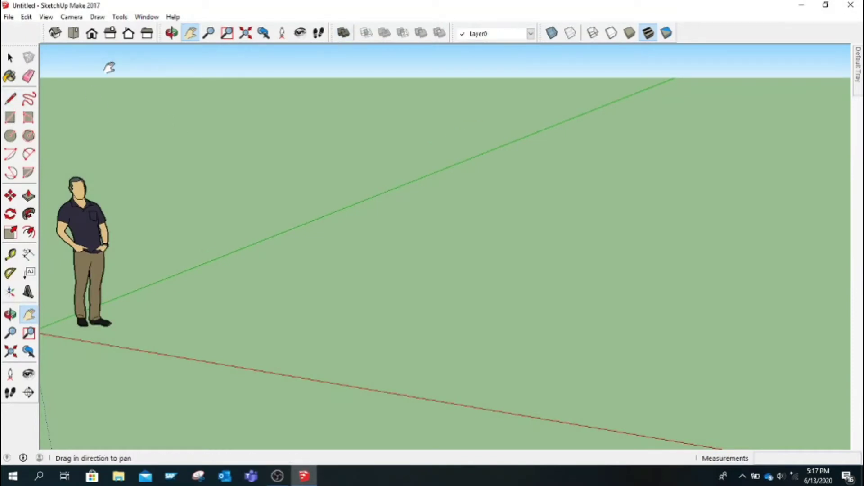
Draw a closed square face with 10' edges on the ground and orbit to look down on it
left_click(15, 100)
left_click(273, 286)
type("10'")
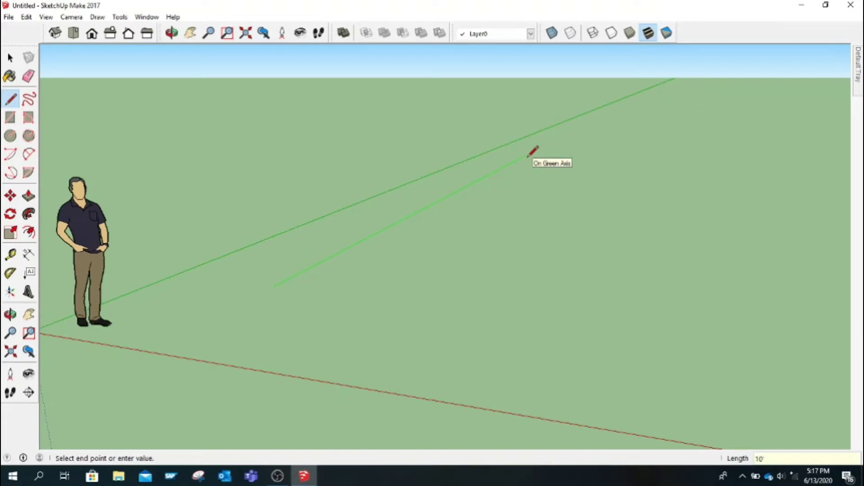
left_click(368, 237)
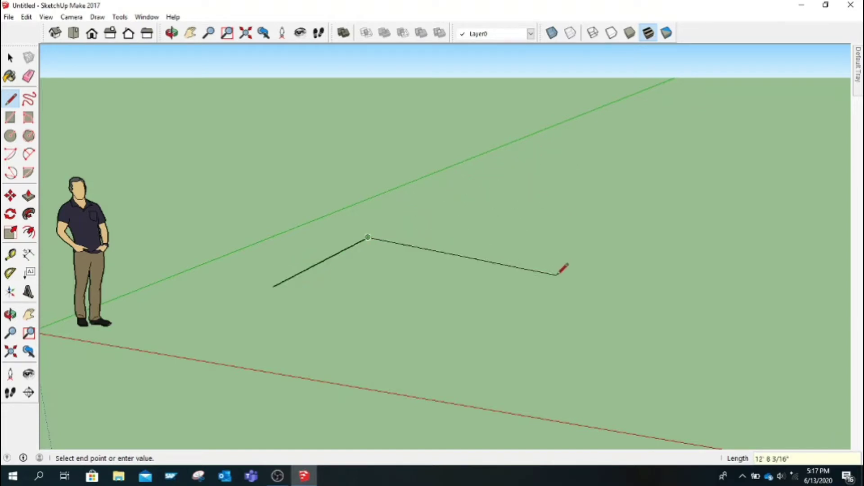
key("Return")
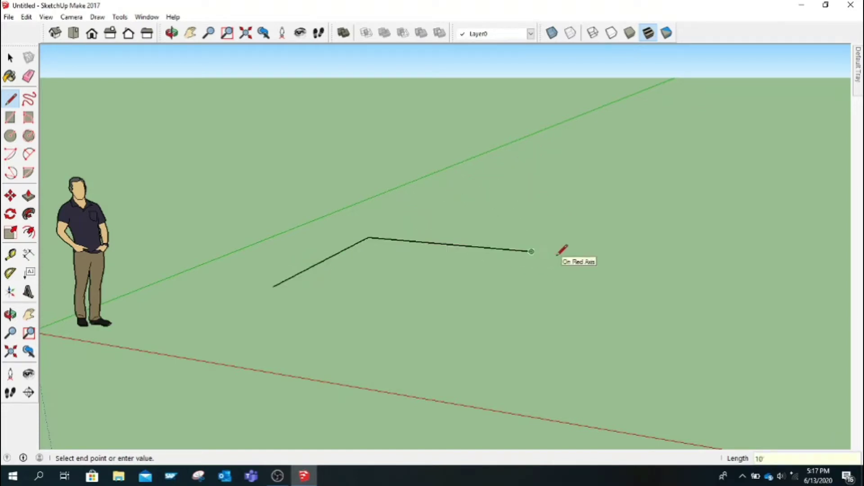
left_click(483, 311)
left_click(274, 287)
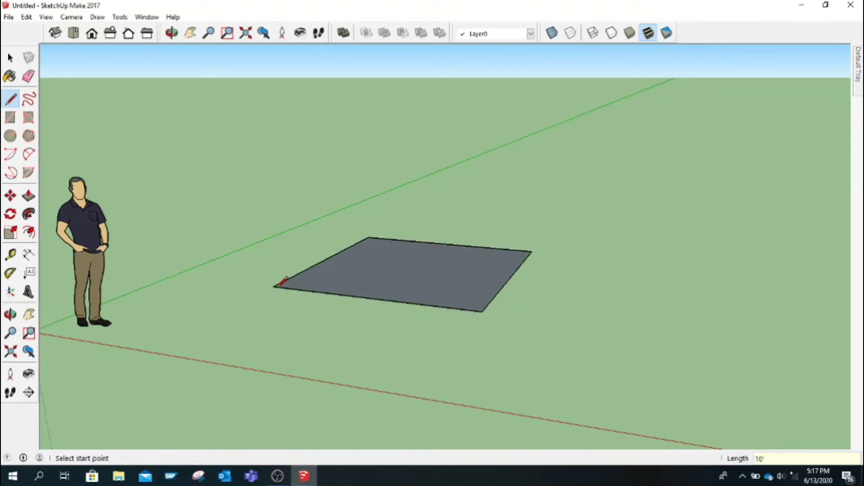
left_click(172, 32)
mouse_move(386, 187)
left_mouse_down()
mouse_move(505, 289)
mouse_move(508, 252)
mouse_move(488, 314)
mouse_move(497, 318)
mouse_move(500, 303)
mouse_move(501, 332)
mouse_move(542, 337)
left_mouse_up()
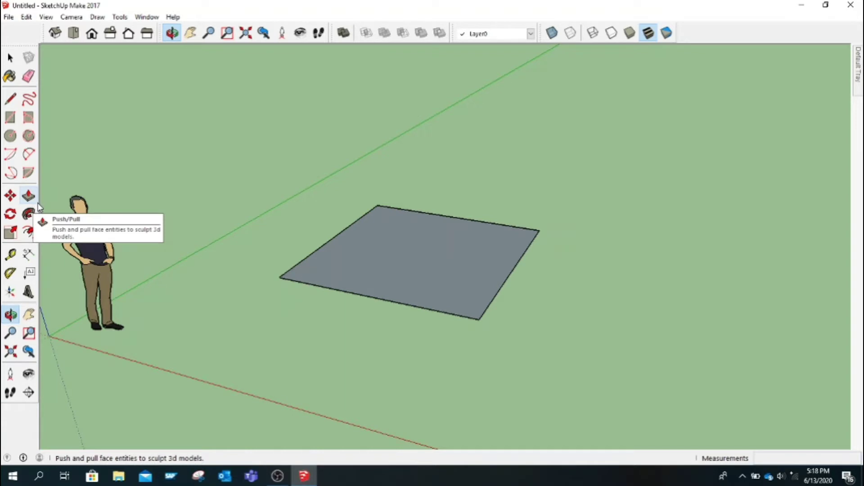
Offset the square face's outline 10" inward to form a border strip
left_click(11, 99)
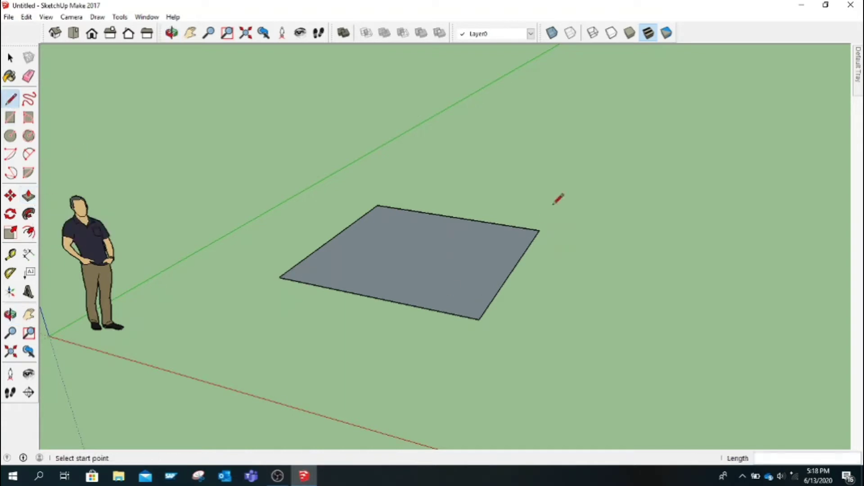
left_click(28, 232)
left_click(351, 292)
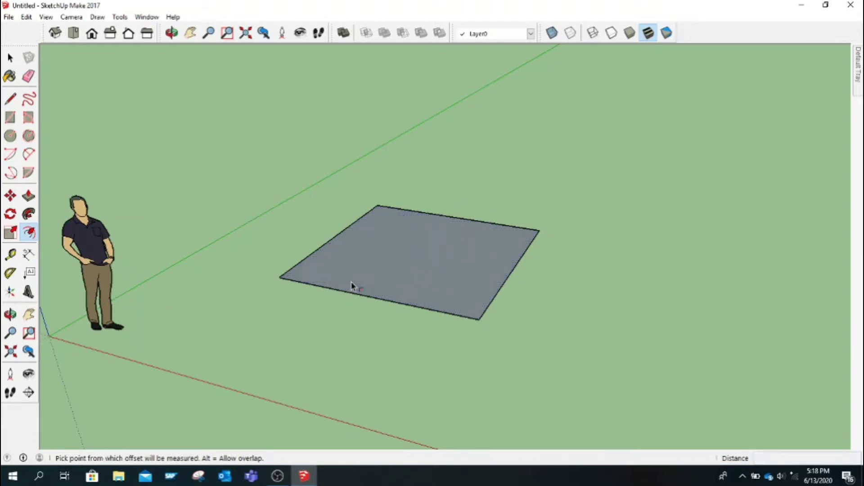
left_click(353, 289)
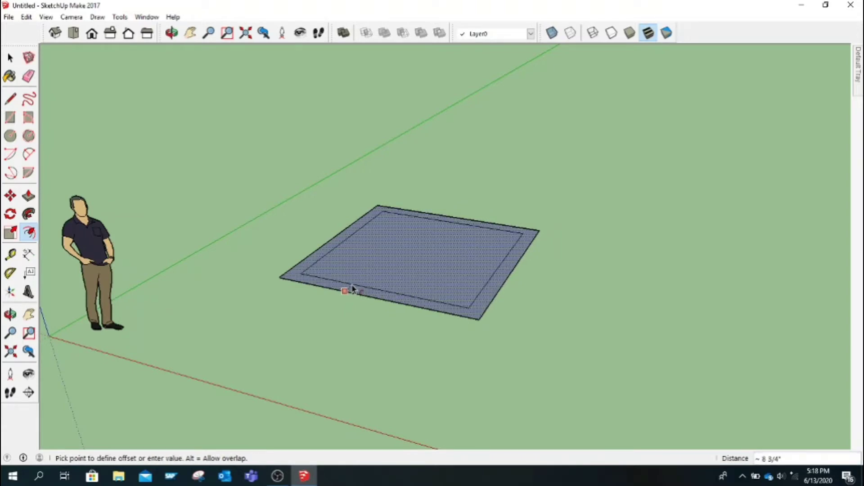
key("Return")
Push/Pull the border strip up into 8' walls and look inside the box from above
left_click(28, 195)
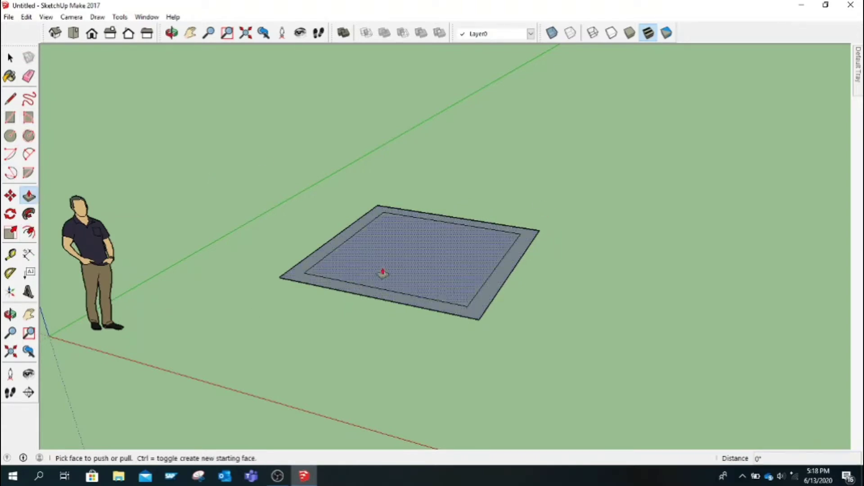
left_click_drag(448, 311, 434, 164)
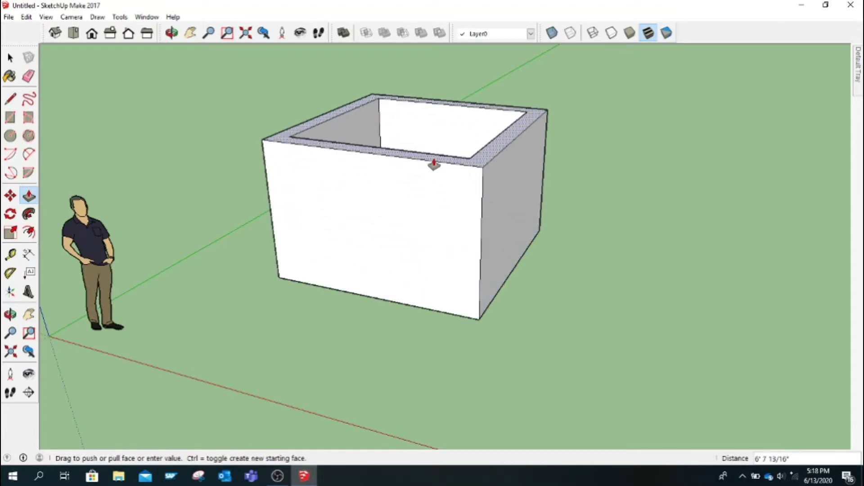
type("'")
key("Return")
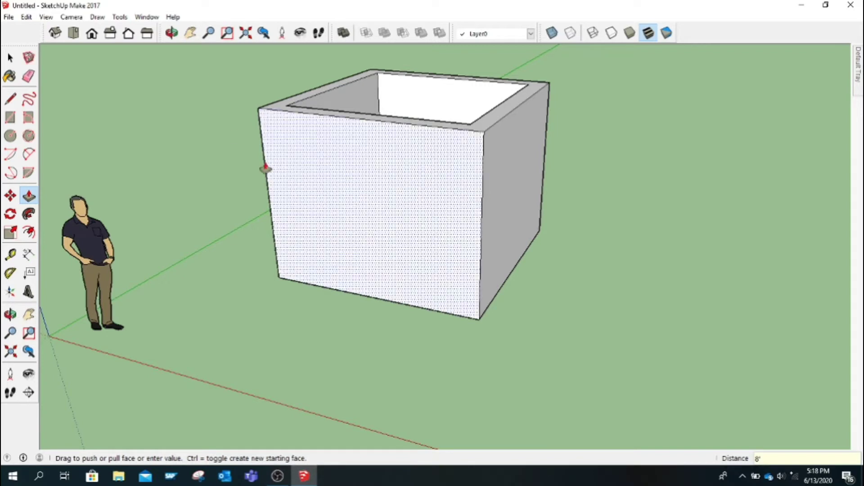
left_click(190, 33)
left_click_drag(468, 210, 347, 266)
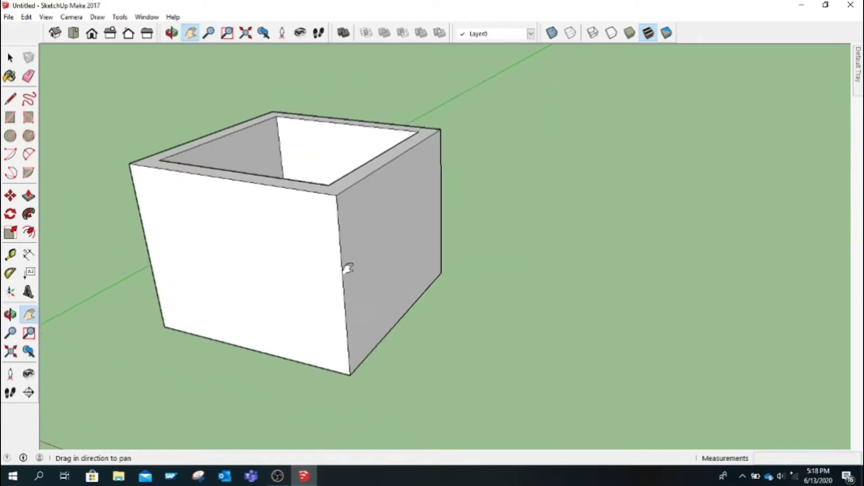
left_click(171, 32)
mouse_move(298, 140)
left_mouse_down()
mouse_move(440, 341)
mouse_move(396, 208)
mouse_move(350, 288)
mouse_move(323, 311)
mouse_move(410, 231)
mouse_move(451, 131)
mouse_move(324, 254)
mouse_move(377, 250)
mouse_move(295, 180)
mouse_move(309, 218)
mouse_move(295, 228)
mouse_move(309, 221)
mouse_move(309, 179)
mouse_move(304, 201)
mouse_move(360, 233)
left_mouse_up()
Undo the 8' wall extrusion, leaving the bordered face flat
left_click(191, 36)
mouse_move(339, 267)
left_mouse_down()
mouse_move(355, 246)
mouse_move(375, 253)
mouse_move(367, 270)
mouse_move(355, 243)
mouse_move(398, 175)
mouse_move(435, 161)
mouse_move(415, 176)
left_mouse_up()
left_click(172, 33)
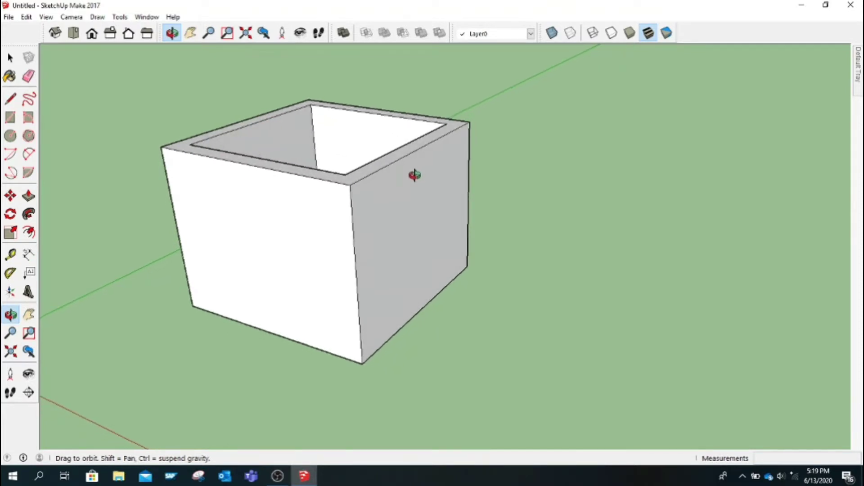
key("ctrl+z")
Draw a 10' rectangle from the first face's back corner along the green axis
left_click(10, 99)
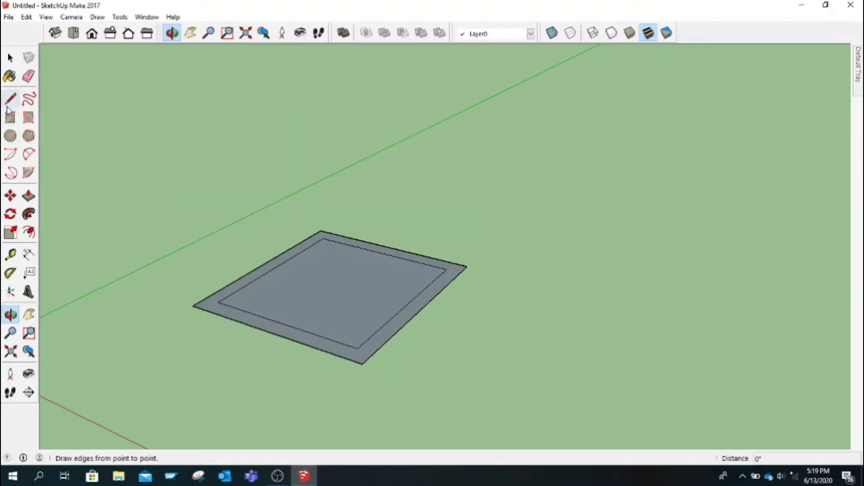
left_click(321, 231)
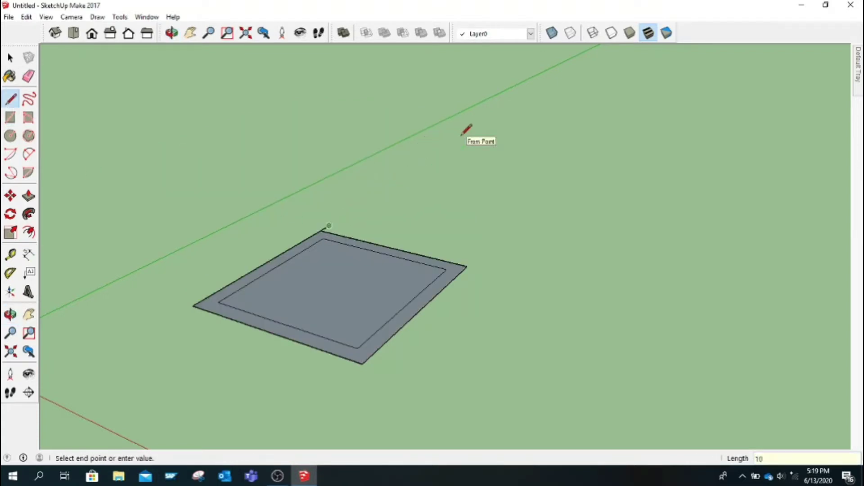
key("Escape")
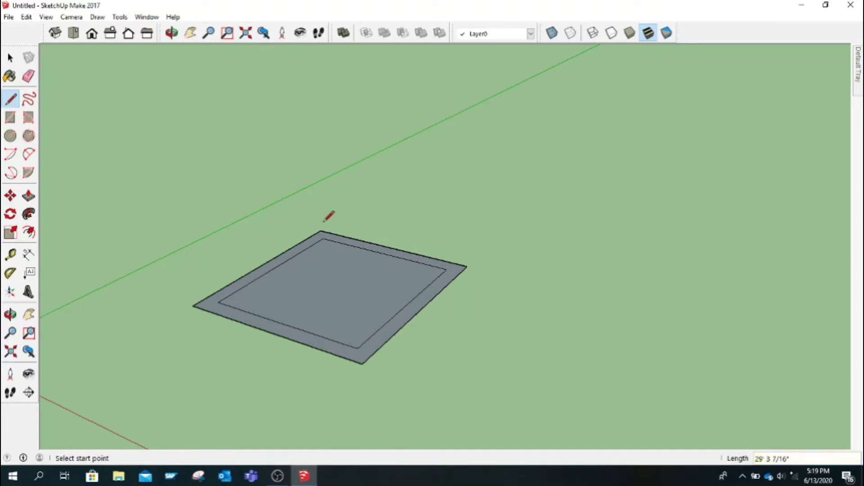
left_click(321, 231)
key("Return")
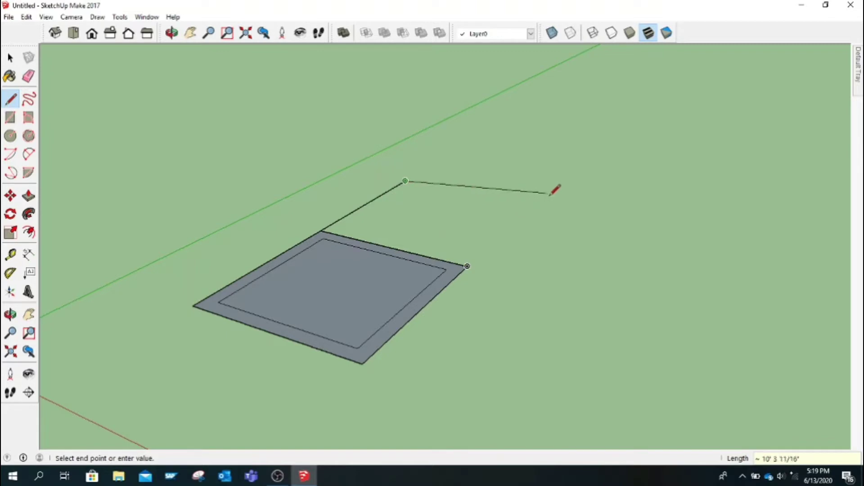
left_click(532, 204)
left_click(468, 264)
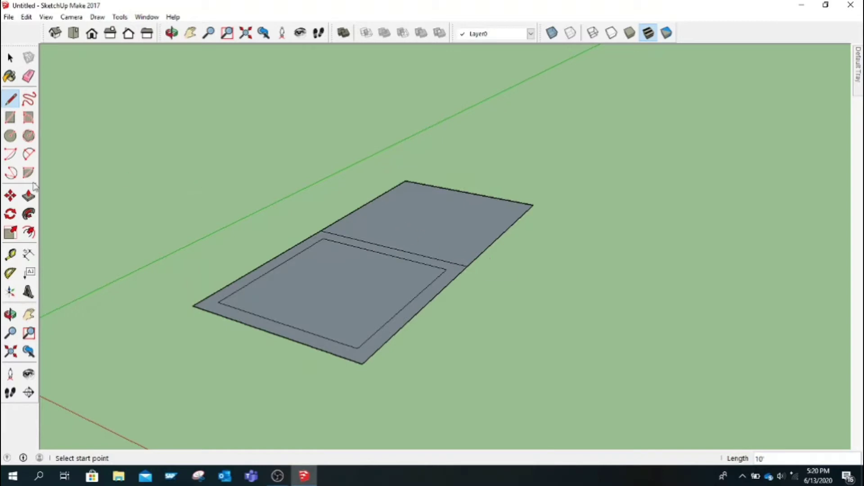
Offset the second face's outline inward to match the first square's border
left_click(28, 233)
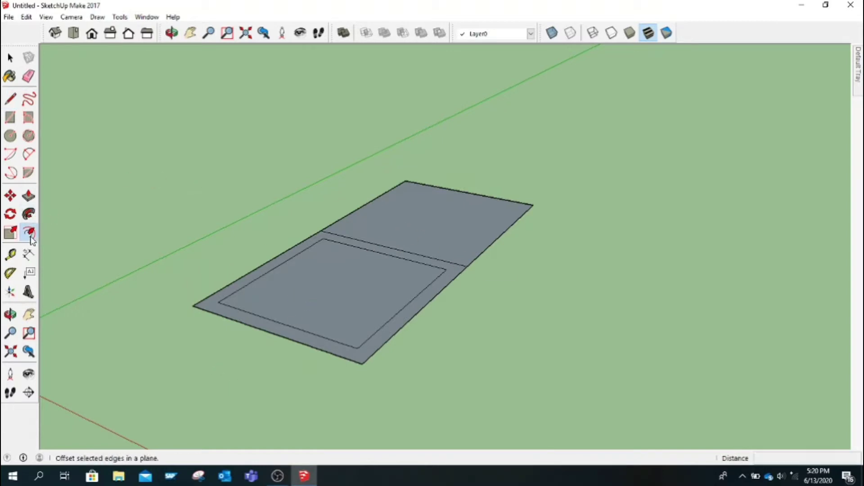
left_click(399, 250)
type("10")
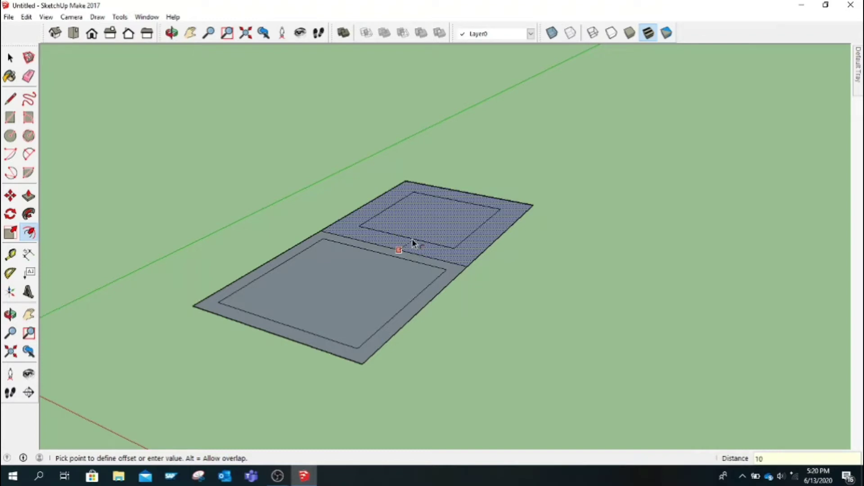
key("Return")
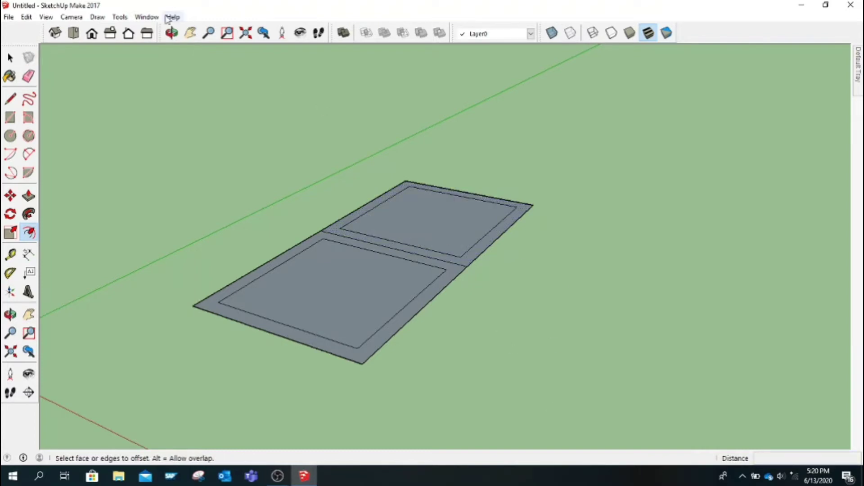
left_click(171, 32)
mouse_move(457, 233)
left_mouse_down()
mouse_move(479, 363)
mouse_move(442, 231)
mouse_move(380, 237)
mouse_move(390, 312)
mouse_move(355, 336)
mouse_move(343, 331)
left_mouse_up()
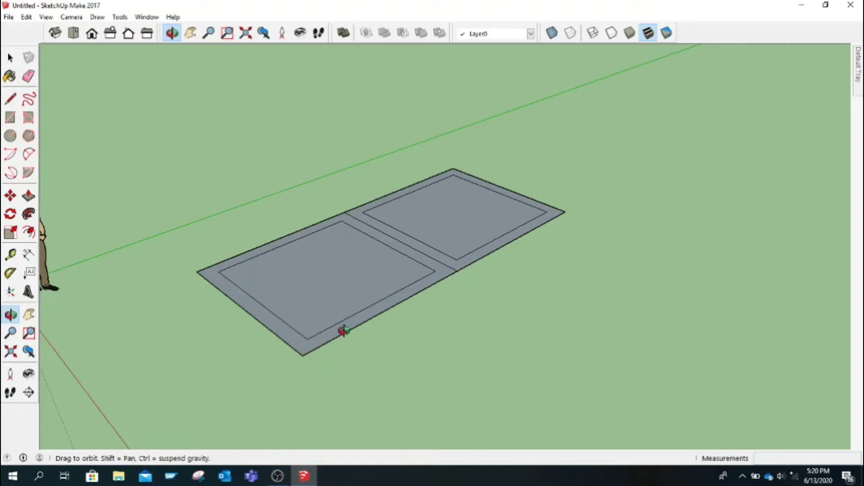
Push/Pull the second face up into a 10" thick slab
left_click(28, 194)
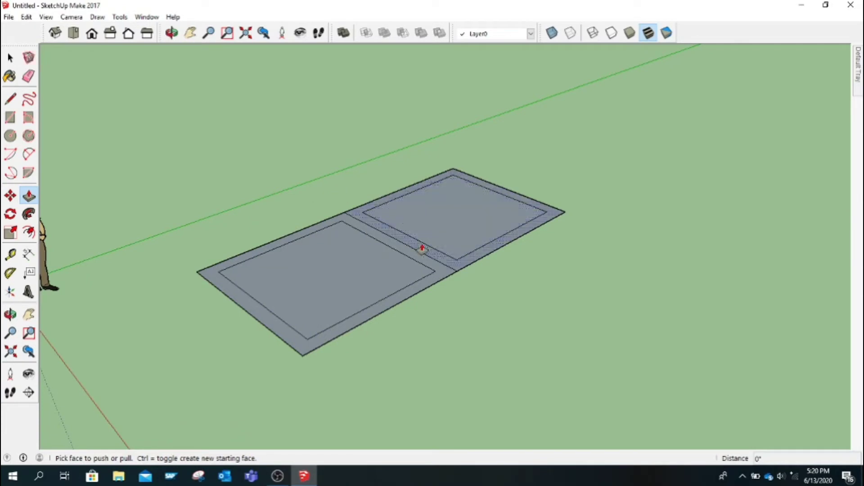
left_click_drag(423, 247, 415, 169)
double_click(415, 168)
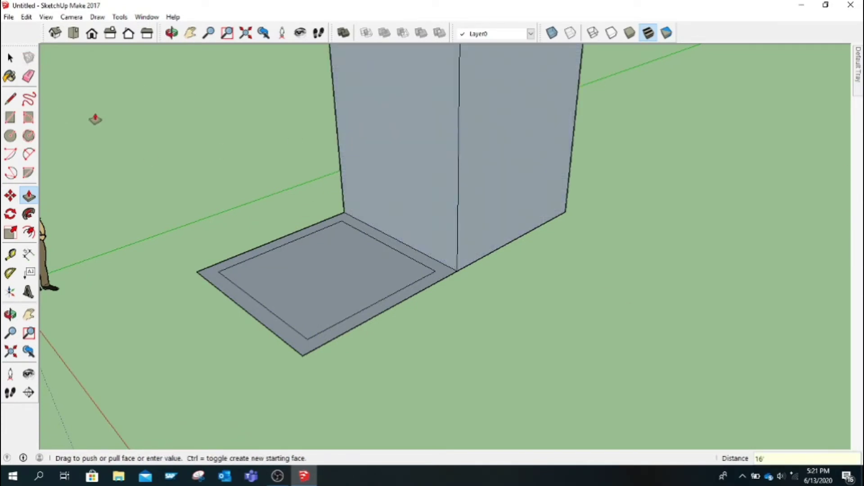
key("Escape")
left_click(421, 235)
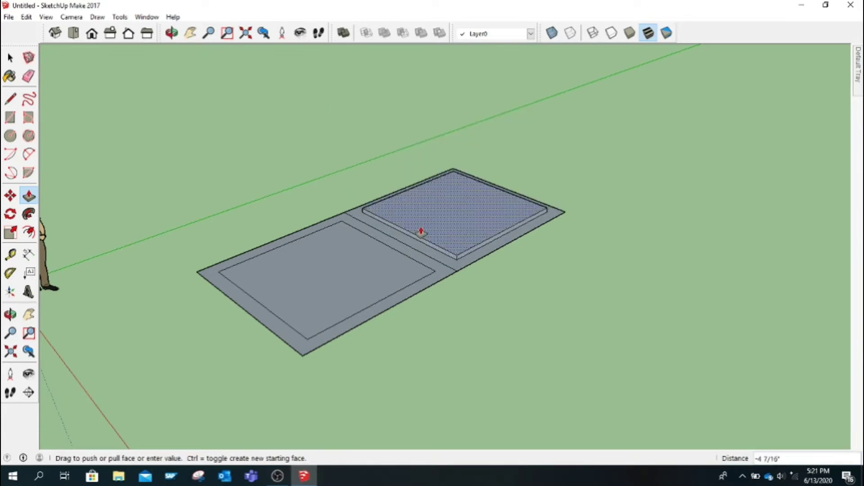
type("10")
key("Return")
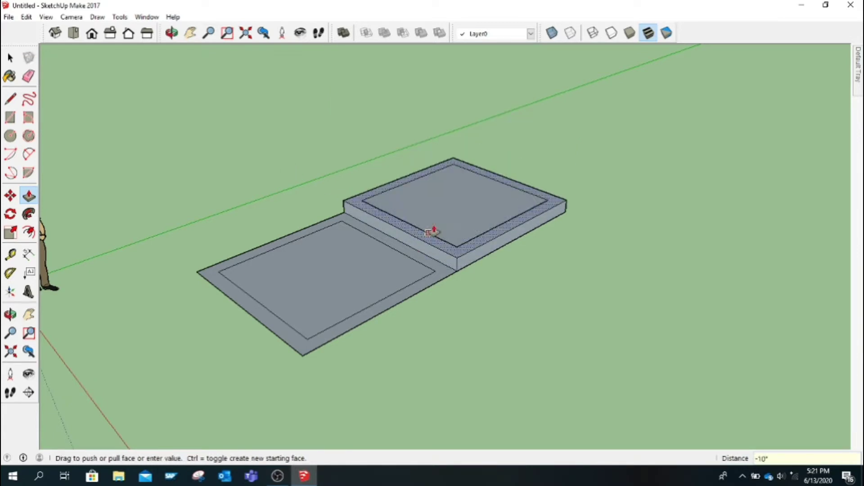
Thicken the first face to the same 10" and raise the second slab's border 16'
left_click(400, 250)
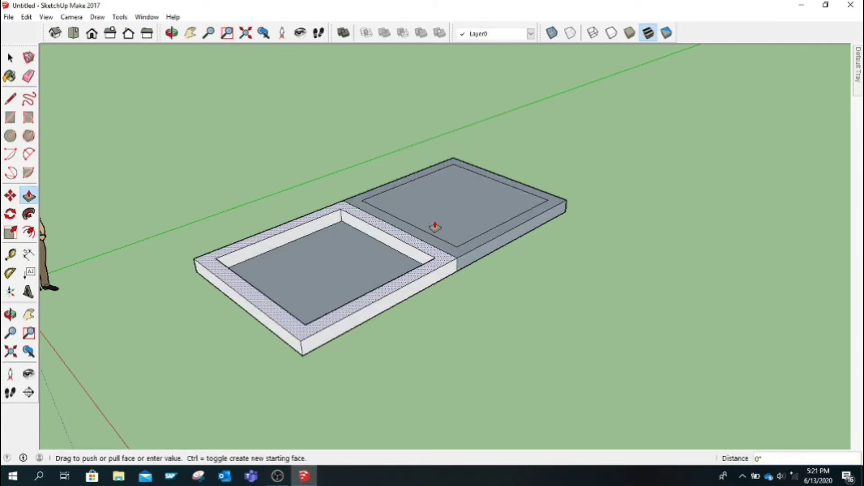
left_click(436, 228)
left_click(372, 252)
left_click(446, 211)
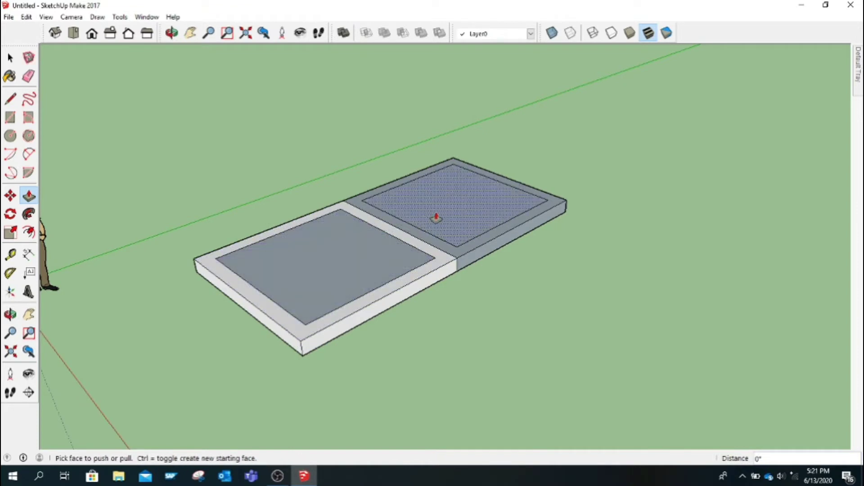
left_click(377, 193)
left_click(381, 149)
type("16")
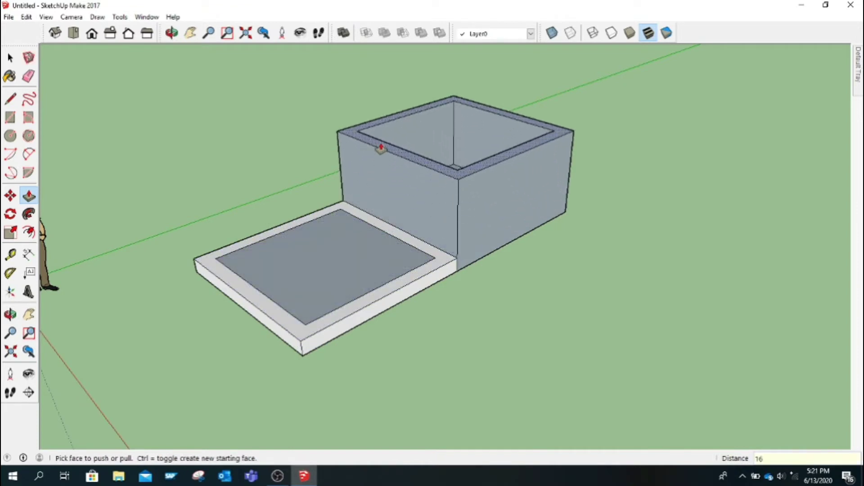
key("Return")
Pull the front slab's rim up into 8' walls beside the 16' box
left_click(190, 32)
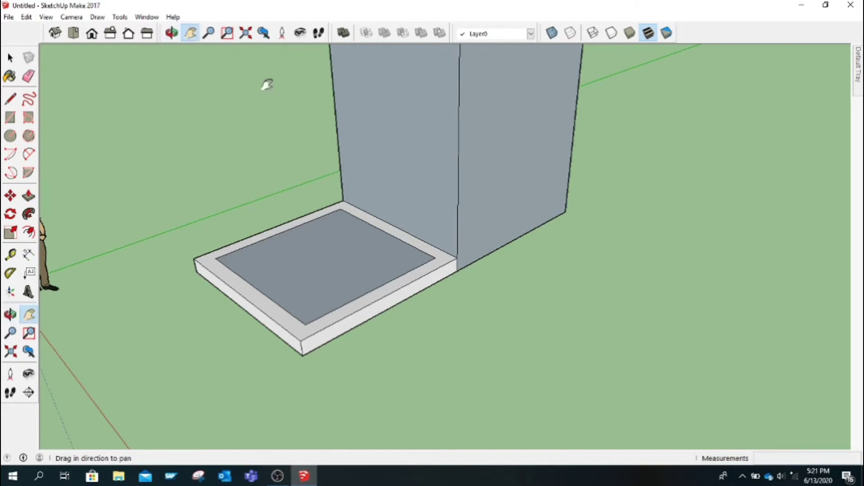
mouse_move(267, 84)
left_mouse_down()
mouse_move(371, 286)
mouse_move(465, 301)
left_mouse_up()
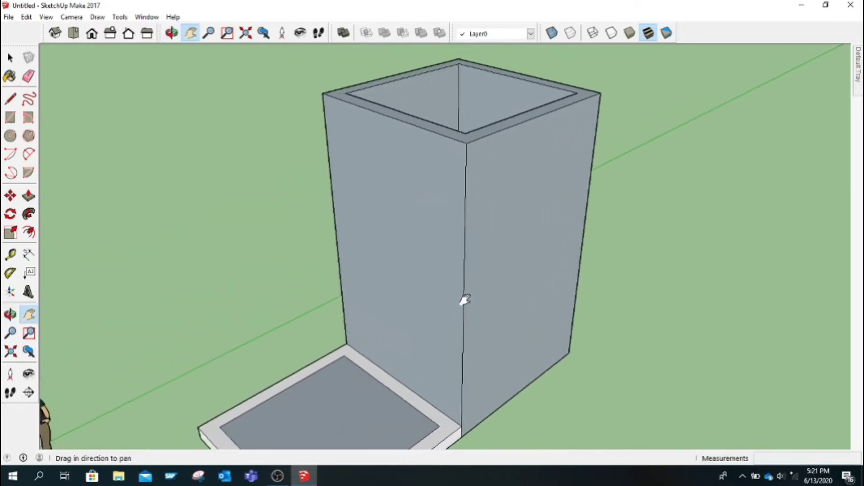
scroll(465, 300, "down", 1)
scroll(450, 289, "down", 1)
scroll(450, 288, "down", 1)
scroll(480, 325, "down", 1)
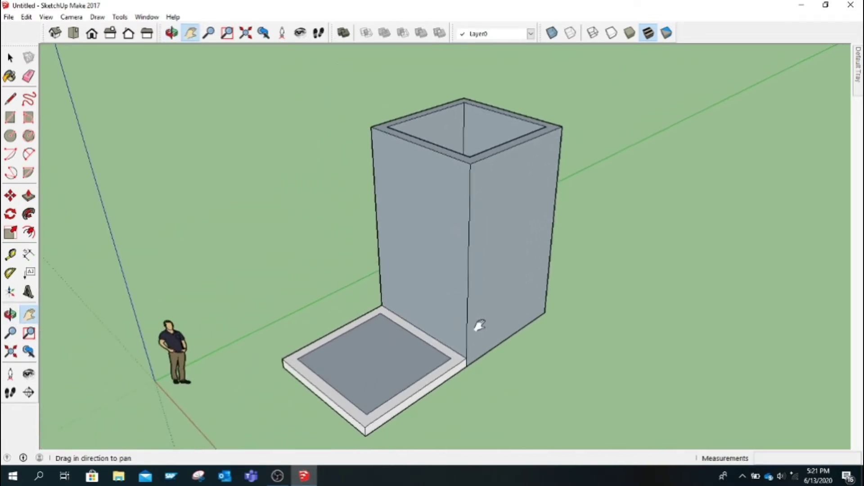
left_click(28, 195)
left_click_drag(332, 399, 333, 363)
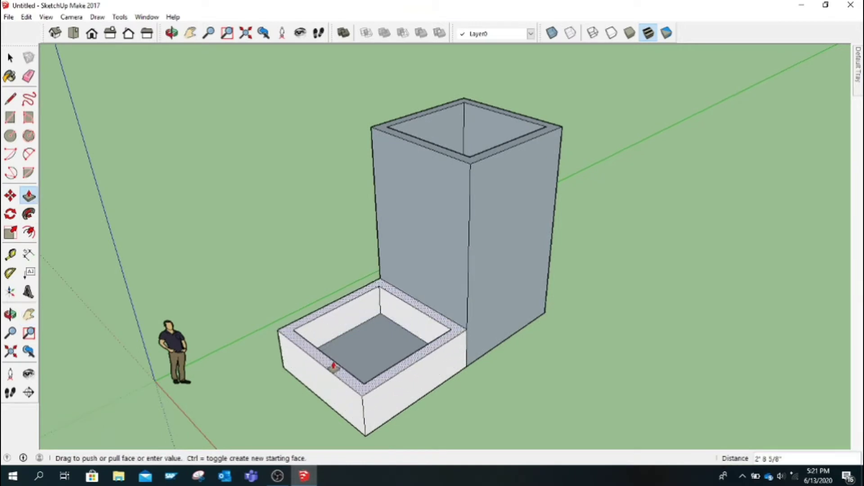
type("8'")
key("Return")
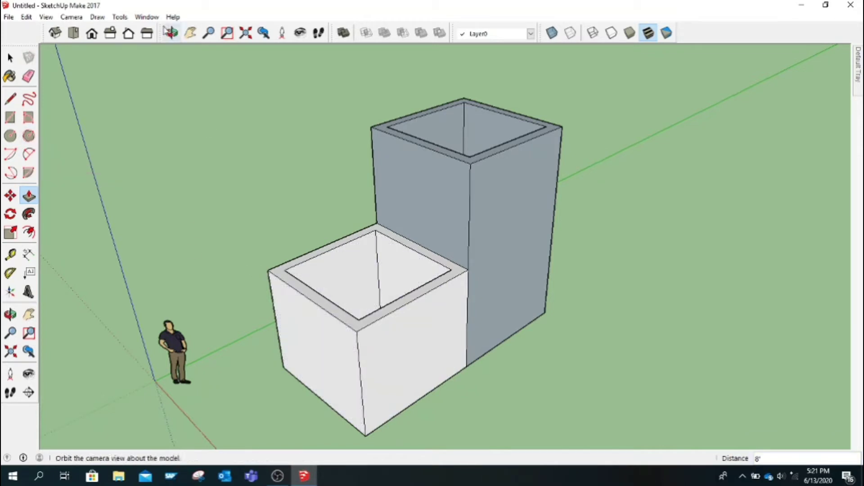
left_click(170, 33)
mouse_move(295, 188)
left_mouse_down()
mouse_move(502, 246)
mouse_move(359, 218)
mouse_move(292, 234)
mouse_move(372, 261)
mouse_move(351, 242)
mouse_move(285, 309)
left_mouse_up()
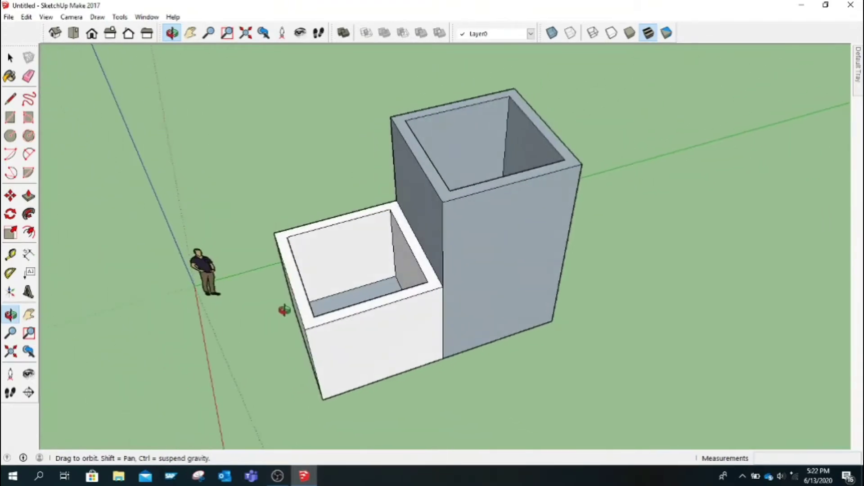
Undo the push/pulls back to flat bordered faces and draw a line along the divider strip
left_click(29, 200)
key("ctrl+z")
key("ctrl+z")
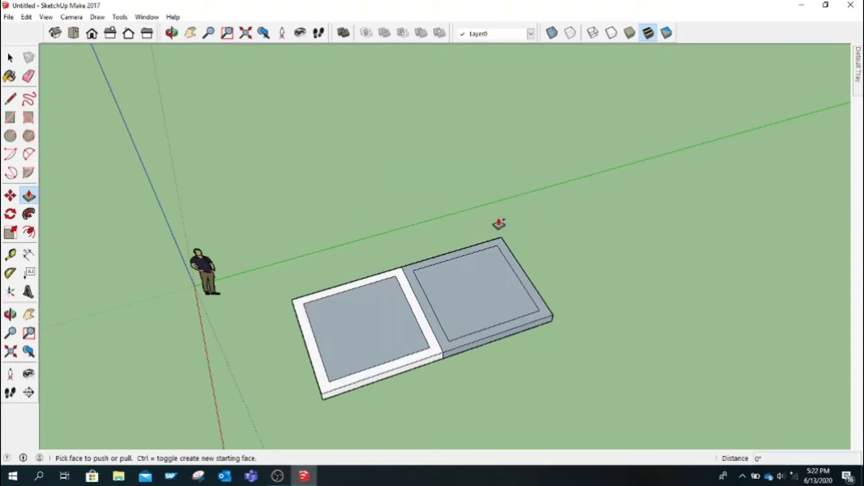
left_click(10, 99)
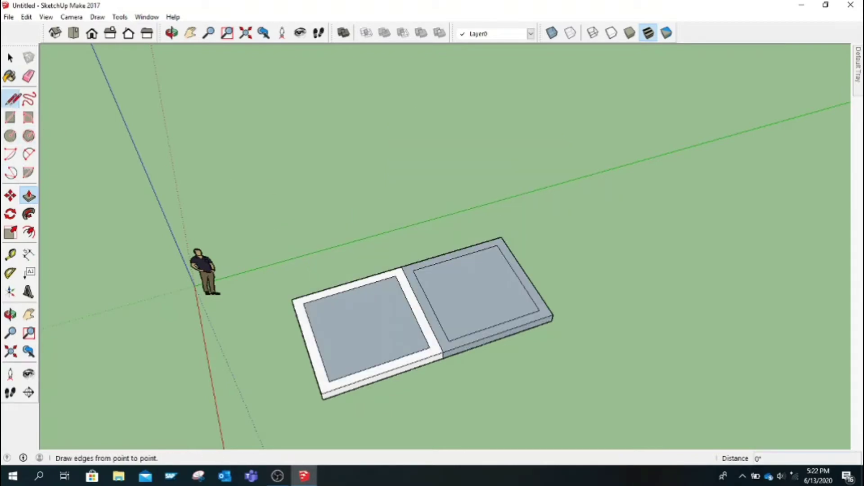
left_click(396, 275)
left_click(429, 347)
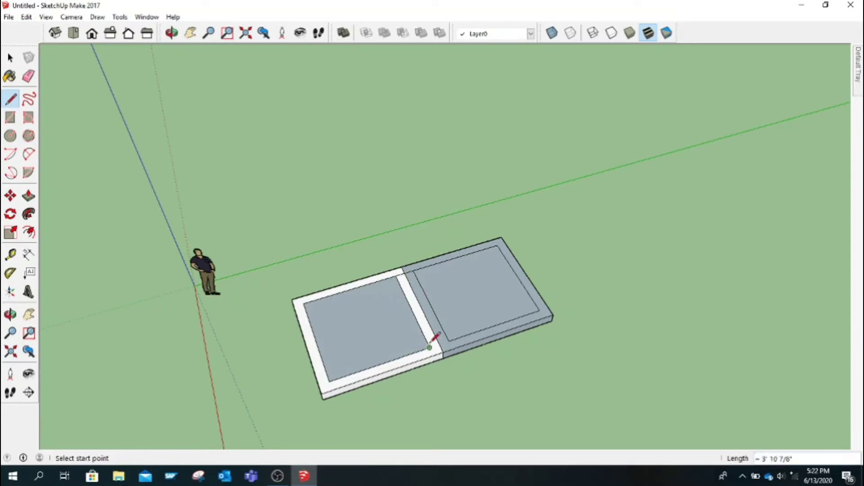
key("Escape")
left_click(10, 76)
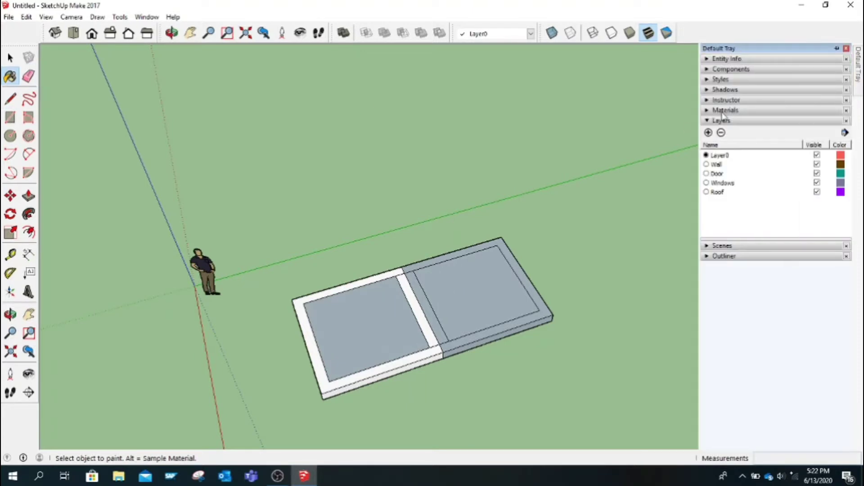
Paint both inner faces, the divider strip, frame and front side with Colors-collection white
left_click(710, 111)
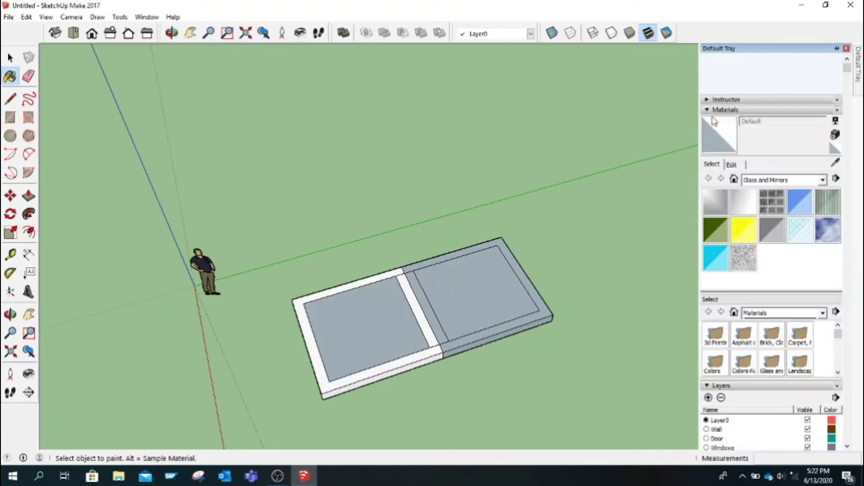
left_click(793, 180)
left_click(765, 224)
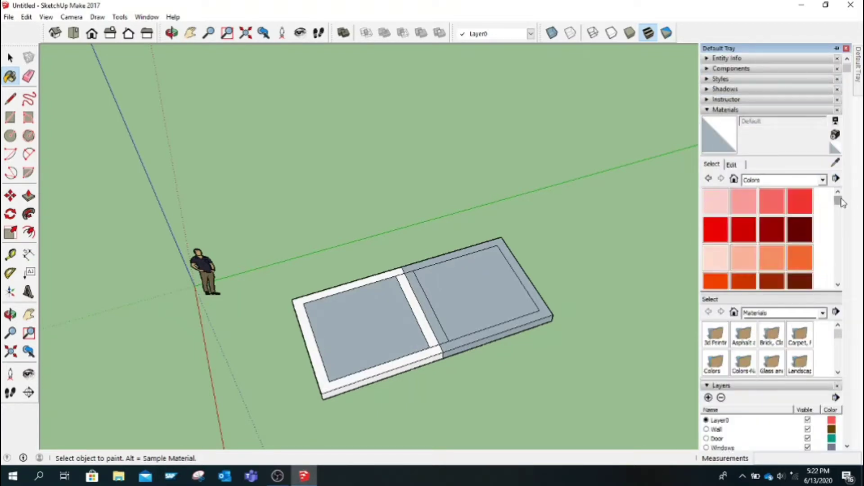
scroll(765, 238, "down", 10)
left_click(716, 204)
left_click(482, 271)
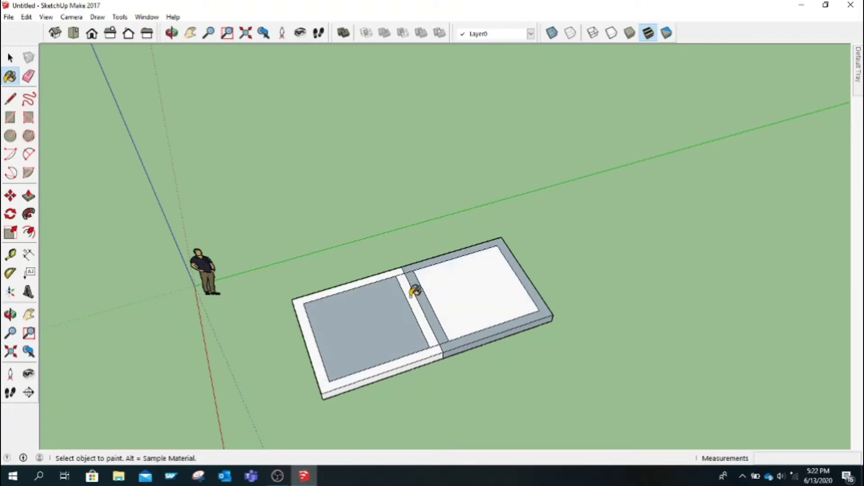
left_click(387, 305)
left_click(417, 279)
left_click(411, 263)
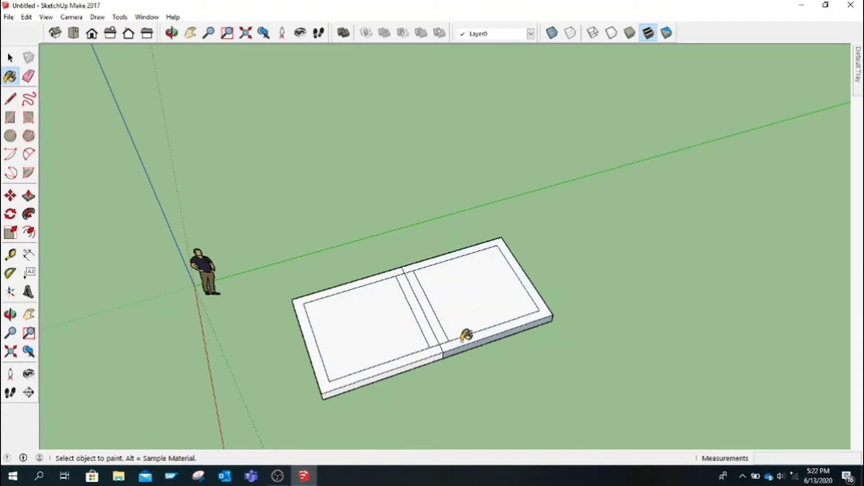
left_click(467, 343)
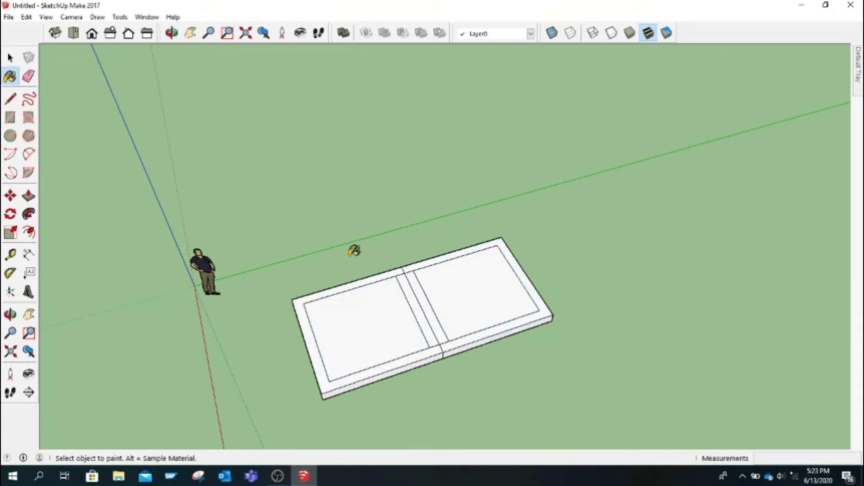
Draw three rungs across the central strip to split it into segments
left_click(11, 99)
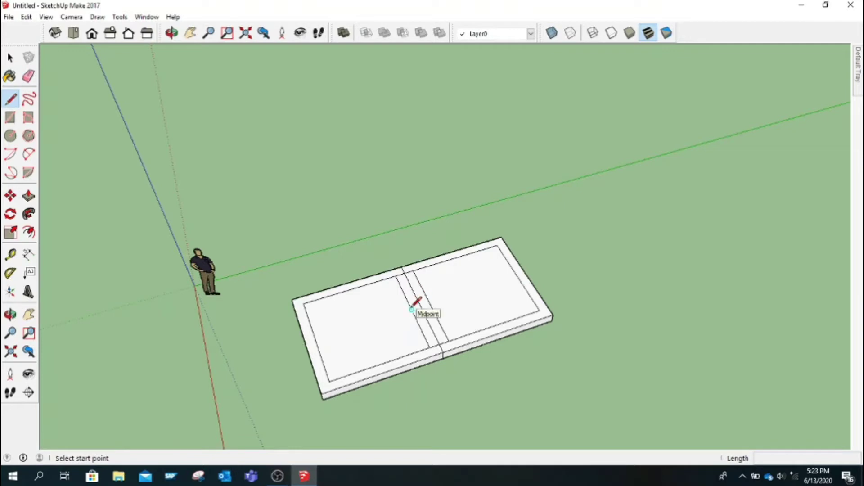
left_click(404, 292)
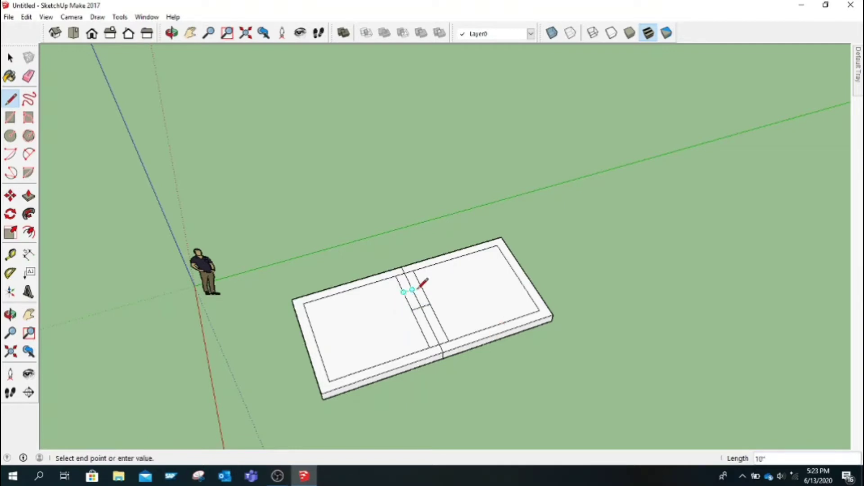
left_click(421, 286)
left_click(422, 326)
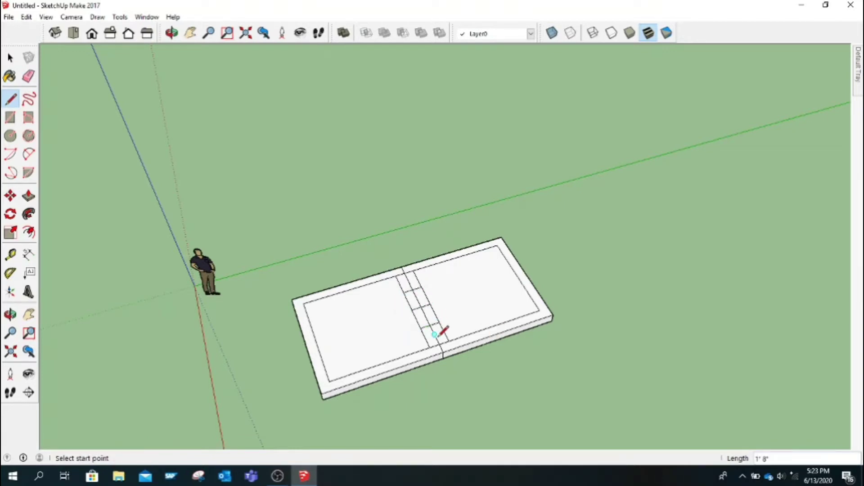
left_click(399, 284)
left_click(414, 281)
Draw 10" cross lines across the slab's left border
left_click(425, 337)
left_click_drag(306, 344, 316, 339)
left_click(304, 306)
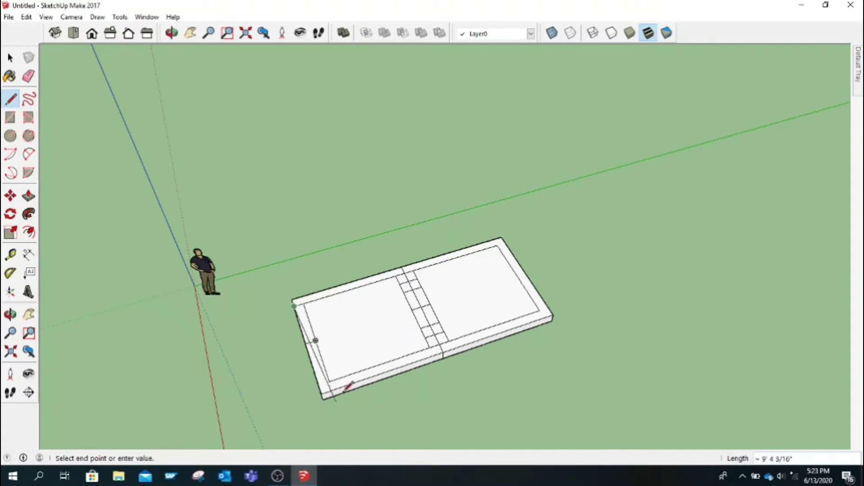
left_click(329, 382)
key("Escape")
left_click(299, 326)
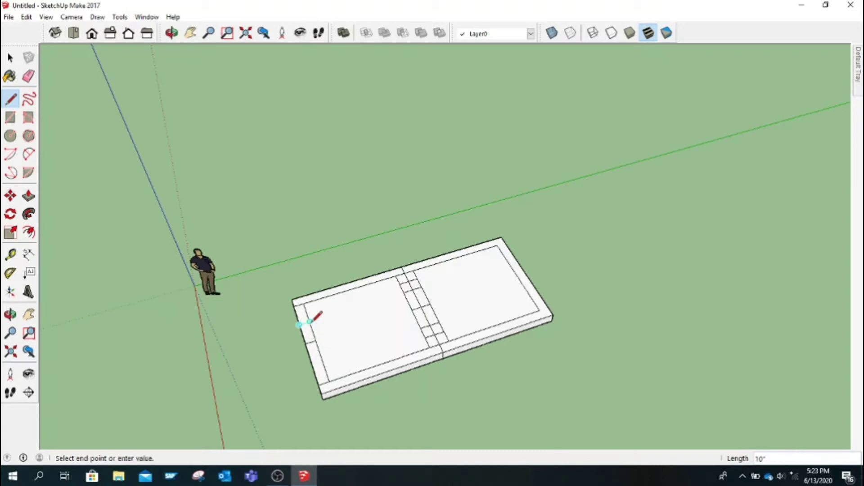
left_click(322, 360)
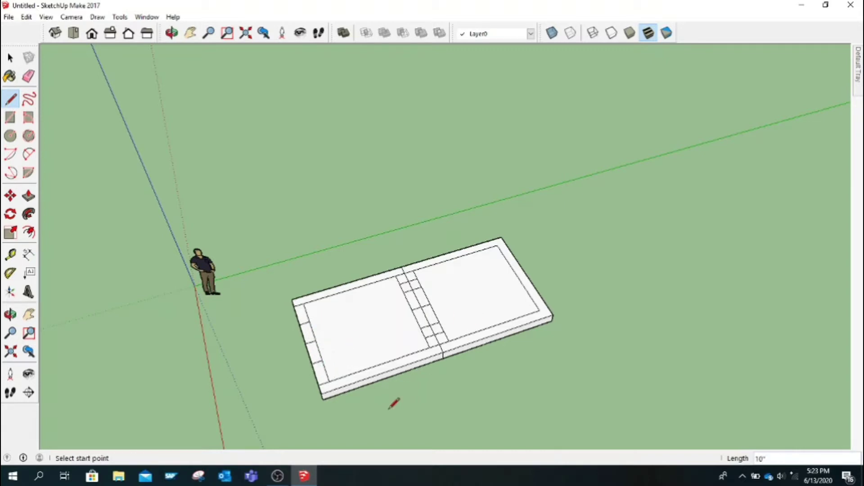
Erase the centre strip's dividing edges and the top wall edge, leaving a notch
left_click(28, 76)
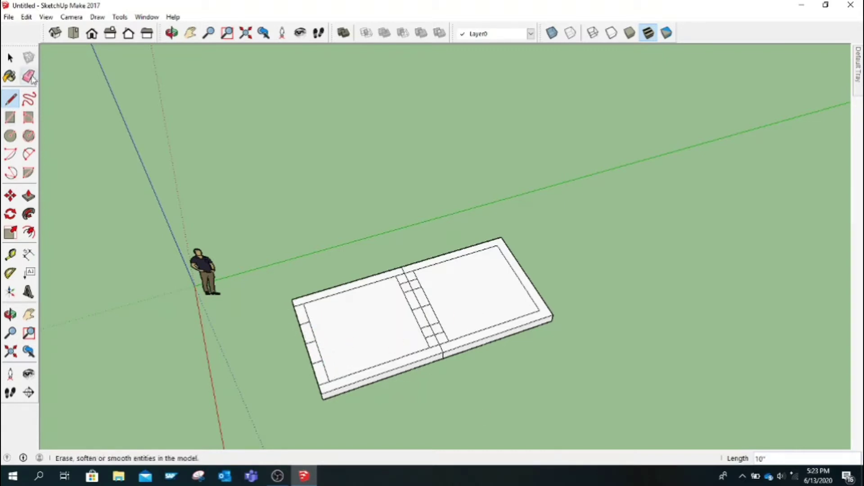
left_click_drag(410, 287, 432, 298)
key("ctrl+z")
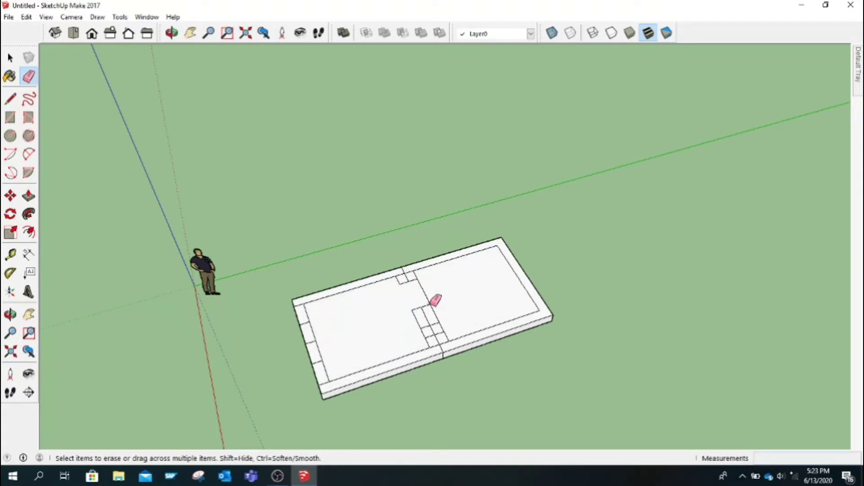
left_click(431, 305)
left_click(425, 325)
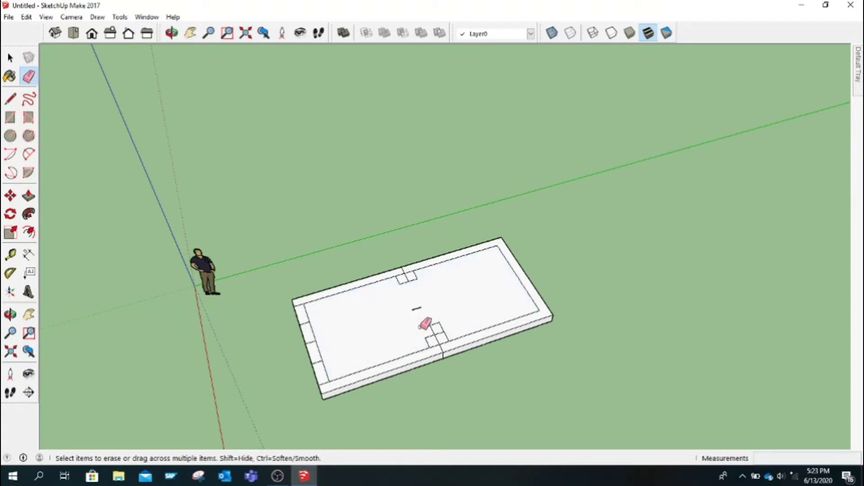
left_click(440, 328)
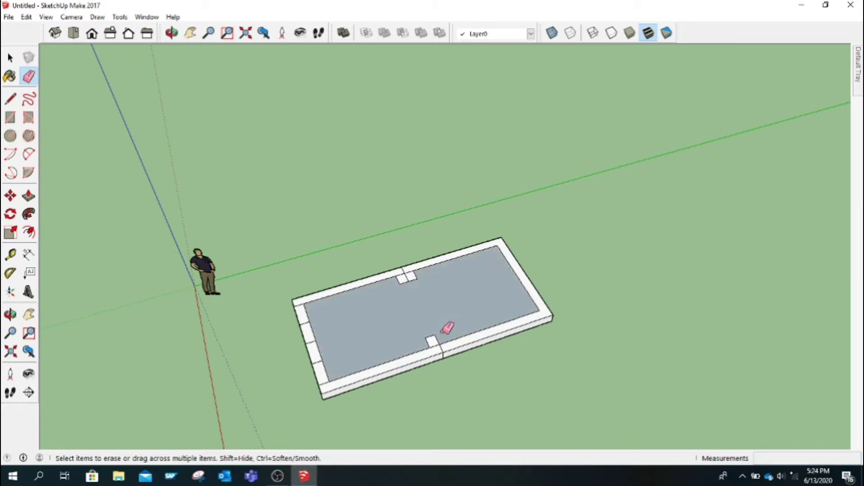
left_click(404, 273)
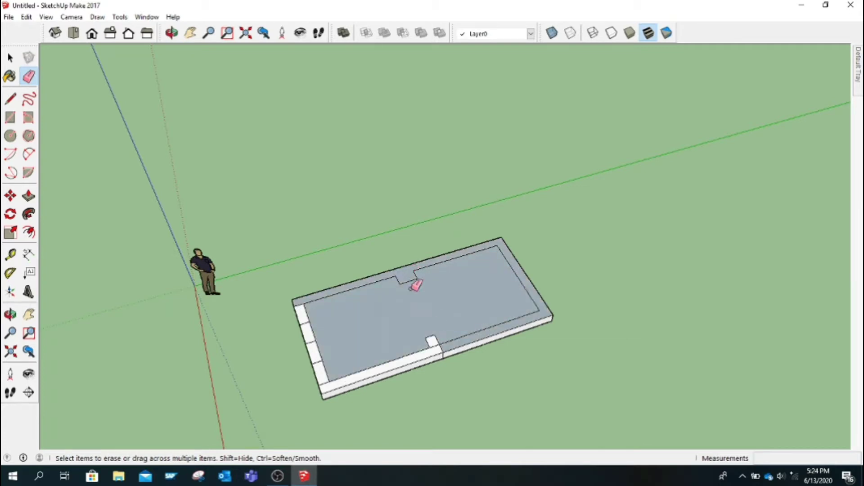
key("ctrl+z")
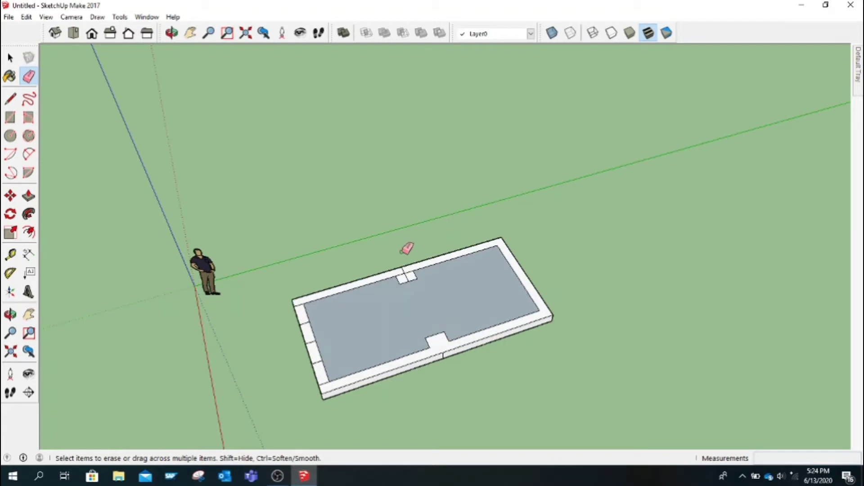
left_click(405, 273)
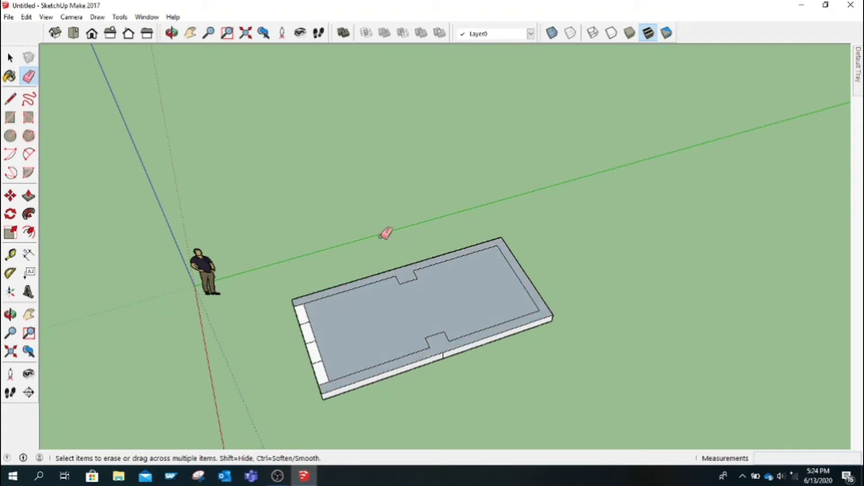
Erase the outline edges along the slab's left side
left_click(171, 33)
left_click_drag(338, 258, 362, 270)
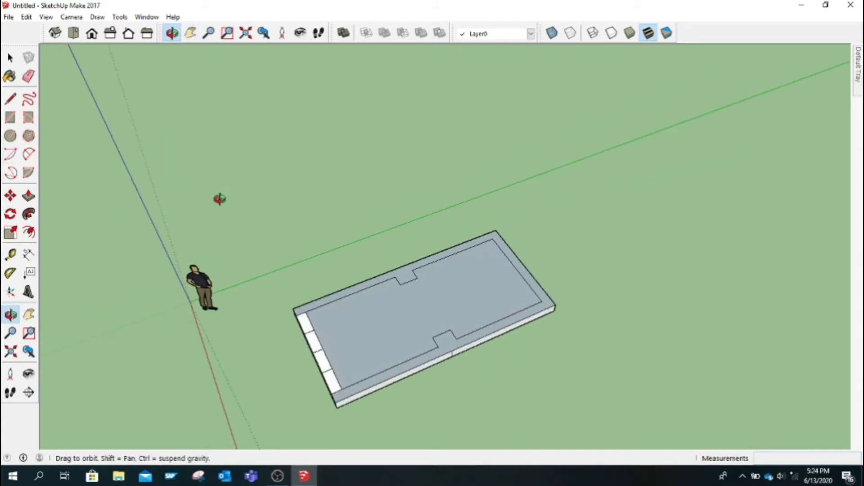
left_click(29, 76)
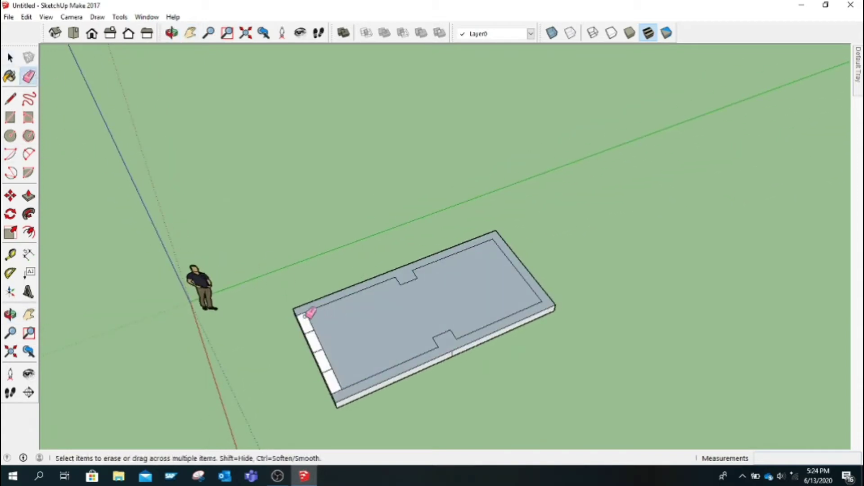
left_click_drag(309, 314, 339, 379)
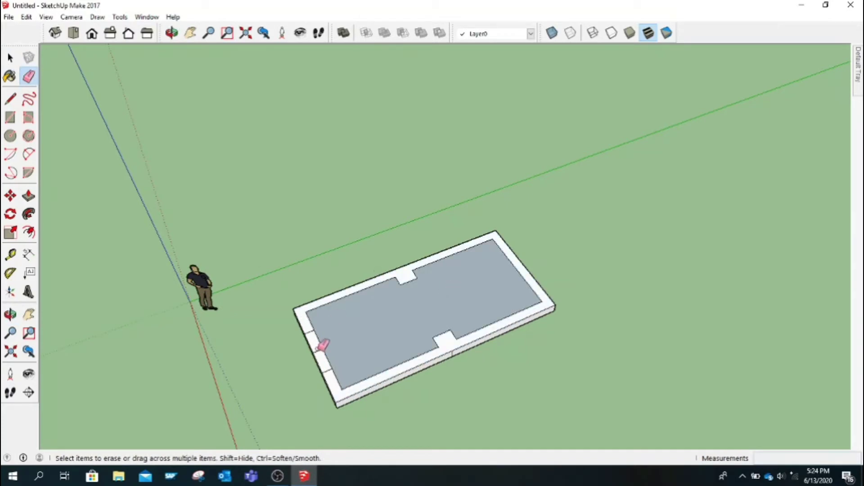
Draw the first short cross edges across the slab's bottom and top border strip
key("l")
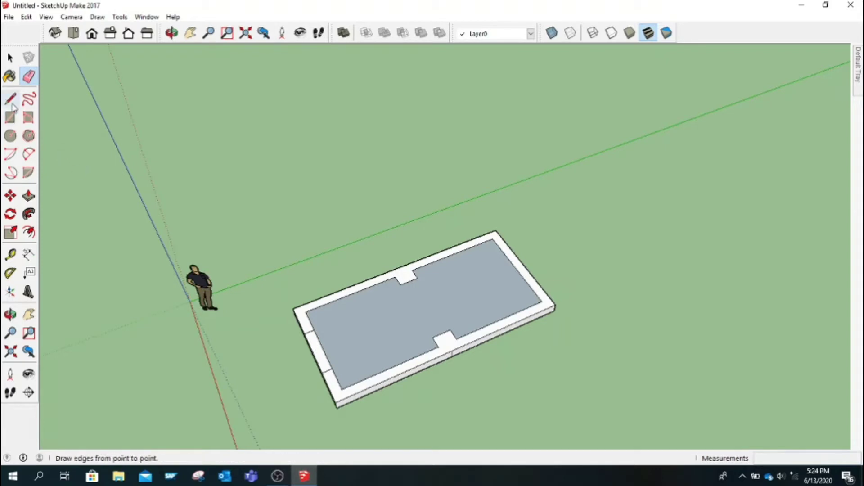
left_click(349, 289)
left_click(352, 294)
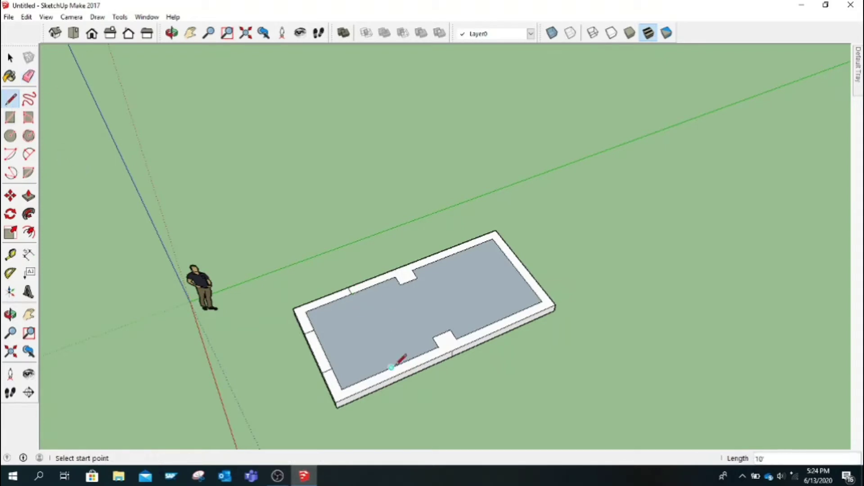
left_click(392, 368)
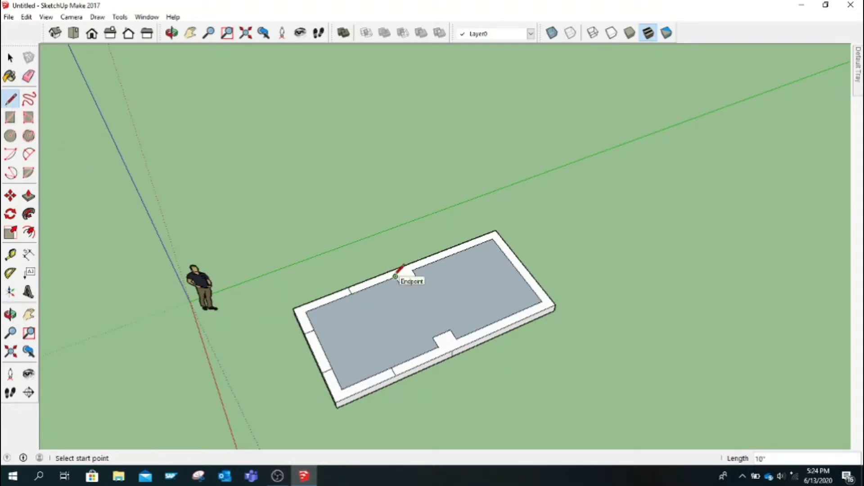
Try more border lines at the top edge, corner and front notch, cancelling each
left_click(391, 271)
key("Escape")
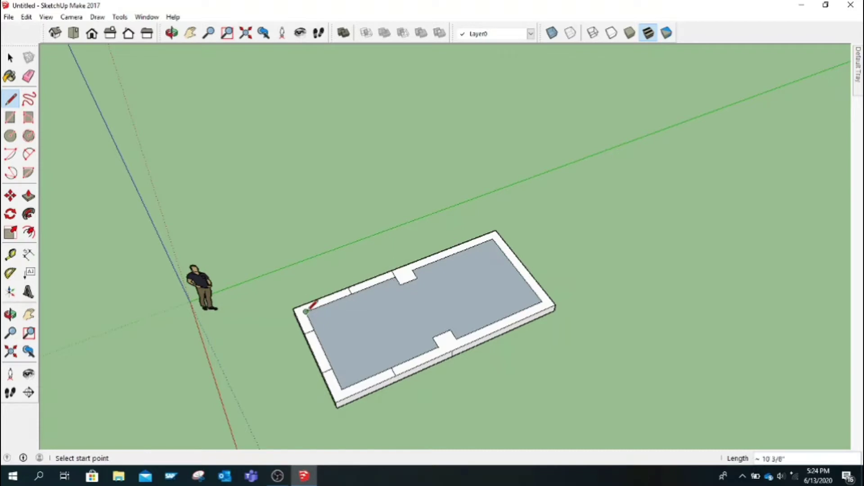
left_click(306, 312)
key("Escape")
left_click(306, 309)
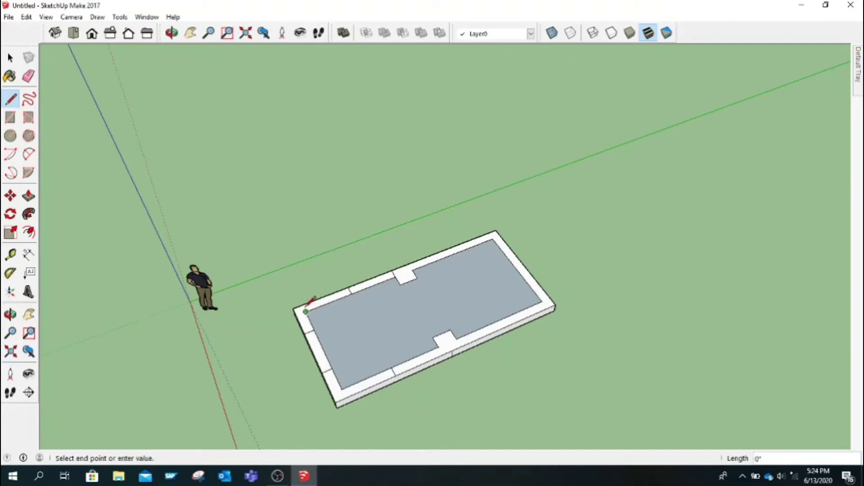
key("Escape")
left_click(341, 388)
key("Escape")
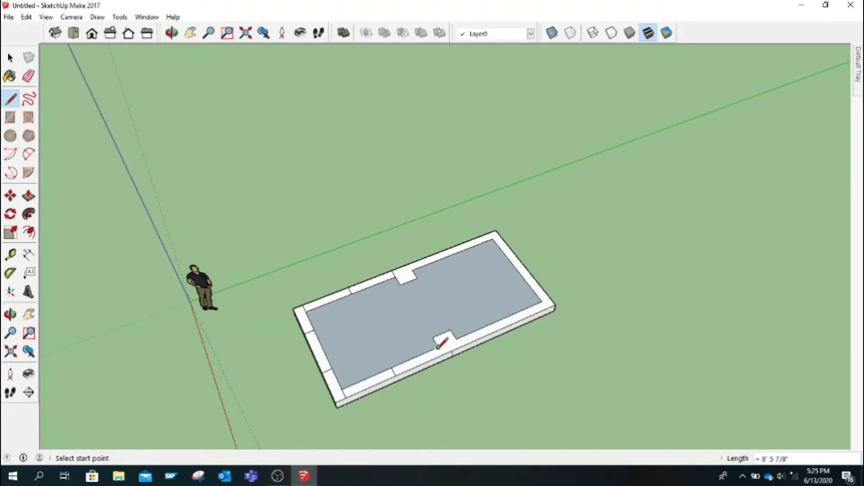
left_click(443, 354)
key("Escape")
left_click(334, 294)
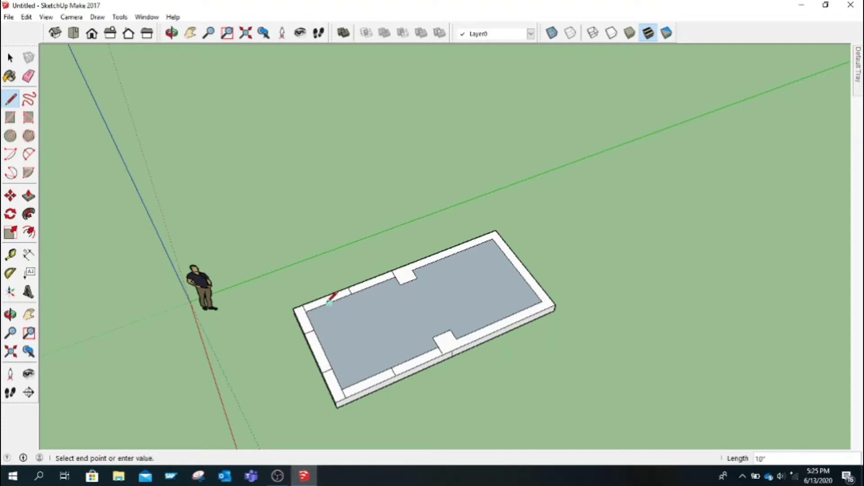
Reframe the slab closer and draw a 10-inch dividing edge across the wall strip
scroll(336, 297, "up", 1)
scroll(333, 297, "up", 1)
left_click(191, 32)
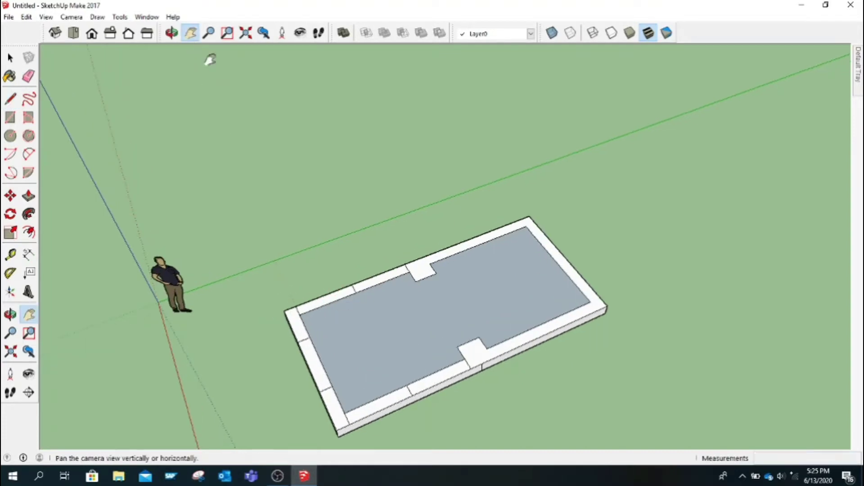
left_click_drag(400, 360, 359, 315)
left_click(171, 32)
left_click_drag(312, 266, 319, 288)
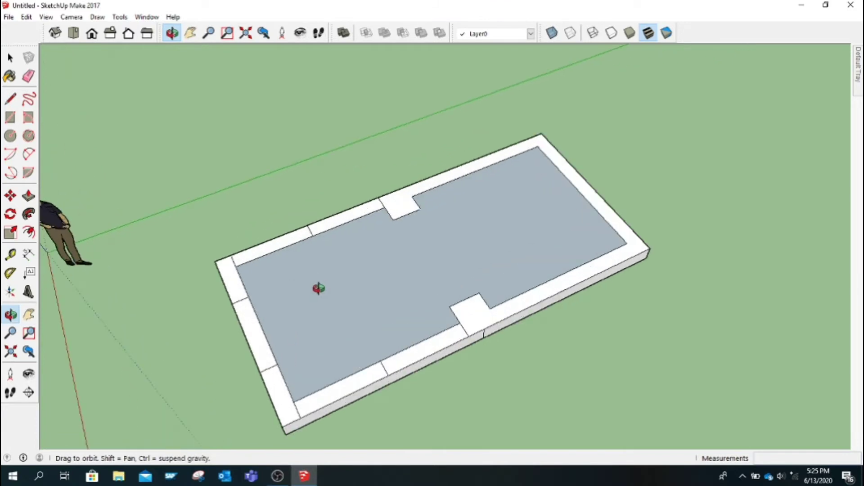
left_click_drag(354, 337, 360, 327)
left_click(10, 99)
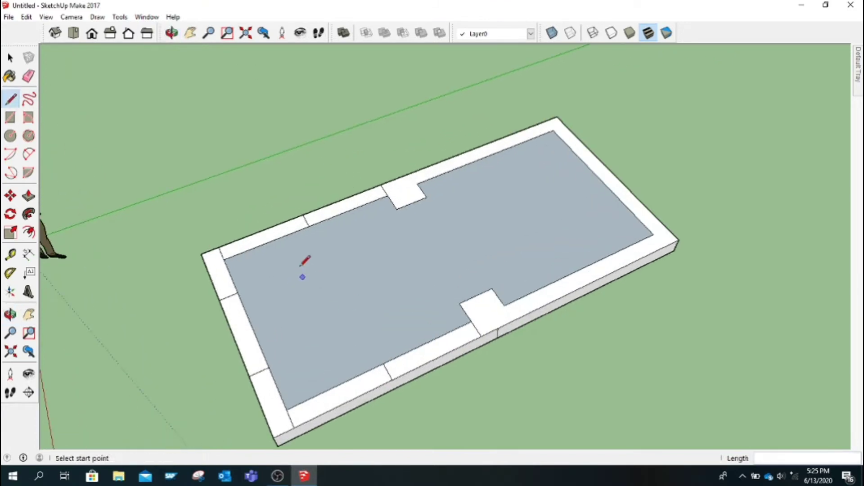
left_click(262, 231)
type("10")
key("Return")
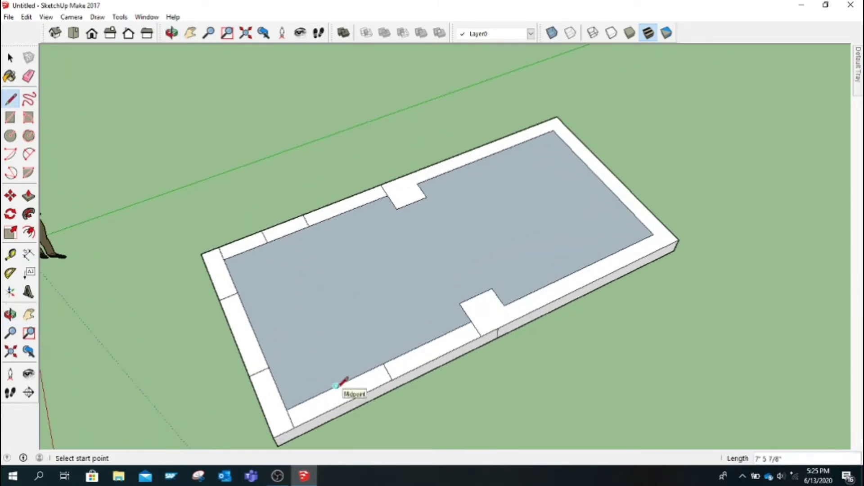
Add short cross edges across the front and back walls
left_click(338, 388)
left_click(337, 200)
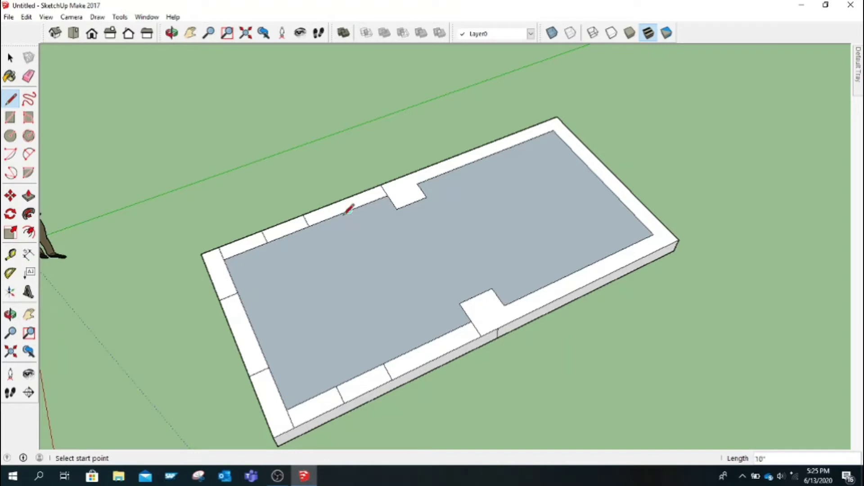
left_click(348, 208)
left_click(345, 200)
left_click(429, 343)
left_click(438, 356)
key("b")
key("e")
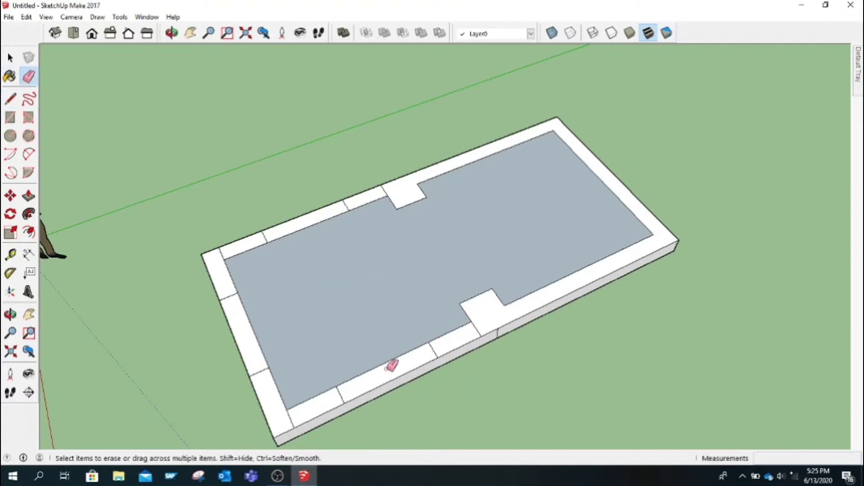
key("l")
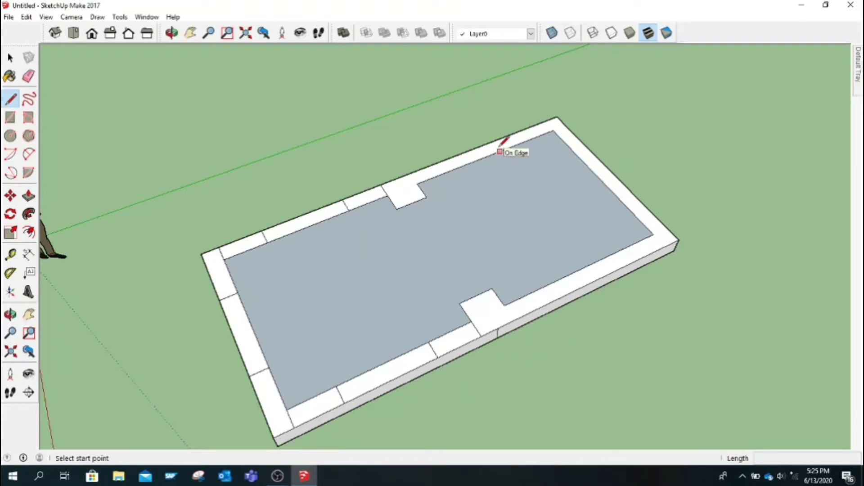
Continue dividing the back and front walls with more short edges, including a 10-inch one
left_click(488, 156)
left_click(481, 148)
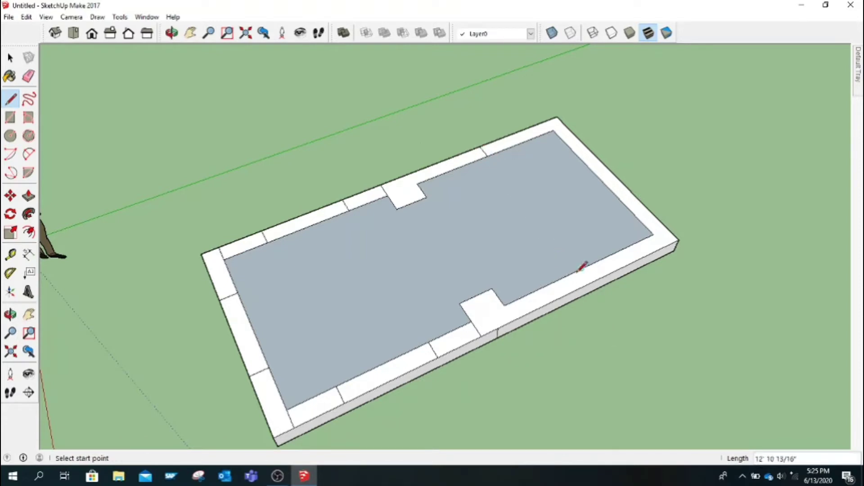
left_click(582, 268)
type("10'")
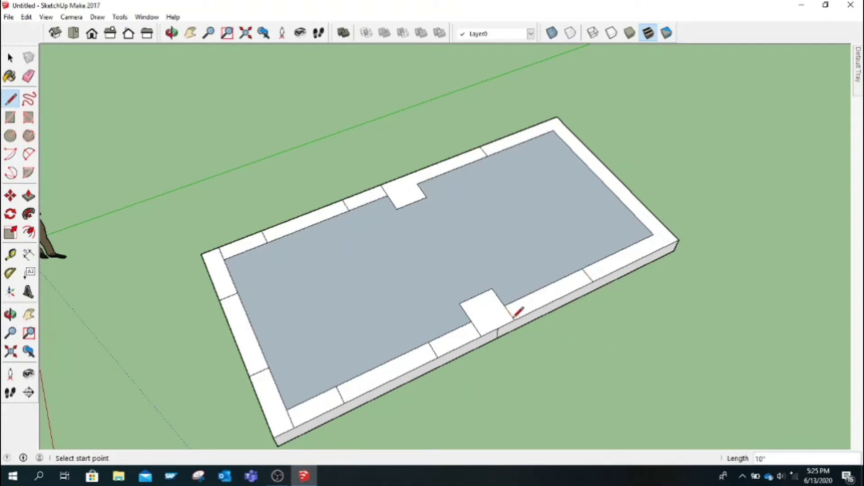
left_click(654, 233)
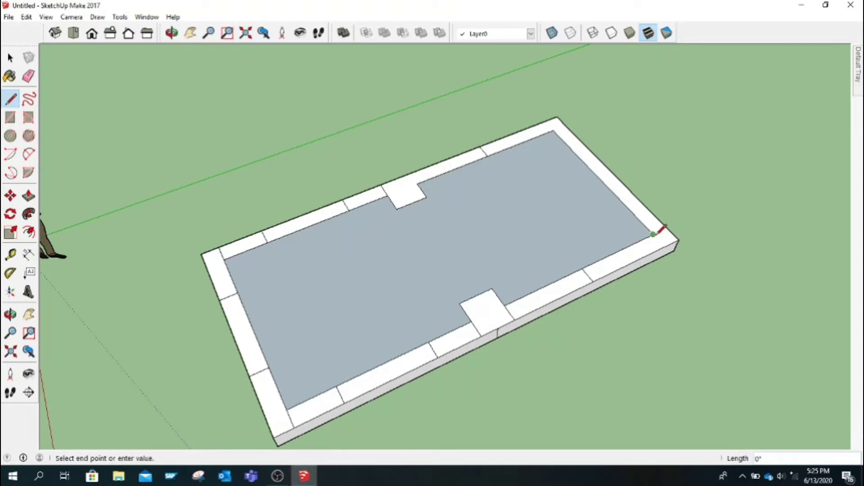
left_click(552, 129)
left_click(418, 182)
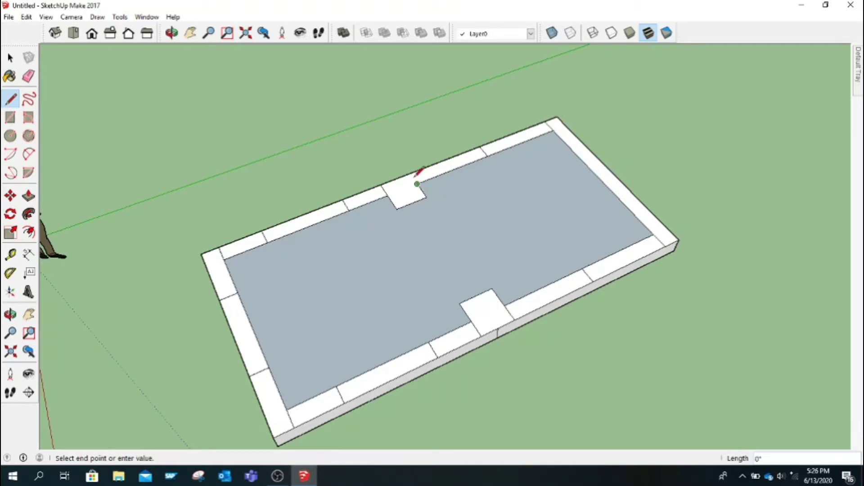
left_click(453, 170)
left_click(448, 161)
left_click(547, 290)
left_click(514, 134)
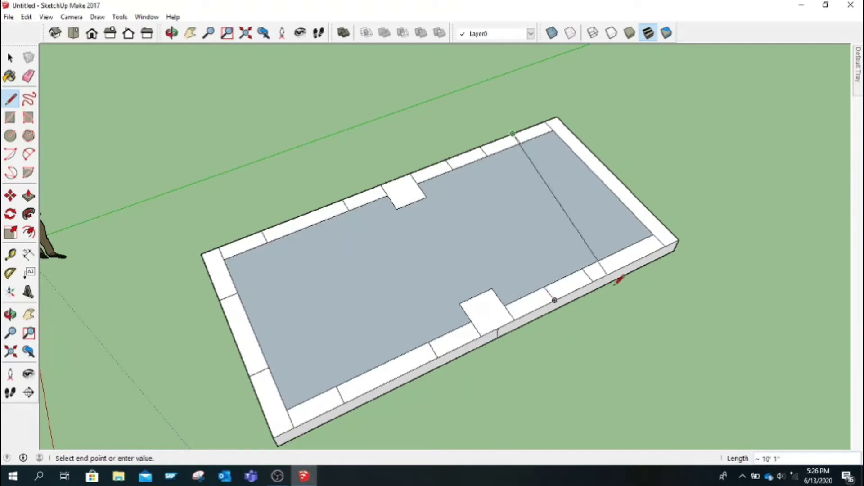
key("Escape")
left_click(618, 251)
left_click(628, 262)
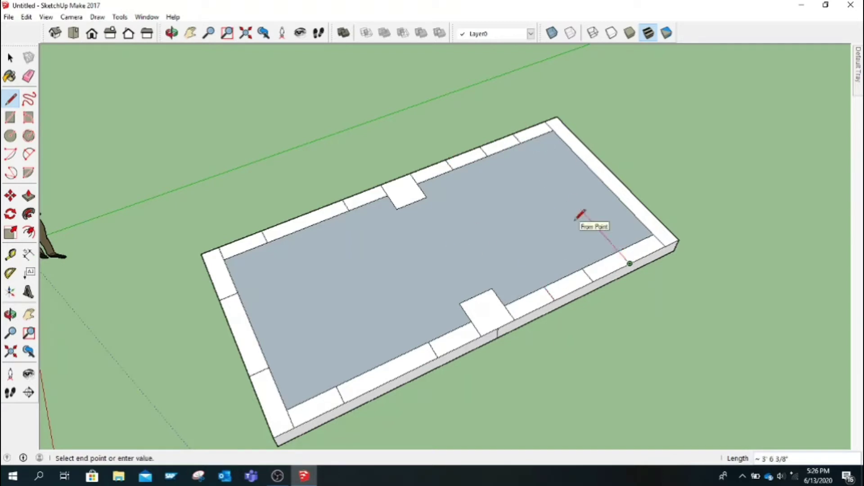
Divide the right wall strip with several short cross edges
left_click(558, 134)
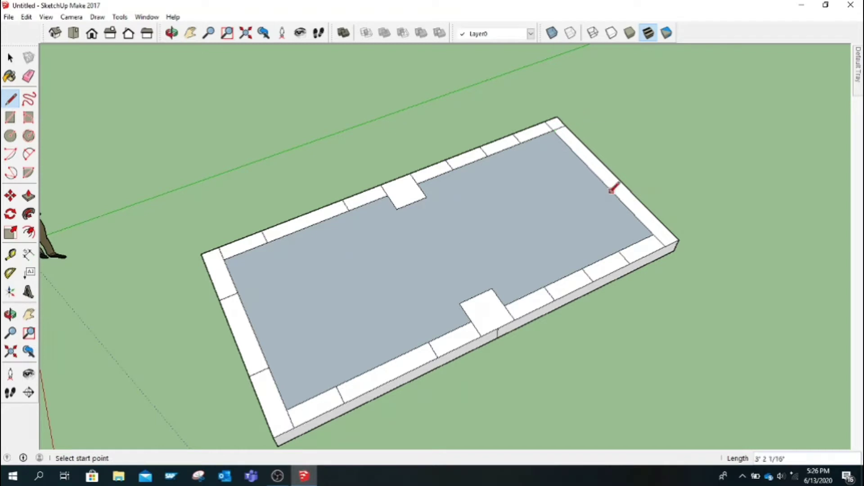
left_click(665, 233)
left_click(654, 236)
left_click(612, 174)
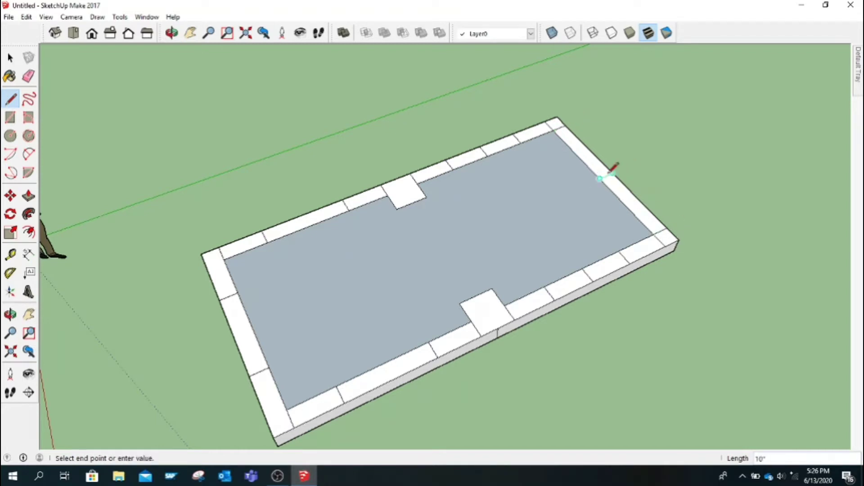
left_click(602, 178)
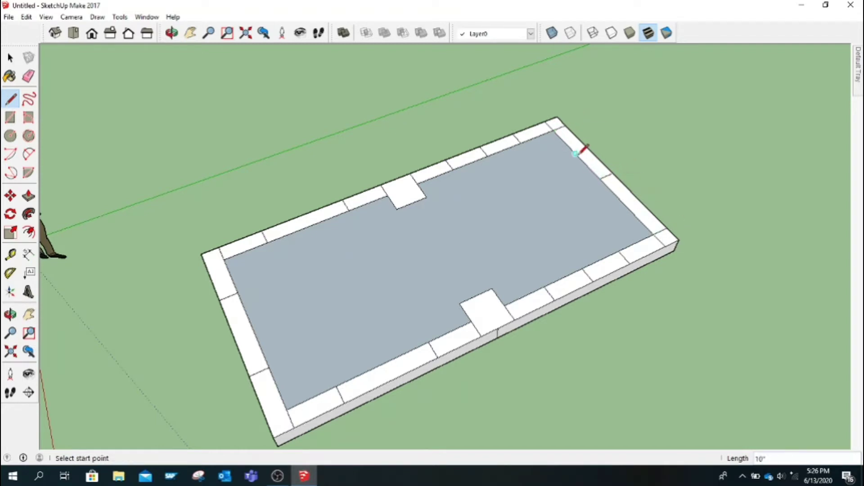
left_click(588, 145)
left_click(581, 151)
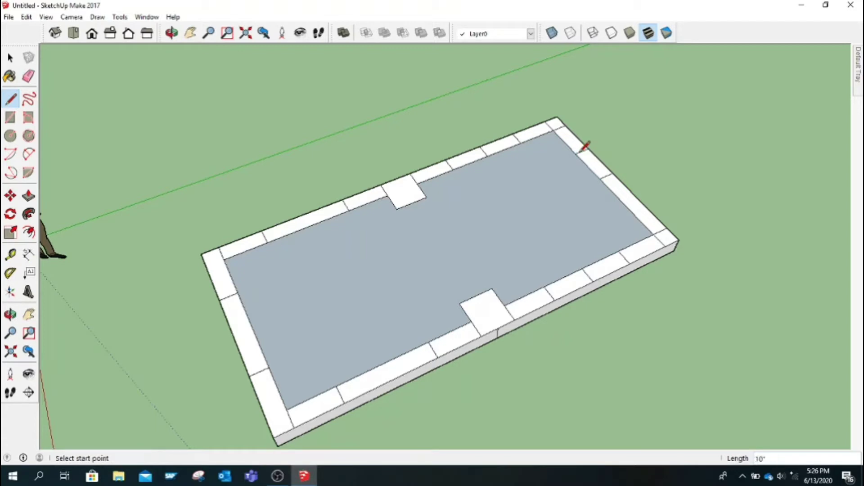
left_click(630, 202)
Erase the short edges beside the back-wall and front-wall notches
left_click(28, 76)
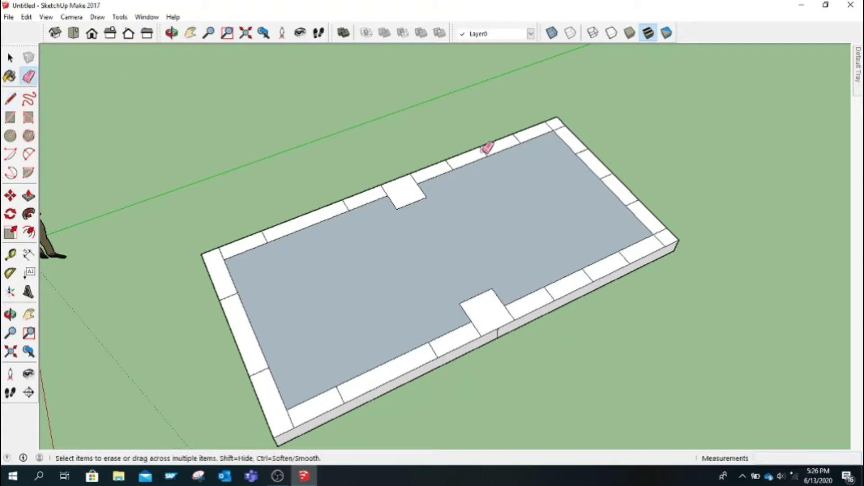
left_click(590, 276)
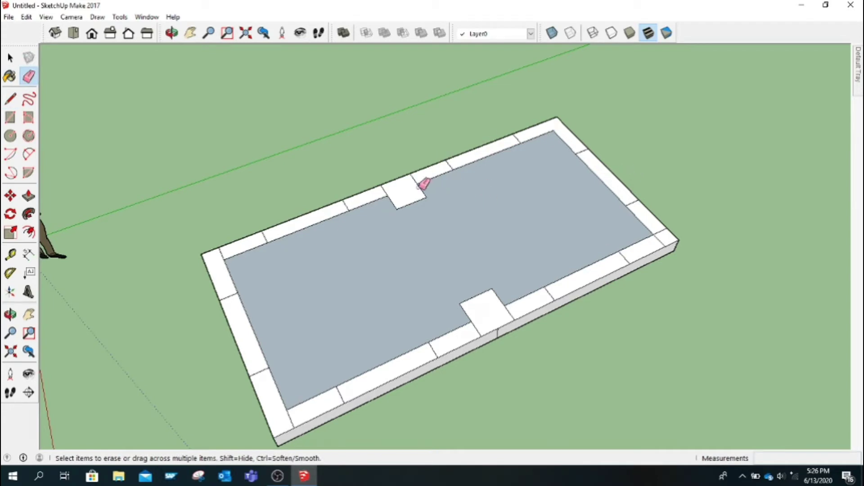
left_click(476, 327)
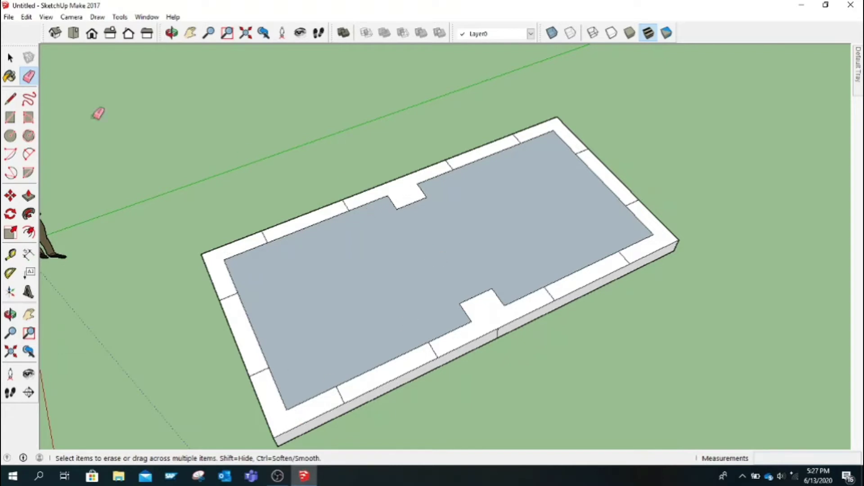
Pull the left wall strip up to 14', then undo the too-tall extrusion
left_click(28, 196)
left_click(216, 270)
left_click(193, 164)
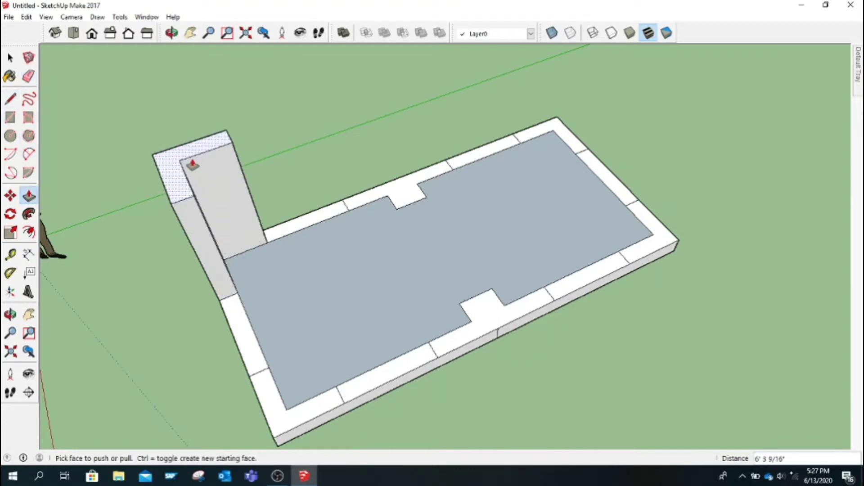
left_click(192, 165)
left_click(236, 116)
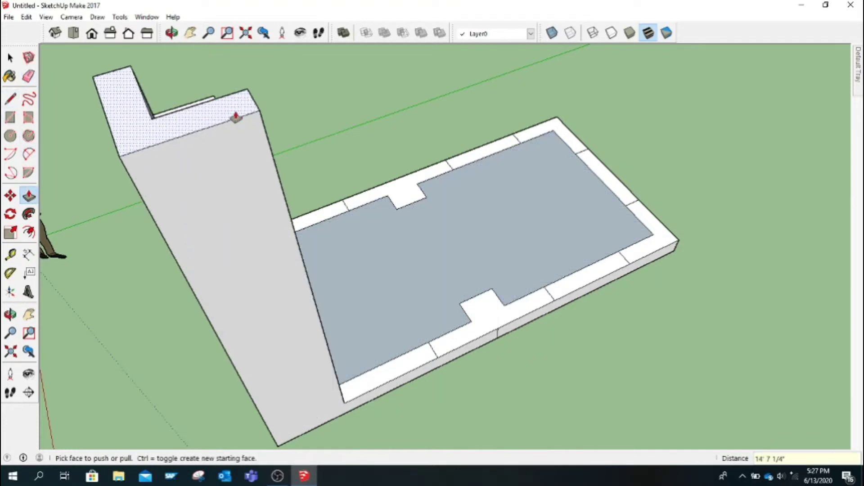
key("ctrl+z")
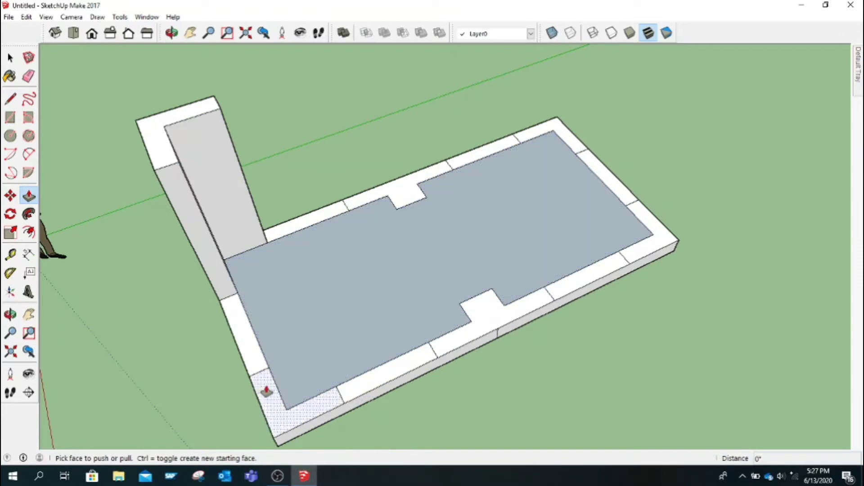
Raise the lower-left wall to 8' and the far-right, front-notch and right corner sections into tall blocks
left_click(270, 393)
left_click(182, 168)
left_click(396, 200)
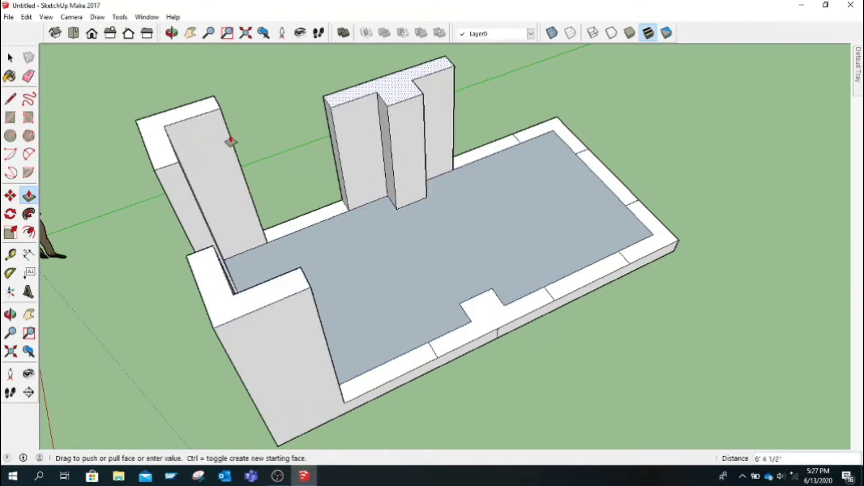
key("Escape")
left_click(530, 139)
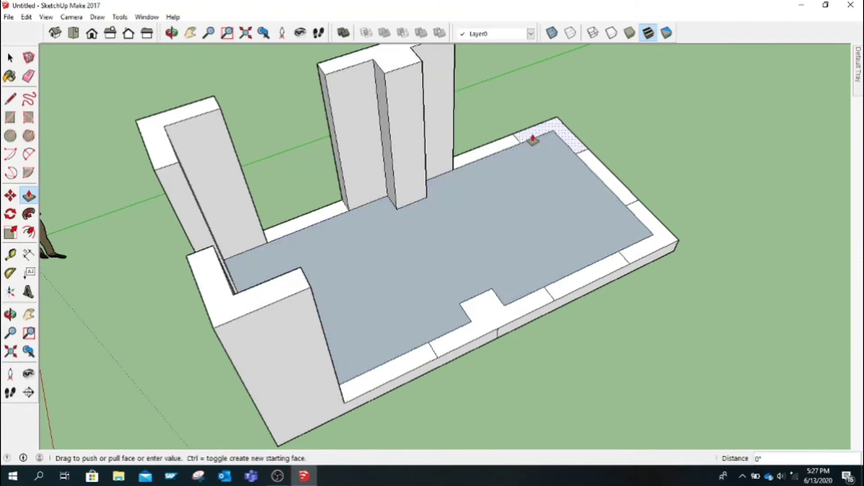
left_click(419, 72)
left_click(485, 316)
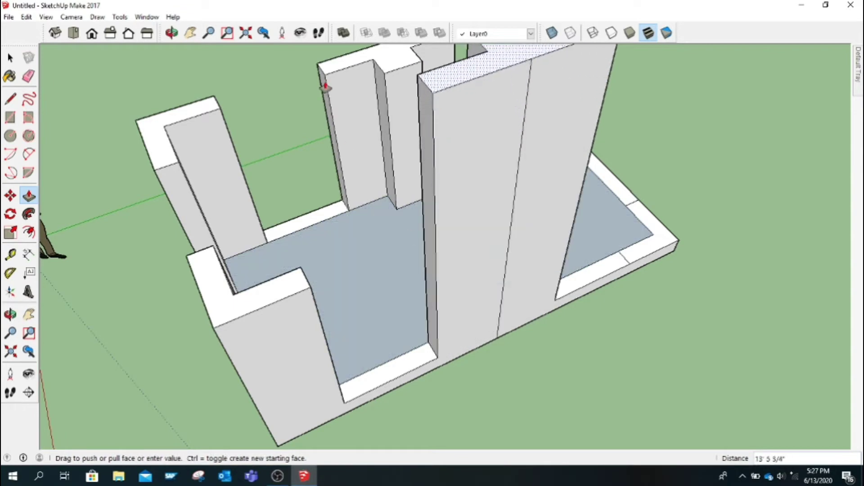
left_click(498, 154)
left_click(654, 227)
Finish the right corner block and erase the edge splitting the front wall
left_click(582, 169)
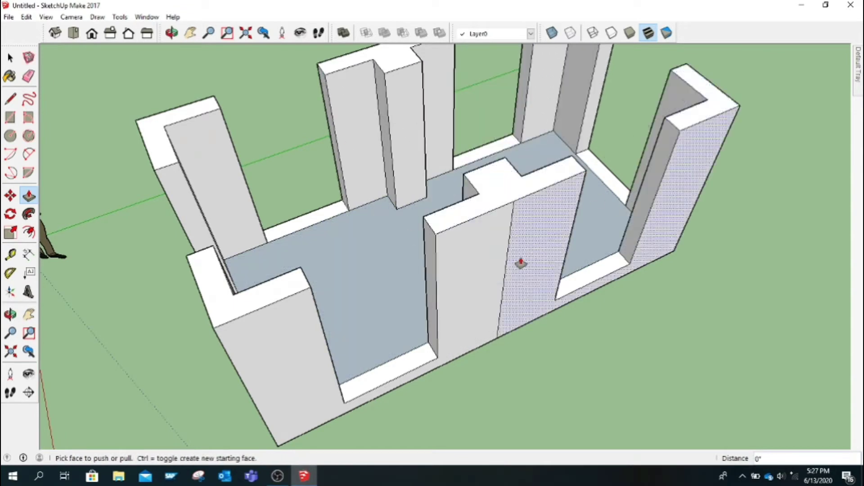
key("e")
left_click(513, 246)
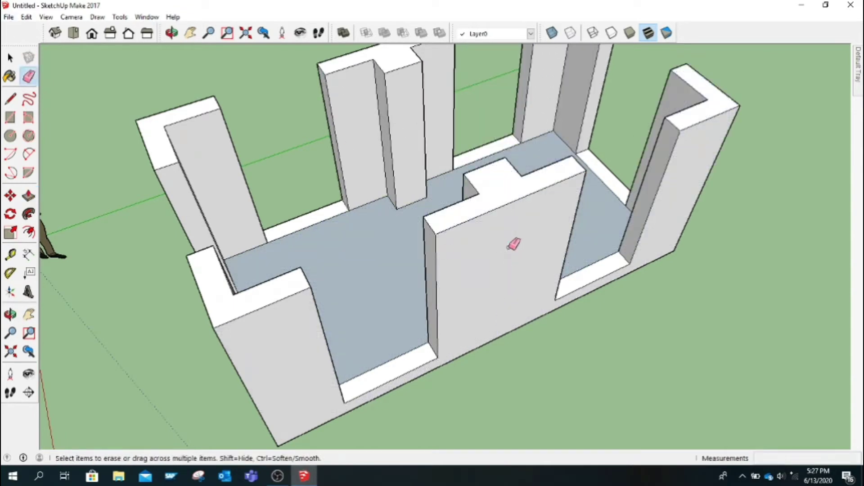
left_click(171, 32)
mouse_move(326, 314)
left_mouse_down()
mouse_move(364, 296)
mouse_move(428, 241)
mouse_move(376, 290)
mouse_move(454, 340)
mouse_move(554, 310)
mouse_move(538, 309)
left_mouse_up()
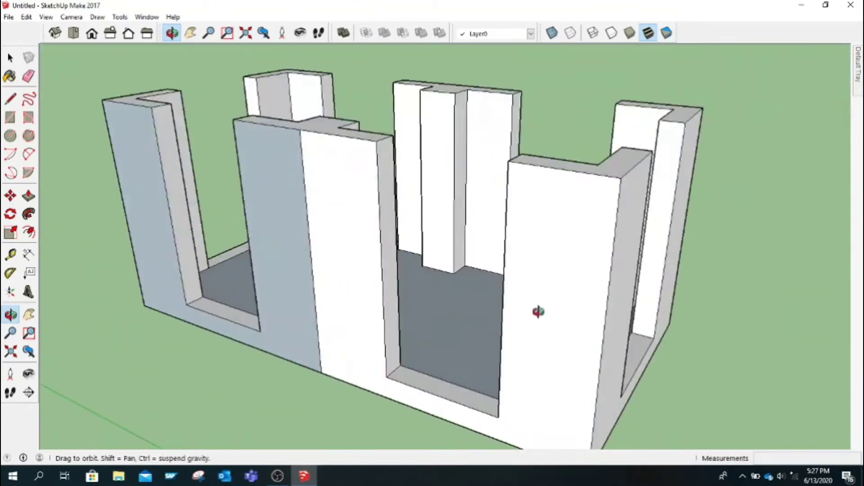
Paint each blue-grey wall face plain white with the default material
left_click(10, 76)
left_click(271, 204)
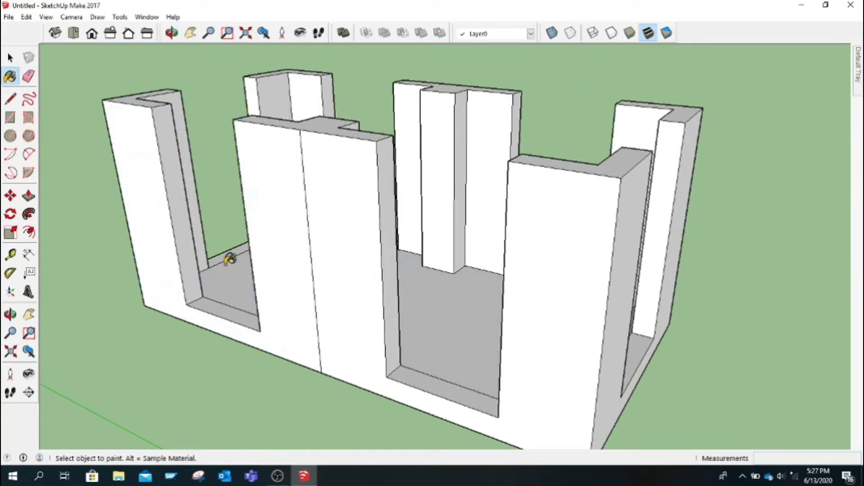
left_click(172, 32)
mouse_move(161, 167)
left_mouse_down()
mouse_move(305, 224)
mouse_move(52, 163)
left_mouse_up()
left_click(10, 75)
left_click(280, 281)
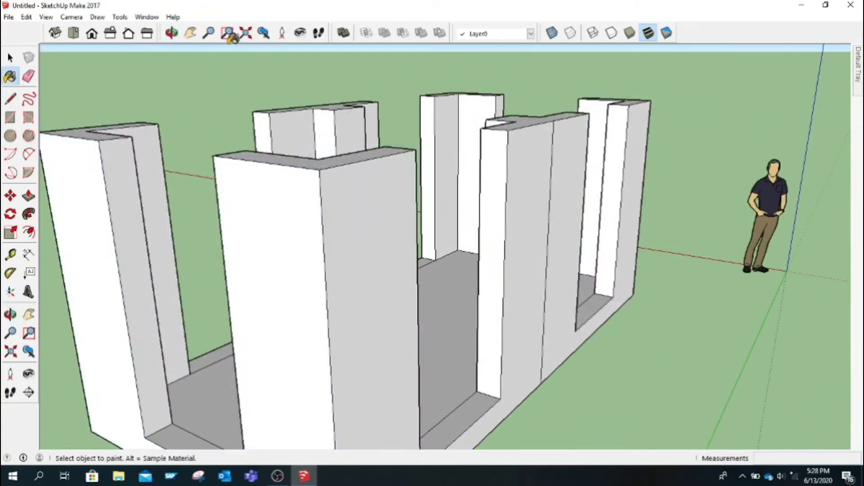
left_click(171, 33)
mouse_move(260, 81)
left_mouse_down()
mouse_move(407, 326)
mouse_move(584, 365)
mouse_move(526, 415)
mouse_move(487, 372)
mouse_move(527, 52)
left_mouse_up()
scroll(499, 327, "down", 2)
scroll(498, 327, "down", 2)
scroll(498, 328, "down", 1)
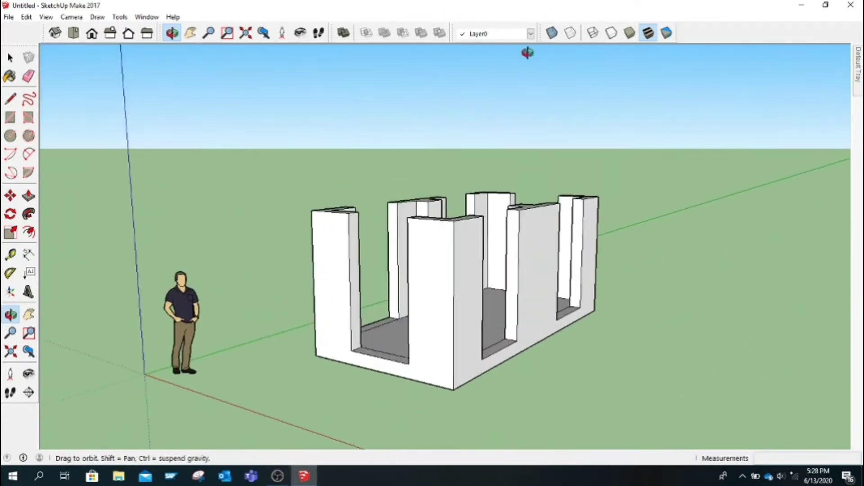
Paint the floors with a patterned tile from the Tile materials collection
left_click(10, 76)
left_click(757, 183)
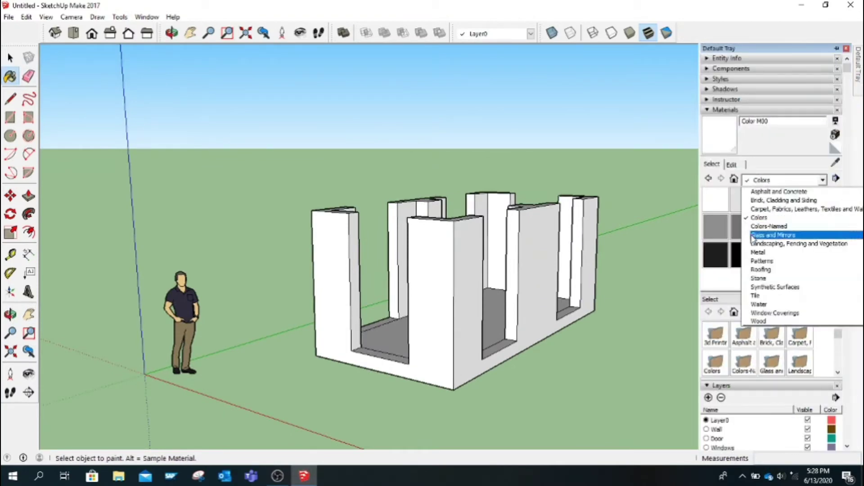
left_click(740, 292)
left_click(743, 285)
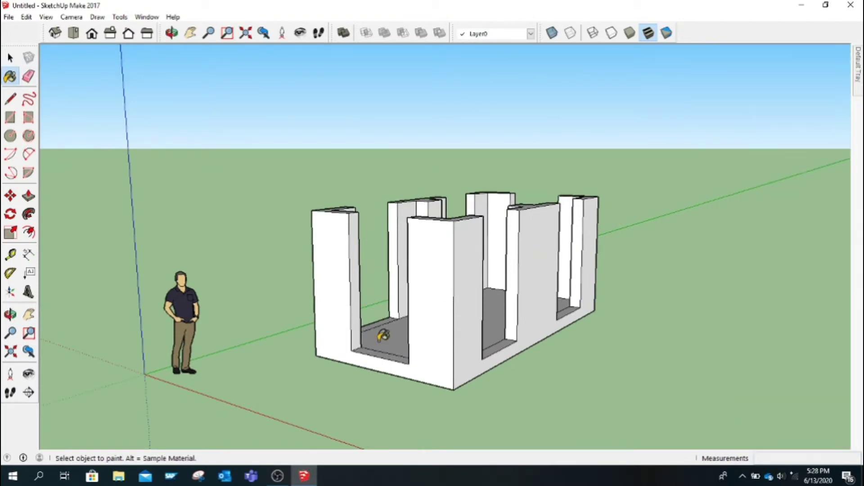
left_click(381, 334)
left_click(171, 33)
mouse_move(415, 361)
left_mouse_down()
mouse_move(449, 385)
mouse_move(450, 407)
mouse_move(468, 411)
mouse_move(384, 358)
mouse_move(417, 357)
mouse_move(332, 315)
mouse_move(469, 361)
mouse_move(403, 347)
mouse_move(329, 239)
mouse_move(344, 280)
mouse_move(417, 319)
left_mouse_up()
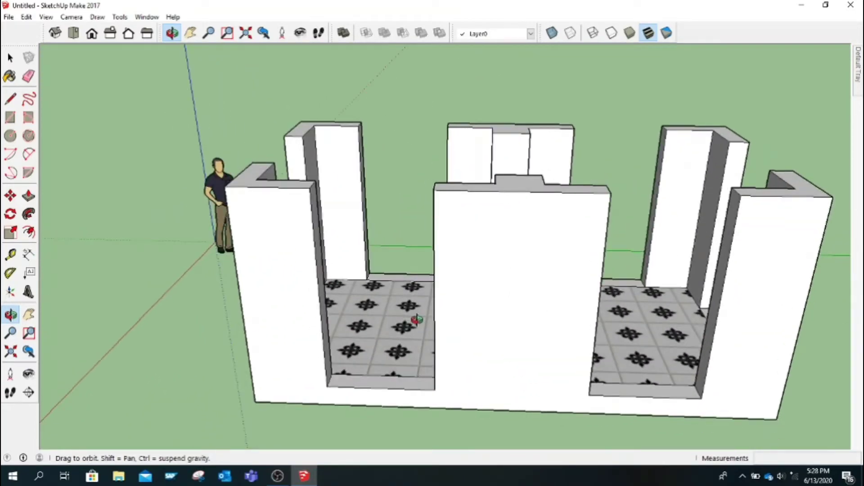
mouse_move(417, 320)
left_mouse_down()
mouse_move(486, 369)
mouse_move(448, 394)
mouse_move(395, 382)
mouse_move(440, 392)
mouse_move(498, 377)
mouse_move(359, 381)
mouse_move(431, 354)
mouse_move(373, 320)
left_mouse_up()
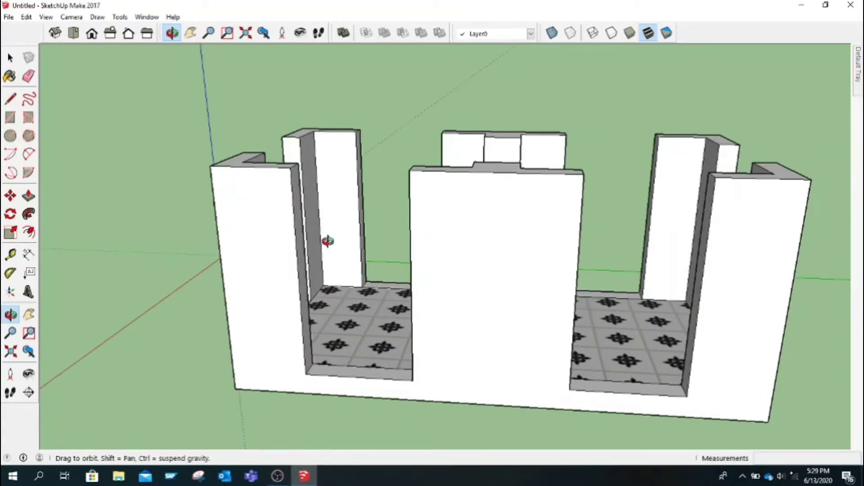
Push the wall across the first doorway's top and raise its bottom into a 2' sill
left_click_drag(328, 242, 344, 245)
scroll(470, 266, "up", 3)
left_click_drag(471, 266, 446, 272)
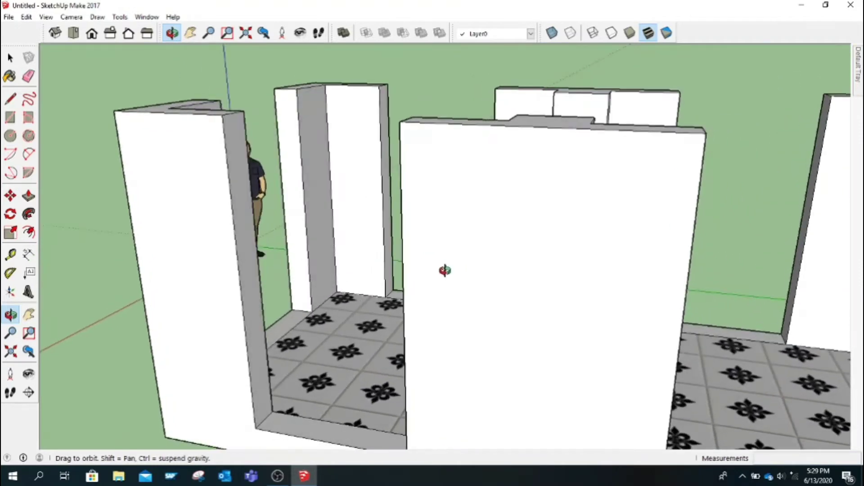
left_click(5, 103)
left_click(233, 112)
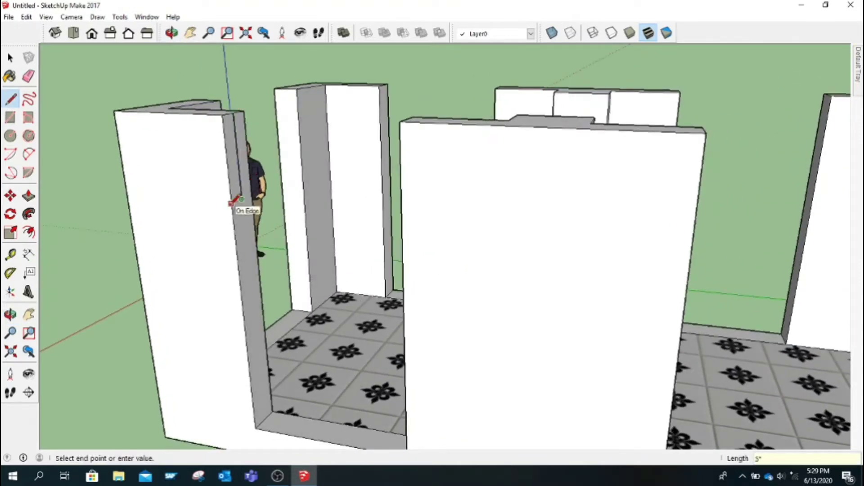
key("Escape")
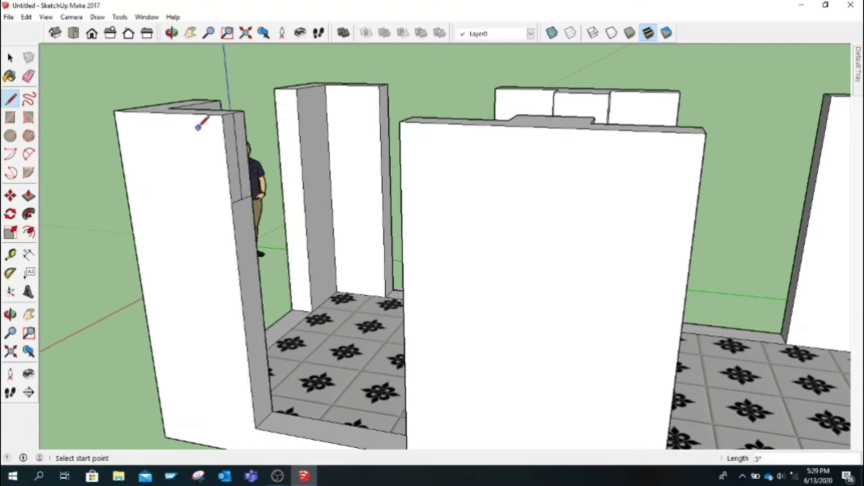
left_click(29, 76)
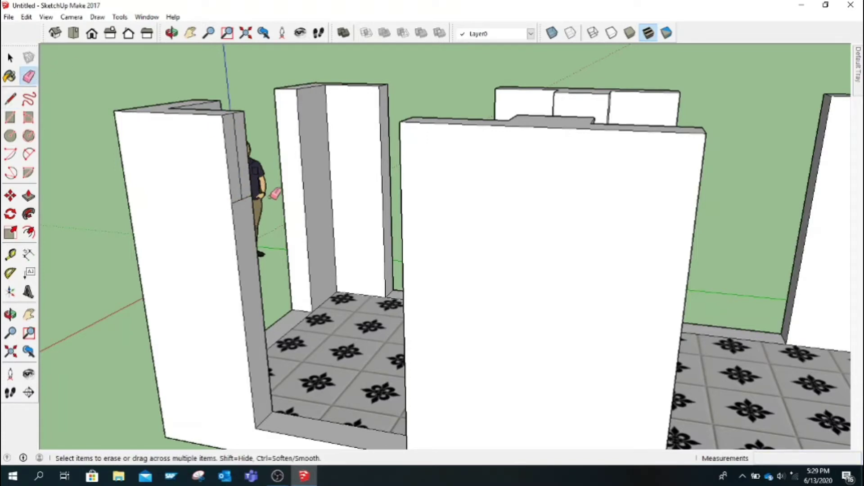
left_click(28, 196)
left_click(236, 175)
left_click(396, 212)
left_click_drag(397, 214, 397, 211)
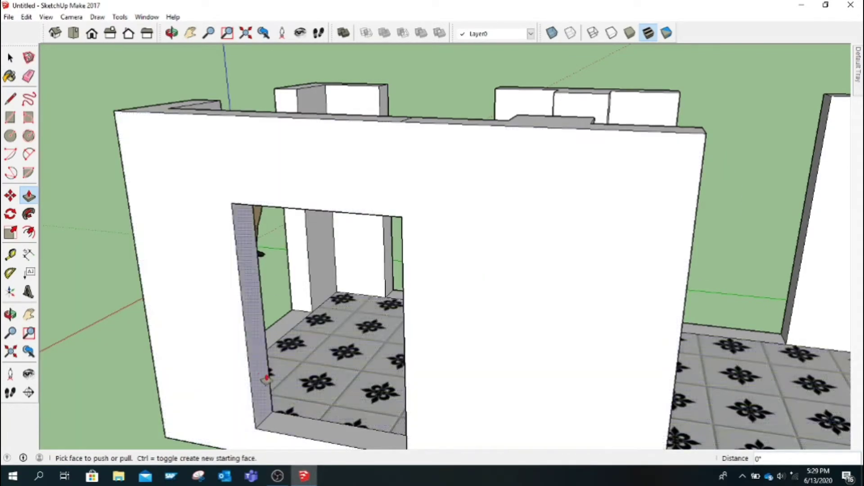
left_click(266, 379)
type("2'")
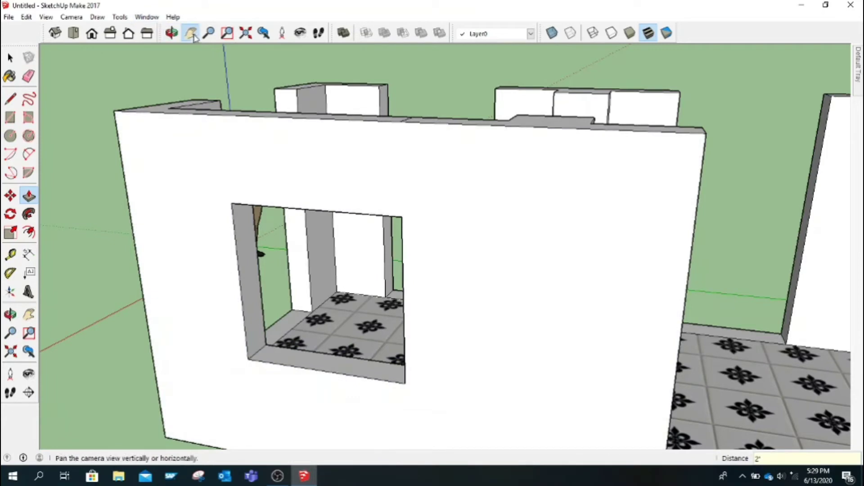
Draw an edge down the wall's side face at the second doorway
left_click(191, 33)
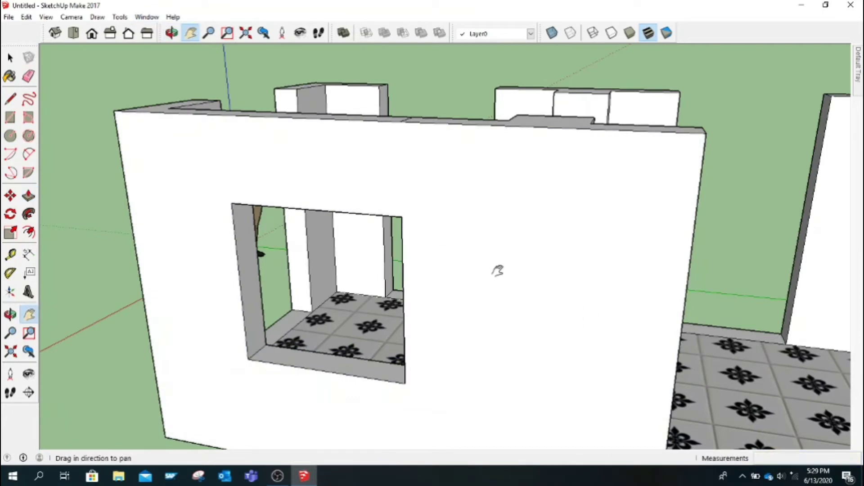
mouse_move(607, 264)
left_mouse_down()
mouse_move(463, 204)
mouse_move(525, 239)
mouse_move(460, 263)
left_mouse_up()
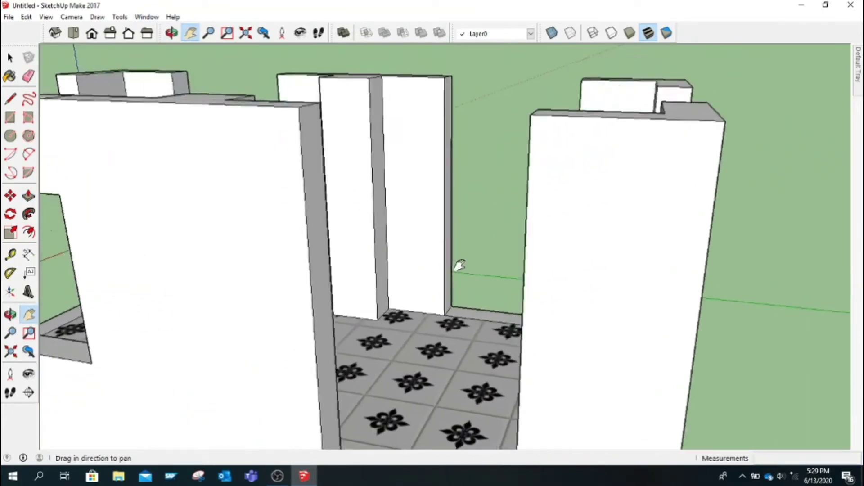
left_click(10, 98)
left_click(314, 103)
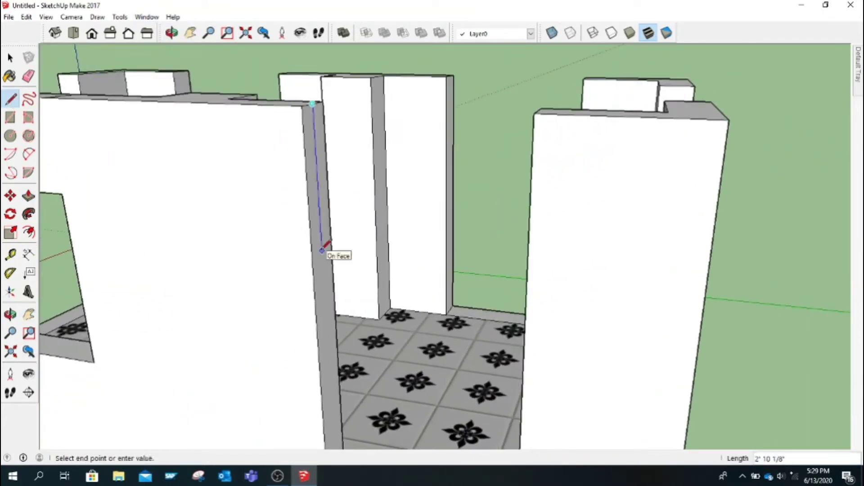
left_click(320, 209)
type("5")
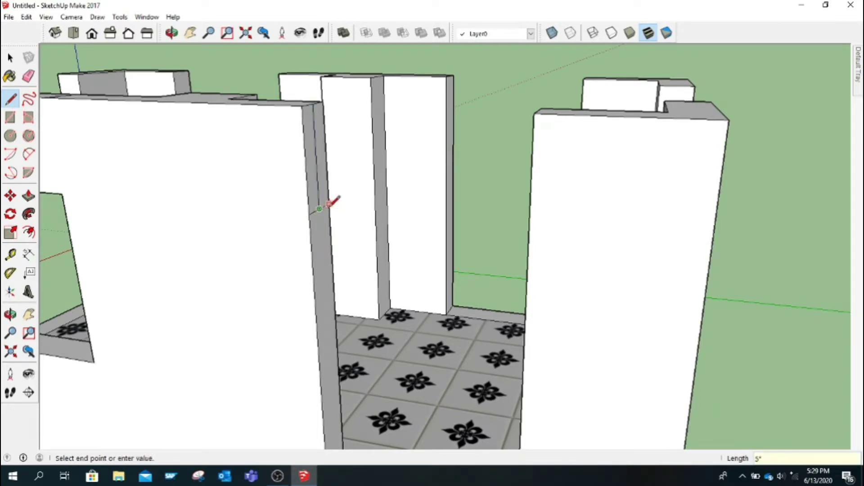
left_click(29, 76)
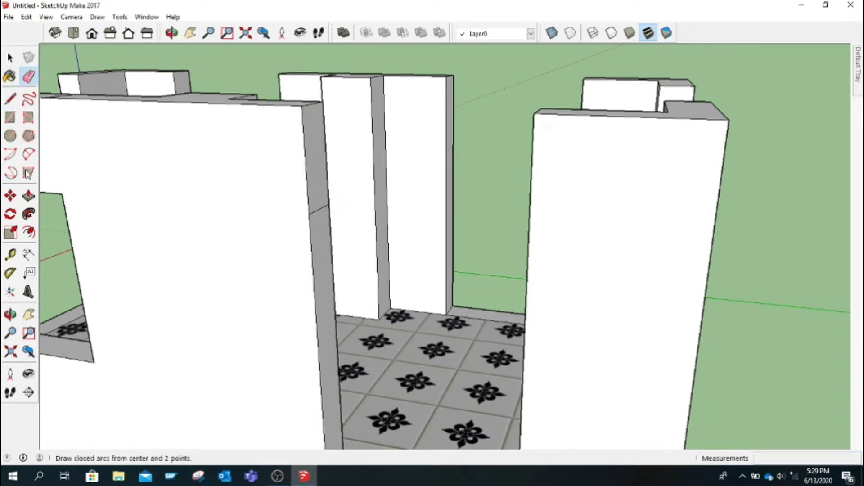
Close the second doorway's top, raise a 2' sill, and draw the window's corner edge
left_click(28, 195)
left_click(530, 237)
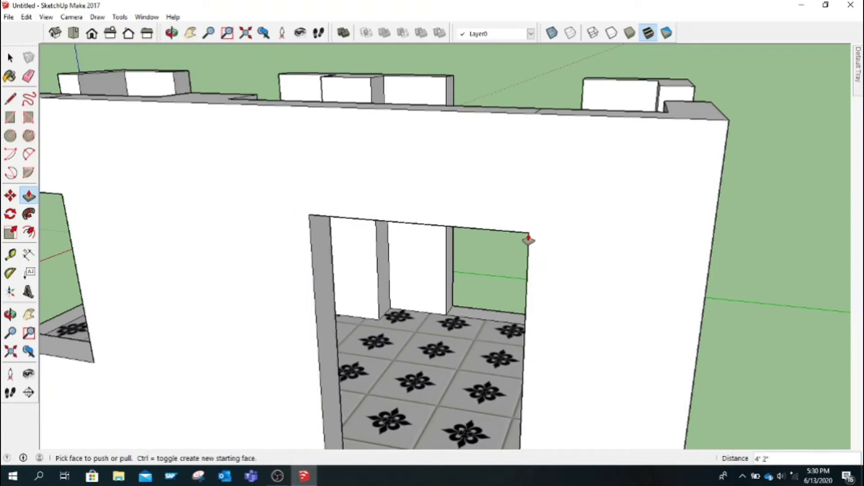
scroll(333, 75, "down", 1)
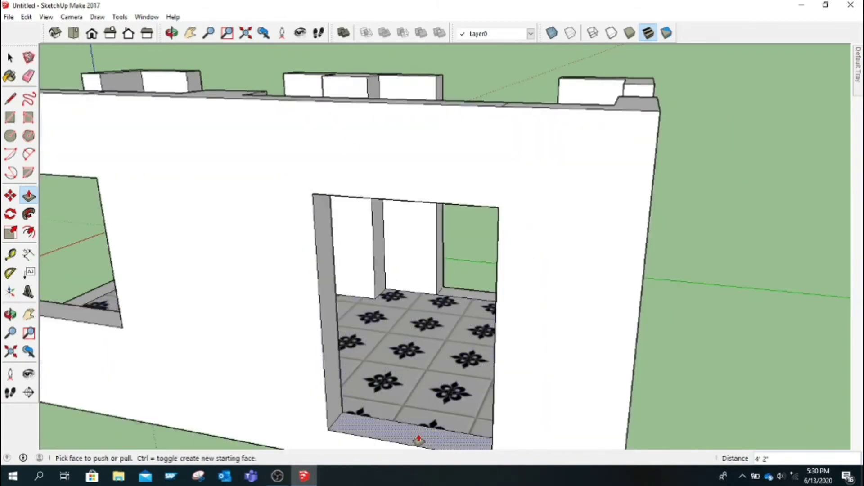
left_click(414, 440)
left_click(411, 345)
left_click(10, 98)
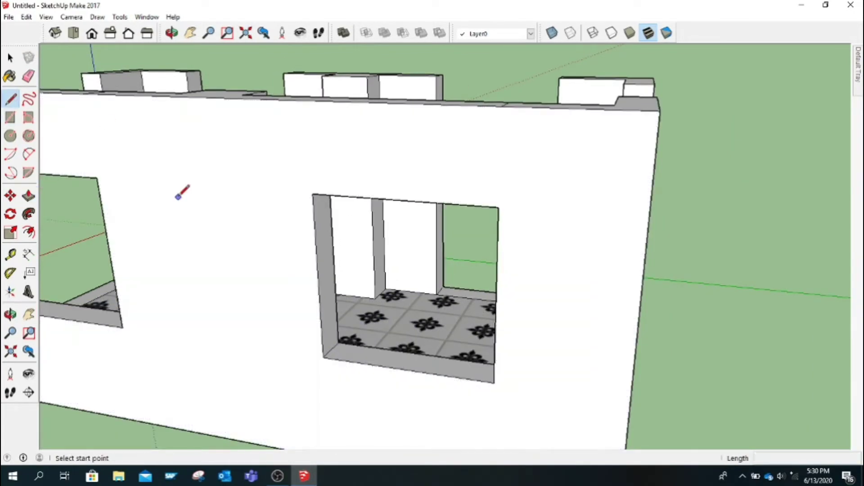
left_click(312, 194)
left_click(322, 358)
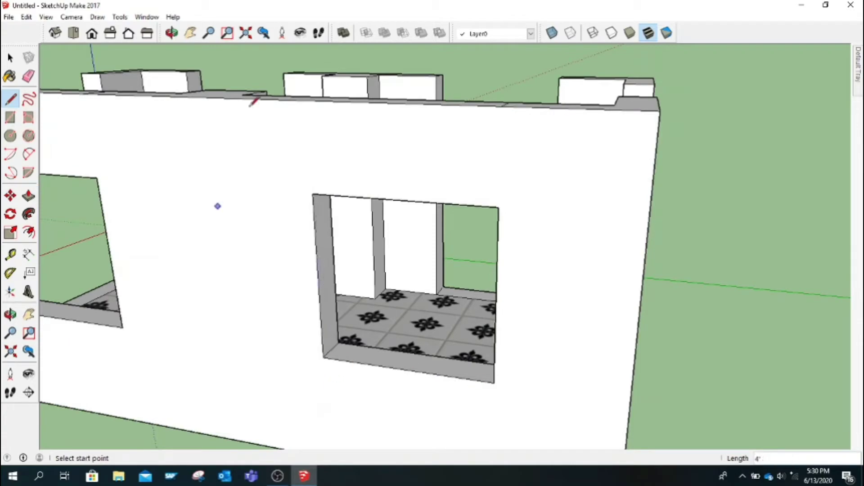
Raise the end-wall opening's floor 2' to form a window sill
left_click(172, 33)
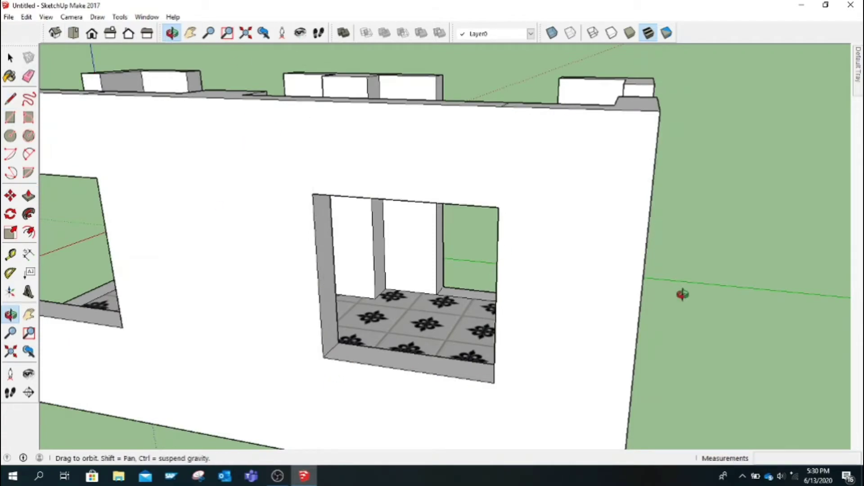
mouse_move(680, 294)
left_mouse_down()
mouse_move(653, 360)
mouse_move(687, 347)
mouse_move(578, 387)
mouse_move(538, 367)
mouse_move(620, 384)
mouse_move(681, 347)
mouse_move(513, 355)
mouse_move(463, 372)
left_mouse_up()
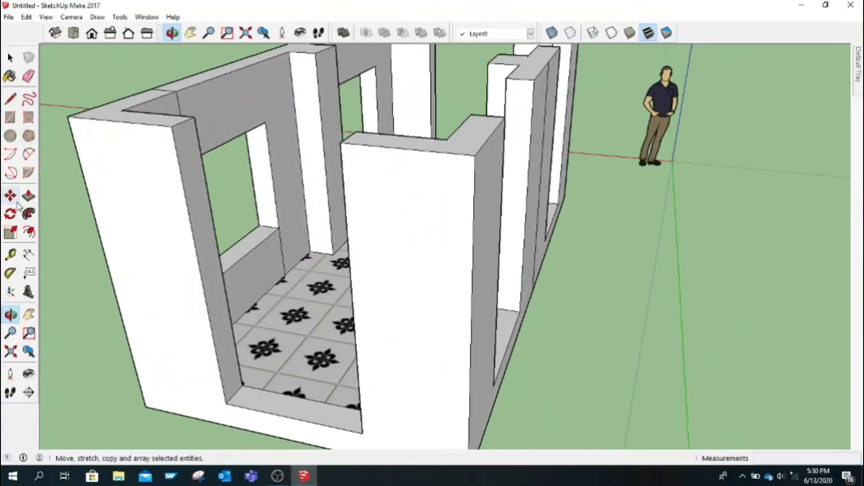
left_click(28, 195)
left_click_drag(244, 405, 268, 260)
key("Return")
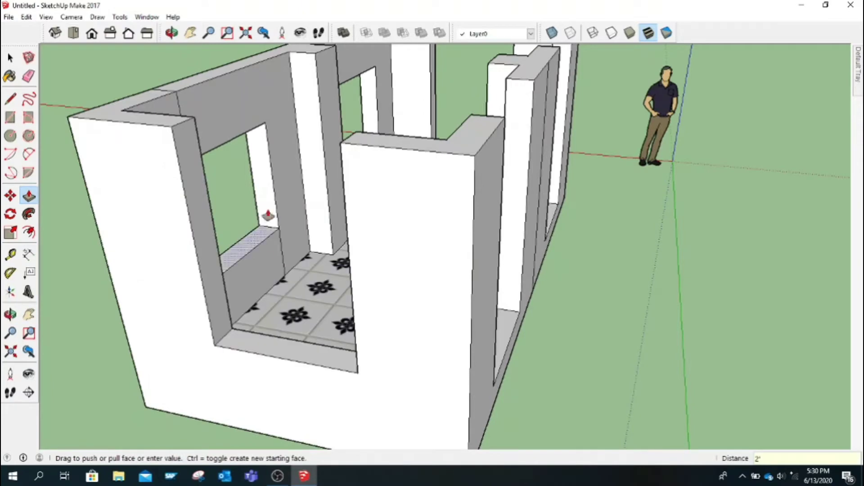
Draw a line down the wall corner, erase the stray line, and push the wall across the opening's top
key("l")
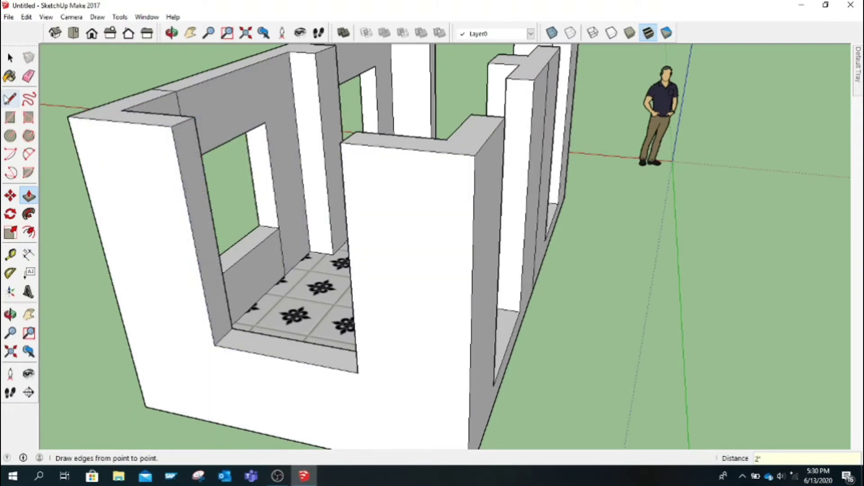
left_click(184, 121)
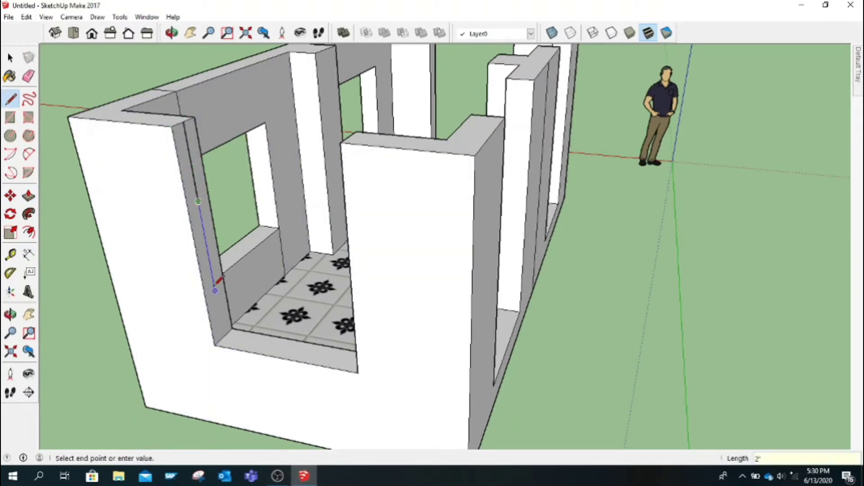
left_click(187, 207)
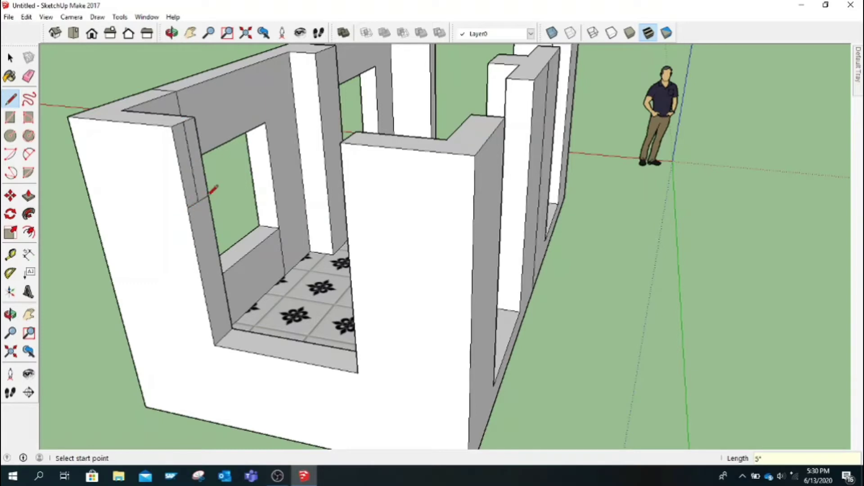
key("e")
left_click(192, 180)
key("p")
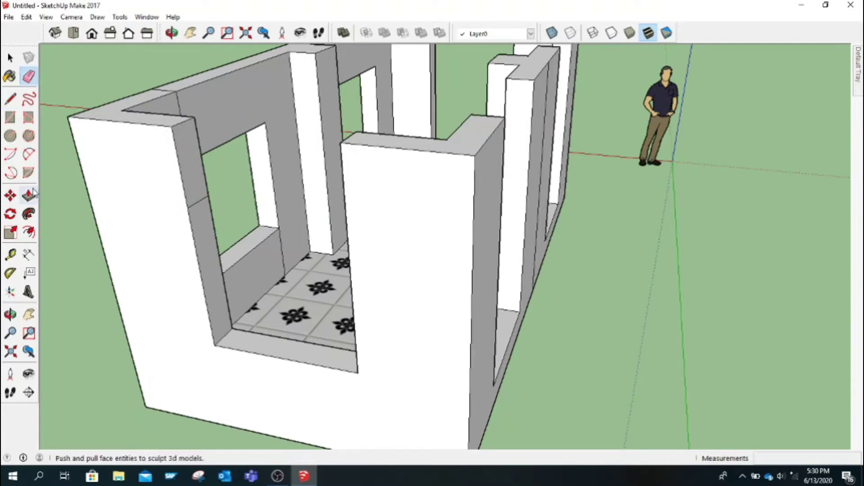
left_click_drag(181, 198, 333, 221)
Draw an edge from the window's top-left corner to its bottom corner
left_click(333, 221)
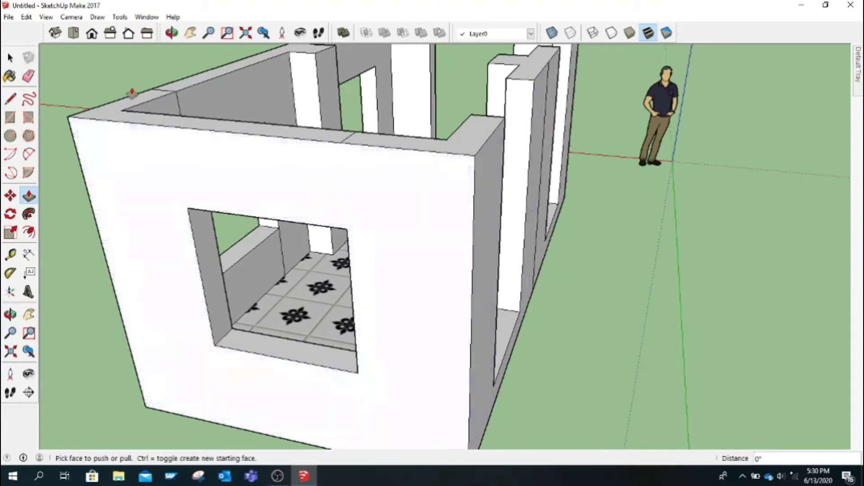
left_click(172, 33)
mouse_move(202, 190)
left_mouse_down()
mouse_move(303, 202)
mouse_move(396, 189)
mouse_move(255, 101)
left_mouse_up()
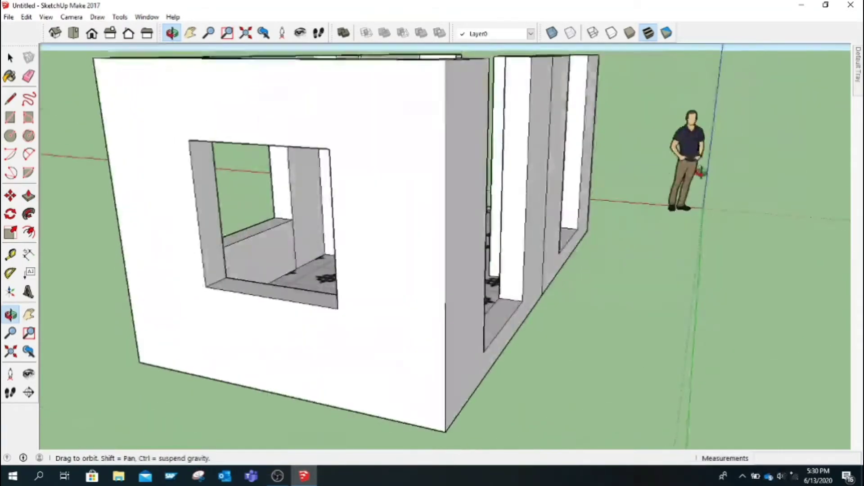
left_click(10, 99)
left_click(188, 140)
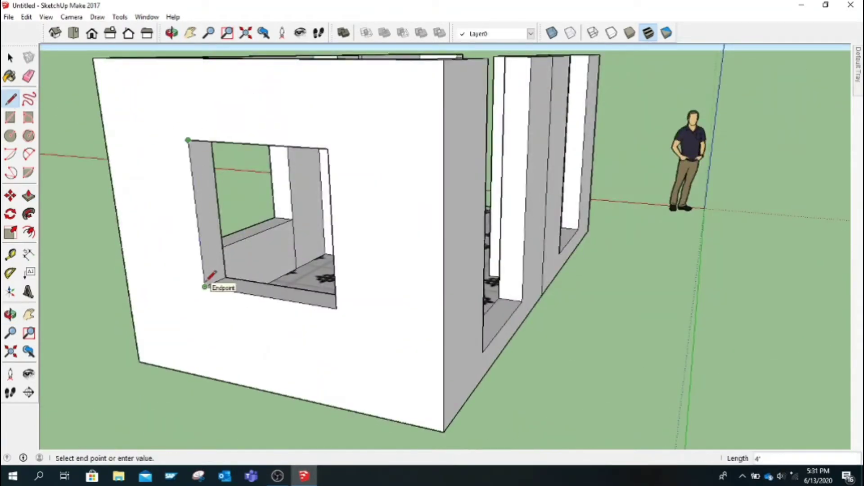
left_click(328, 148)
Orbit around the building to face the short wall and zoom out
left_click(172, 33)
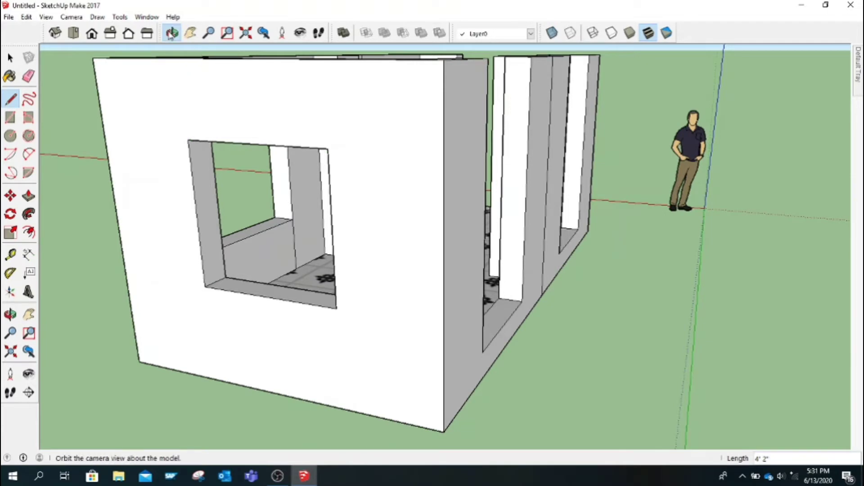
left_click_drag(315, 135, 492, 149)
left_click(10, 99)
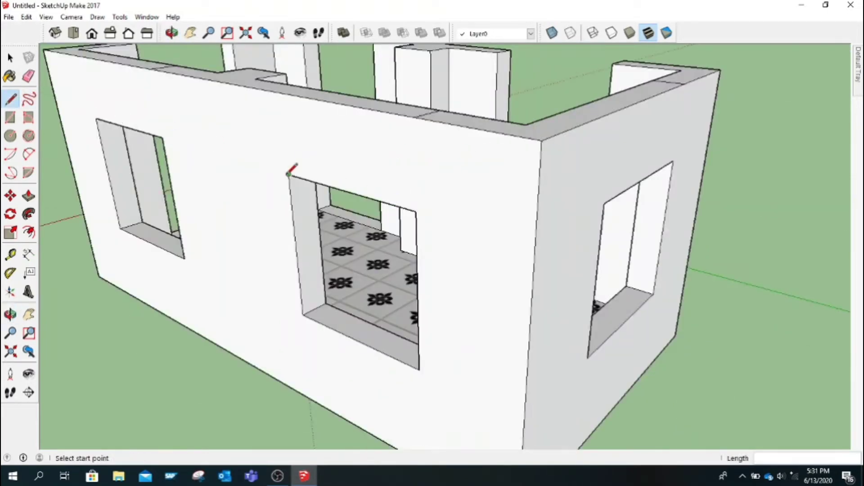
left_click(288, 175)
key("Escape")
left_click(171, 32)
mouse_move(405, 149)
left_mouse_down()
mouse_move(297, 189)
mouse_move(527, 324)
left_mouse_up()
scroll(515, 324, "down", 2)
scroll(516, 324, "down", 3)
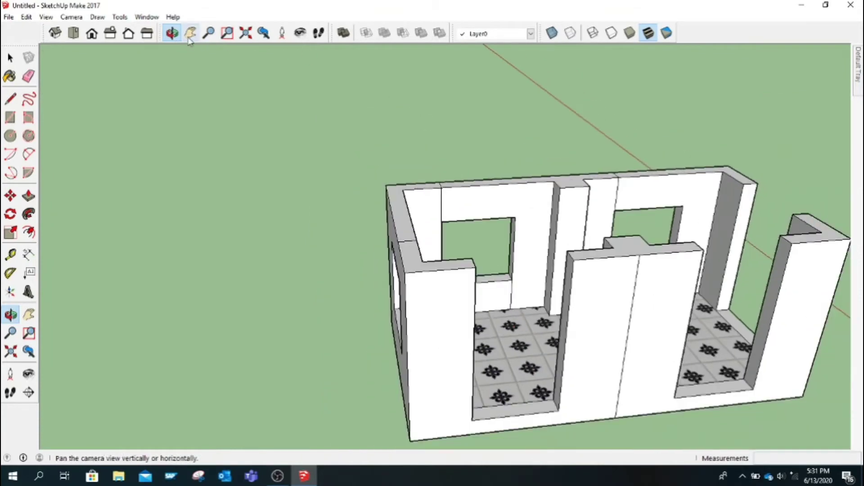
Erase the vertical seam splitting the middle wall
left_click(190, 33)
left_click_drag(624, 312, 388, 293)
left_click(28, 76)
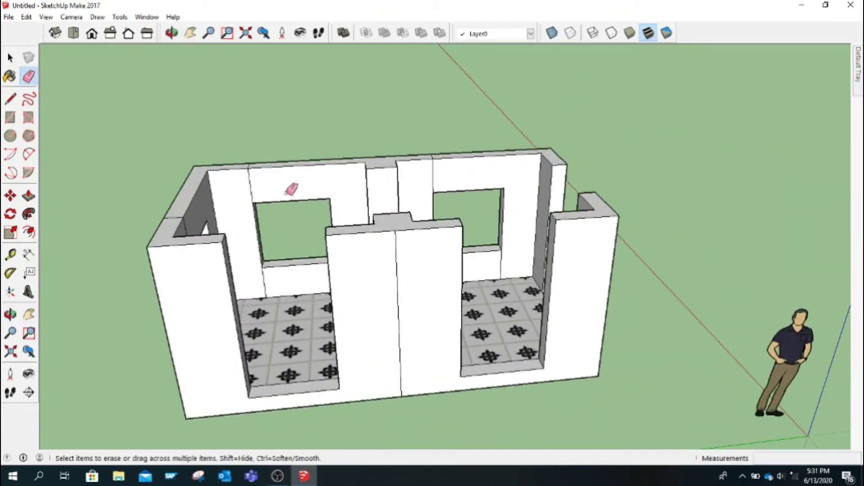
left_click(397, 256)
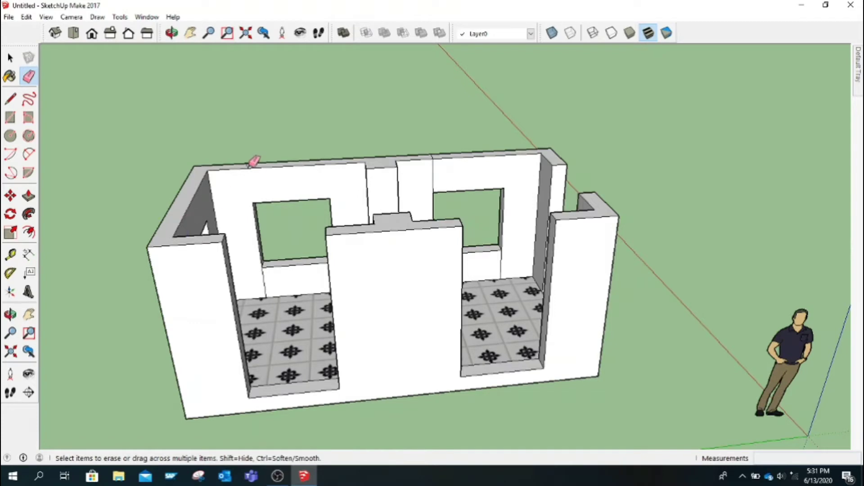
scroll(255, 165, "up", 2)
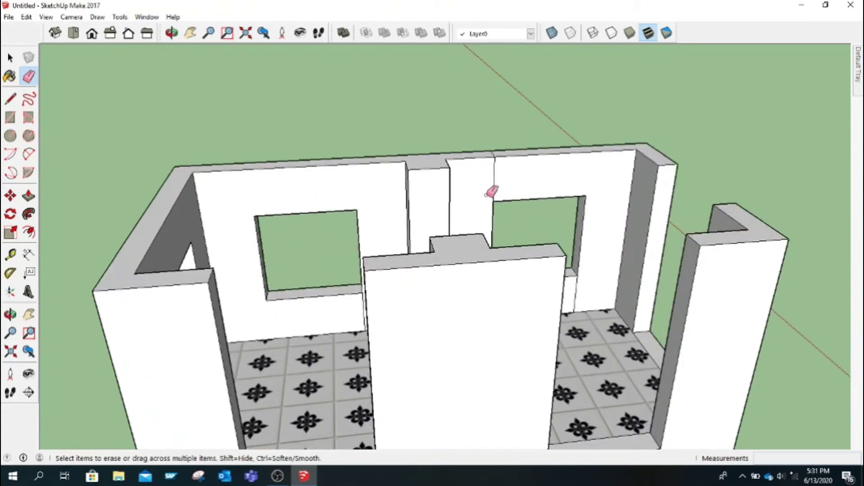
scroll(414, 256, "down", 2)
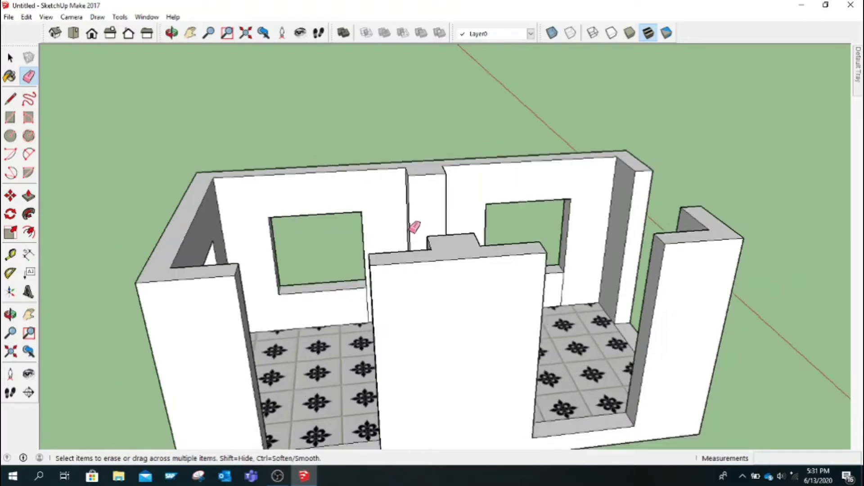
scroll(411, 226, "down", 2)
scroll(565, 262, "up", 2)
scroll(565, 261, "up", 2)
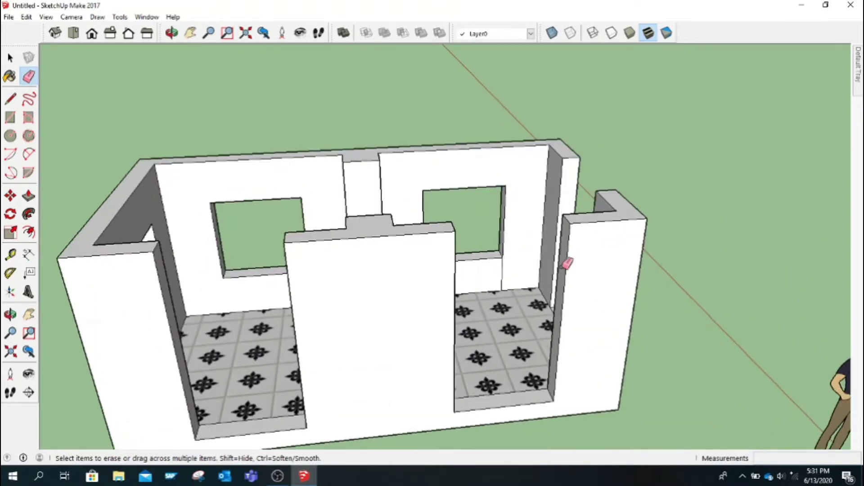
Draw a 5-inch vertical line down the right wall's end face
key("o")
left_click_drag(447, 312, 218, 189)
key("l")
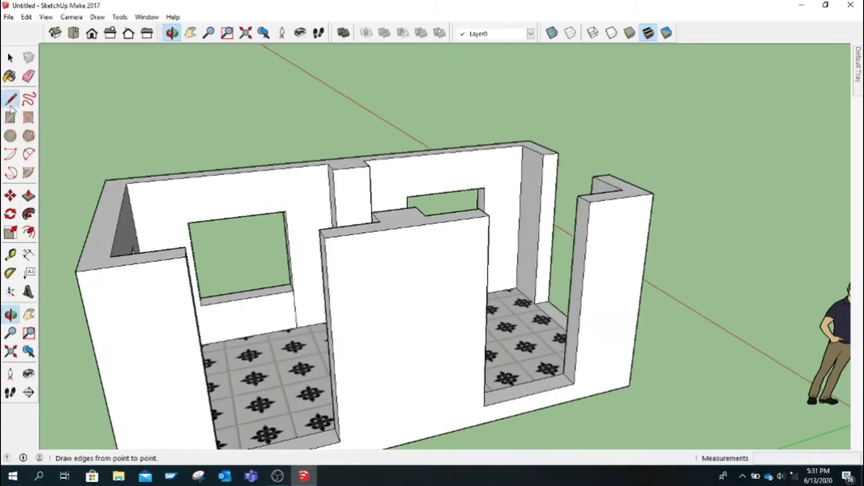
scroll(590, 198, "up", 2)
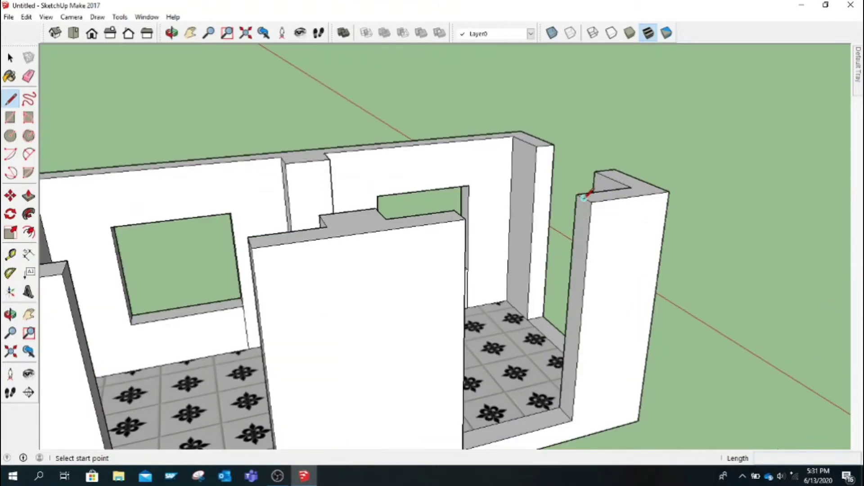
left_click(584, 197)
left_click(584, 198)
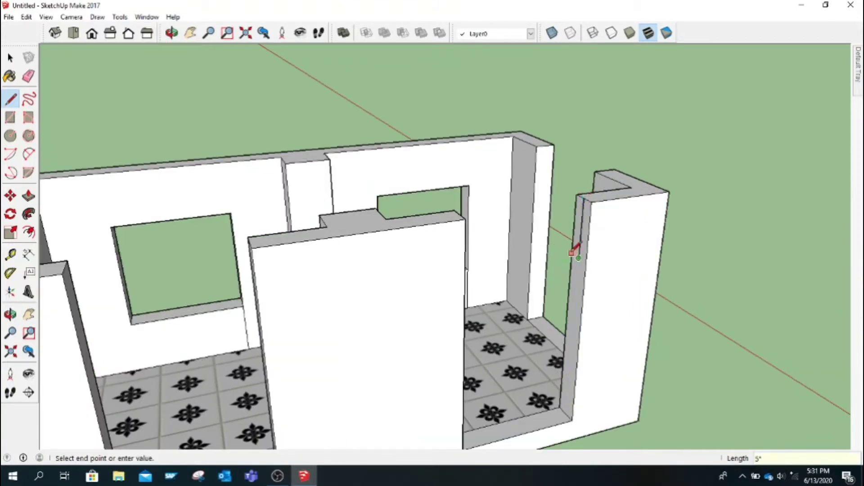
left_click(584, 260)
key("Escape")
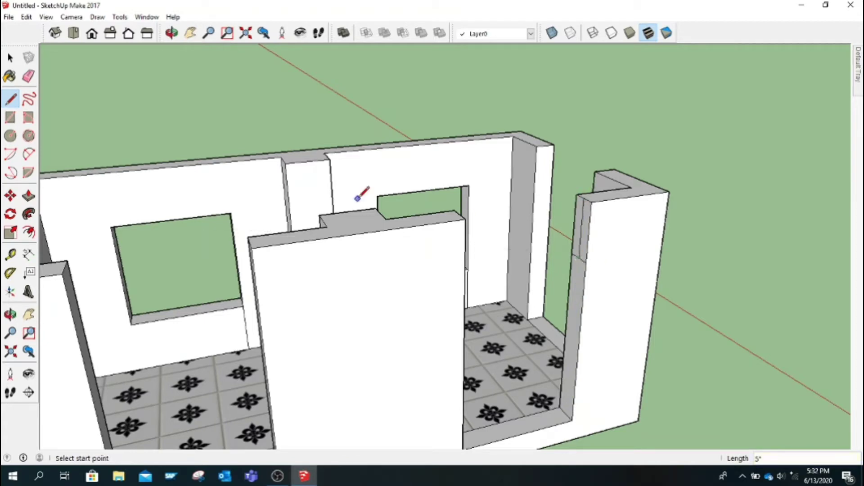
left_click(29, 76)
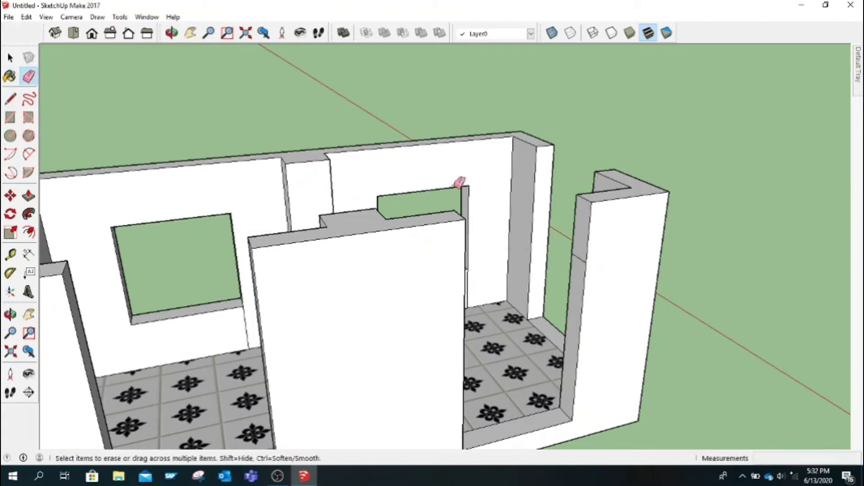
Extend the right wall's end face leftward across the front
left_click(28, 195)
left_click(579, 244)
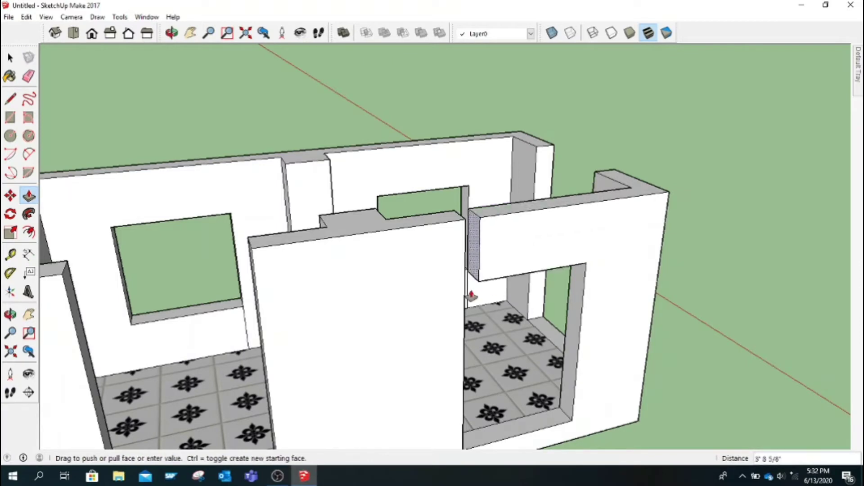
left_click(464, 295)
Raise the doorway's bottom face 2' to make a window sill
left_click(518, 435)
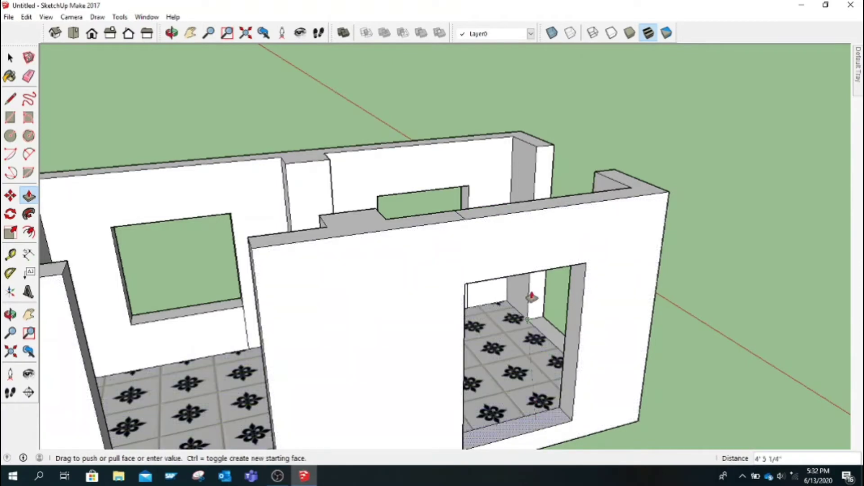
type("2")
key("Return")
scroll(405, 293, "down", 5)
Try raising the other opening's tiled floor, cancel it, and orbit to the front
left_click(290, 385)
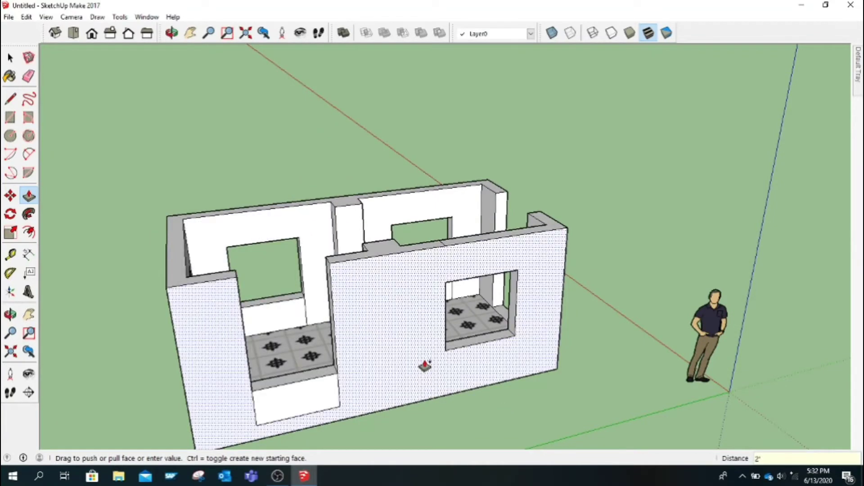
key("Escape")
left_click(277, 422)
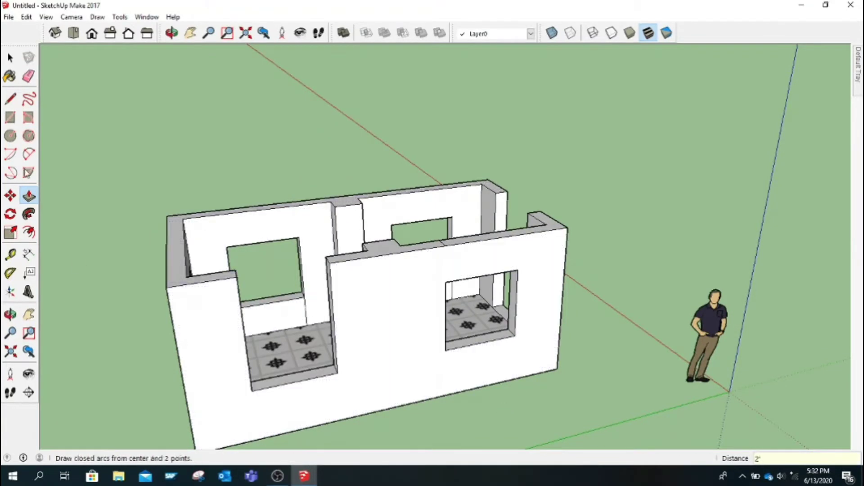
left_click(31, 68)
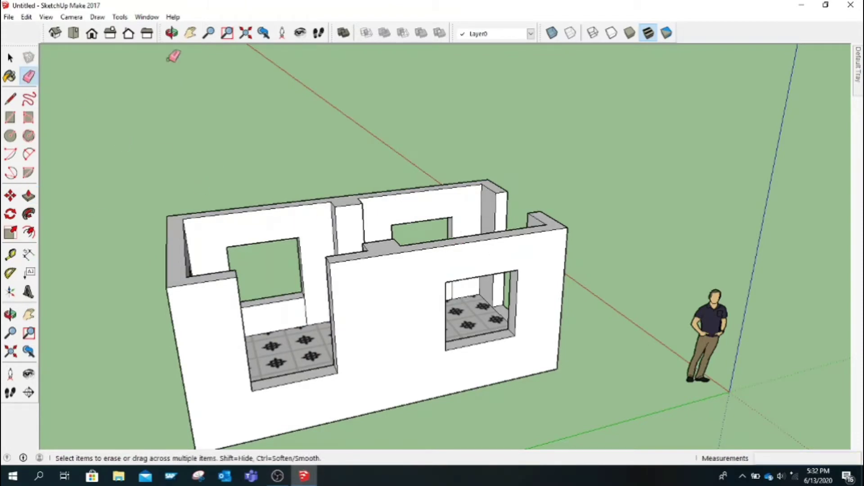
left_click(171, 33)
mouse_move(286, 248)
left_mouse_down()
mouse_move(361, 385)
mouse_move(441, 333)
left_mouse_up()
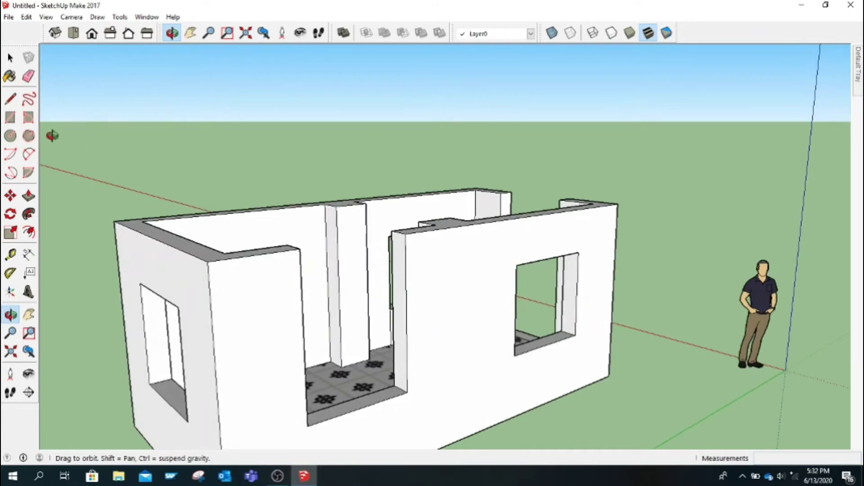
Draw a 5-inch line down the pillar face from its top corner
left_click(10, 98)
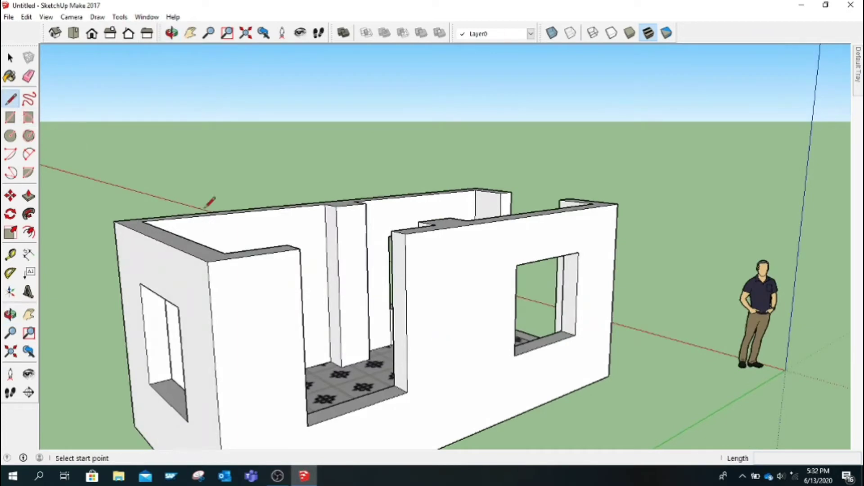
scroll(405, 233, "up", 1)
left_click(399, 232)
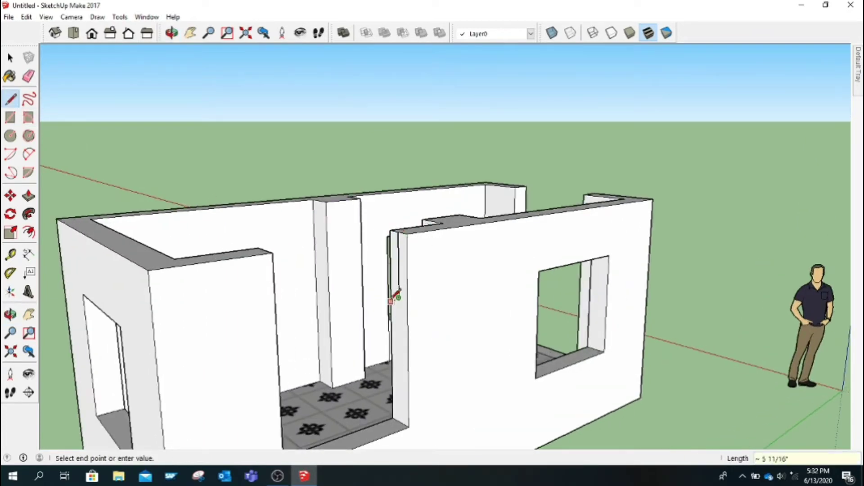
type("5")
key("Return")
left_click(390, 296)
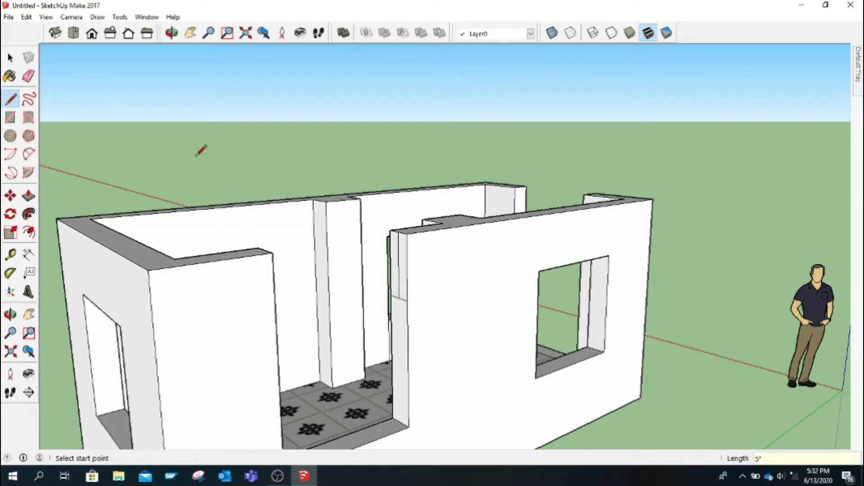
key("e")
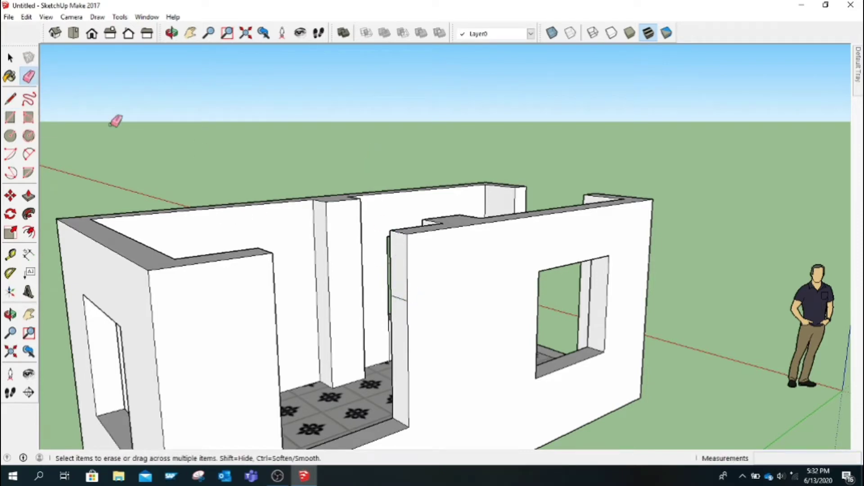
Extend the pillar's side face 4' 2" left to the wall edge, closing the front
left_click(28, 195)
left_click_drag(403, 315, 276, 343)
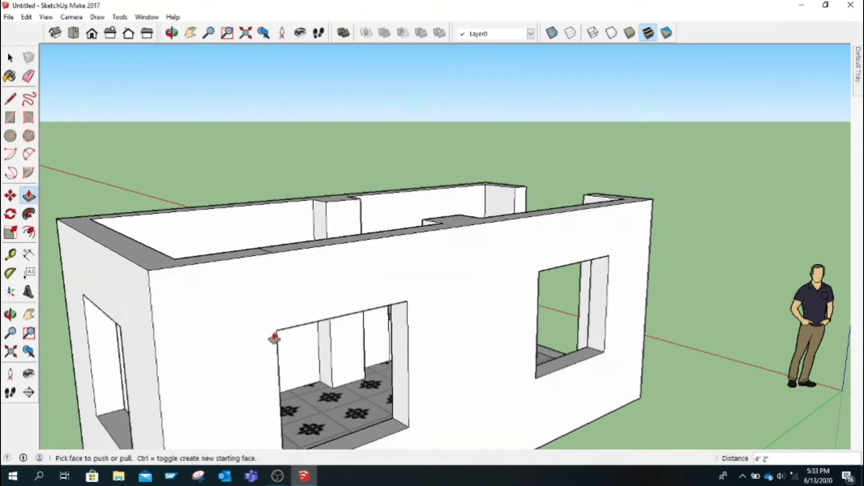
left_click(28, 77)
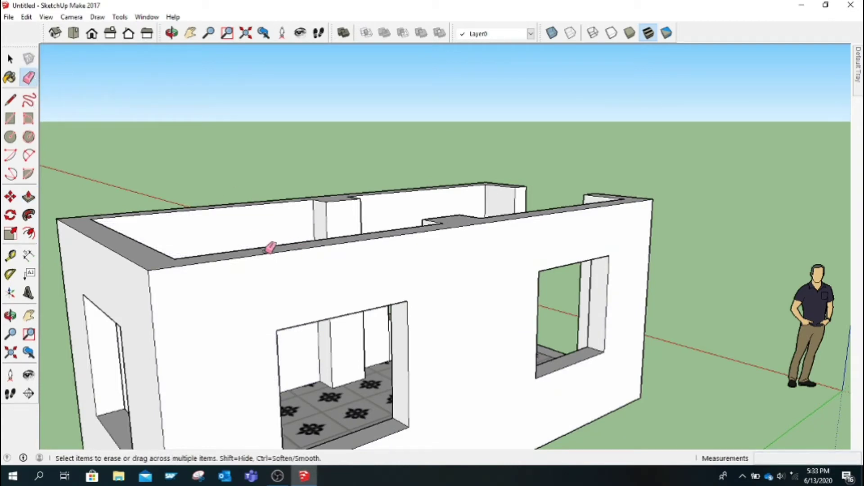
left_click(172, 32)
mouse_move(468, 247)
left_mouse_down()
mouse_move(559, 309)
mouse_move(449, 291)
mouse_move(401, 359)
mouse_move(421, 334)
mouse_move(378, 343)
mouse_move(386, 337)
left_mouse_up()
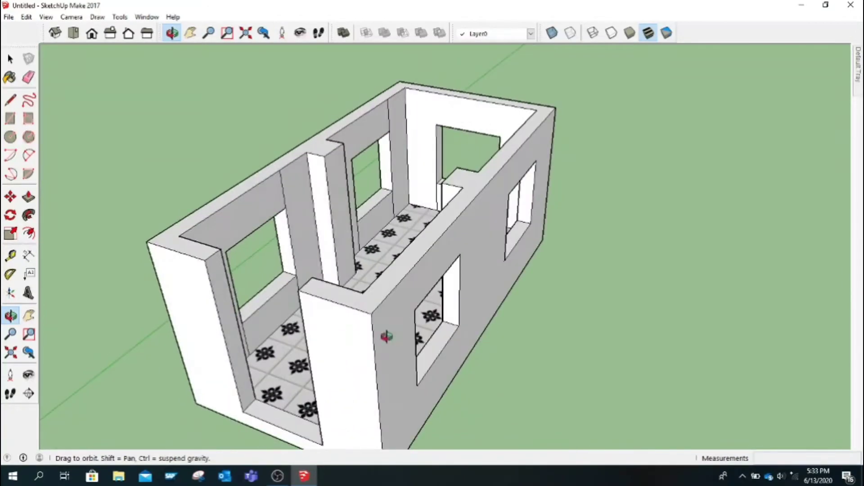
Orbit to the other side and erase a stray edge by the window jamb
left_click(28, 77)
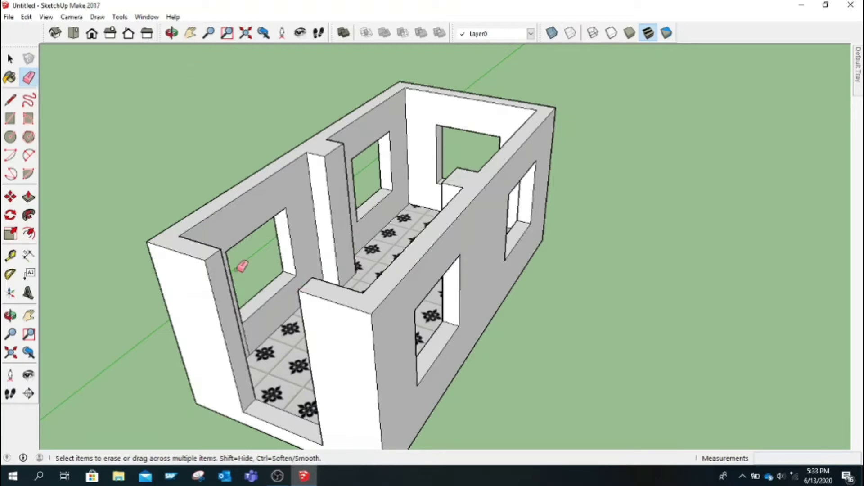
left_click(172, 33)
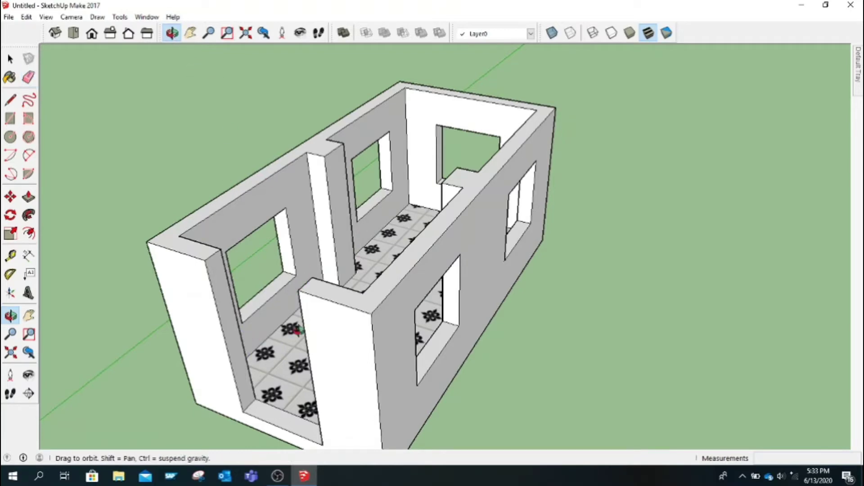
mouse_move(304, 286)
left_mouse_down()
mouse_move(421, 296)
mouse_move(449, 311)
mouse_move(448, 322)
left_mouse_up()
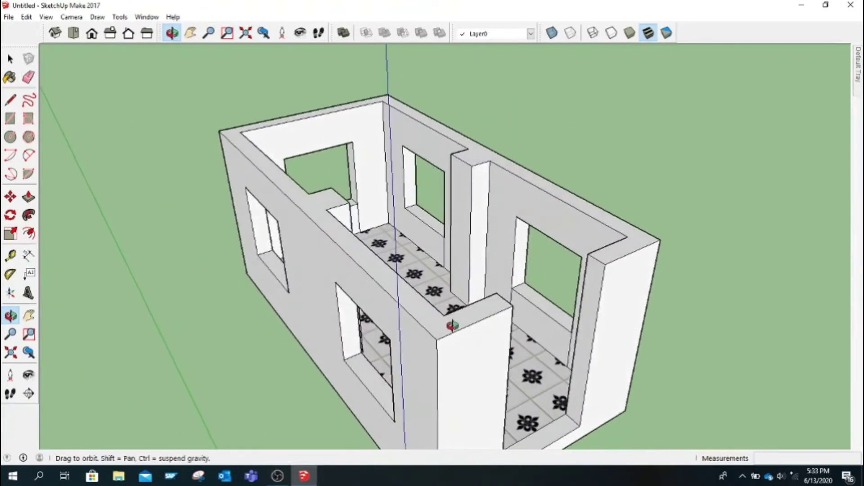
left_click(28, 78)
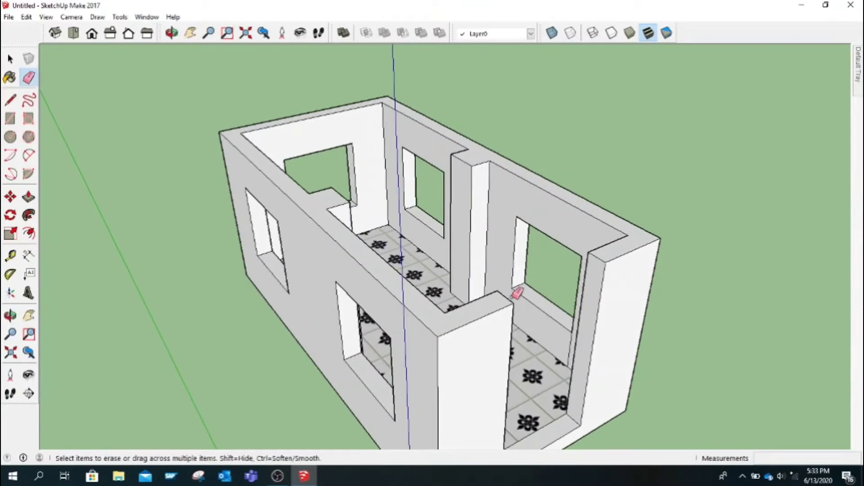
left_click(573, 346)
Orbit above the tiled floors, then pan the house to the left of the view
left_click(171, 32)
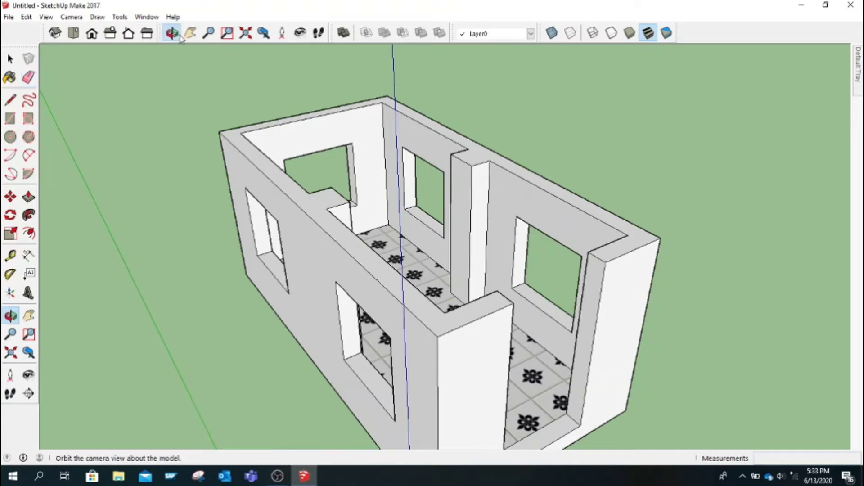
mouse_move(447, 253)
left_mouse_down()
mouse_move(420, 258)
mouse_move(256, 396)
left_mouse_up()
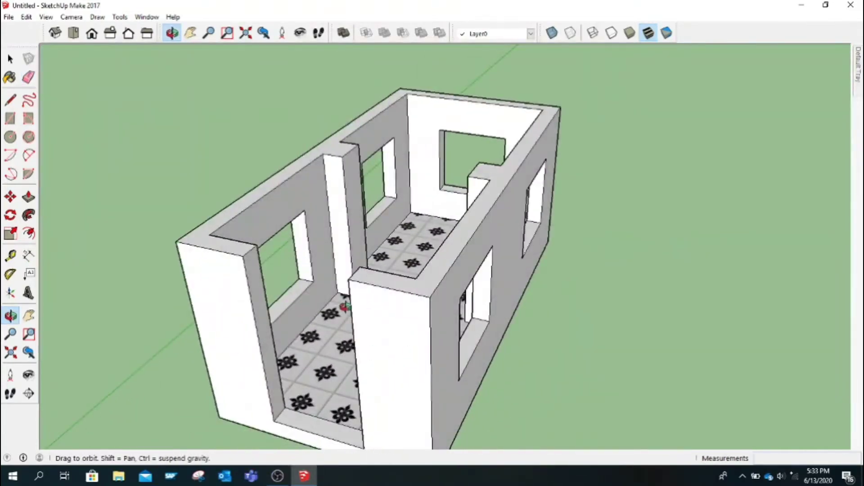
mouse_move(345, 308)
left_mouse_down()
mouse_move(542, 266)
mouse_move(371, 204)
mouse_move(467, 328)
mouse_move(521, 329)
mouse_move(283, 180)
left_mouse_up()
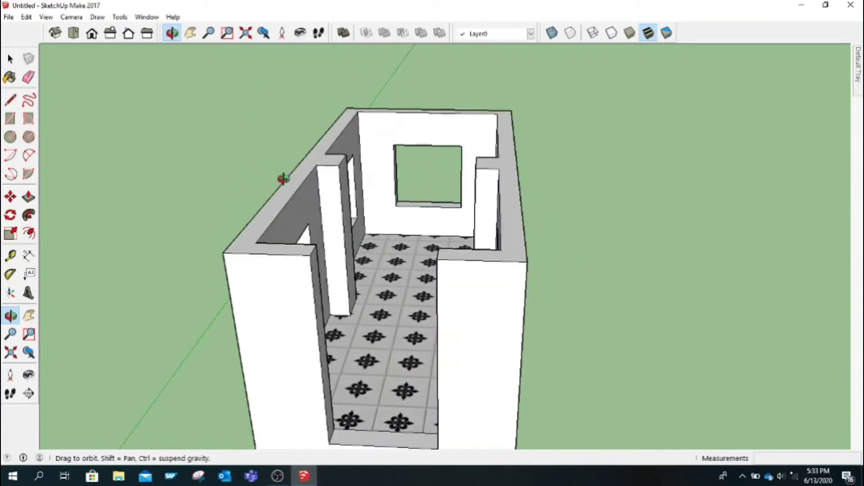
left_click(191, 32)
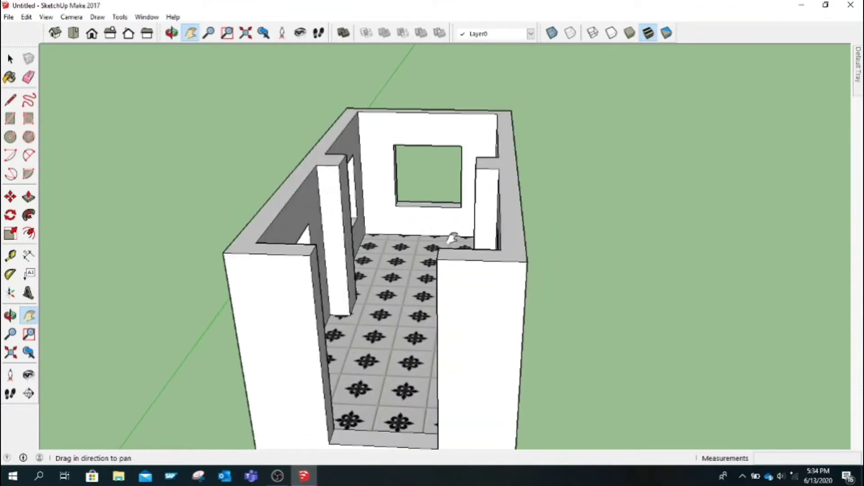
left_click_drag(450, 237, 353, 182)
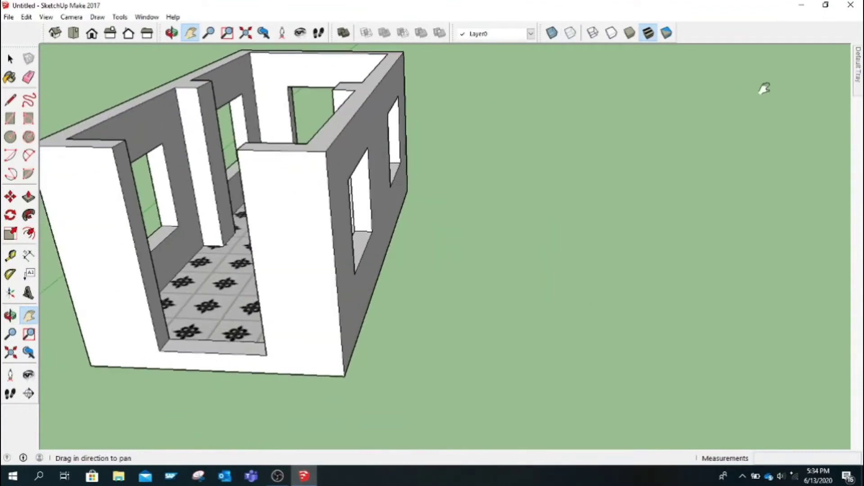
Add a new layer named floor 2nd
left_click(713, 111)
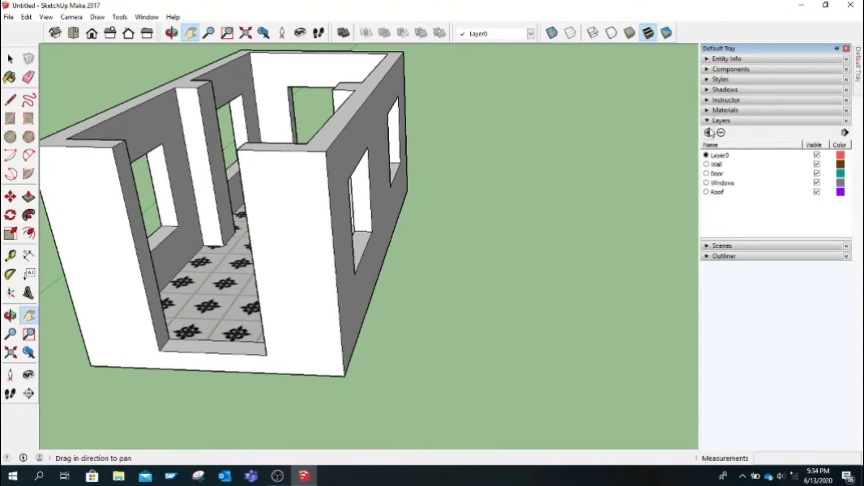
left_click(709, 133)
type("floor 2nd")
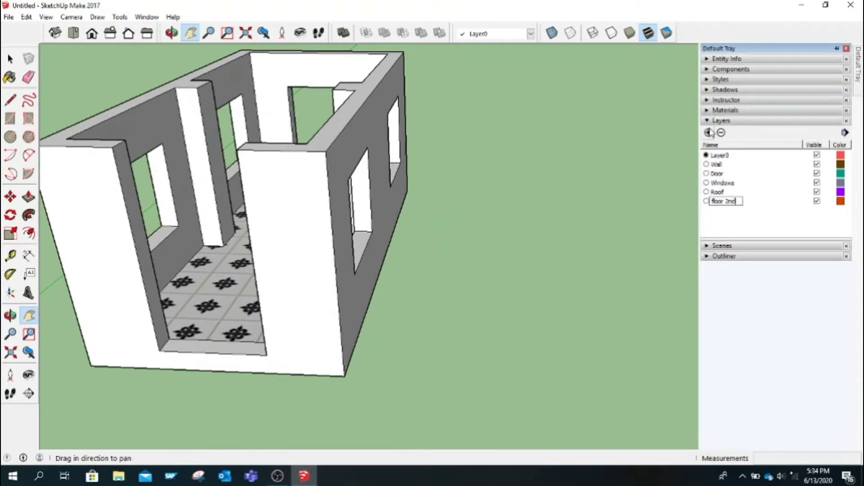
key("Return")
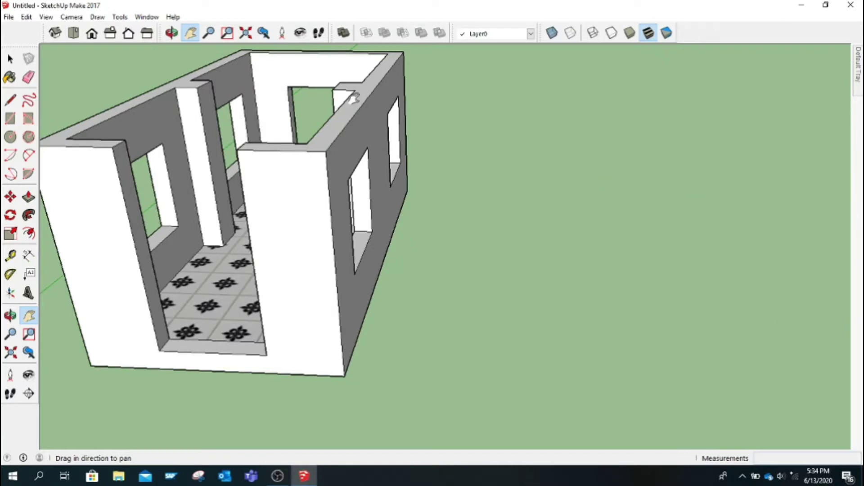
Draw the first outline edges on the ground beside the house
left_click(10, 100)
left_click(561, 381)
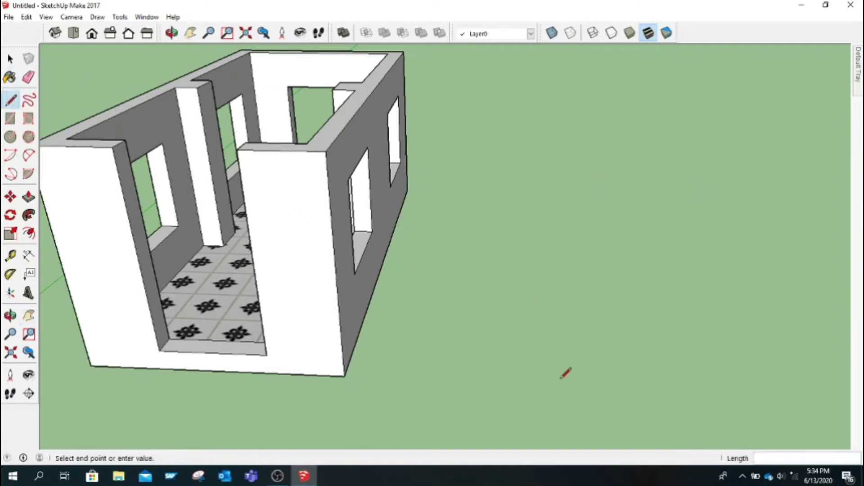
left_click(528, 314)
key("Escape")
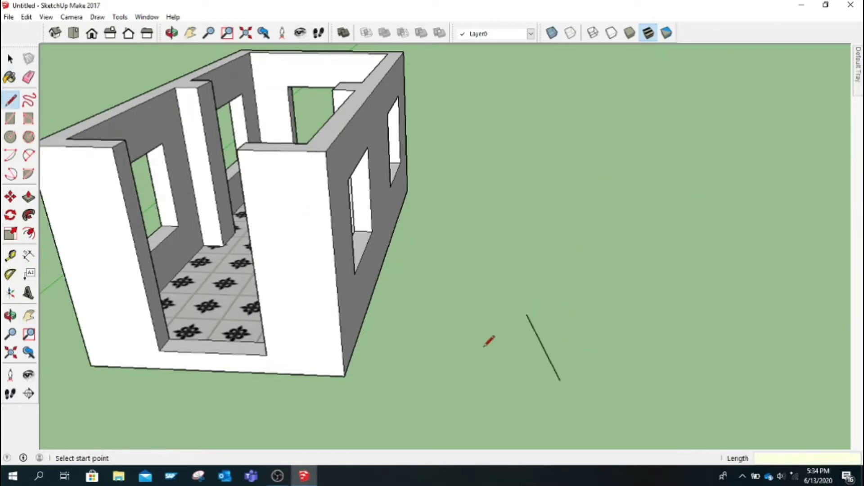
key("ctrl+z")
left_click(452, 382)
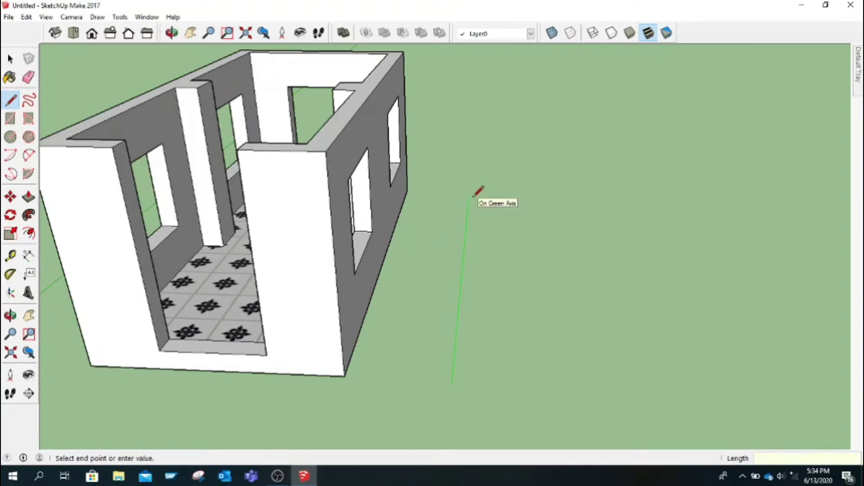
type("20")
key("Return")
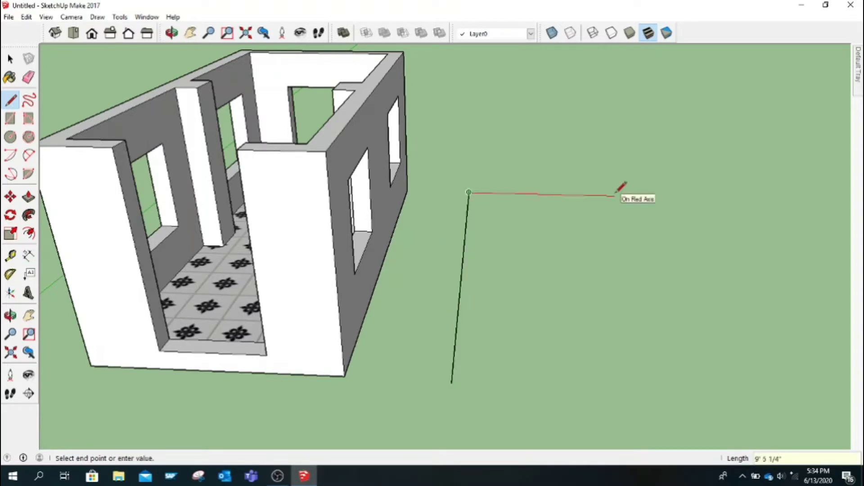
left_click(621, 195)
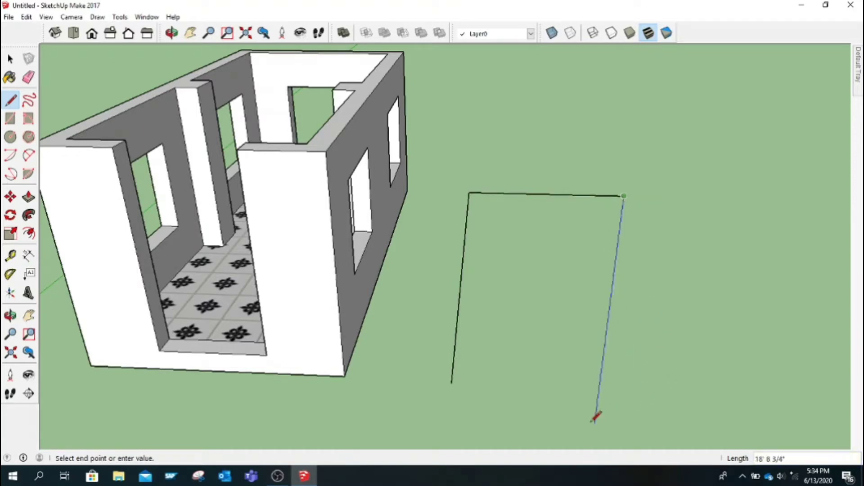
key("Escape")
Draw a 20' bottom edge and close the four-sided outline into a face
left_click(451, 383)
double_click(593, 390)
type("15")
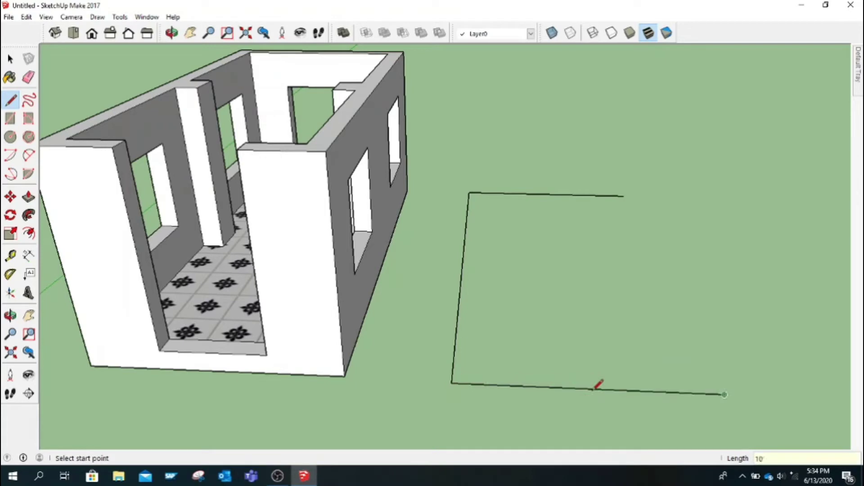
key("ctrl+z")
left_click(451, 384)
type("1")
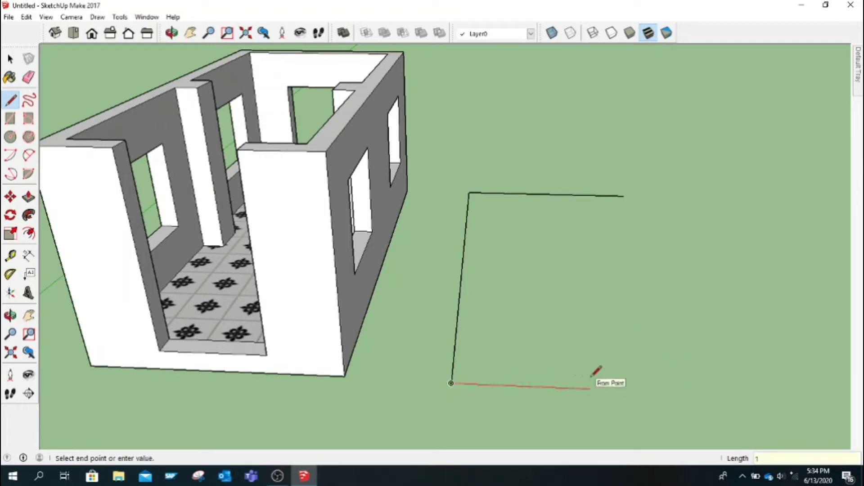
type("20'")
key("Return")
left_click(624, 196)
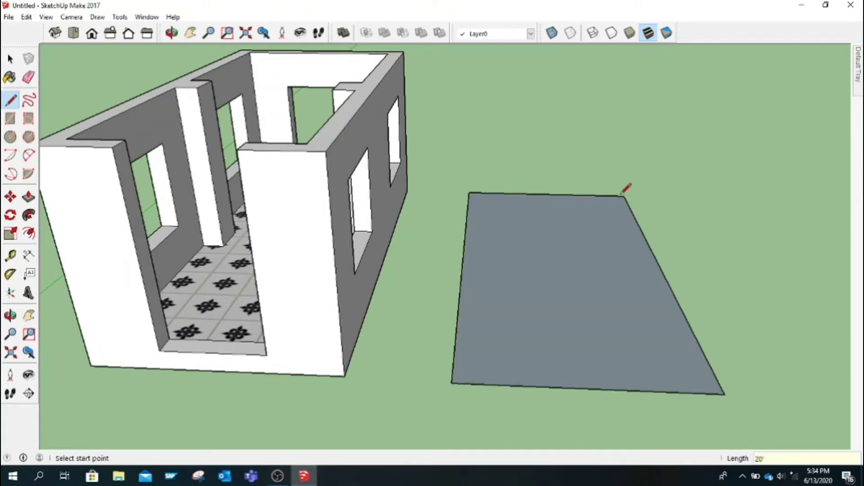
left_click(10, 77)
Paint the face with Ornate Tile 01, pull it into a 10" slab, then undo it
left_click(515, 299)
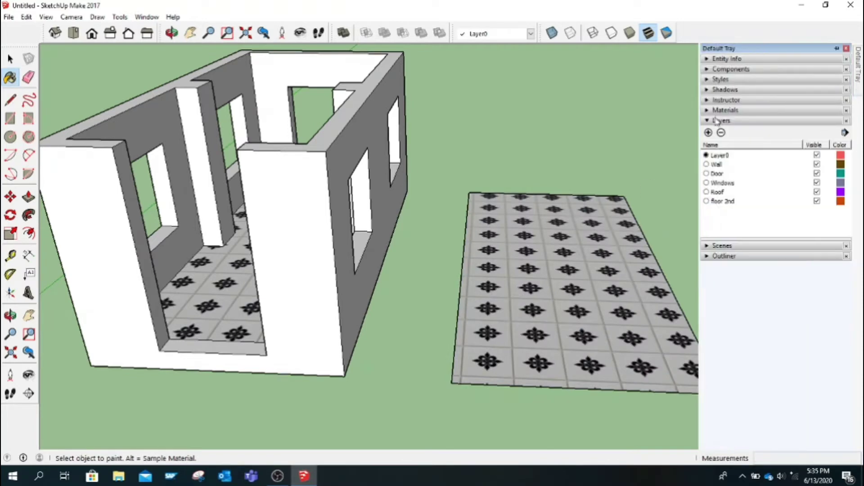
left_click(754, 180)
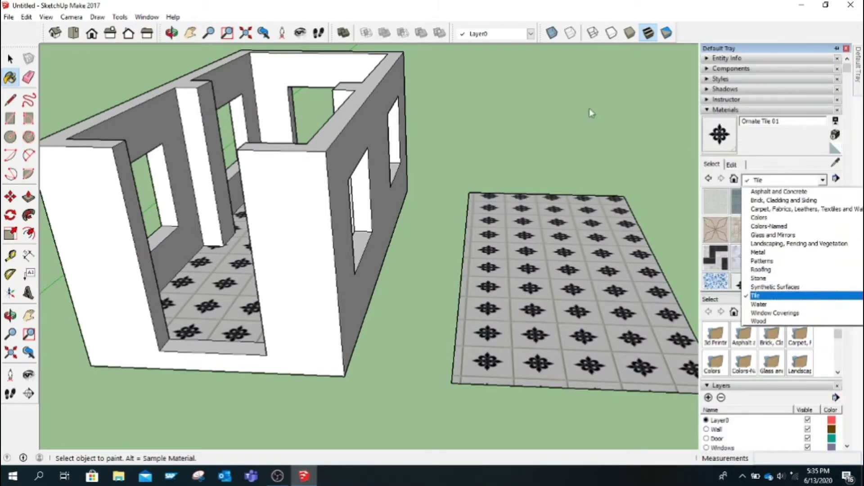
left_click(28, 197)
left_click_drag(517, 335, 519, 278)
key("Return")
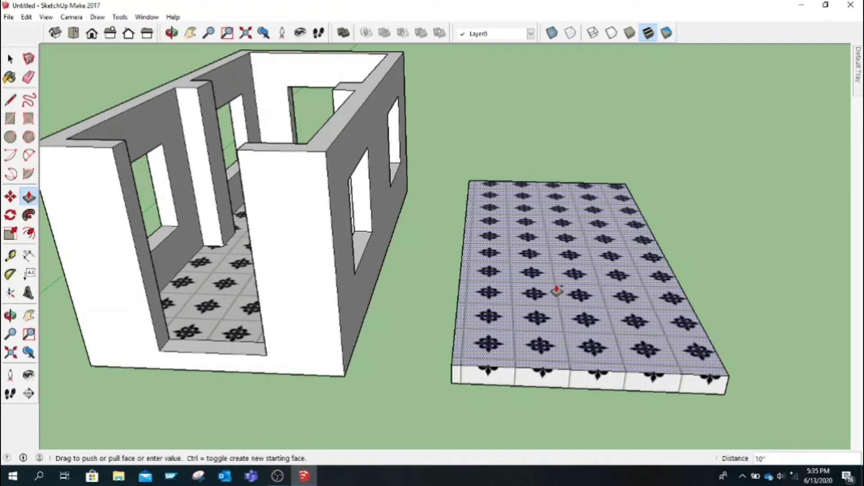
key("ctrl+z")
key("ctrl+z")
key("ctrl+z")
key("ctrl+z")
key("ctrl+z")
key("ctrl+z")
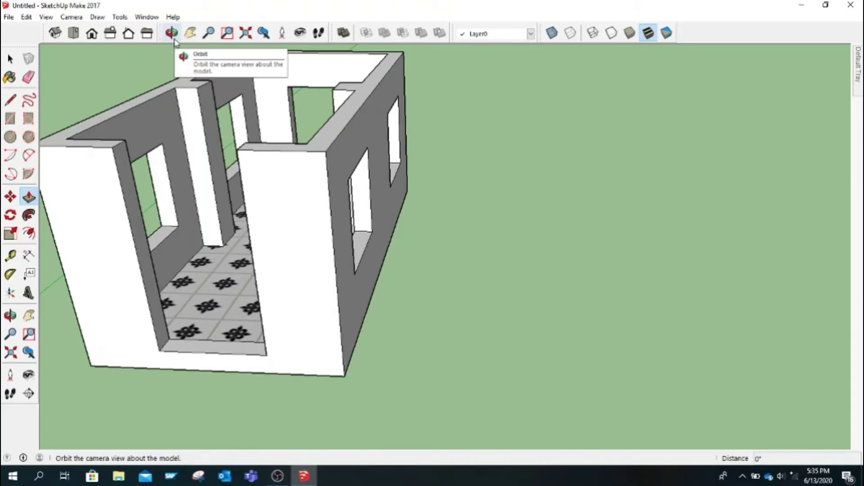
Split the wall top with short lines drawn across it
left_click(191, 33)
mouse_move(221, 113)
middle_mouse_down()
mouse_move(370, 140)
mouse_move(366, 216)
middle_mouse_up()
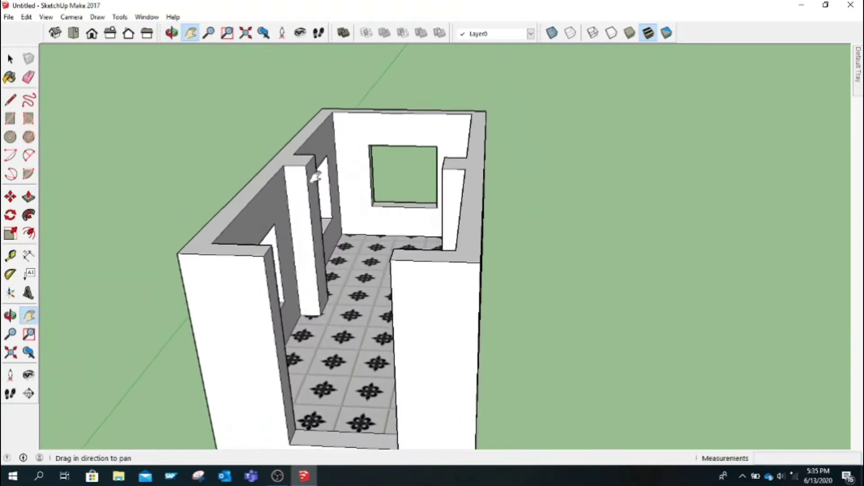
key("l")
left_click(267, 201)
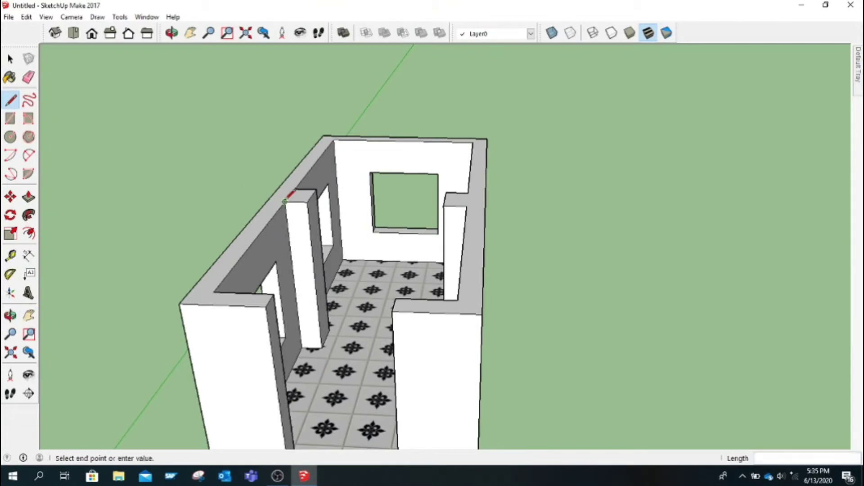
left_click(485, 206)
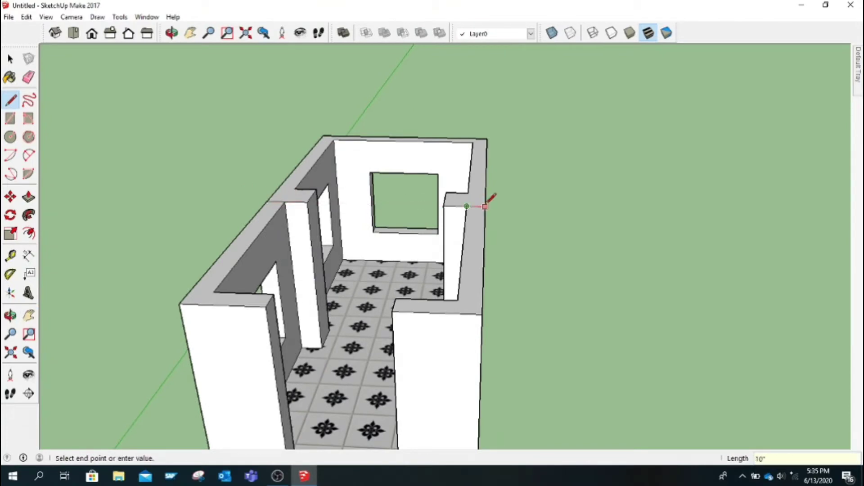
left_click(470, 194)
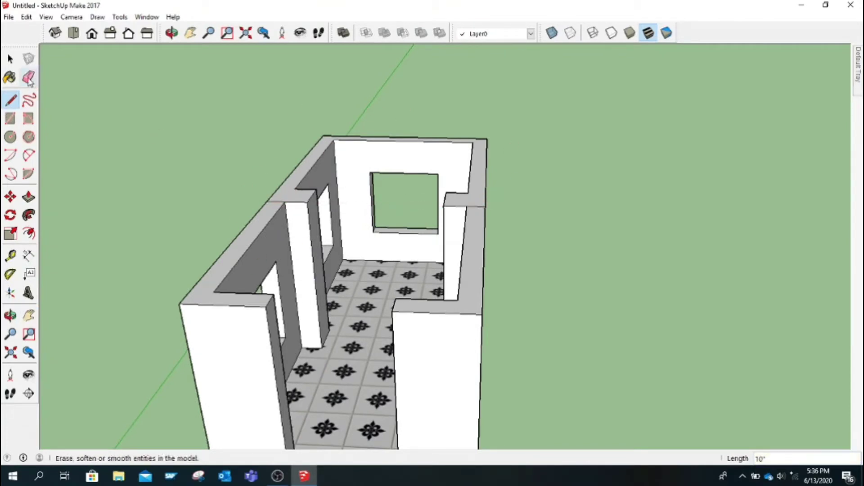
Raise the back wall-top section 8' to begin the upper storey
left_click(28, 197)
left_click(280, 194)
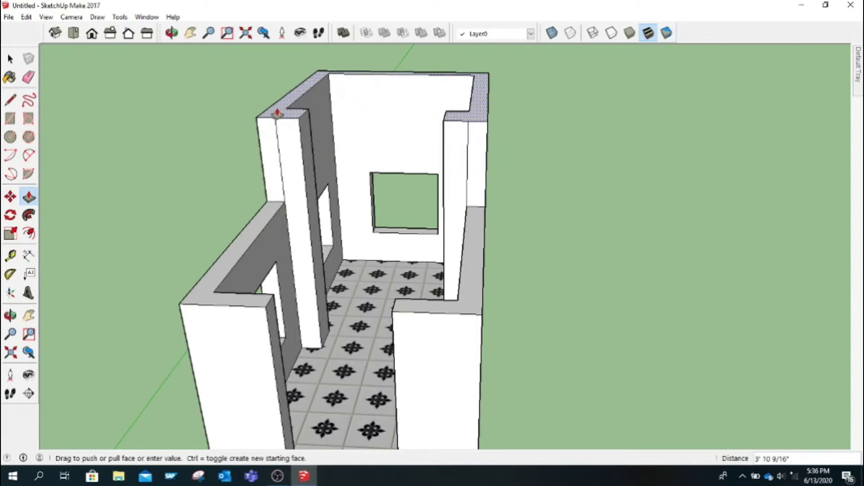
key("Return")
left_click(29, 77)
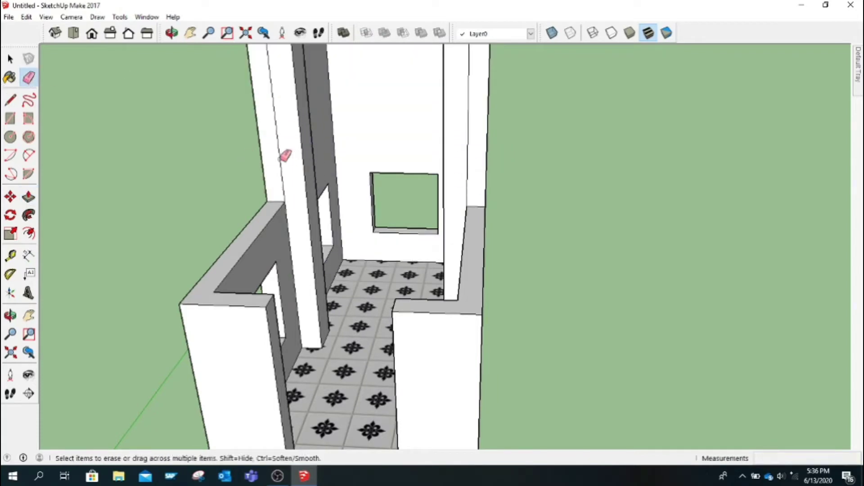
Orbit and pan to view the raised walls from above, starting a line at the wall corner
left_click(172, 32)
mouse_move(289, 170)
left_mouse_down()
mouse_move(324, 188)
mouse_move(461, 187)
mouse_move(290, 183)
mouse_move(402, 174)
mouse_move(405, 216)
mouse_move(352, 207)
left_mouse_up()
left_click(190, 33)
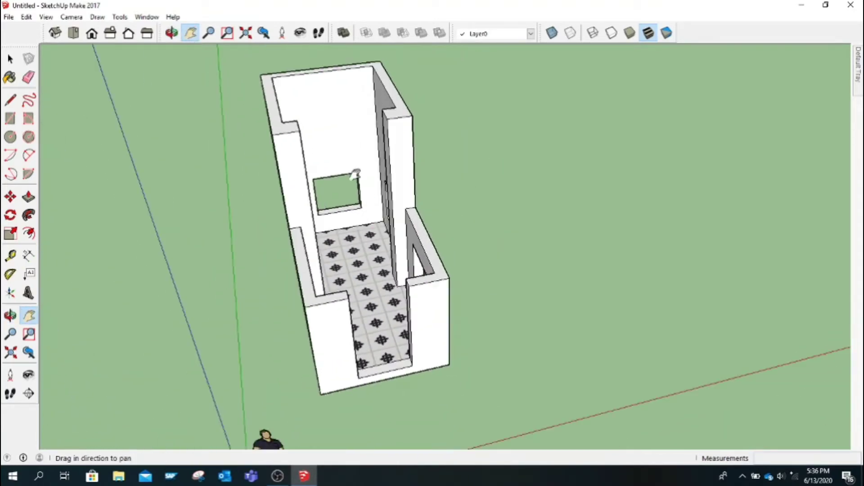
left_click_drag(357, 178, 297, 211)
scroll(298, 211, "up", 3)
key("o")
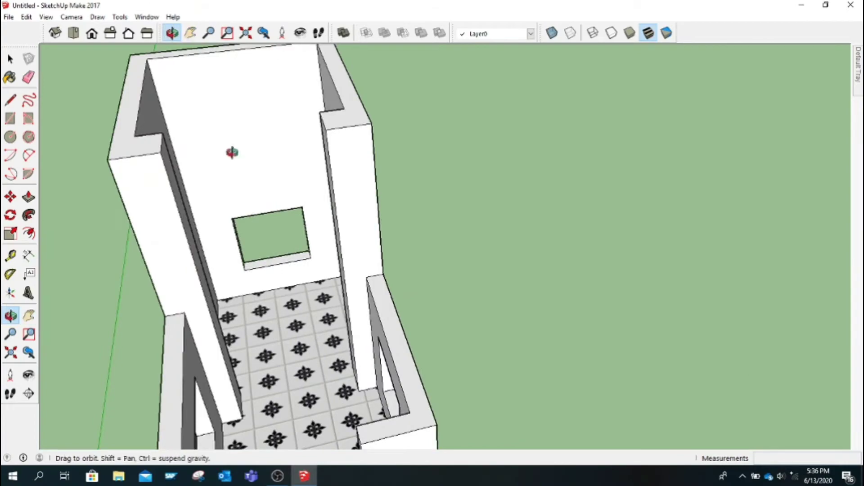
mouse_move(303, 313)
left_mouse_down()
mouse_move(263, 247)
mouse_move(399, 222)
mouse_move(380, 230)
mouse_move(372, 269)
mouse_move(353, 281)
mouse_move(436, 295)
mouse_move(392, 309)
mouse_move(43, 129)
left_mouse_up()
left_click(10, 100)
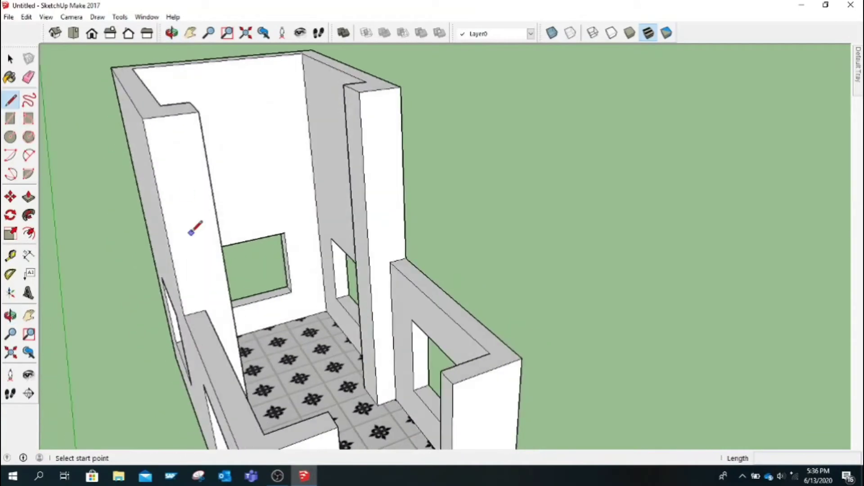
left_click(389, 262)
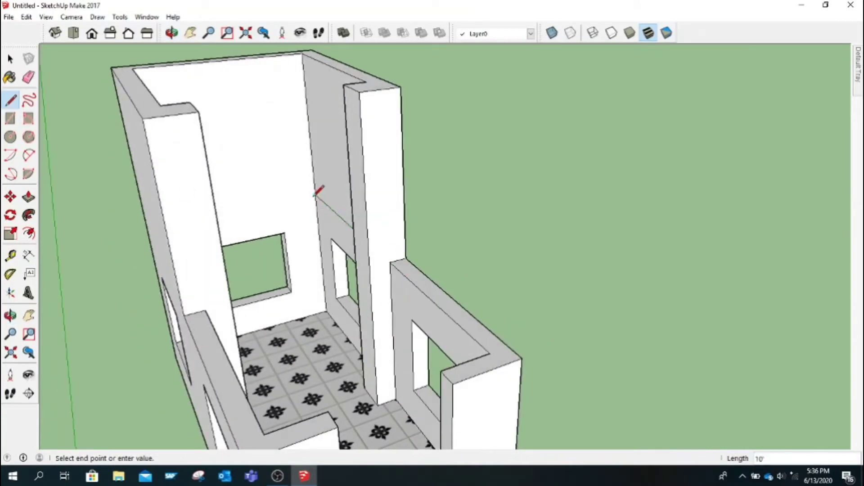
Draw a horizontal line from the pillar corner to the wall midpoint, plus a short vertical line
key("o")
mouse_move(295, 264)
left_mouse_down()
mouse_move(315, 312)
mouse_move(380, 306)
left_mouse_up()
key("l")
left_click(374, 98)
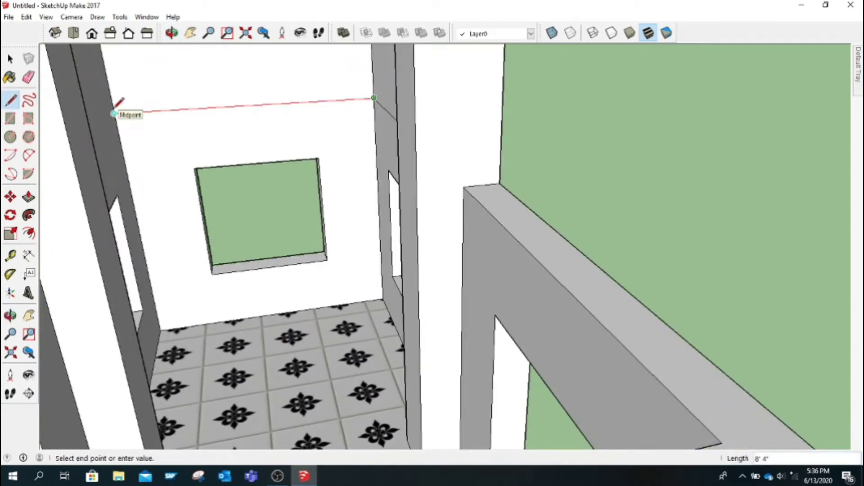
left_click(114, 114)
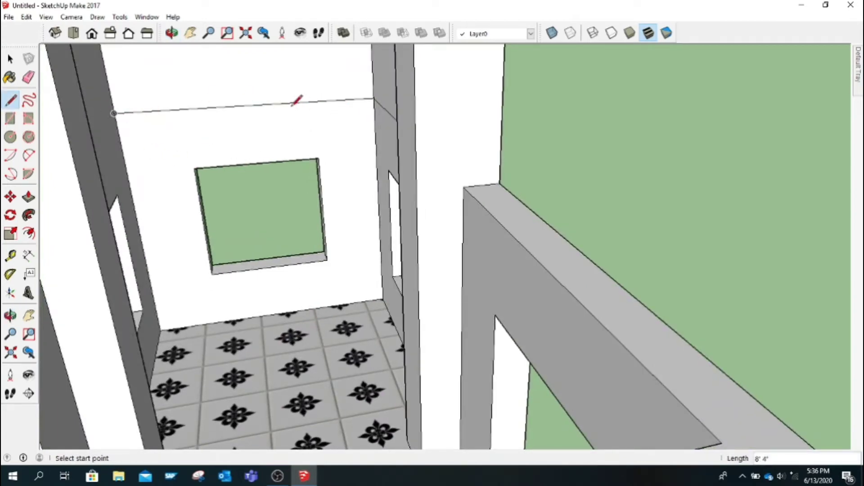
left_click(251, 105)
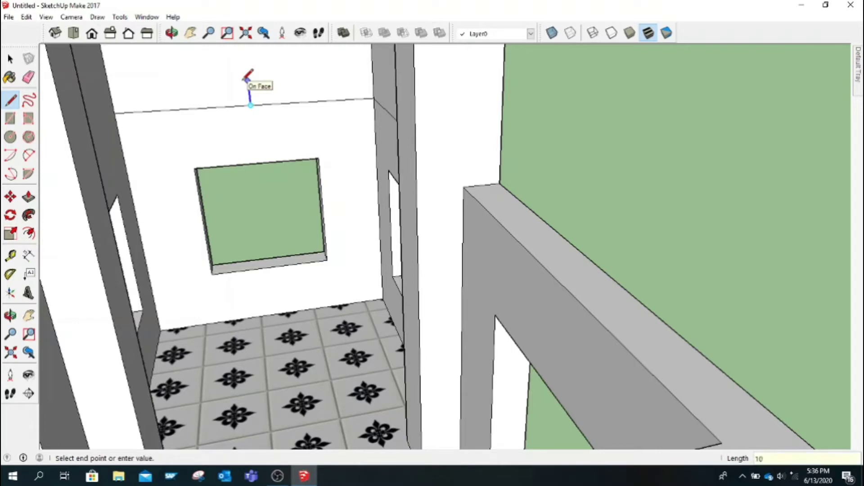
left_click(248, 80)
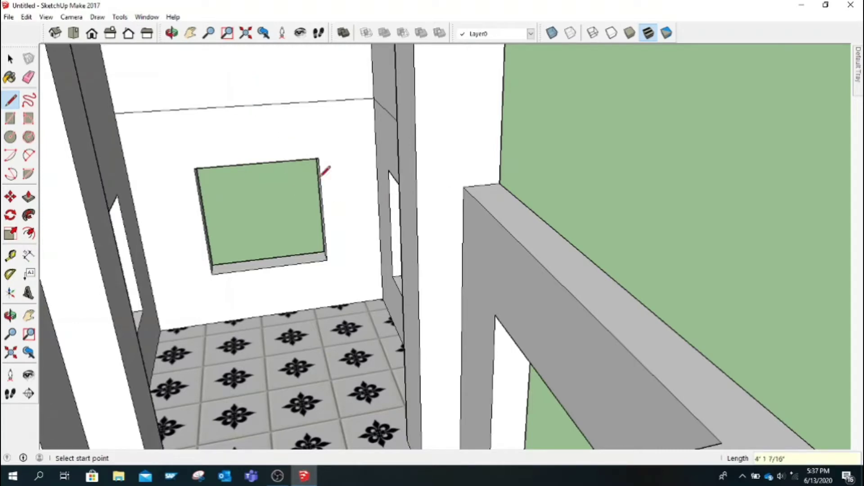
left_click(111, 85)
Draw a second horizontal line across the upper back wall to the column edge
left_click(248, 80)
left_click(374, 74)
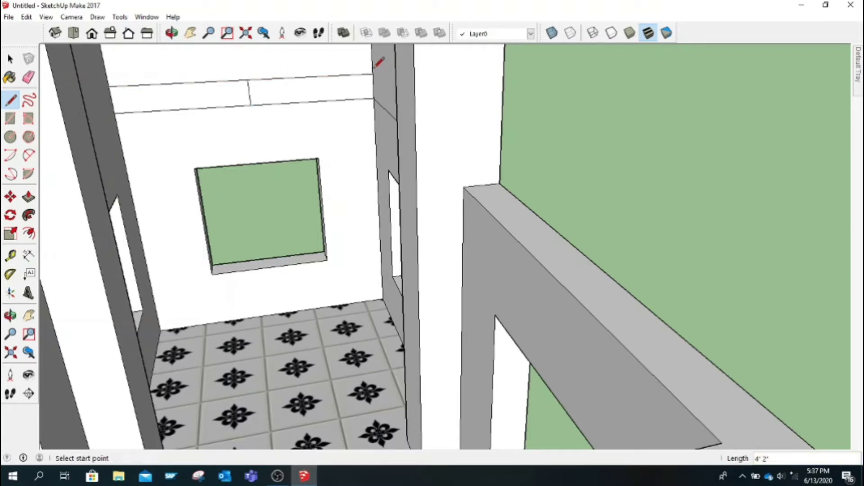
left_click(29, 77)
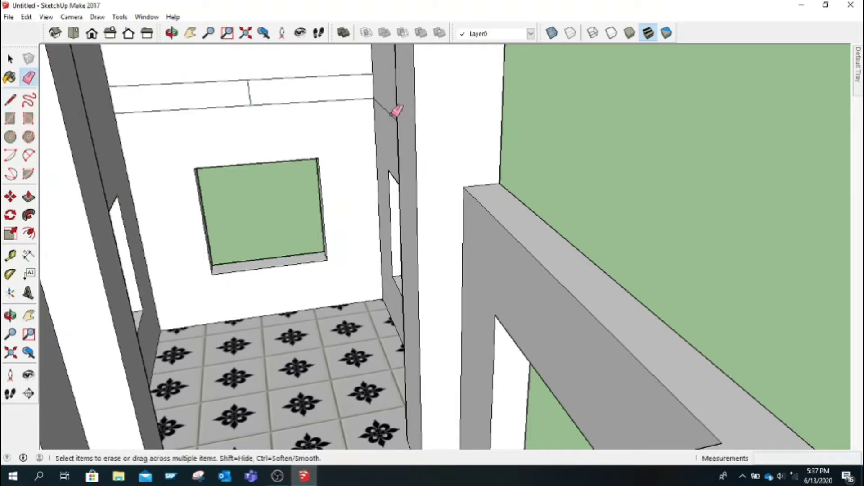
scroll(252, 88, "down", 5)
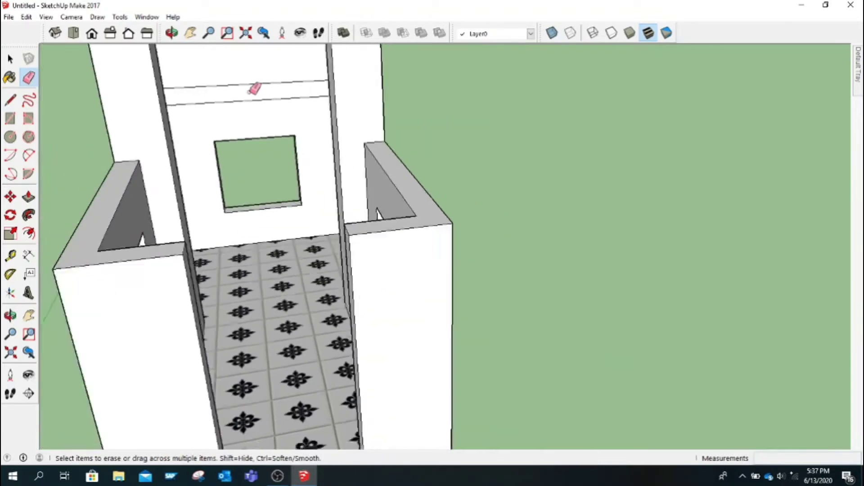
scroll(253, 88, "down", 2)
Push/Pull the top band face out into a slab over the front room
left_click(28, 197)
left_click_drag(221, 95, 212, 200)
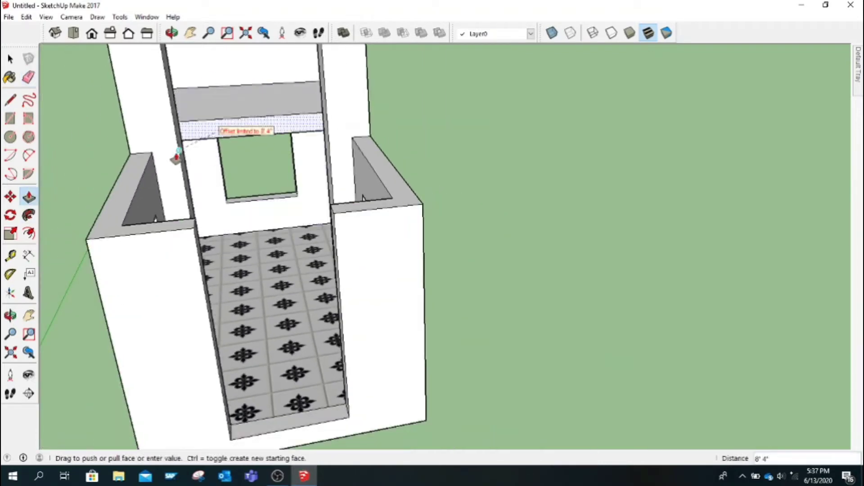
mouse_move(178, 141)
left_mouse_down()
mouse_move(205, 153)
mouse_move(237, 202)
mouse_move(103, 258)
mouse_move(286, 224)
left_mouse_up()
key("o")
scroll(233, 191, "down", 2)
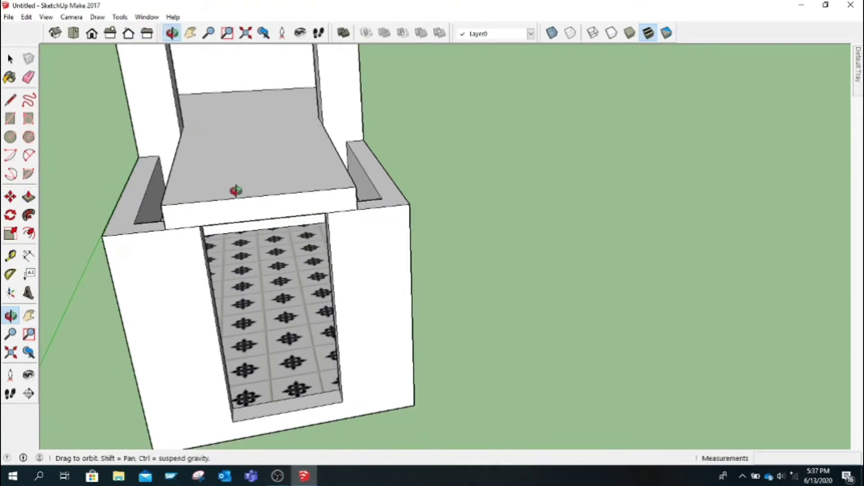
scroll(234, 190, "down", 2)
left_click_drag(234, 190, 353, 168)
Extend both ends of the roof slab out to the outer wall corners
left_click(28, 196)
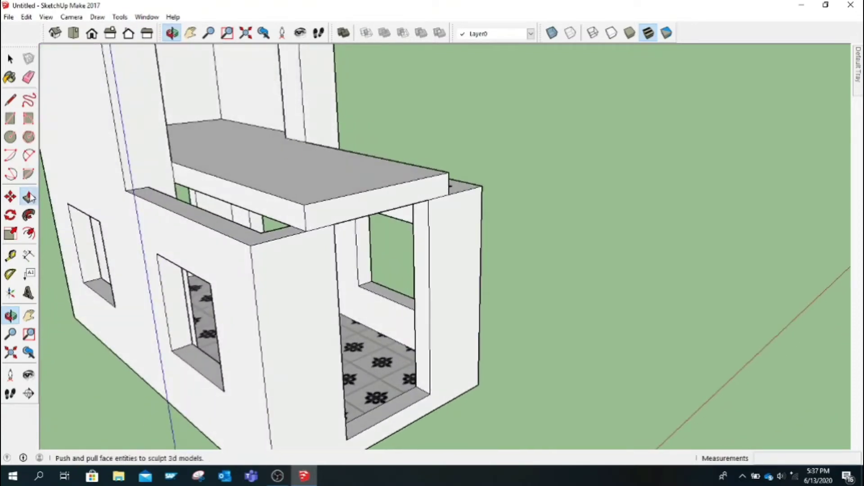
left_click_drag(236, 196, 246, 254)
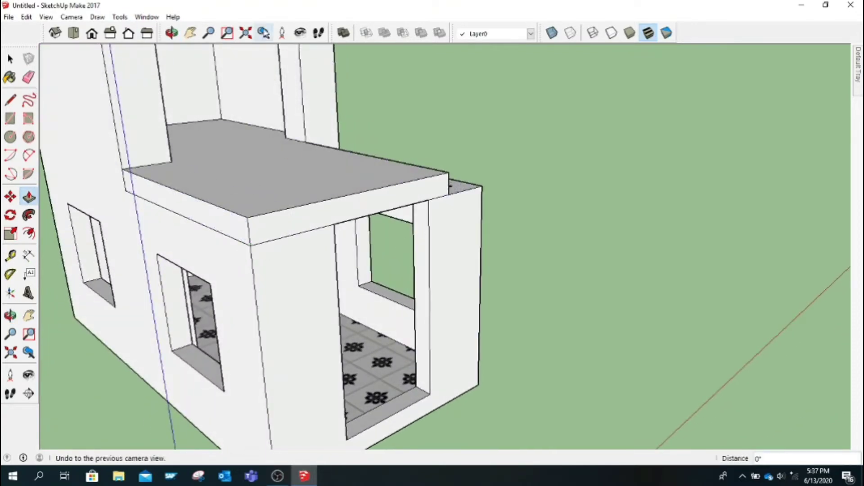
left_click(171, 33)
mouse_move(523, 310)
left_mouse_down()
mouse_move(287, 332)
mouse_move(50, 202)
left_mouse_up()
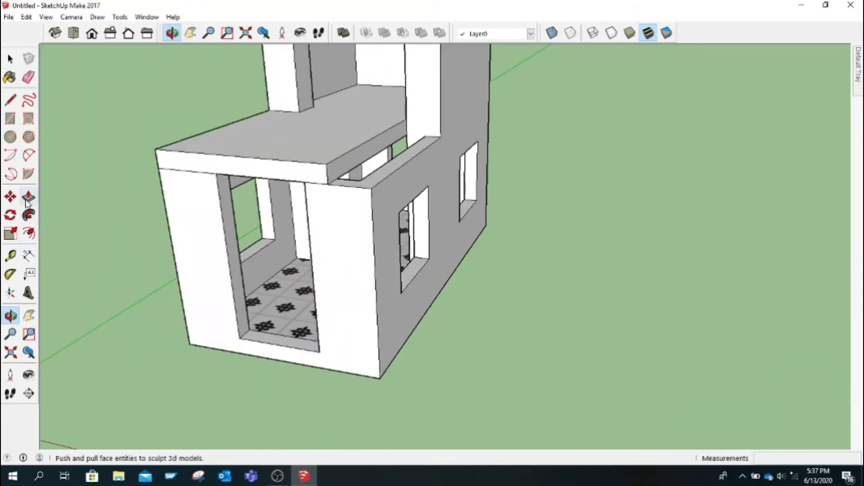
left_click(28, 197)
left_click_drag(353, 174, 372, 198)
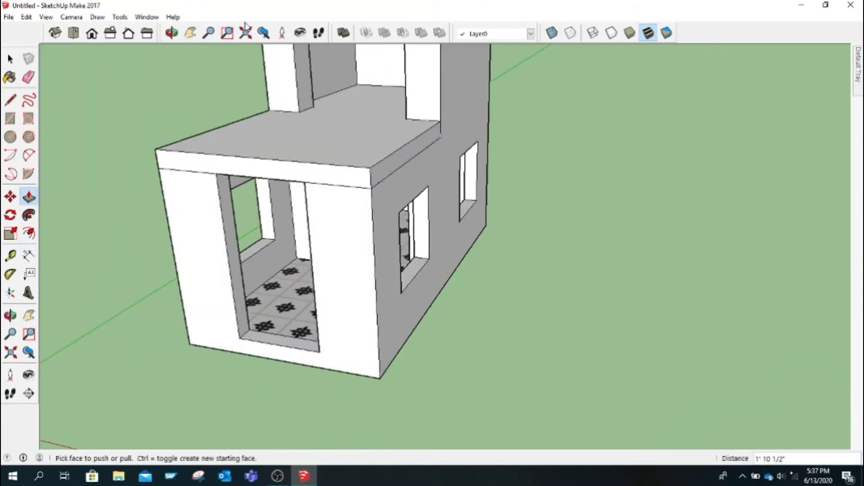
left_click(191, 33)
mouse_move(342, 113)
left_mouse_down()
mouse_move(361, 304)
mouse_move(400, 295)
left_mouse_up()
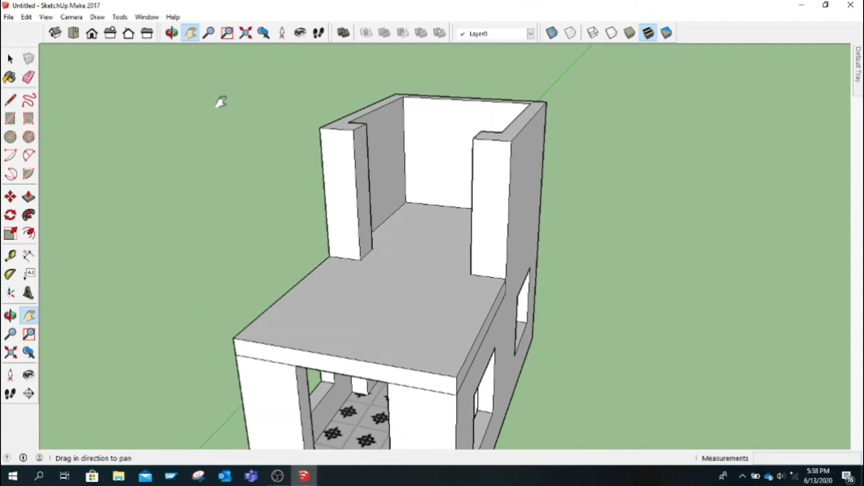
Push/Pull the upper wall tops up 10 inches, then orbit around the house
left_click(28, 196)
left_click_drag(332, 128, 333, 101)
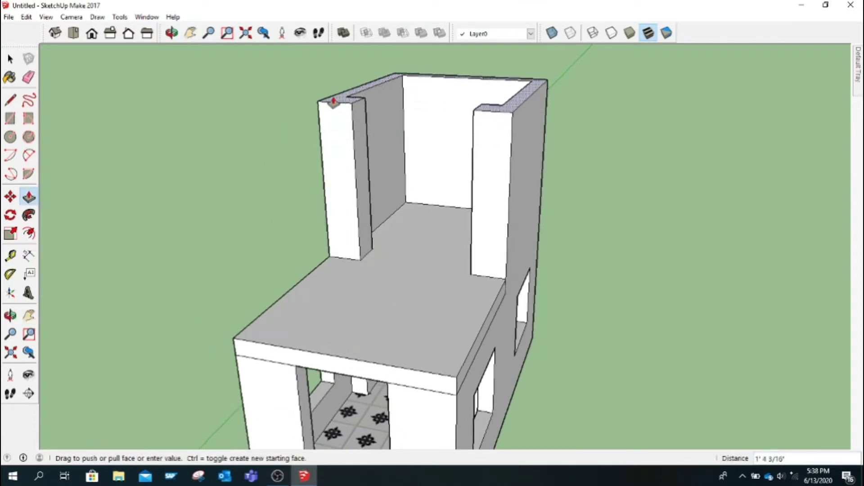
type("10")
key("Return")
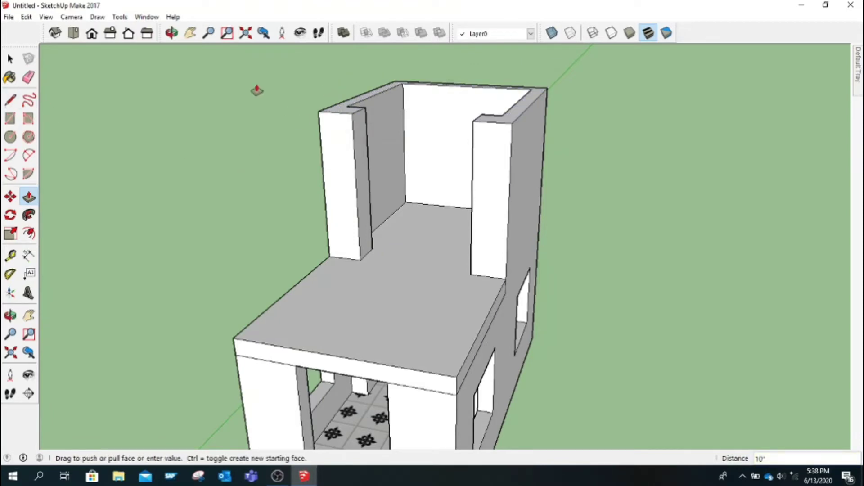
key("o")
mouse_move(198, 88)
left_mouse_down()
mouse_move(242, 335)
mouse_move(392, 409)
mouse_move(329, 440)
mouse_move(290, 367)
mouse_move(332, 351)
mouse_move(365, 318)
mouse_move(413, 319)
left_mouse_up()
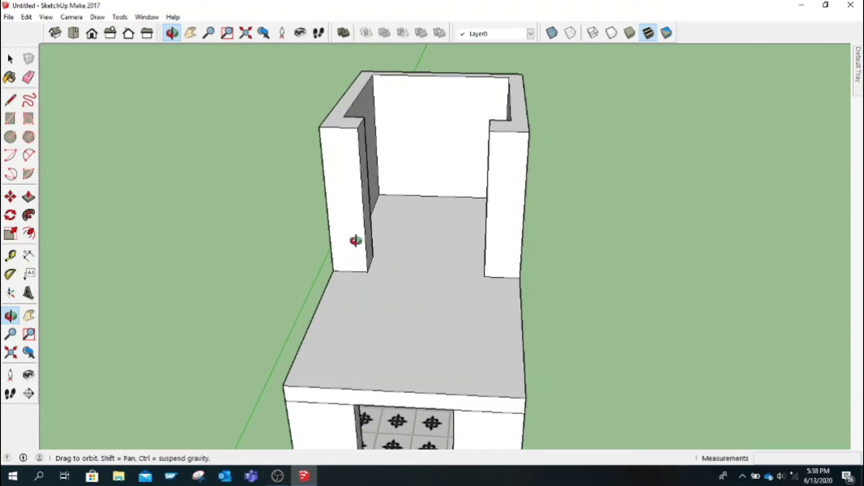
mouse_move(355, 240)
left_mouse_down()
mouse_move(525, 239)
mouse_move(515, 251)
mouse_move(427, 234)
mouse_move(428, 258)
mouse_move(429, 237)
mouse_move(405, 235)
left_mouse_up()
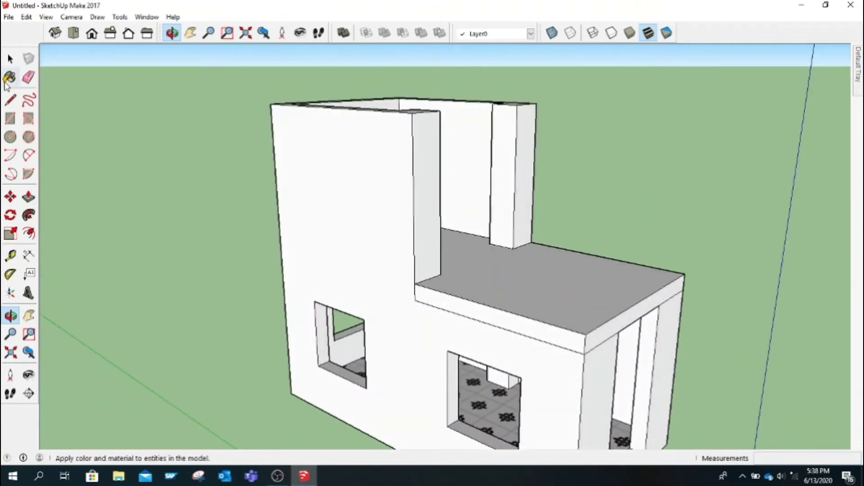
Erase the seam edges where the slab front meets the walls
left_click(28, 78)
left_click_drag(415, 301, 581, 333)
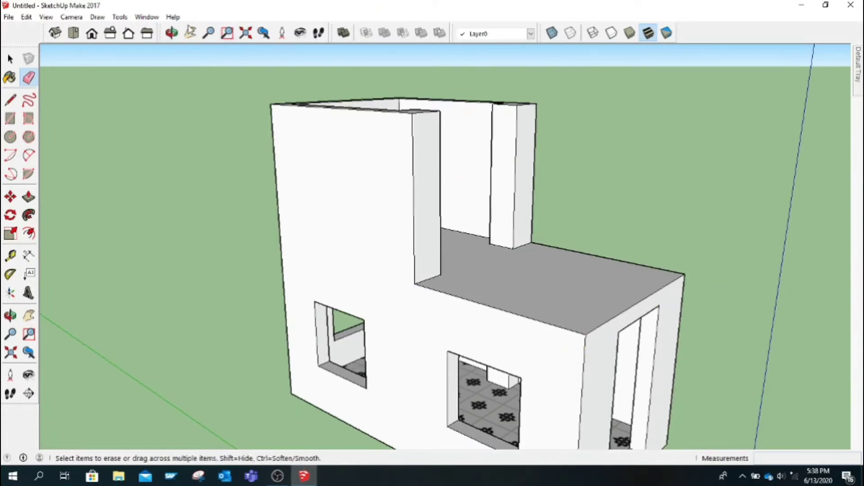
mouse_move(549, 270)
middle_mouse_down()
mouse_move(507, 270)
mouse_move(83, 120)
mouse_move(141, 156)
middle_mouse_up()
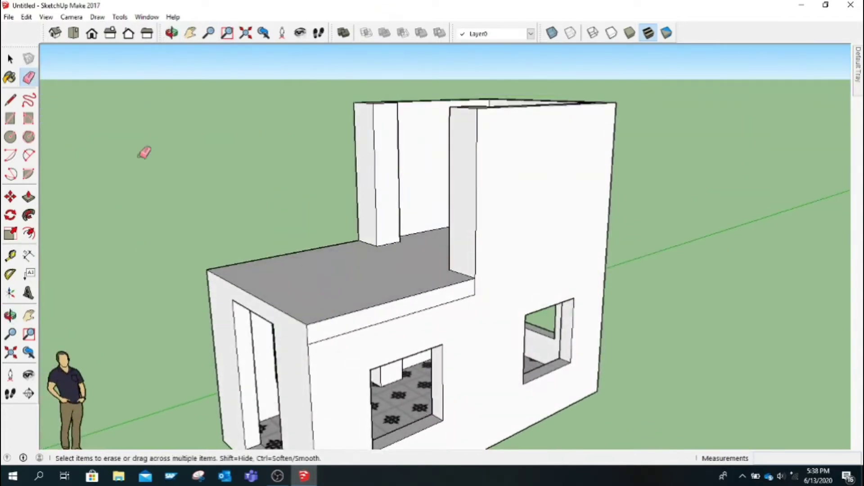
left_click_drag(480, 301, 474, 296)
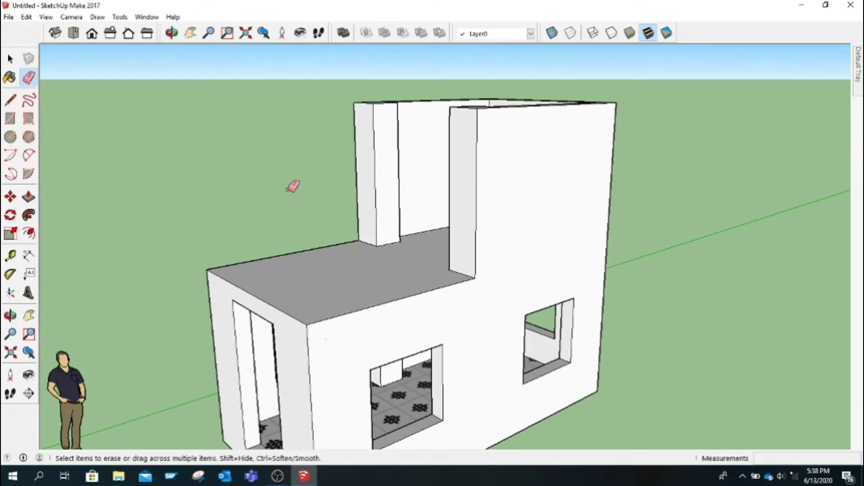
left_click(172, 32)
mouse_move(395, 290)
left_mouse_down()
mouse_move(511, 189)
mouse_move(607, 227)
mouse_move(517, 347)
mouse_move(511, 309)
mouse_move(580, 314)
mouse_move(729, 303)
mouse_move(621, 318)
mouse_move(535, 217)
mouse_move(559, 330)
mouse_move(380, 319)
left_mouse_up()
Draw a trial line from the slab corner across the wall, undo it, and view from above
key("l")
left_click(411, 293)
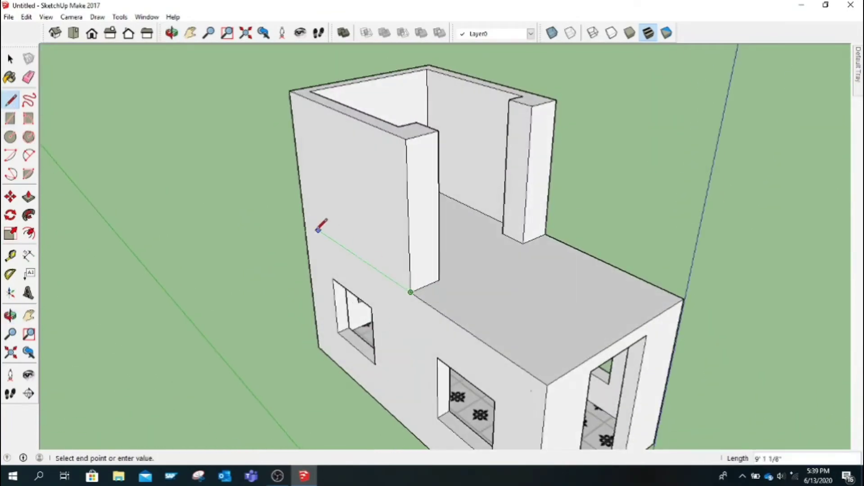
left_click(307, 222)
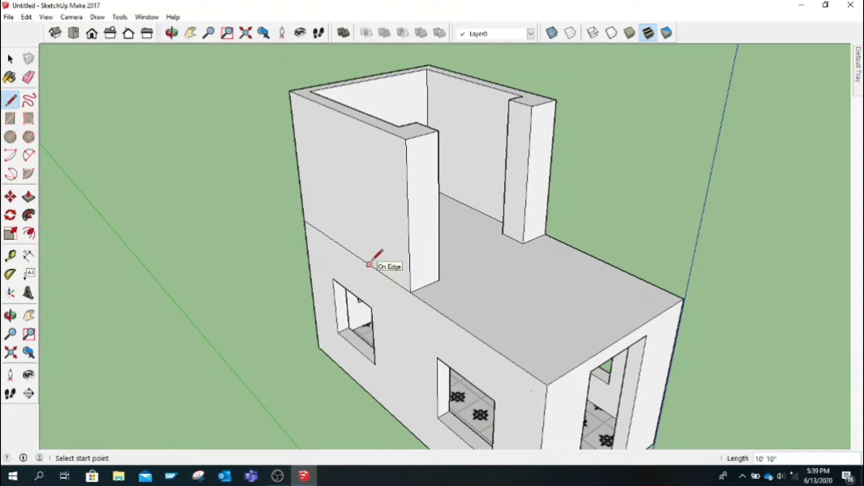
key("ctrl+z")
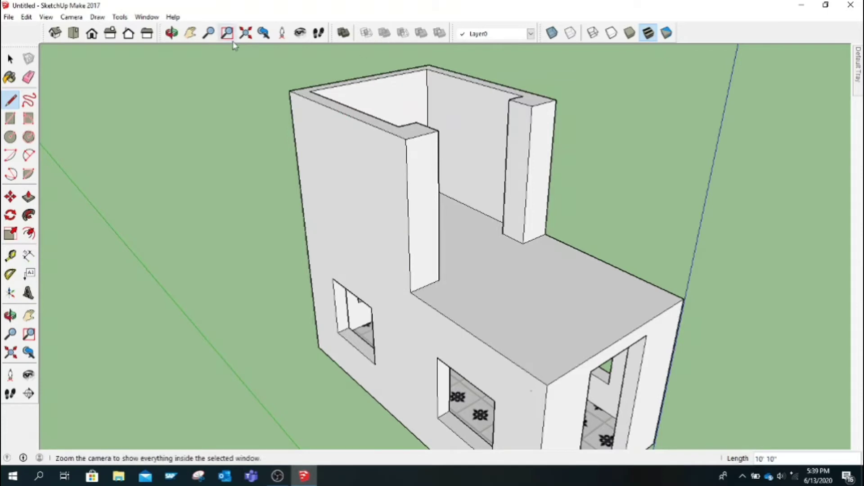
left_click(171, 33)
mouse_move(303, 108)
left_mouse_down()
mouse_move(331, 268)
mouse_move(368, 241)
mouse_move(379, 201)
left_mouse_up()
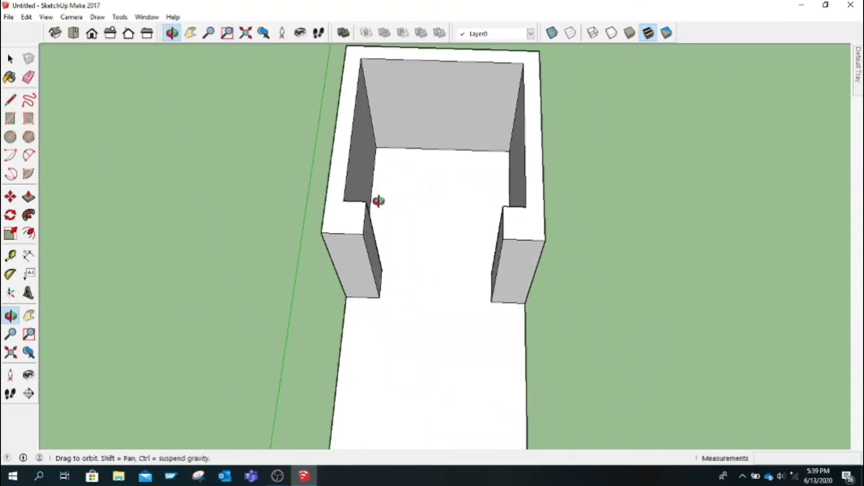
Draw dividing lines across the left and back upper wall tops
left_click(11, 100)
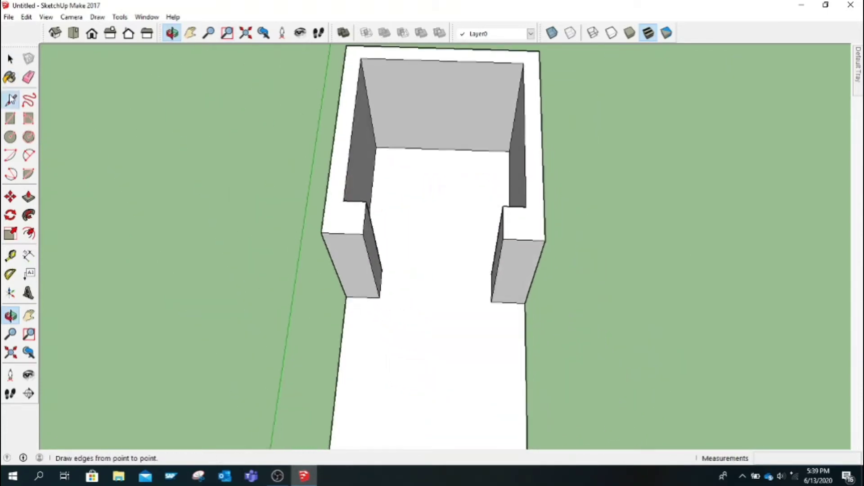
left_click(353, 125)
left_click(344, 201)
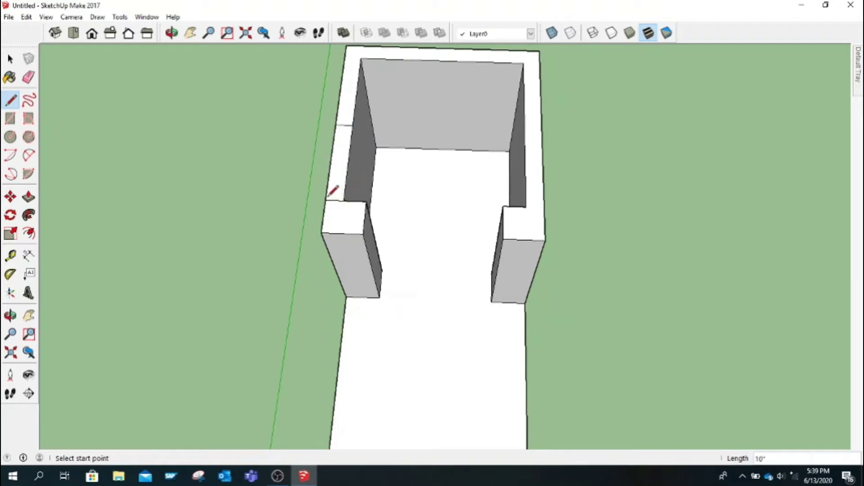
left_click(361, 58)
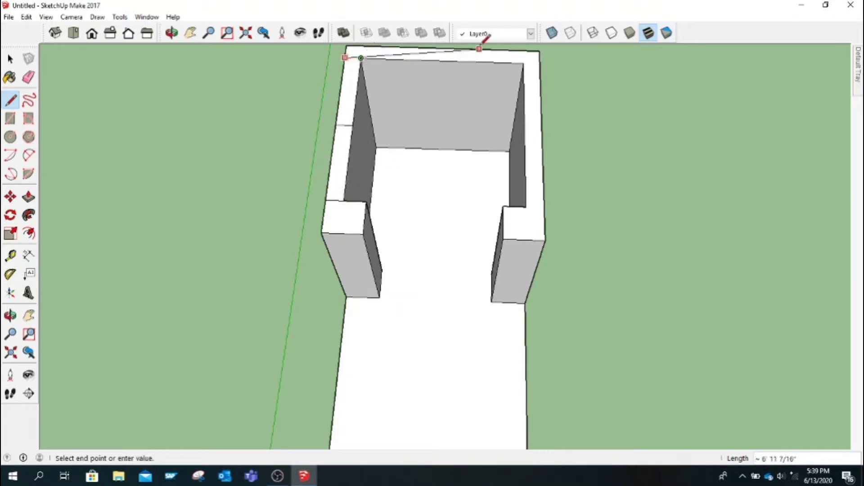
key("Escape")
left_click(361, 58)
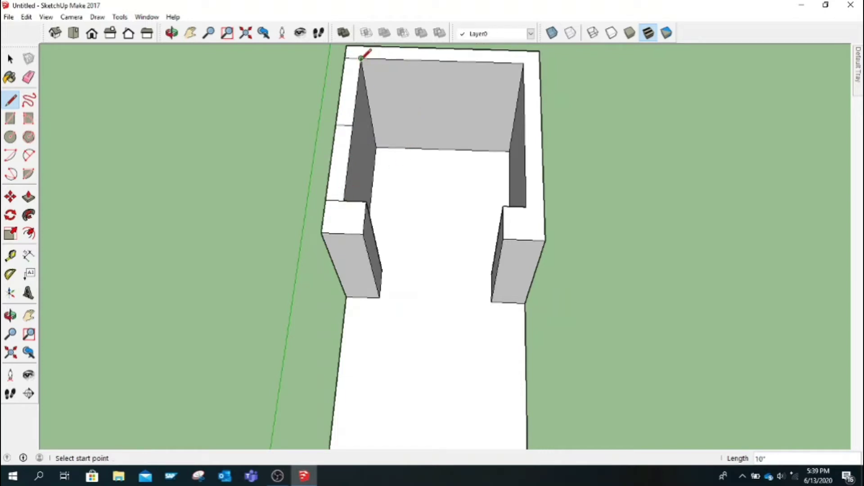
left_click(362, 45)
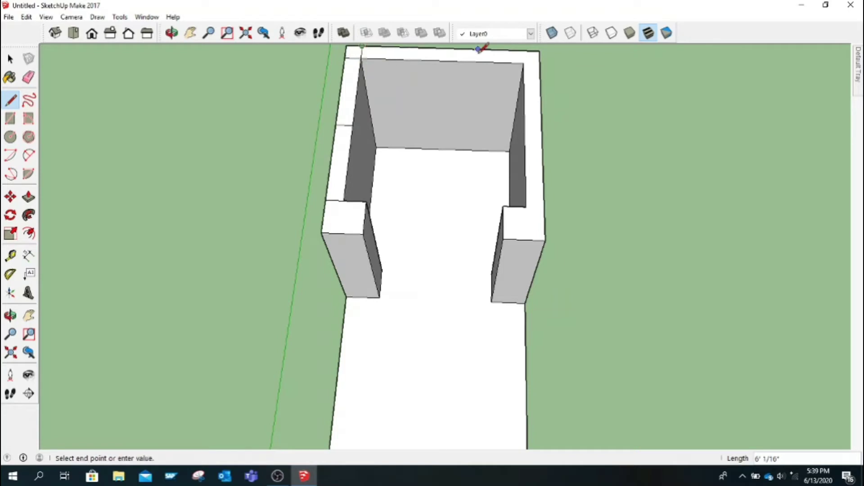
left_click(443, 47)
left_click(524, 52)
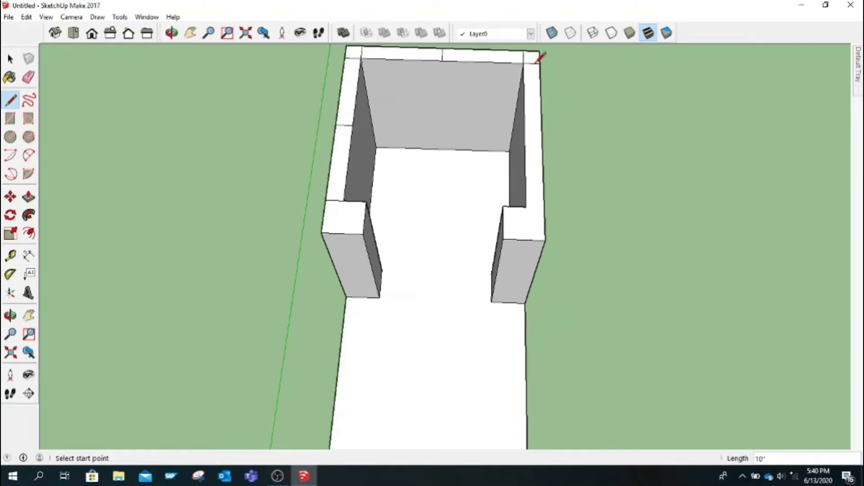
Add dividing lines on the right wall top and more on the left and back walls
left_click(538, 62)
left_click(544, 207)
left_click(525, 131)
left_click(525, 96)
left_click(525, 168)
left_click(346, 162)
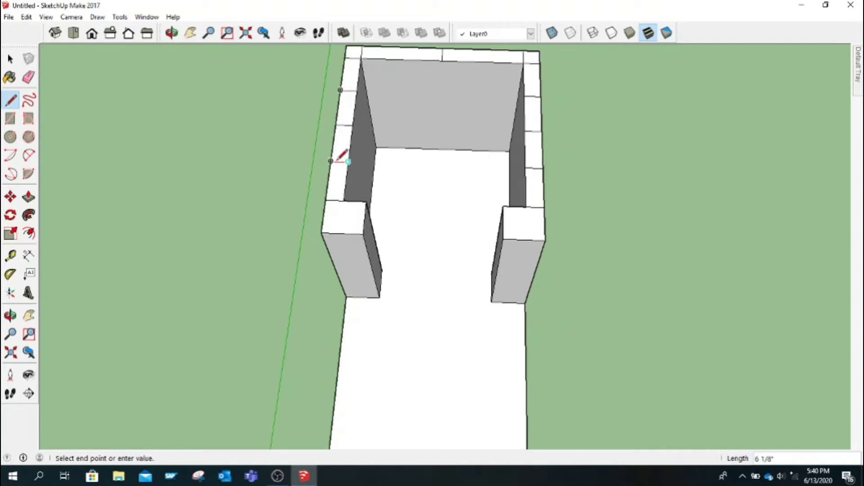
left_click(401, 59)
left_click(402, 48)
key("Escape")
left_click(483, 62)
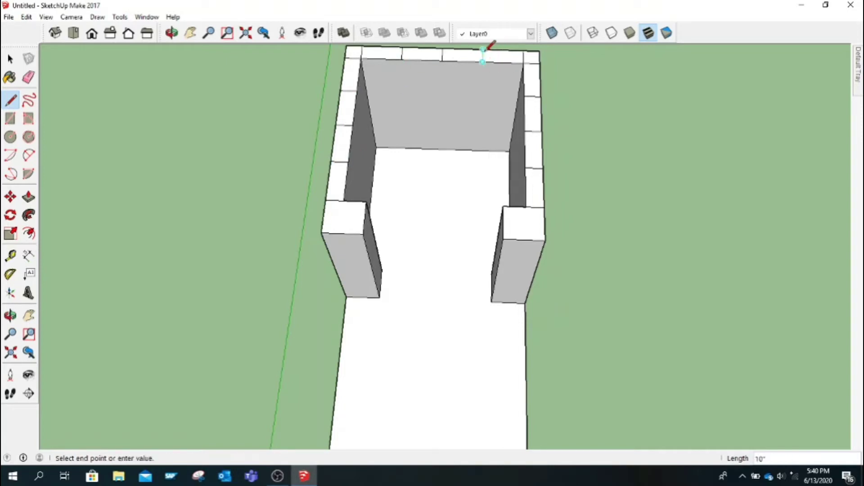
left_click(28, 78)
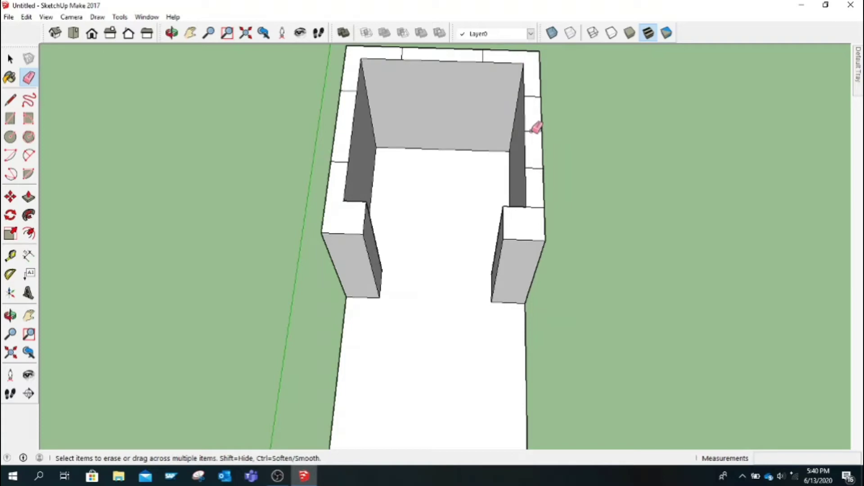
Push the back wall's middle section back and lower the left and right wall sections
key("m")
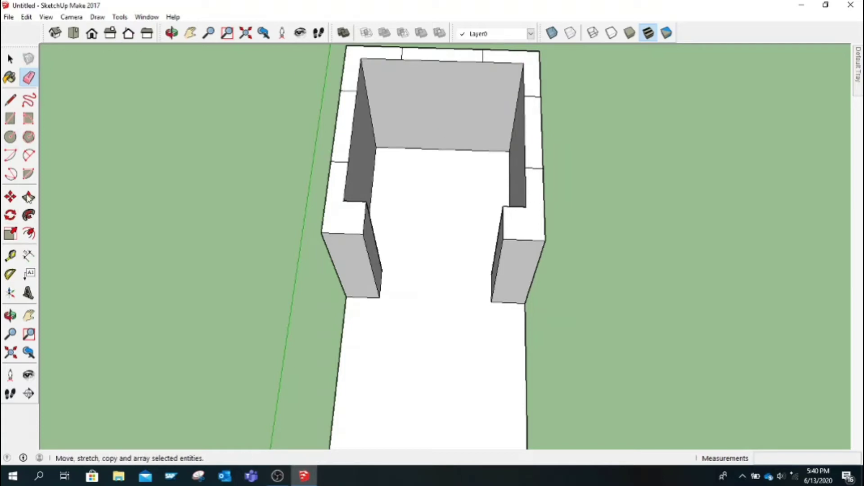
key("p")
left_click_drag(422, 61, 418, 223)
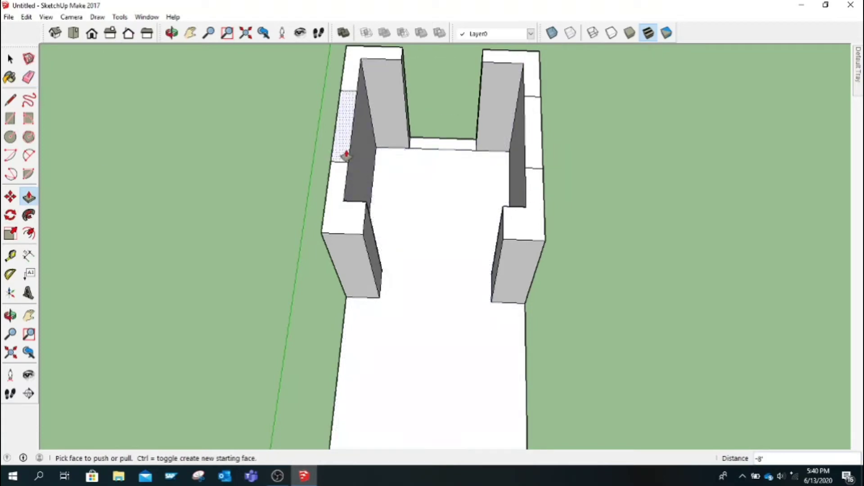
double_click(346, 144)
double_click(532, 139)
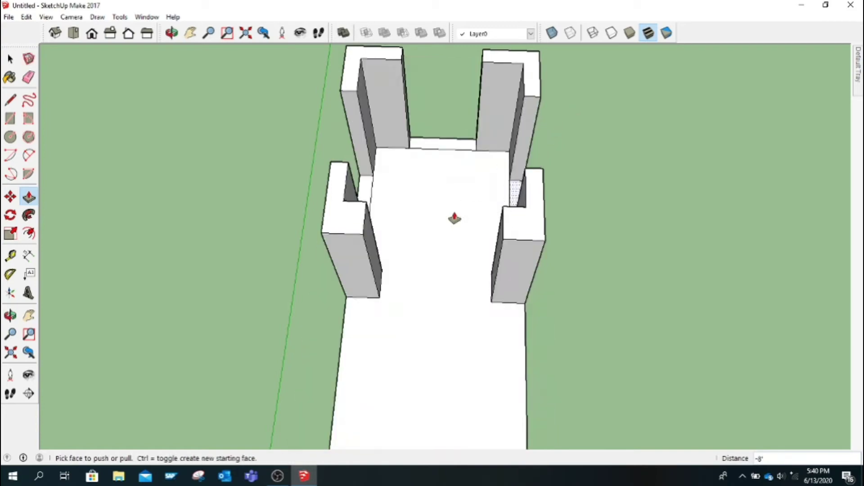
key("h")
key("o")
mouse_move(288, 271)
left_mouse_down()
mouse_move(580, 129)
mouse_move(592, 148)
mouse_move(467, 296)
mouse_move(593, 205)
left_mouse_up()
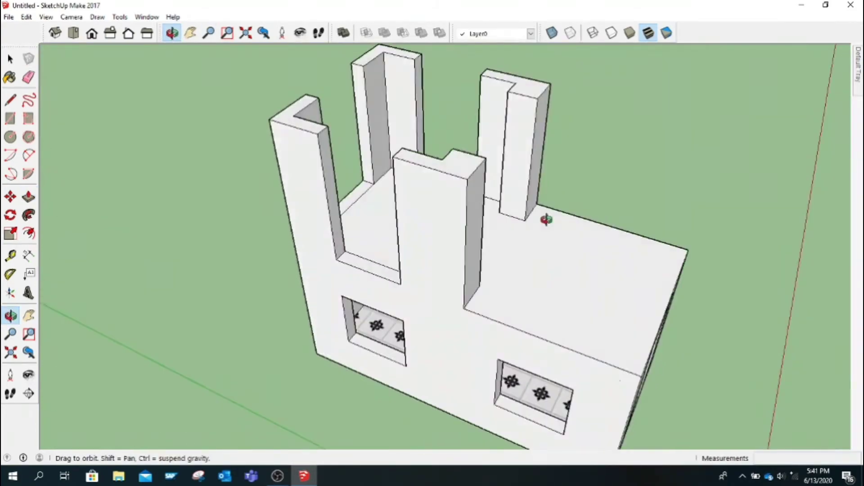
Split the left upper wall face with lines, including a short 5" edge
scroll(547, 218, "up", 5)
left_click(10, 100)
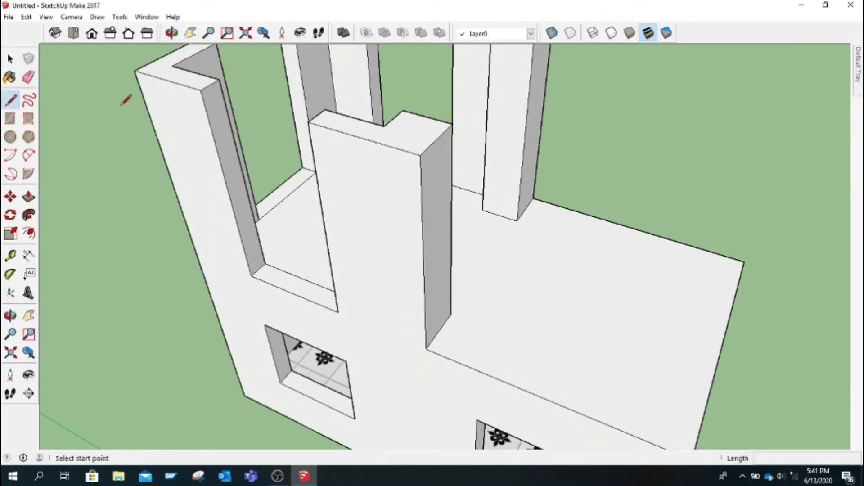
left_click(211, 85)
left_click(255, 259)
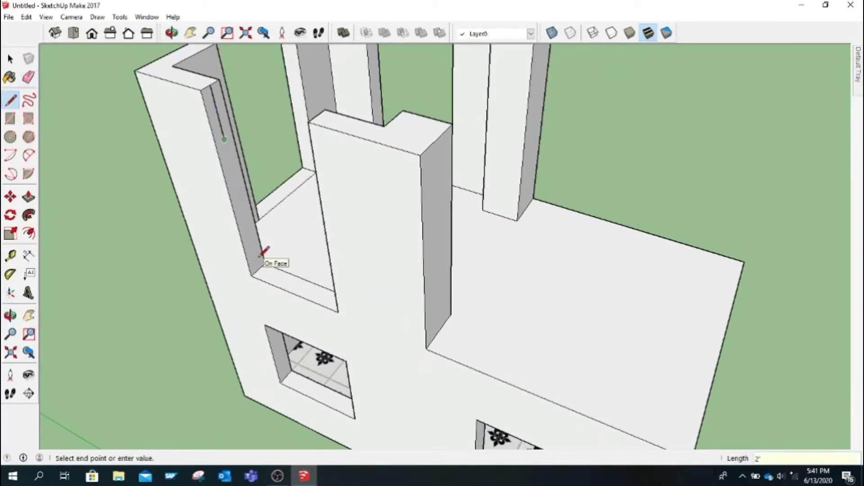
left_click(217, 145)
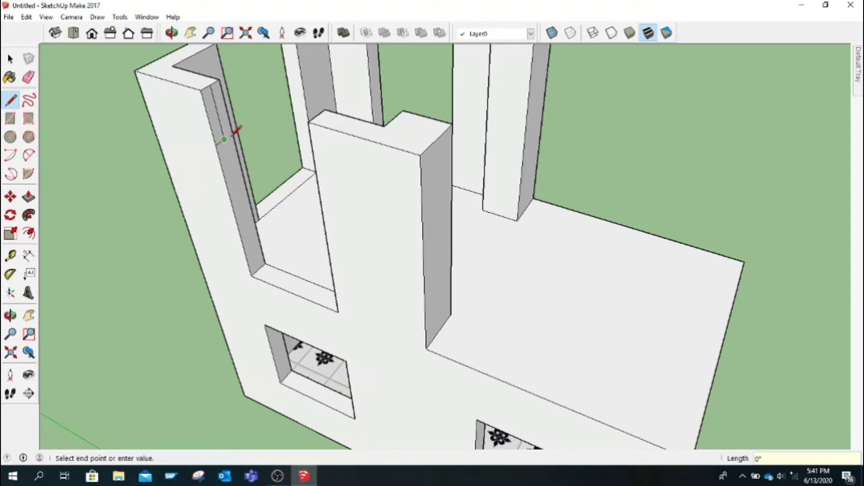
Push/Pull the left wall's top section closed to form a raised window sill
left_click(28, 77)
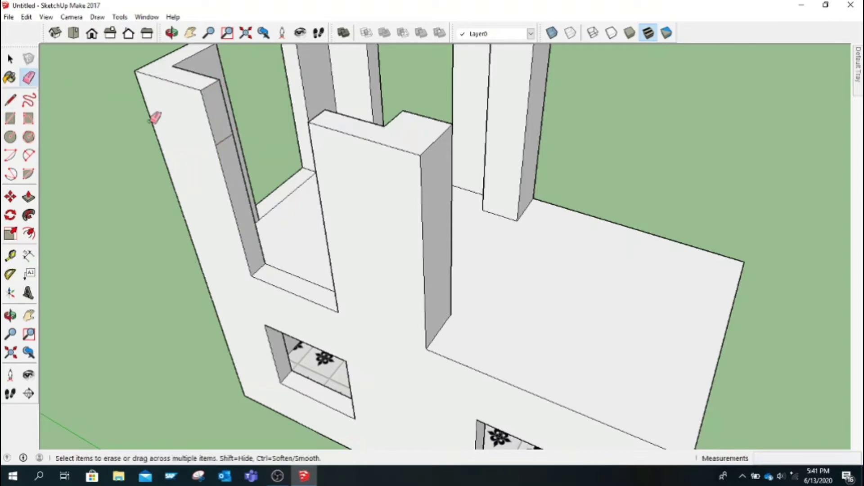
key("p")
left_click(224, 124)
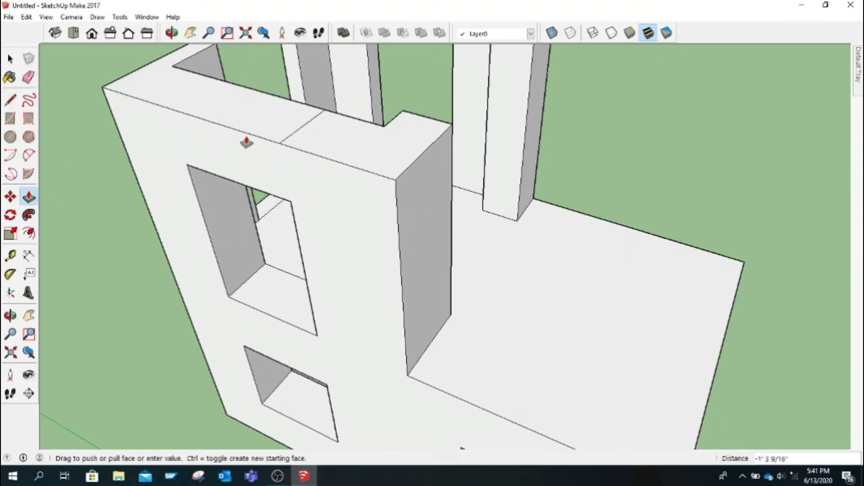
key("Escape")
key("e")
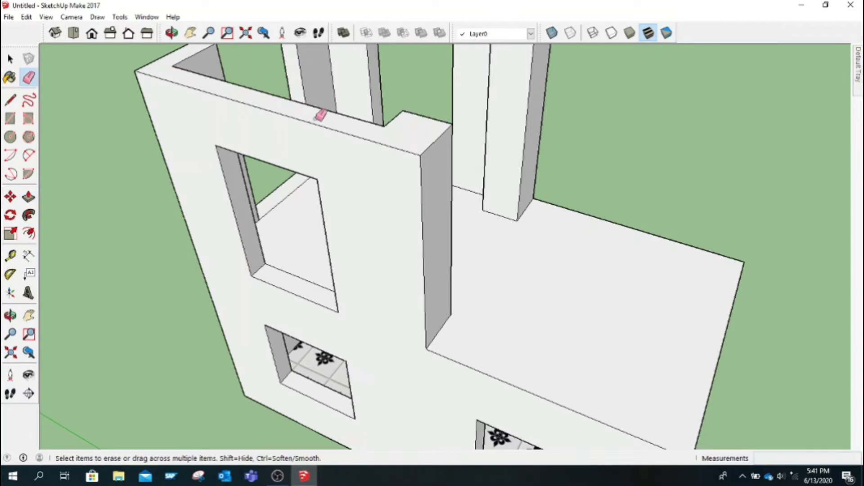
left_click(29, 197)
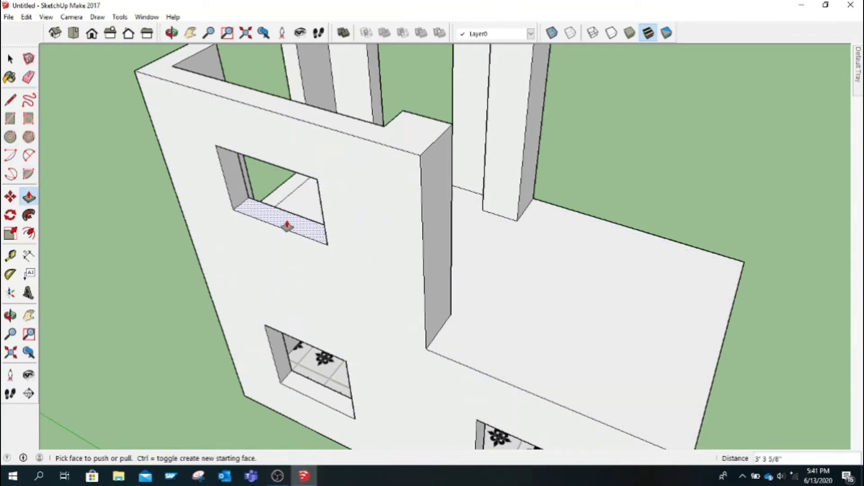
key("Return")
left_click(171, 32)
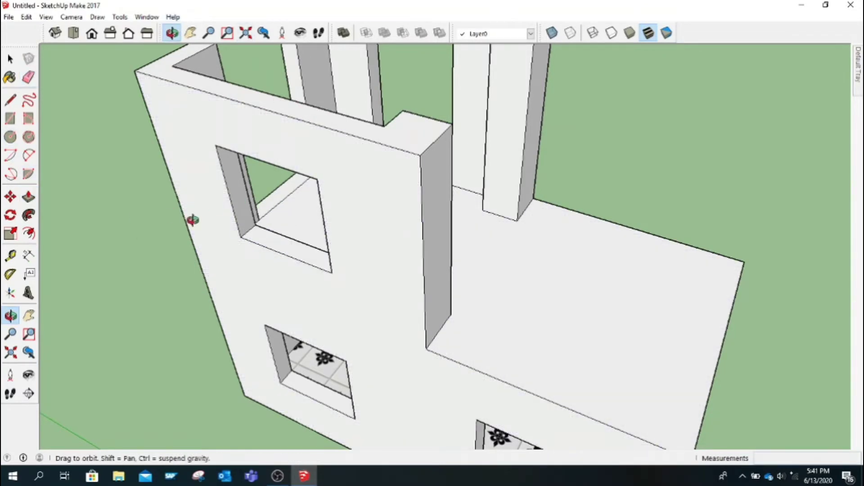
mouse_move(191, 222)
left_mouse_down()
mouse_move(590, 287)
mouse_move(782, 276)
mouse_move(777, 270)
left_mouse_up()
Draw a short dividing line on the right wall beside its window corner
key("e")
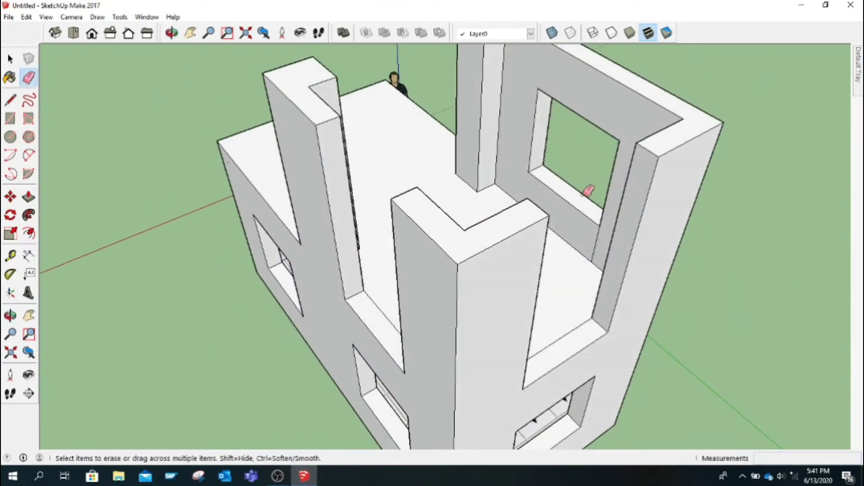
left_click(29, 197)
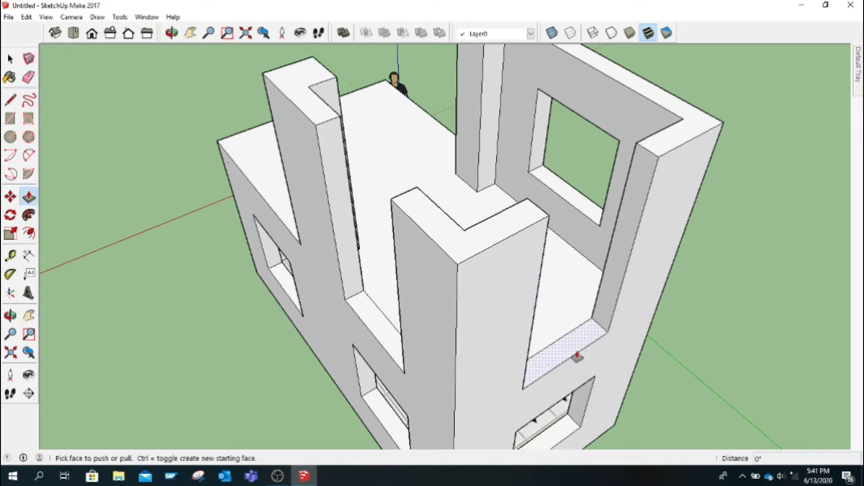
left_click_drag(579, 311, 550, 193)
key("Escape")
left_click(11, 99)
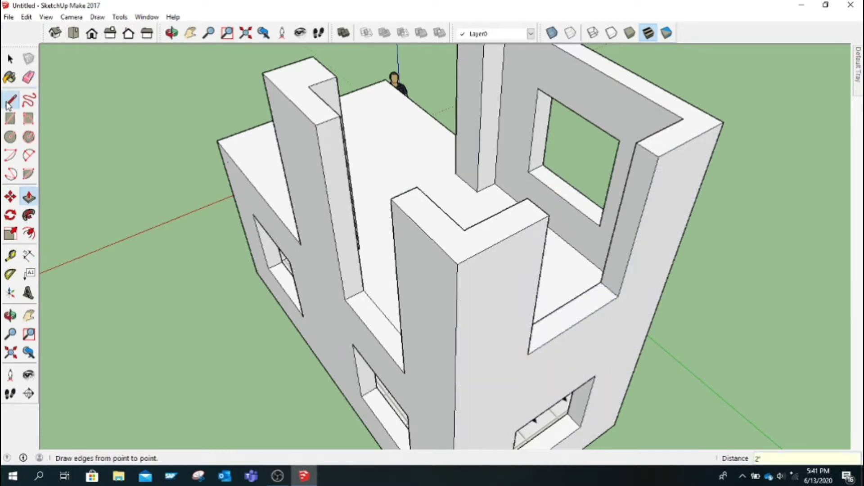
left_click(647, 149)
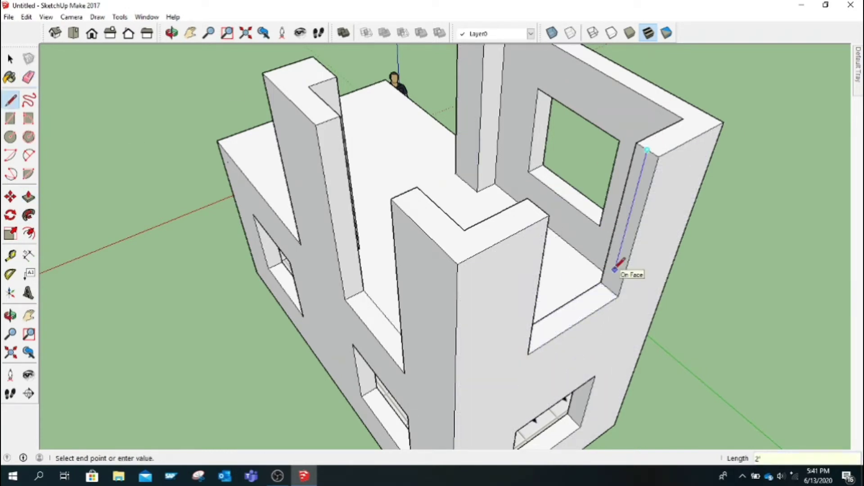
left_click(632, 191)
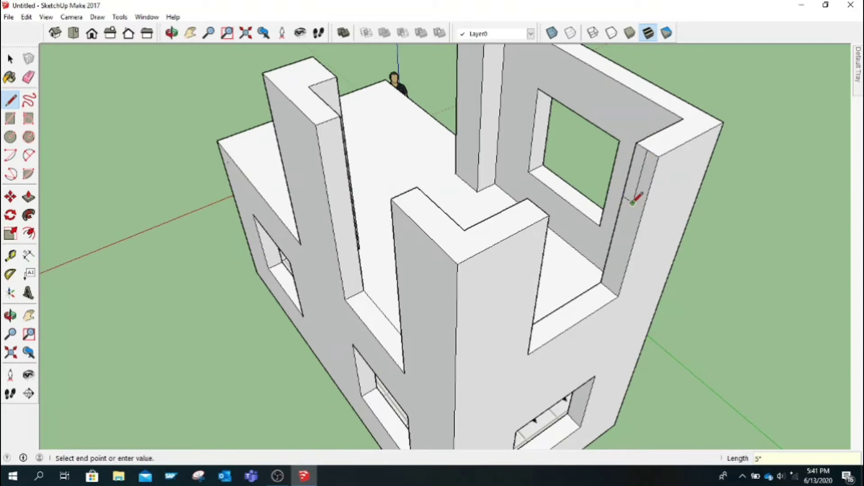
key("Escape")
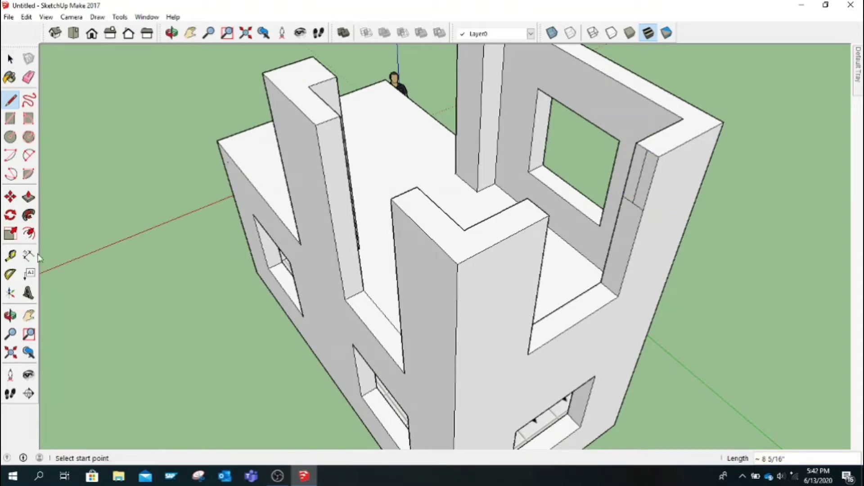
left_click(171, 32)
left_click_drag(550, 289, 643, 257)
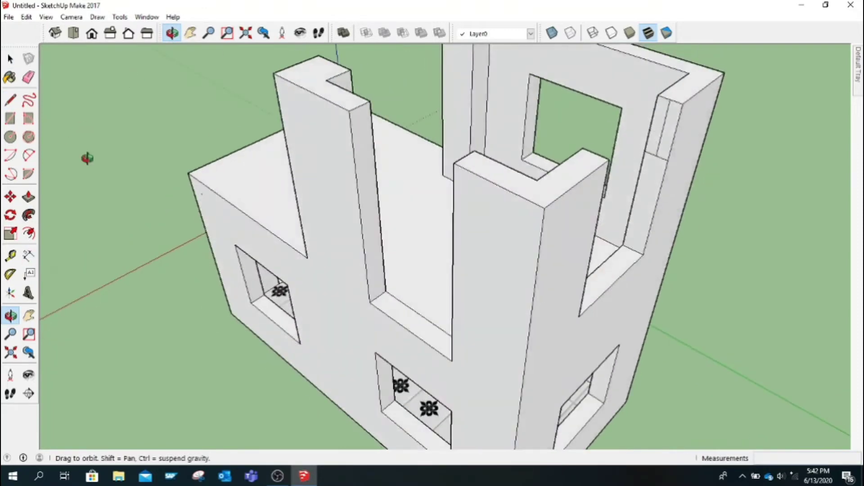
Erase the stray edge and extend the face above the right gap 4'2" to close it
left_click(28, 77)
left_click(670, 115)
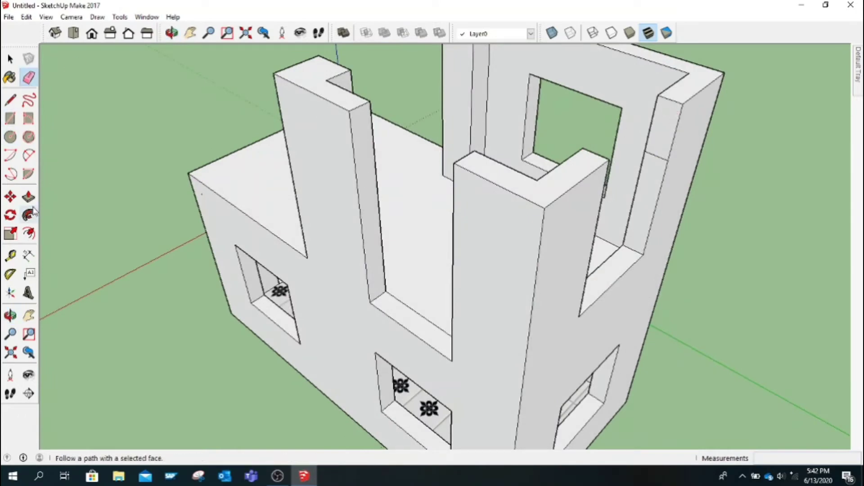
left_click(28, 197)
left_click(660, 136)
left_click(594, 235)
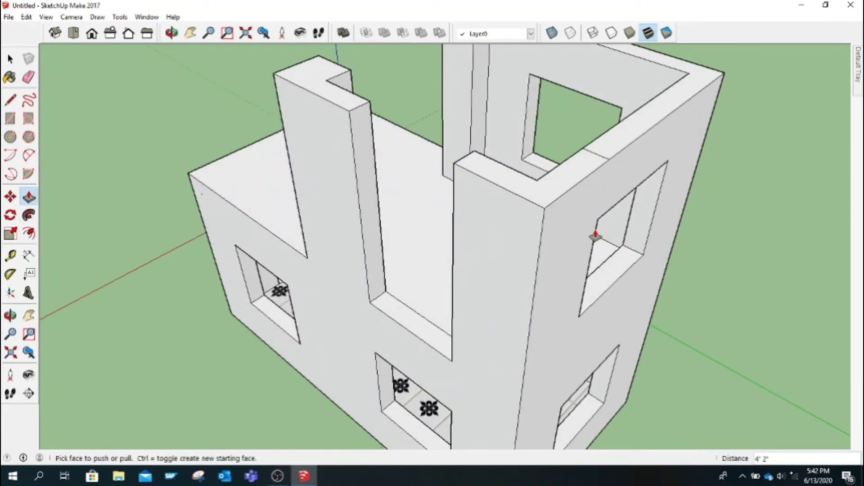
key("e")
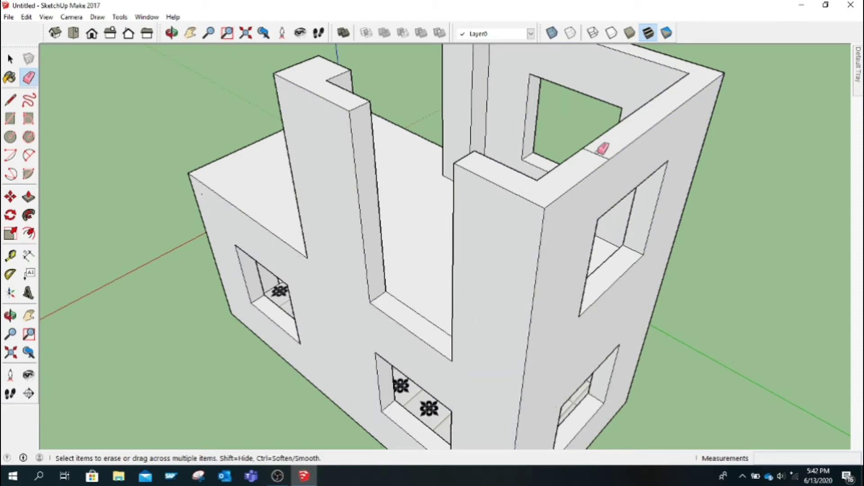
left_click(171, 33)
mouse_move(405, 270)
left_mouse_down()
mouse_move(457, 295)
mouse_move(534, 250)
mouse_move(285, 88)
left_mouse_up()
mouse_move(480, 123)
left_mouse_down()
mouse_move(583, 139)
mouse_move(493, 171)
mouse_move(424, 210)
left_mouse_up()
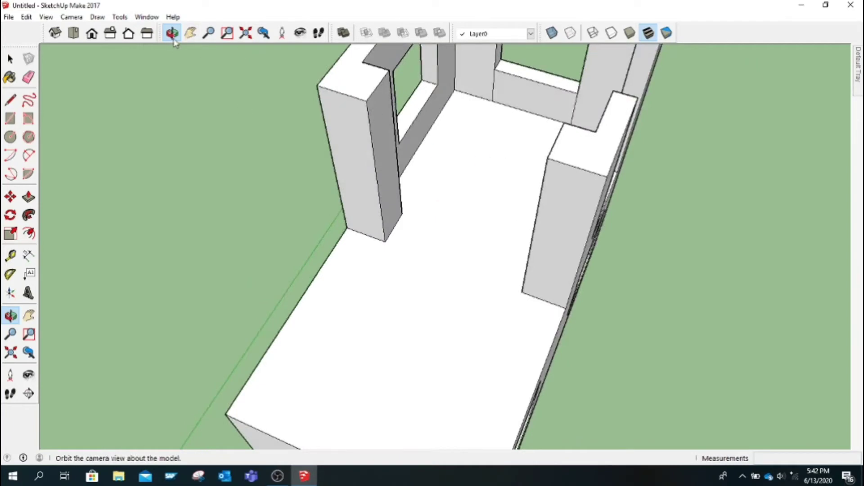
Erase the edge above the lower window's right side
left_click(191, 32)
scroll(444, 164, "down", 5)
scroll(409, 299, "up", 1)
key("e")
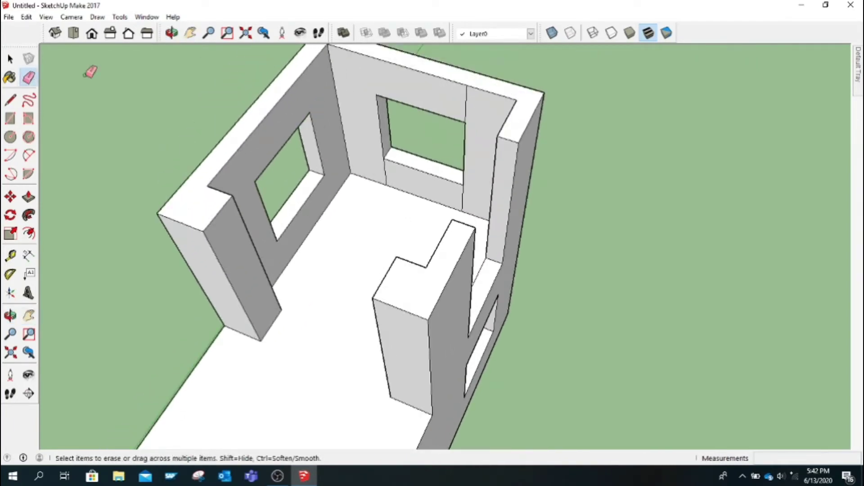
left_click_drag(468, 100, 471, 171)
left_click(171, 32)
mouse_move(495, 355)
left_mouse_down()
mouse_move(415, 264)
mouse_move(367, 316)
mouse_move(449, 308)
left_mouse_up()
Push/Pull the wall face in the upper gap to close it into a window opening
left_click(16, 97)
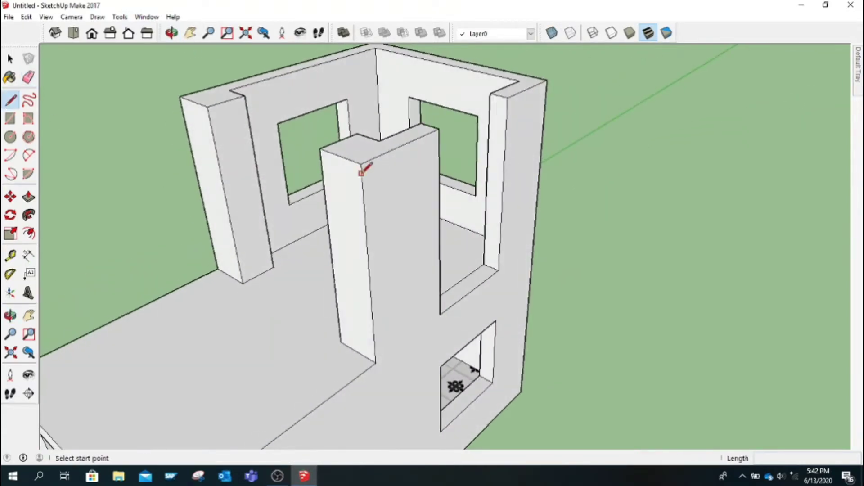
left_click(499, 94)
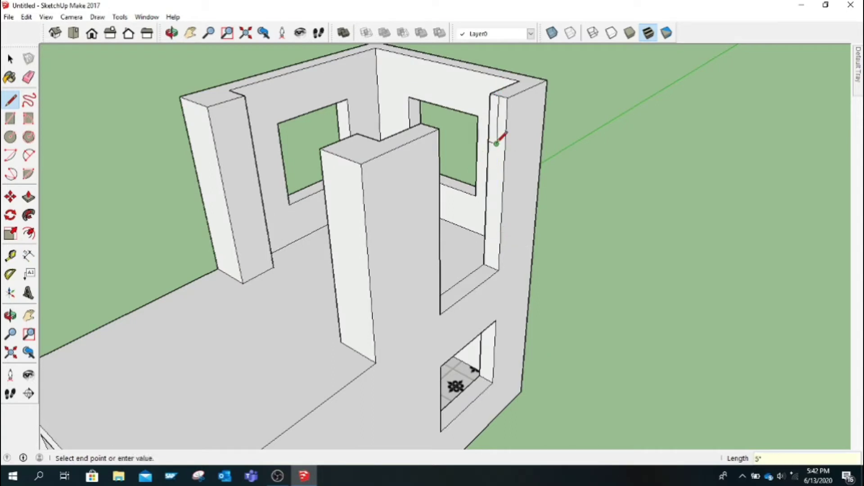
key("b")
key("e")
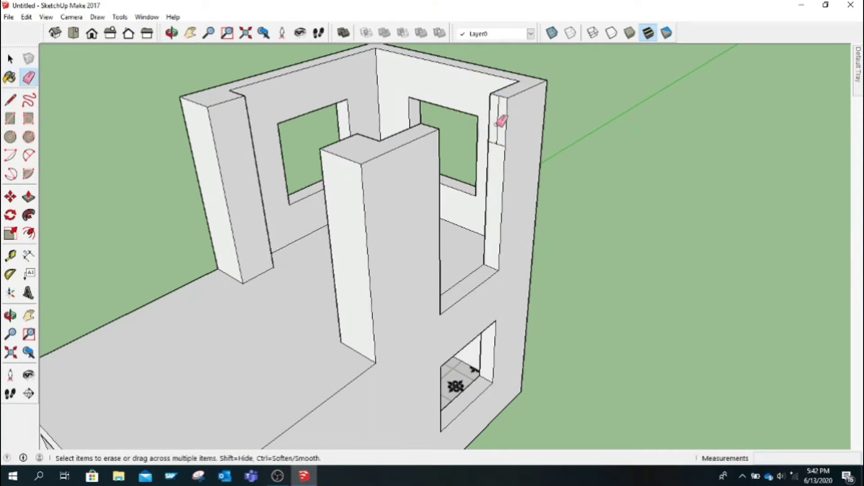
key("m")
key("p")
left_click(498, 135)
left_click(441, 180)
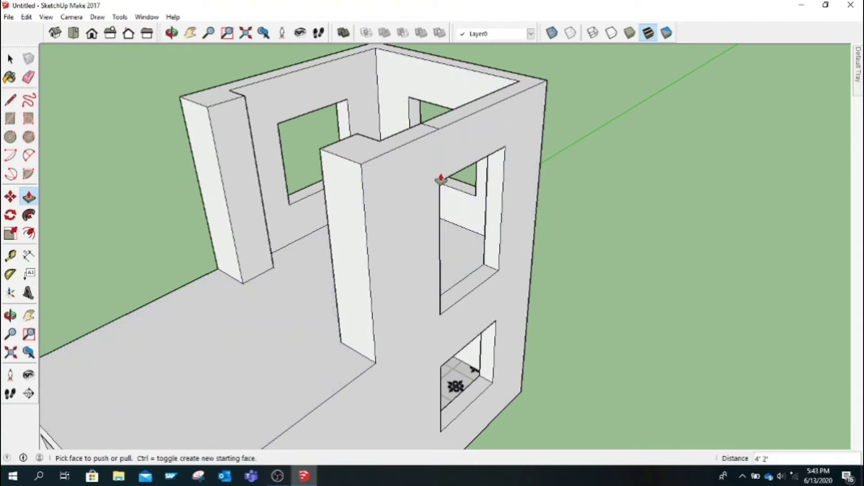
left_click(469, 289)
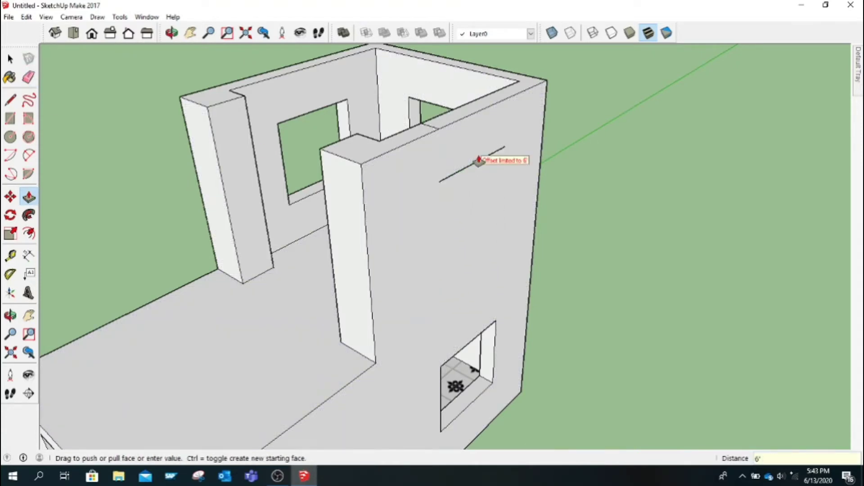
key("Return")
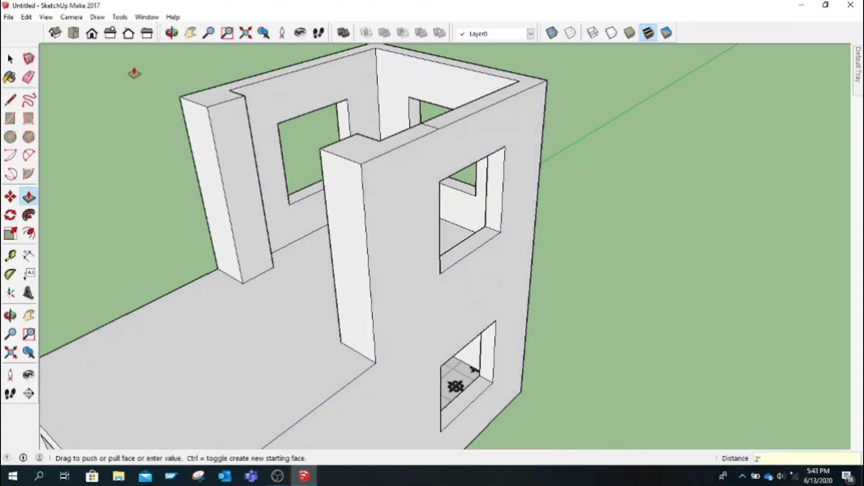
Orbit and pan to inspect the upper storey from a higher viewpoint
left_click(36, 74)
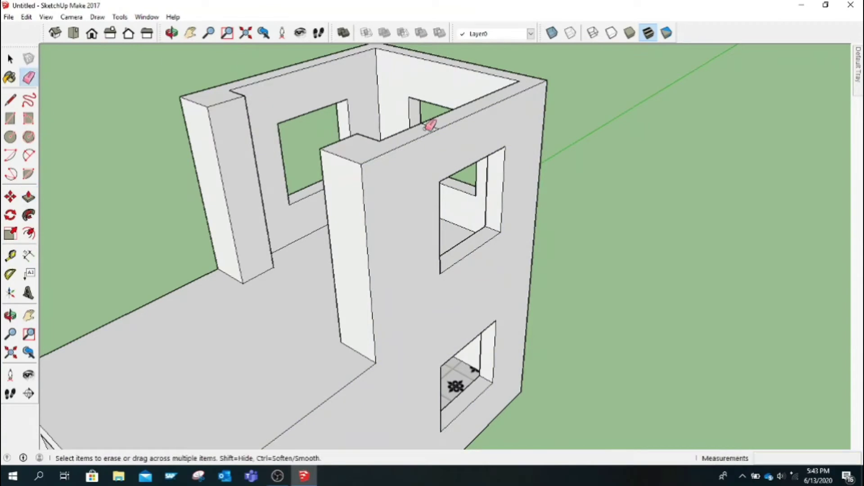
left_click(172, 33)
mouse_move(189, 195)
left_mouse_down()
mouse_move(519, 252)
mouse_move(261, 160)
left_mouse_up()
key("e")
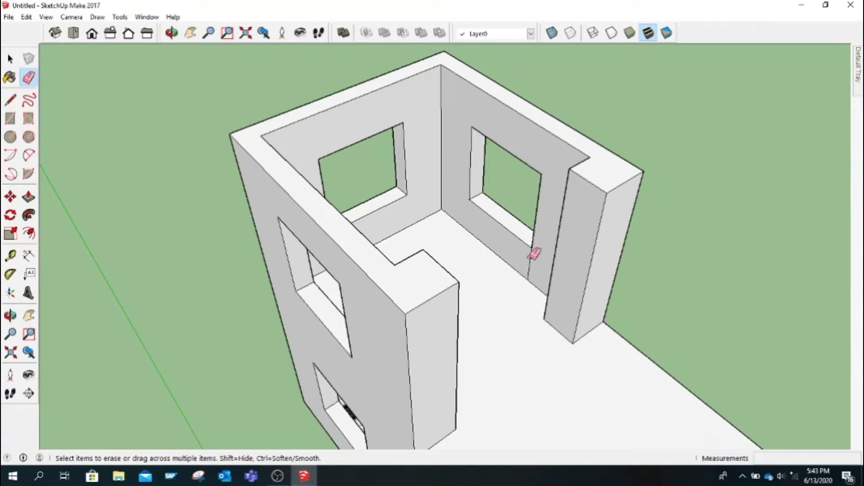
left_click(190, 32)
left_click_drag(382, 269, 187, 167)
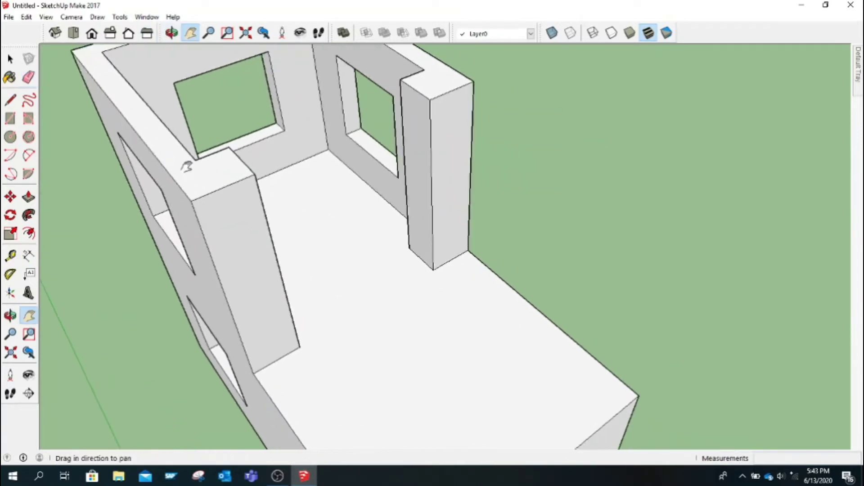
left_click(171, 32)
mouse_move(330, 301)
left_mouse_down()
mouse_move(370, 279)
mouse_move(309, 274)
mouse_move(289, 261)
mouse_move(196, 395)
mouse_move(236, 371)
mouse_move(222, 341)
mouse_move(232, 309)
mouse_move(284, 399)
mouse_move(218, 333)
mouse_move(299, 333)
mouse_move(261, 346)
mouse_move(276, 332)
mouse_move(333, 328)
mouse_move(294, 354)
left_mouse_up()
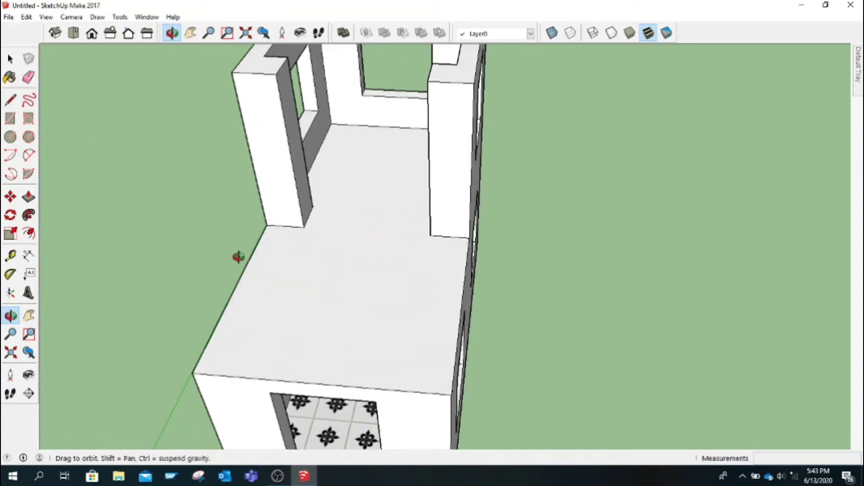
Draw lines along the floor from both pillar bases, then undo them
left_click(10, 100)
left_click(285, 227)
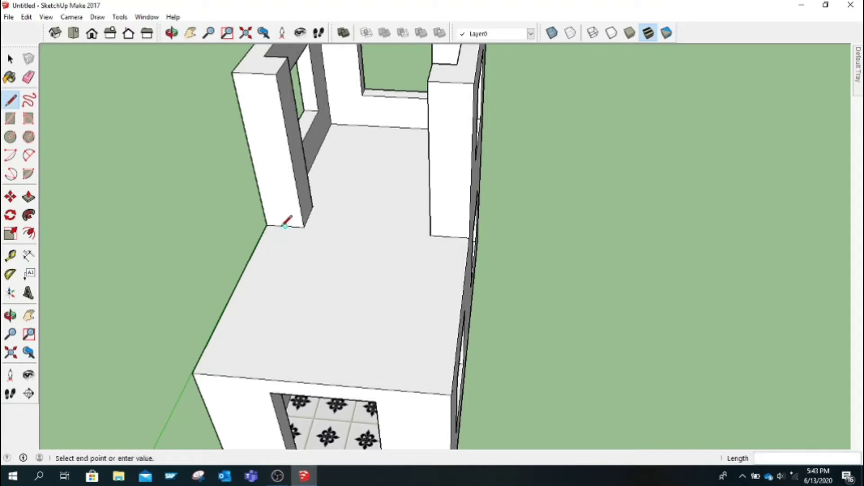
left_click(230, 376)
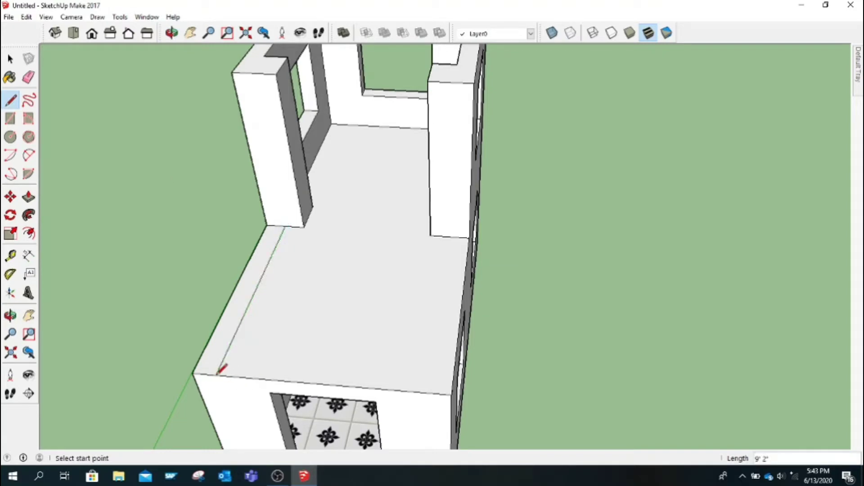
left_click(450, 235)
left_click(426, 393)
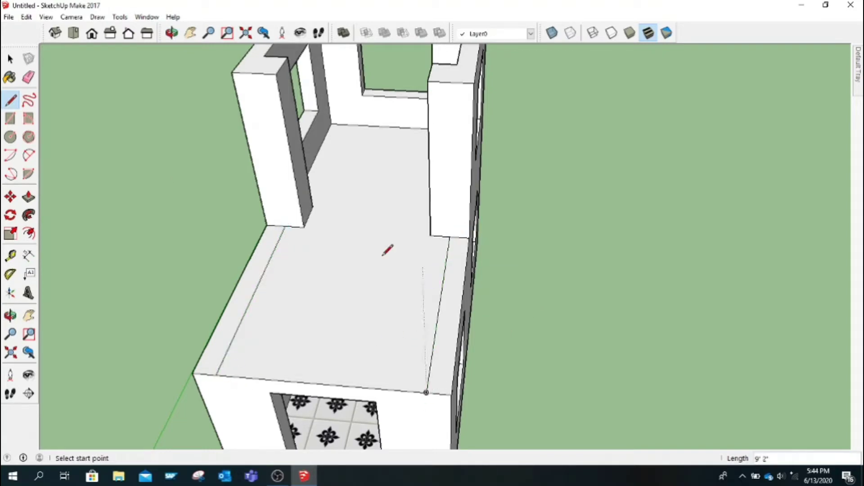
left_click(276, 225)
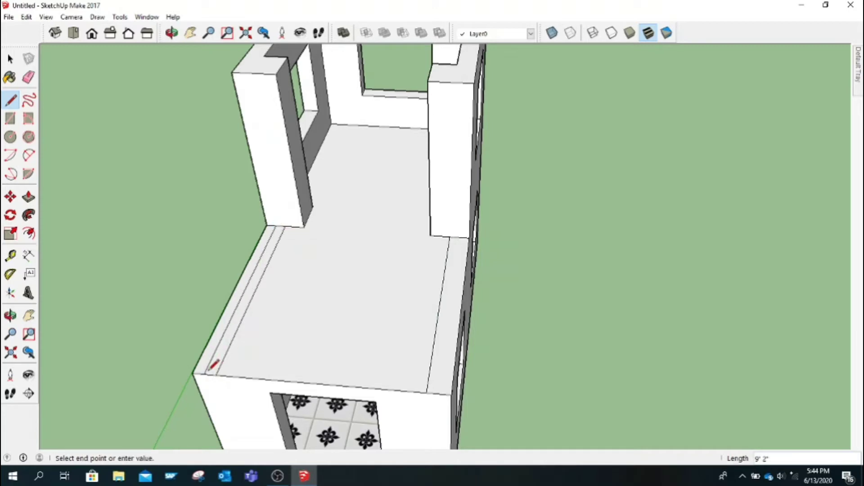
left_click(206, 374)
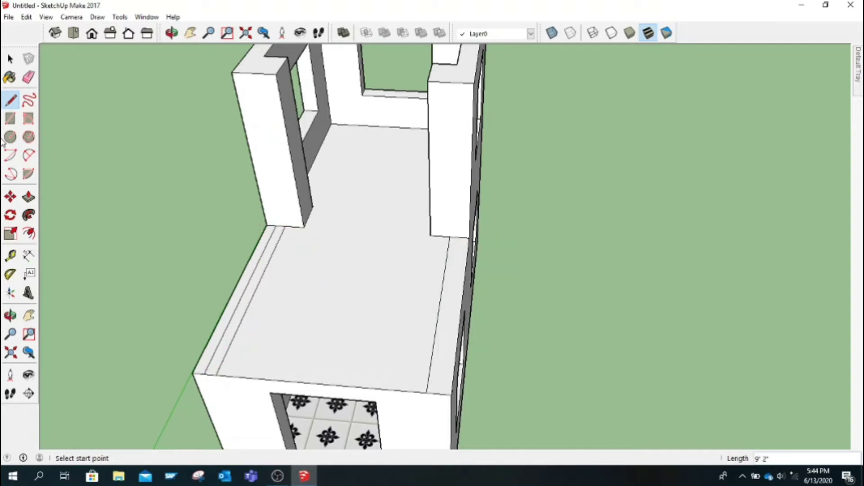
key("ctrl+z")
key("ctrl+z")
key("ctrl+z")
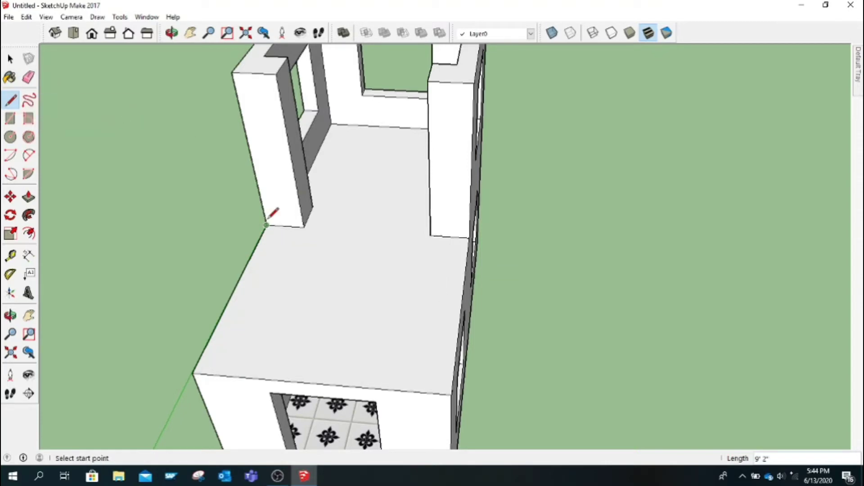
Draw vertical and horizontal lines across the lower faces of both pillars
left_click(285, 225)
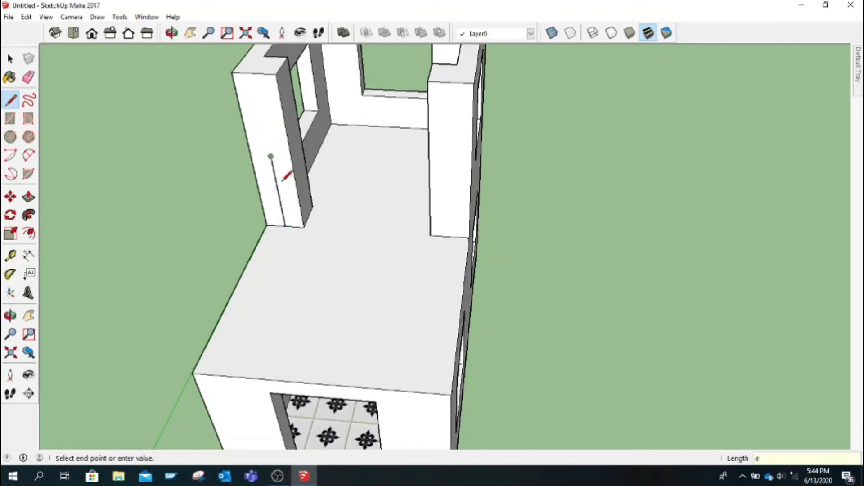
left_click(271, 156)
left_click(290, 157)
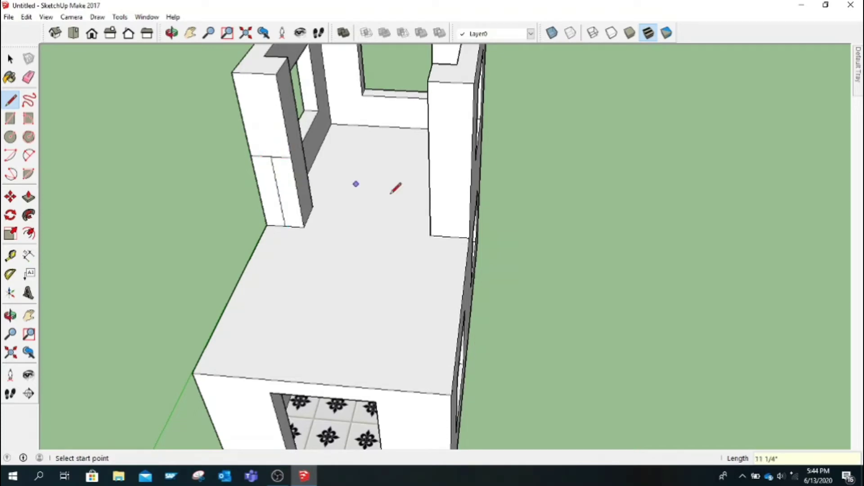
left_click(450, 236)
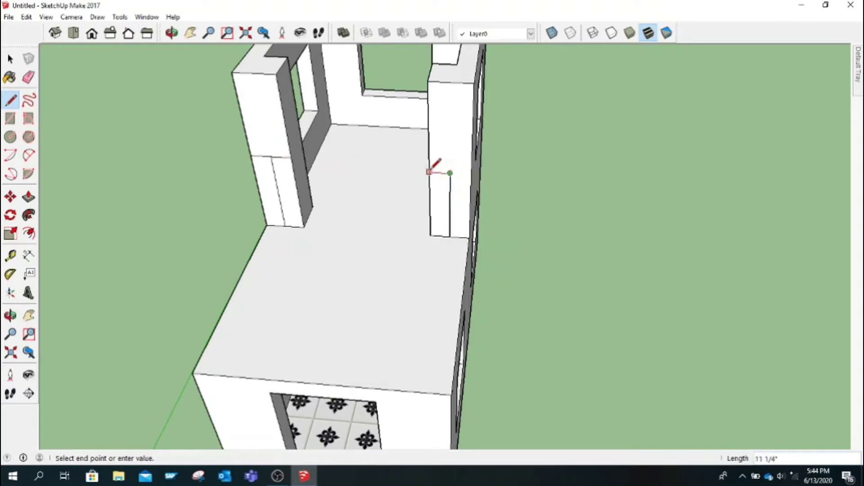
left_click(429, 171)
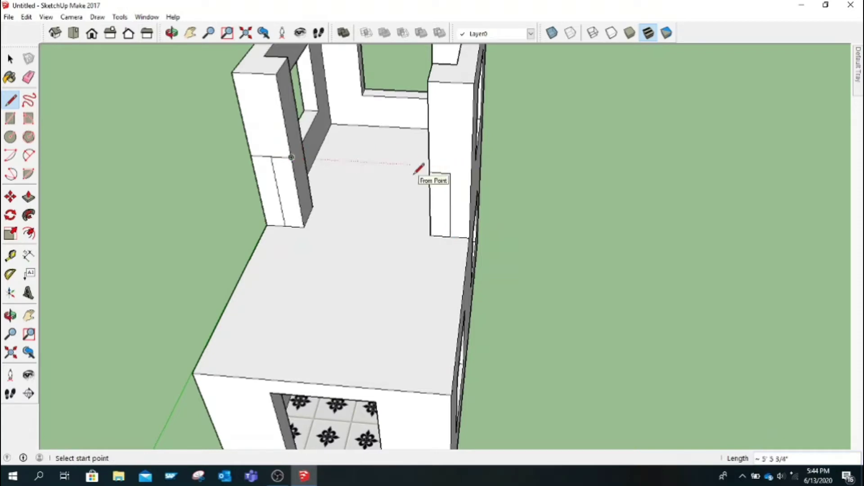
left_click(450, 236)
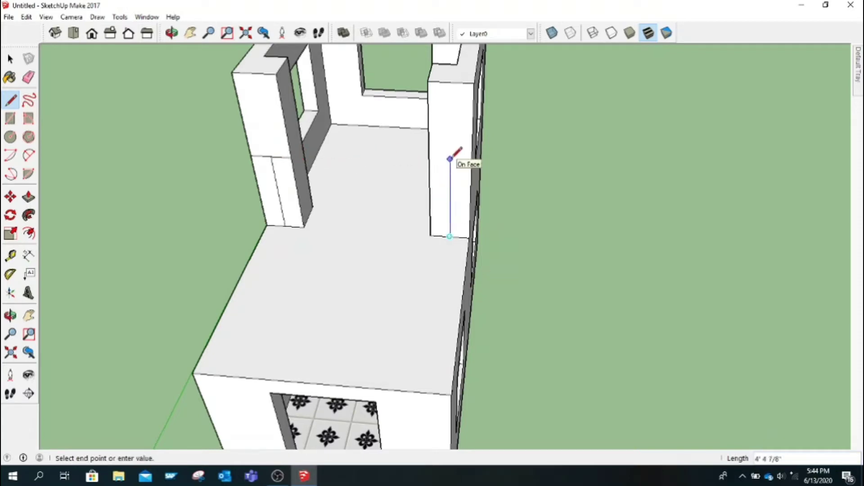
left_click(449, 167)
left_click(450, 166)
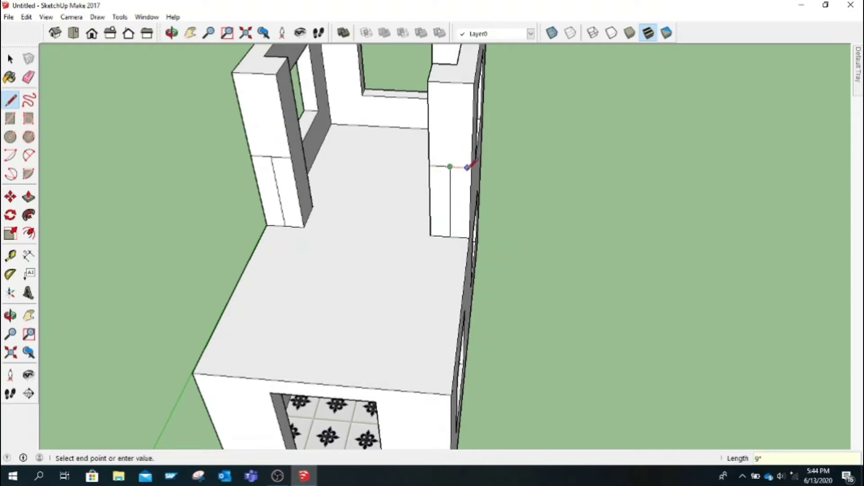
key("e")
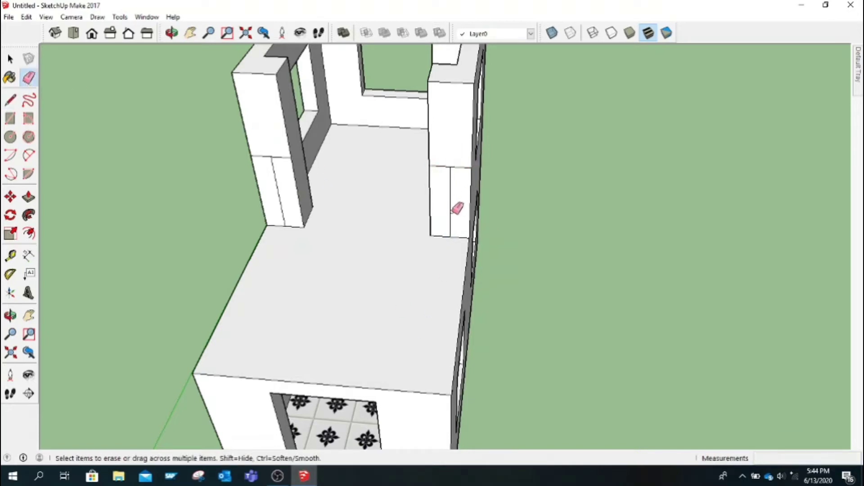
Draw the first horizontal division lines across both pillars' lower faces
key("l")
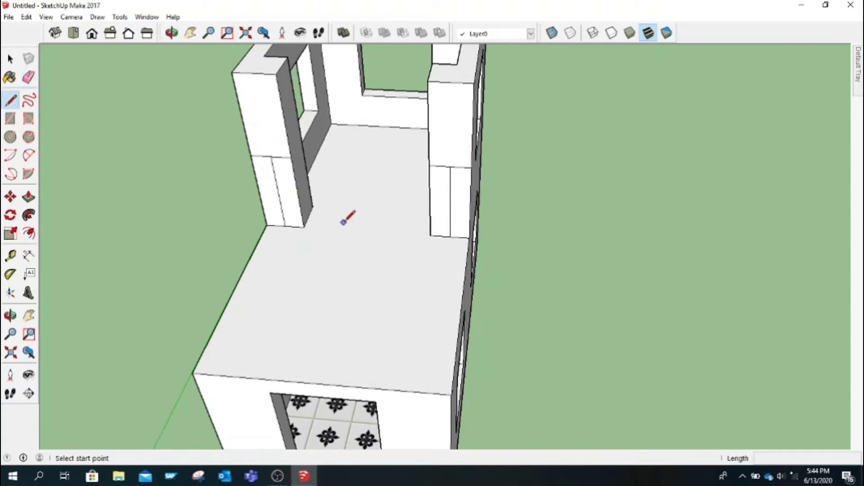
left_click(261, 192)
left_click(298, 194)
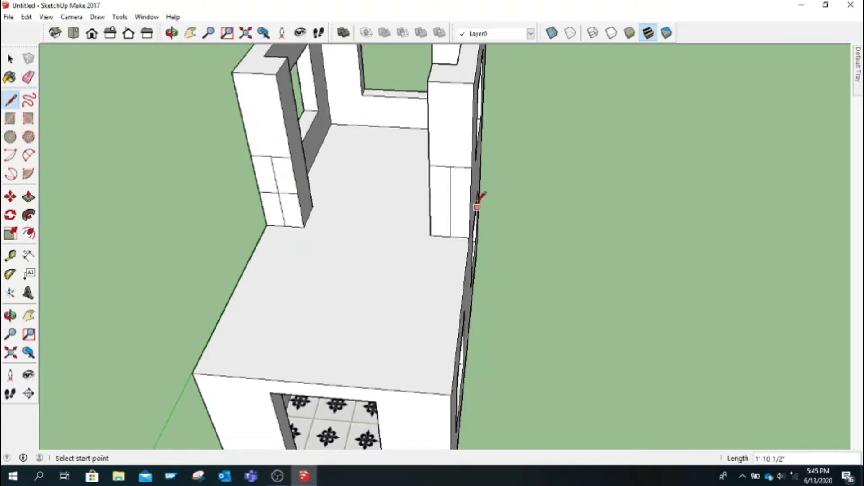
left_click(430, 203)
left_click(471, 204)
left_click(255, 174)
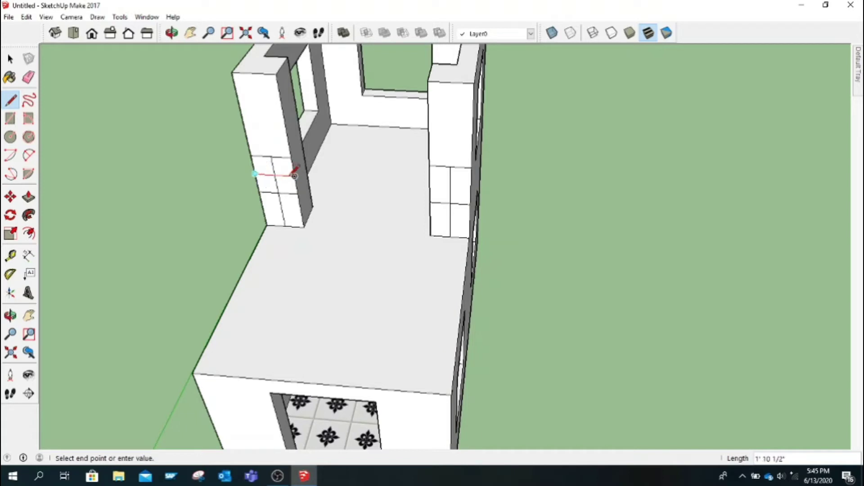
left_click(296, 174)
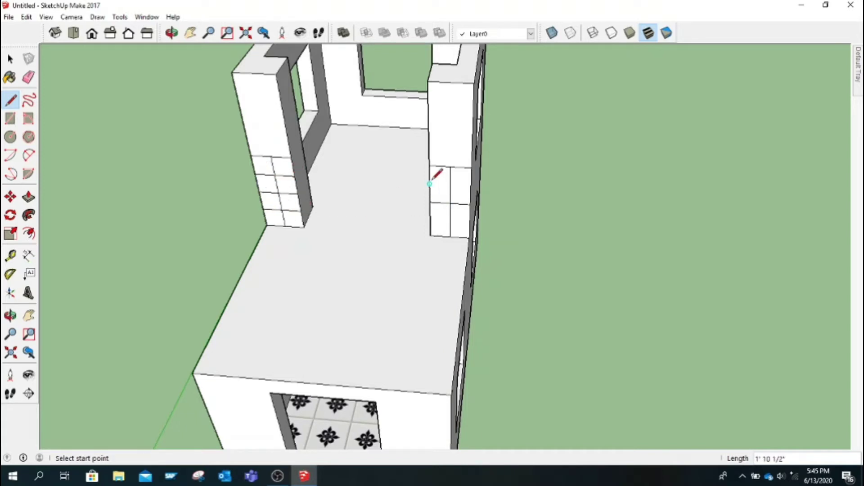
left_click(429, 185)
left_click(472, 185)
left_click(431, 220)
left_click(473, 221)
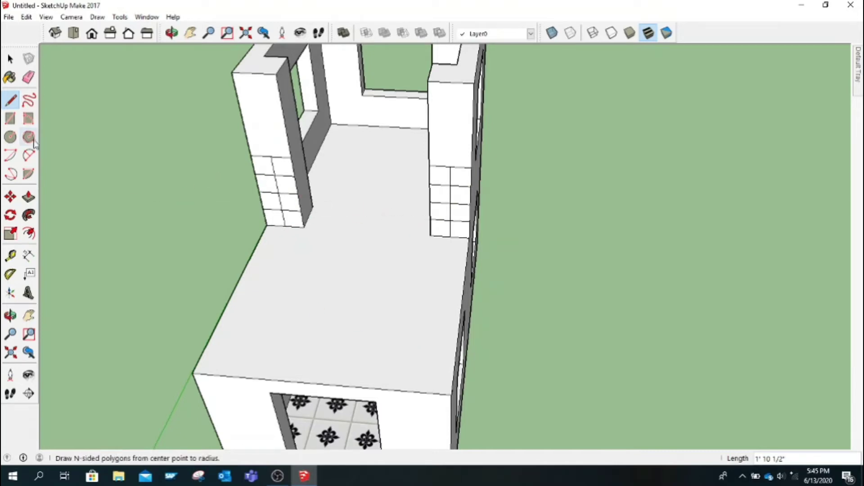
Add several more horizontal lines down the left pillar's lower face
left_click(253, 166)
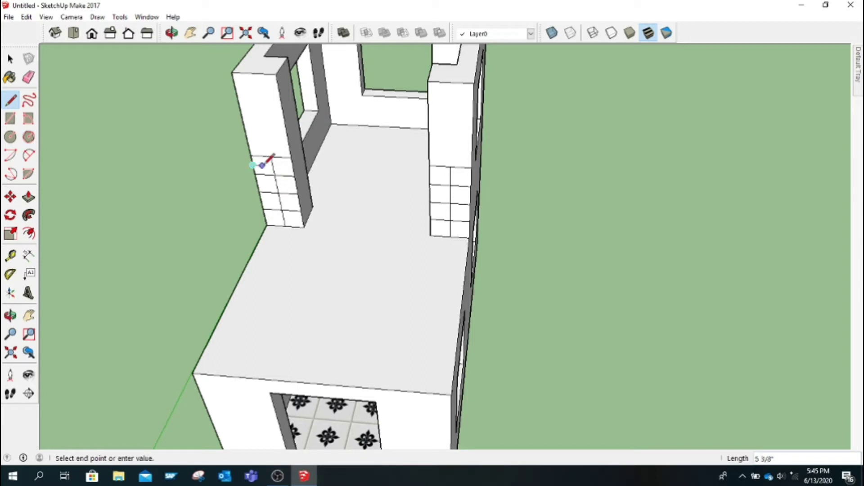
left_click(296, 168)
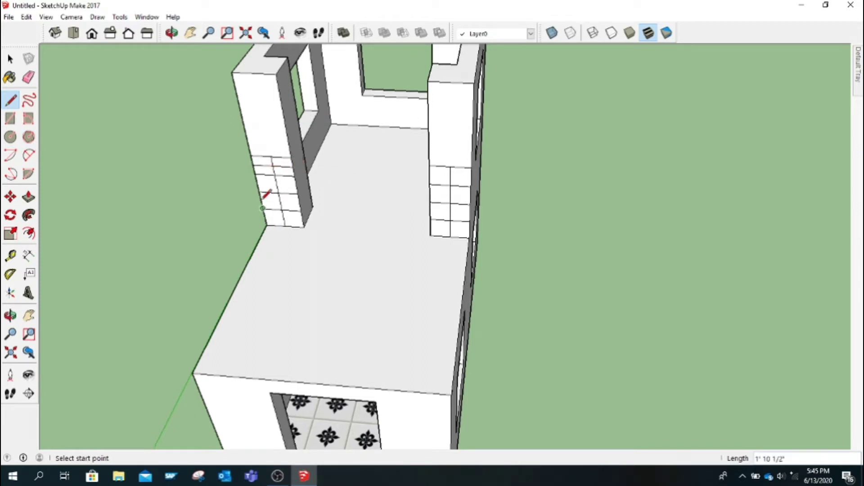
left_click(294, 184)
left_click(260, 201)
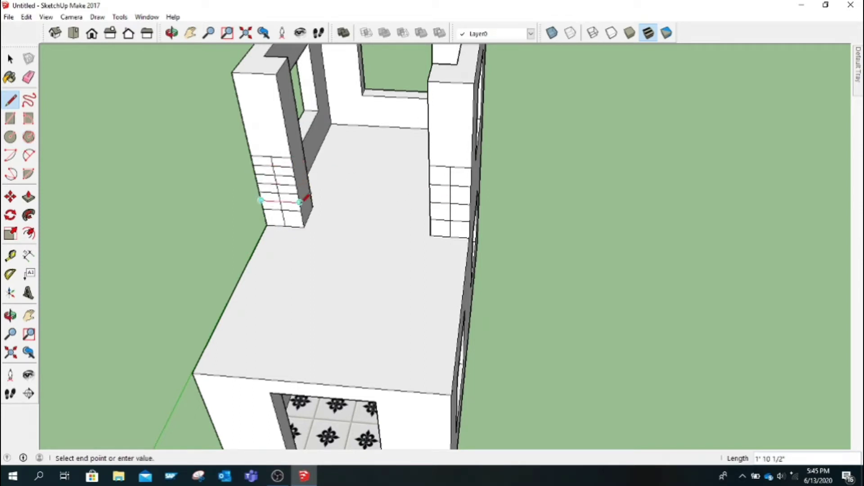
left_click(302, 203)
left_click(264, 210)
left_click(306, 213)
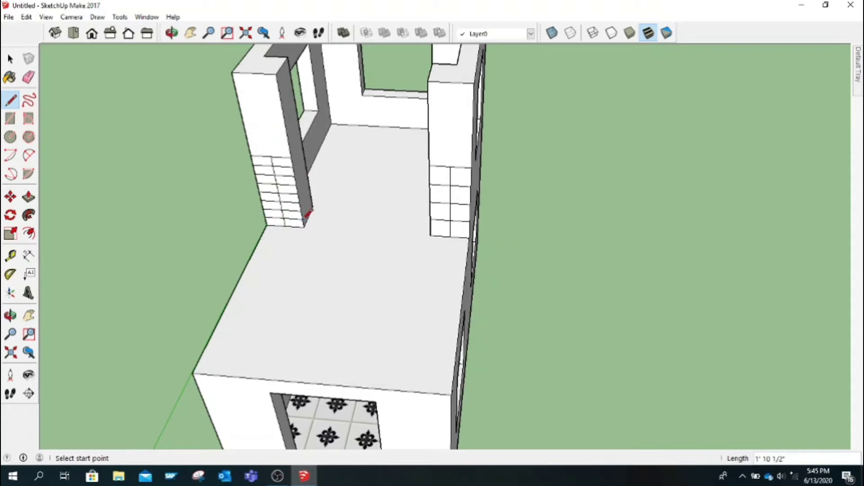
Add four more horizontal lines down the right pillar's lower face
left_click(429, 165)
left_click(473, 169)
left_click(430, 193)
left_click(472, 195)
left_click(430, 210)
left_click(471, 212)
left_click(430, 227)
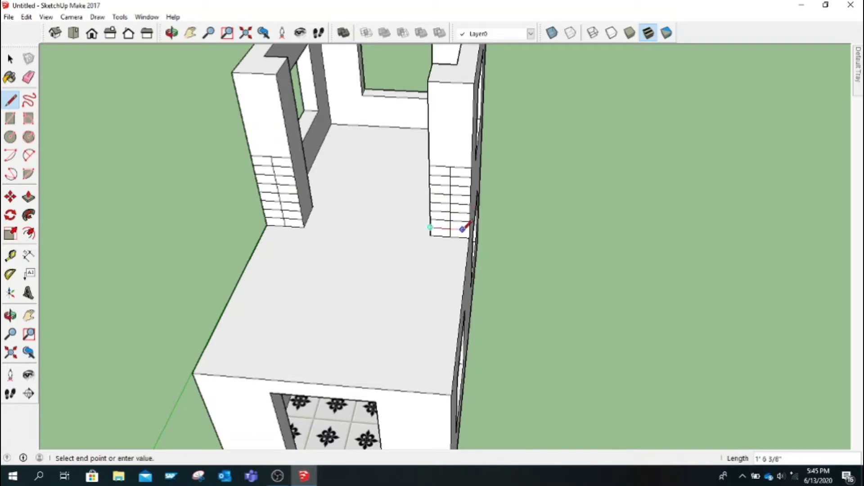
left_click(471, 229)
left_click(28, 77)
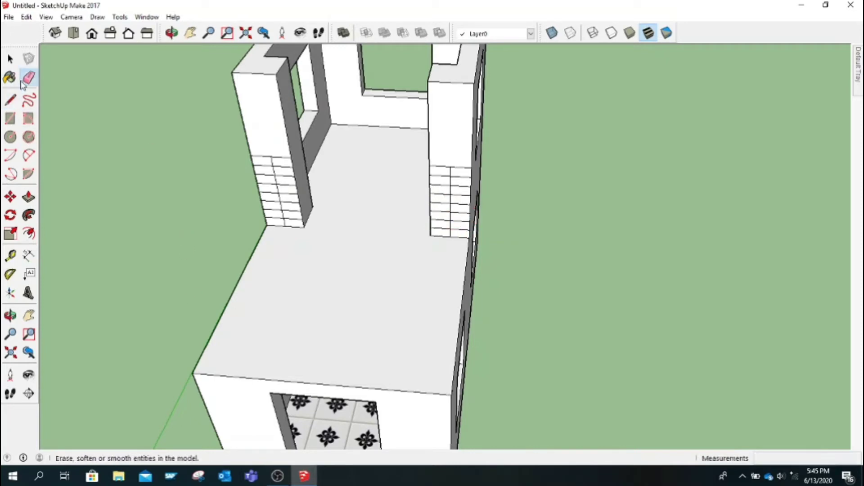
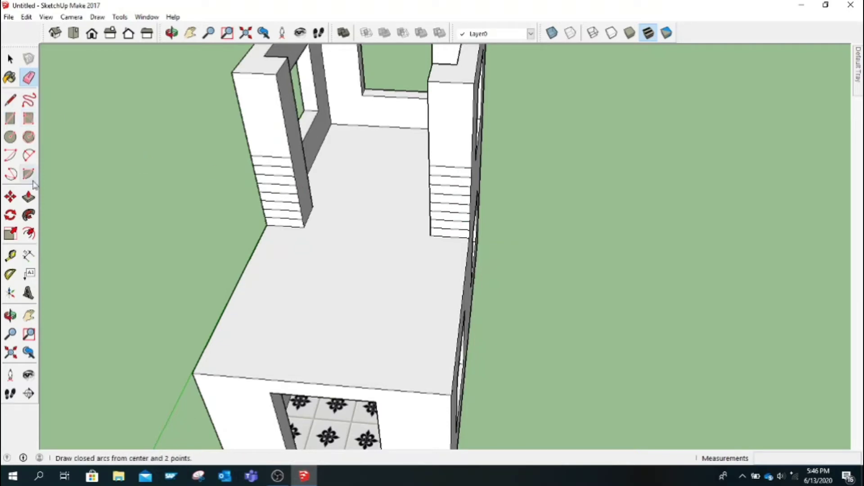
Pull the four stepped faces of the left pillar out into long horizontal slabs
left_click(28, 197)
left_click(269, 168)
left_click(228, 394)
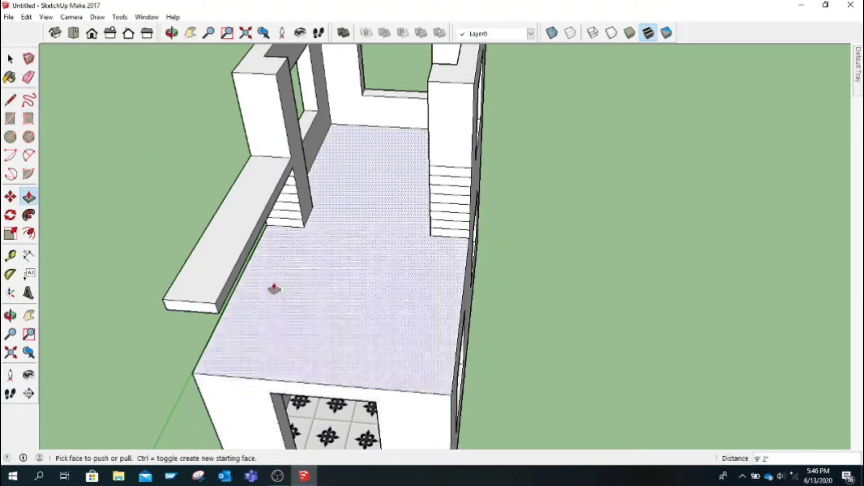
left_click(293, 186)
left_click(257, 415)
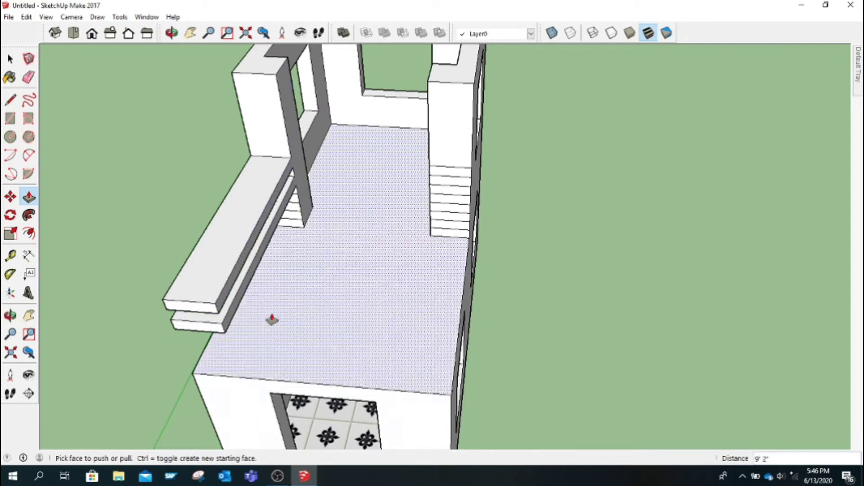
left_click(295, 202)
left_click(252, 411)
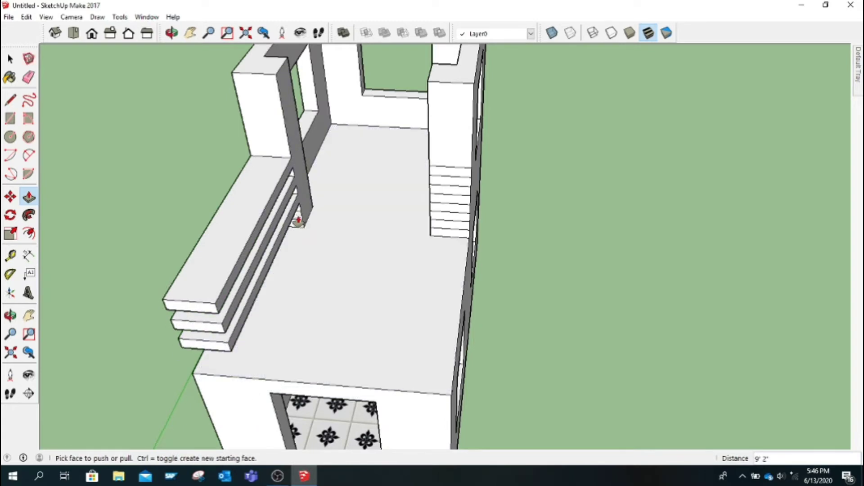
left_click(293, 212)
left_click(239, 412)
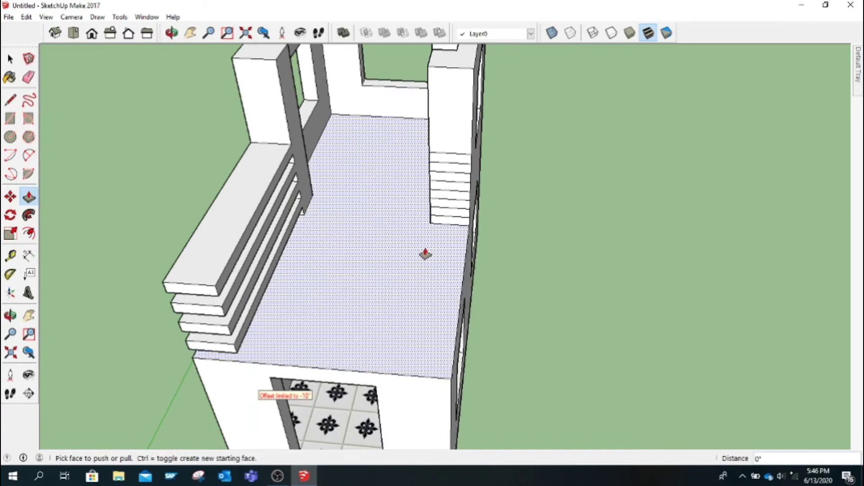
Pull the right pillar's stepped faces out into matching slabs and orbit to check
left_click(448, 163)
left_click(218, 301)
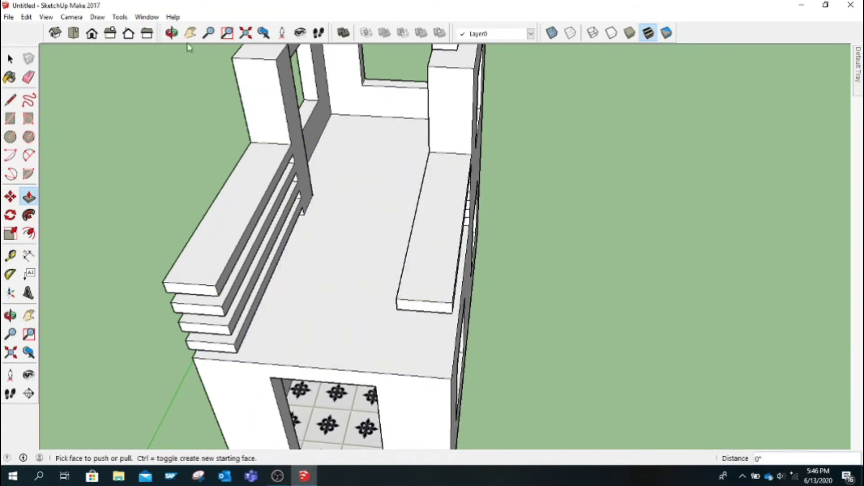
key("o")
left_click_drag(401, 315, 378, 262)
key("p")
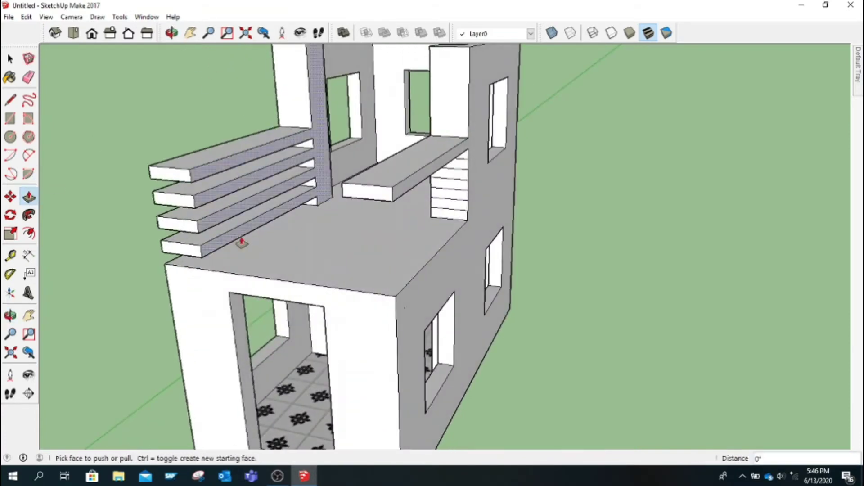
left_click(371, 193)
key("Escape")
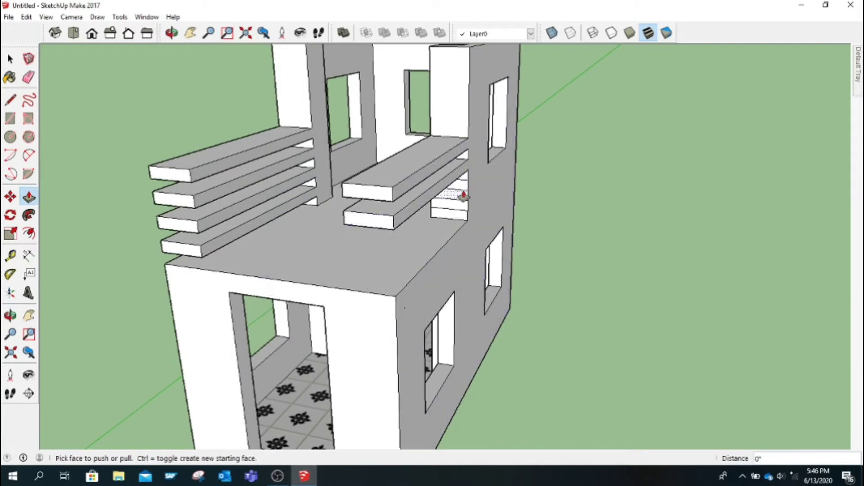
left_click(464, 194)
key("Escape")
double_click(457, 208)
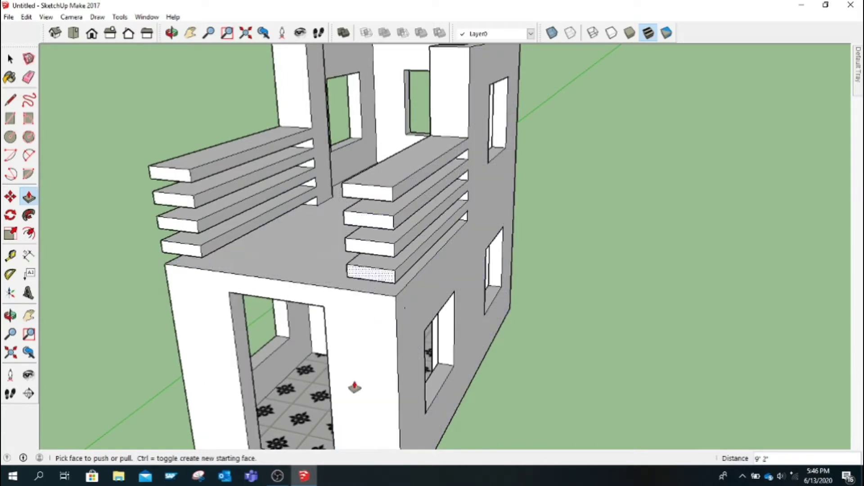
left_click(171, 32)
mouse_move(241, 170)
left_mouse_down()
mouse_move(428, 174)
mouse_move(293, 177)
mouse_move(384, 137)
mouse_move(257, 145)
mouse_move(480, 193)
mouse_move(361, 278)
mouse_move(488, 220)
mouse_move(332, 293)
mouse_move(247, 296)
mouse_move(267, 318)
mouse_move(191, 297)
mouse_move(298, 339)
mouse_move(264, 320)
mouse_move(298, 310)
mouse_move(374, 331)
left_mouse_up()
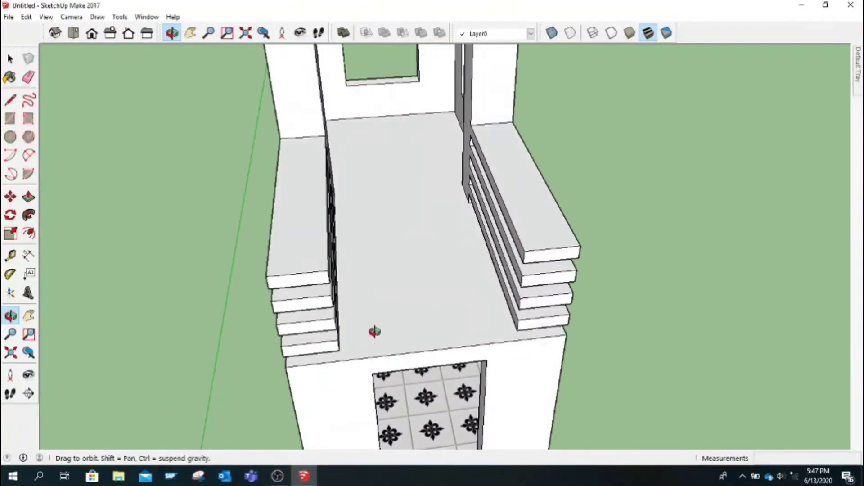
Undo the long slabs and extrude a first short beam from the left pillar
key("ctrl+z")
key("ctrl+z")
key("ctrl+z")
key("ctrl+z")
key("ctrl+z")
key("ctrl+z")
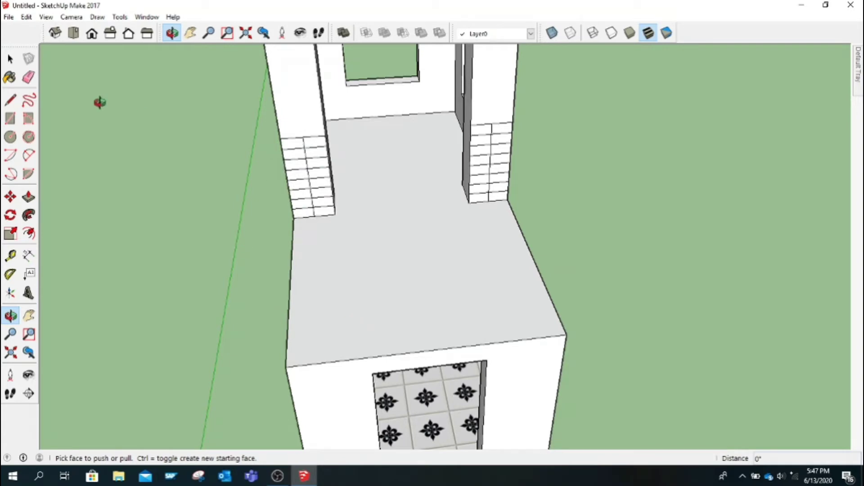
left_click(28, 197)
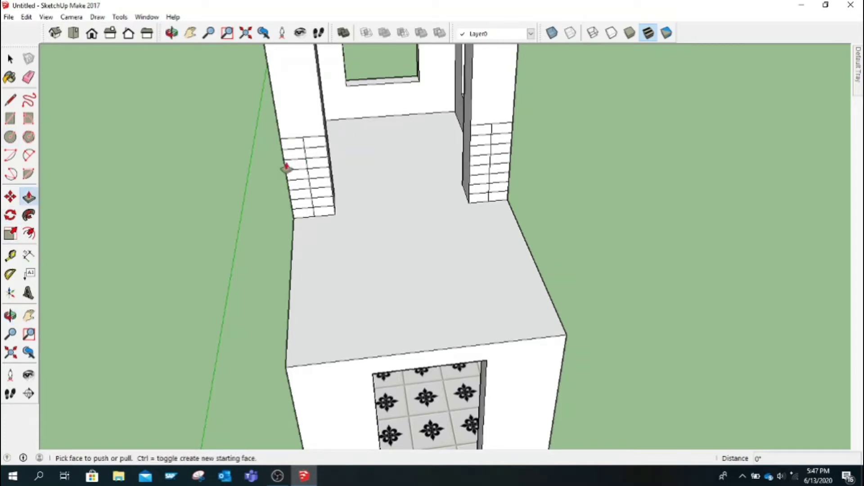
left_click(289, 150)
left_click(288, 279)
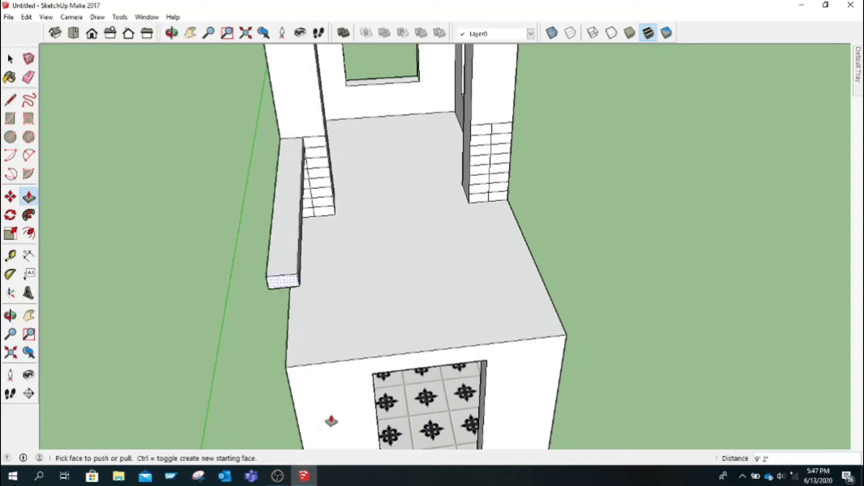
left_click(442, 313)
left_click(412, 298)
key("ctrl+z")
left_click(171, 32)
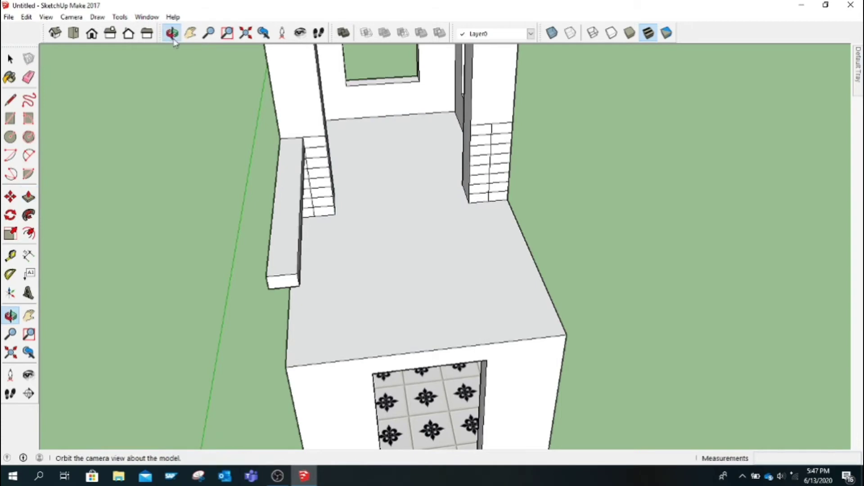
left_click_drag(400, 275, 311, 206)
left_click_drag(384, 224, 353, 240)
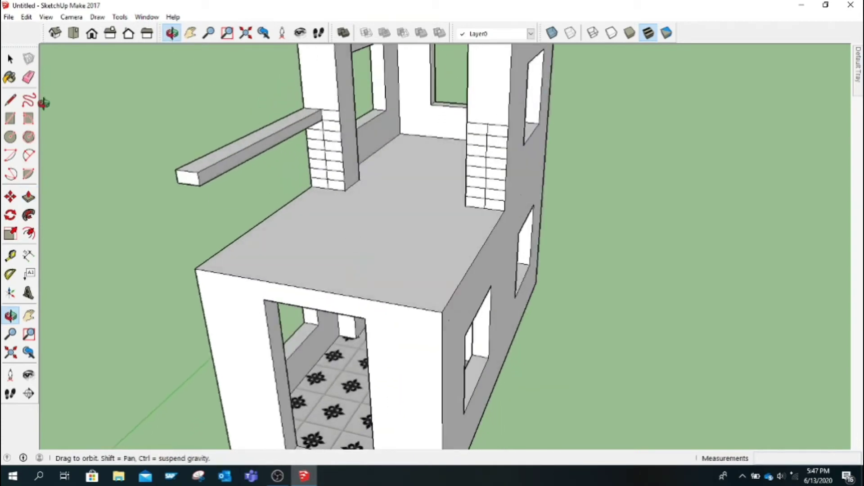
Extrude three more parallel beams stacked below the first on the left column
left_click(28, 197)
left_click(304, 130)
left_click(257, 252)
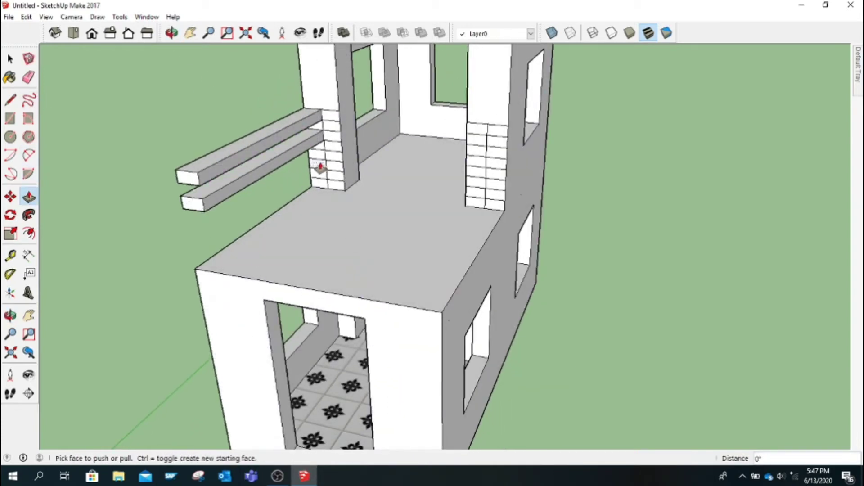
left_click(320, 169)
left_click(247, 329)
left_click(324, 178)
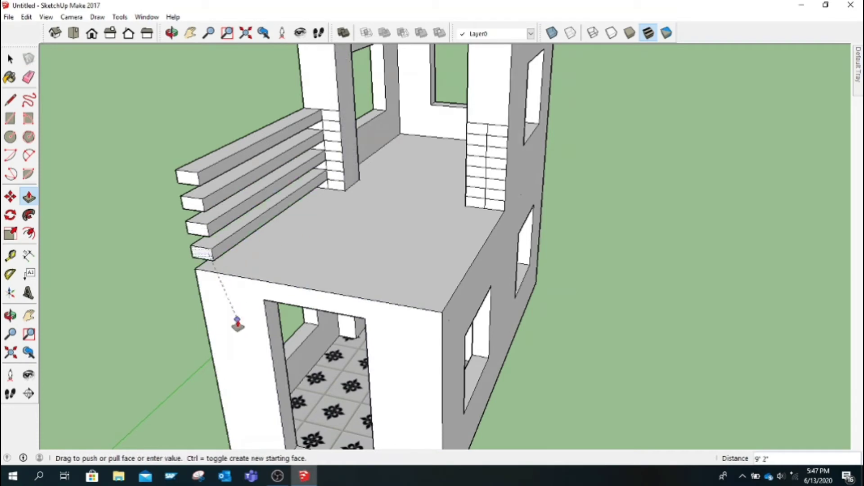
left_click(234, 320)
Extrude three stacked beams from the right column's stepped faces
left_click(489, 141)
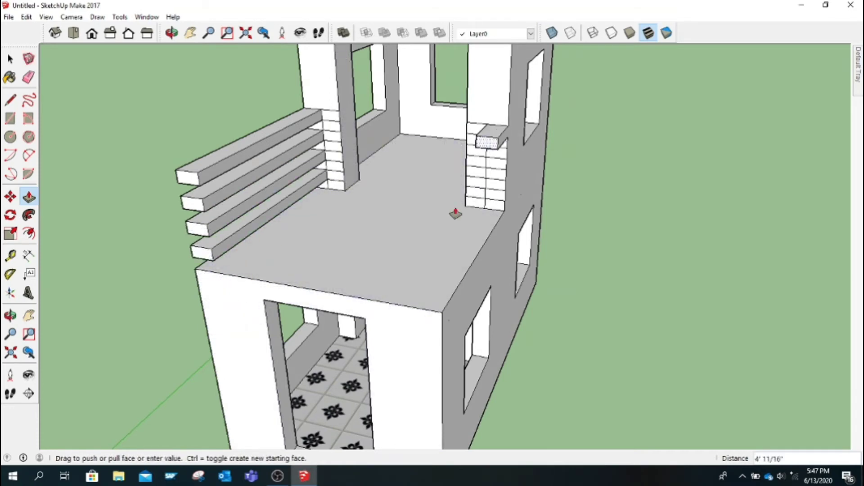
left_click(405, 349)
left_click(398, 366)
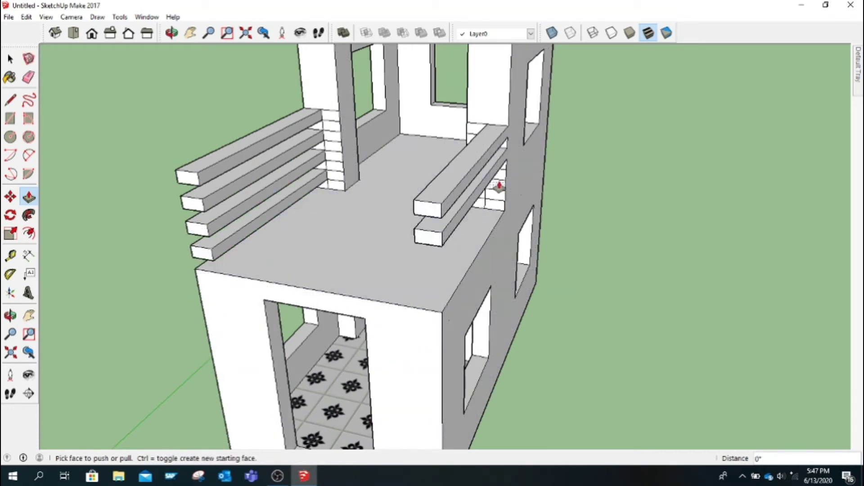
left_click(497, 182)
left_click(421, 365)
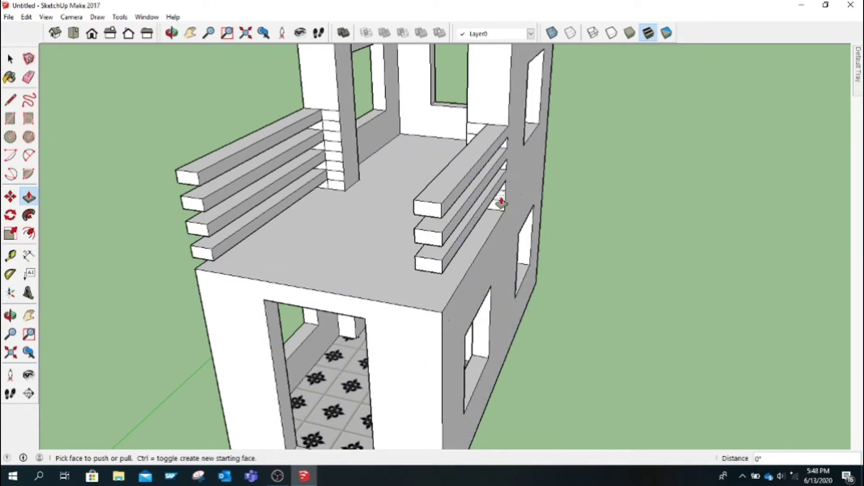
key("o")
mouse_move(347, 148)
left_mouse_down()
mouse_move(388, 200)
mouse_move(290, 247)
mouse_move(448, 250)
mouse_move(515, 241)
mouse_move(512, 261)
mouse_move(174, 110)
left_mouse_up()
Extend the remaining column faces into beams matching the others' length
key("p")
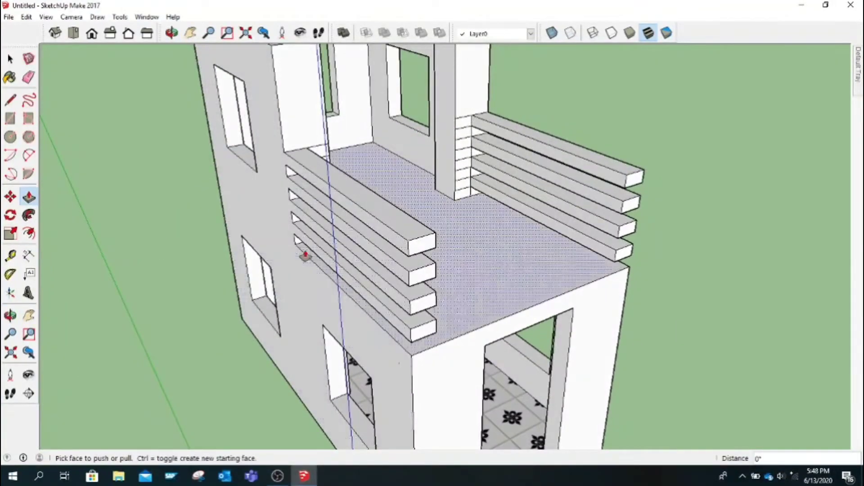
left_click(469, 141)
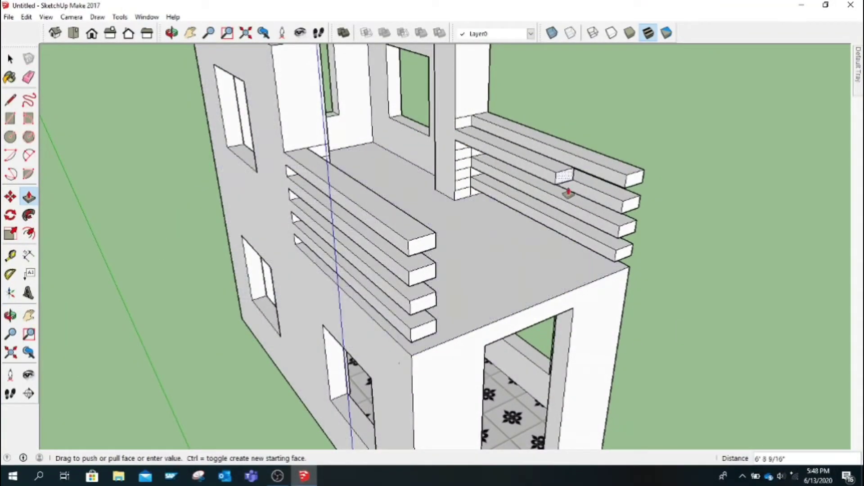
left_click(621, 218)
left_click(463, 154)
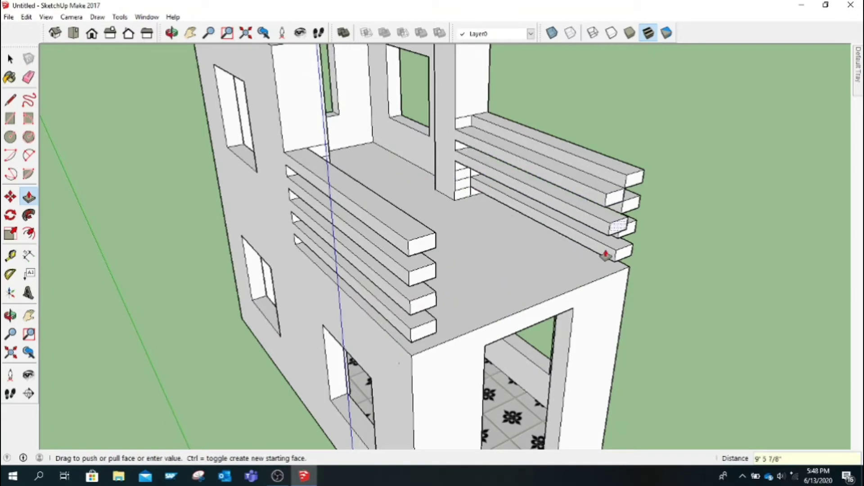
left_click(610, 312)
double_click(467, 183)
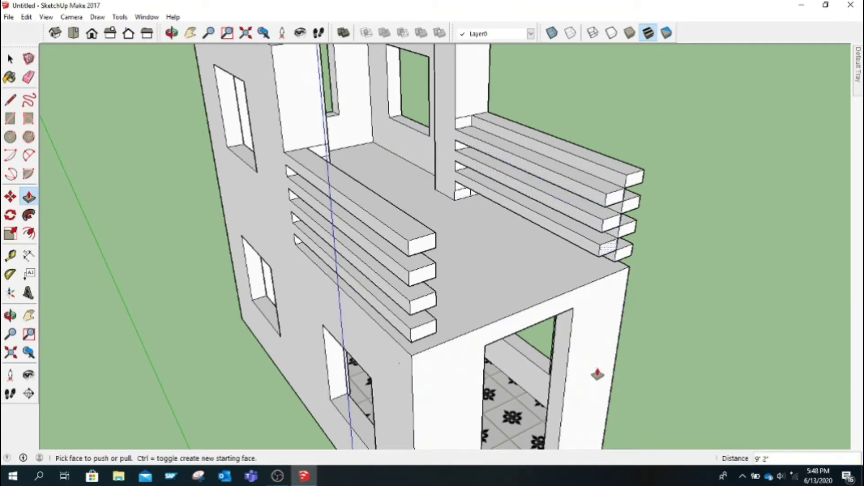
left_click(461, 193)
left_click(581, 344)
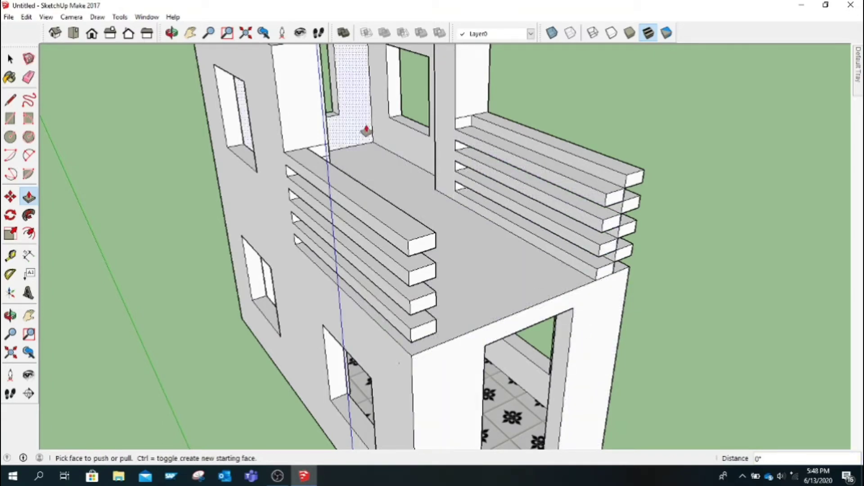
Orbit around the building to check both sides' stacked railings
key("o")
mouse_move(561, 332)
left_mouse_down()
mouse_move(310, 253)
mouse_move(352, 312)
left_mouse_up()
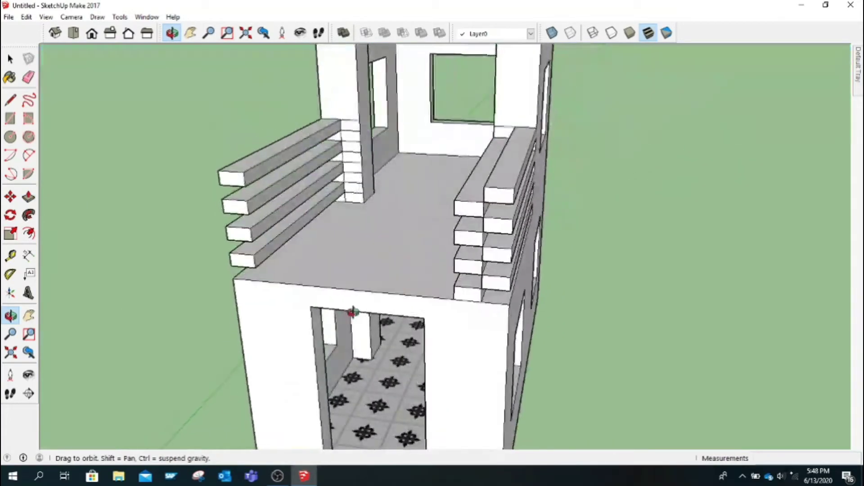
mouse_move(352, 311)
middle_mouse_down()
mouse_move(386, 293)
mouse_move(491, 311)
middle_mouse_up()
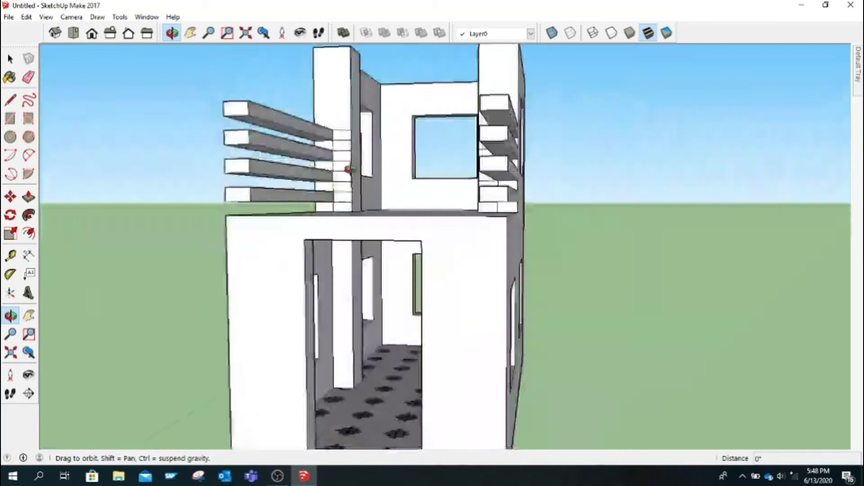
mouse_move(474, 247)
middle_mouse_down()
mouse_move(399, 283)
mouse_move(333, 284)
mouse_move(443, 256)
middle_mouse_up()
mouse_move(444, 255)
left_mouse_down()
mouse_move(334, 247)
mouse_move(346, 252)
mouse_move(311, 234)
left_mouse_up()
Erase the stray step edges between the right-hand rails, then view both rail sets from above
left_click(34, 82)
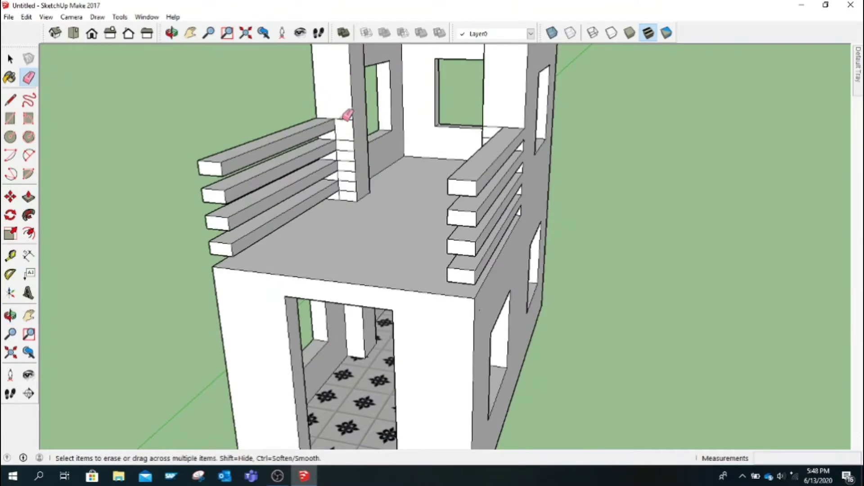
scroll(346, 139, "up", 3)
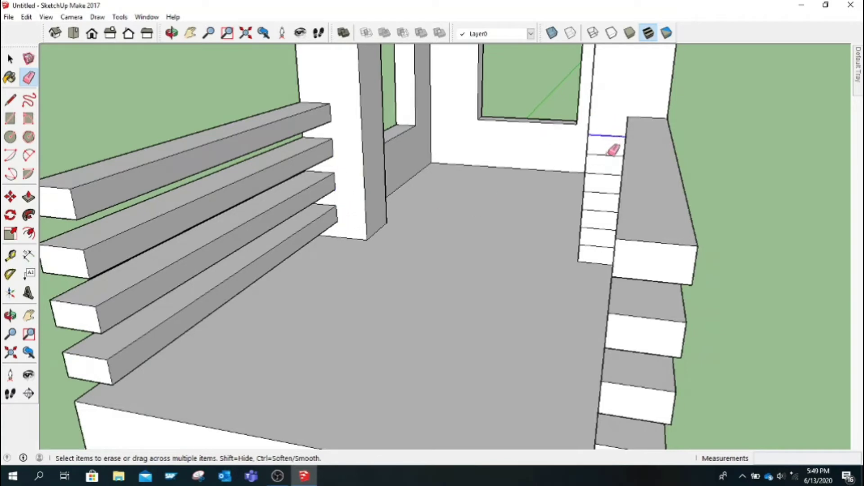
left_click_drag(608, 154, 606, 165)
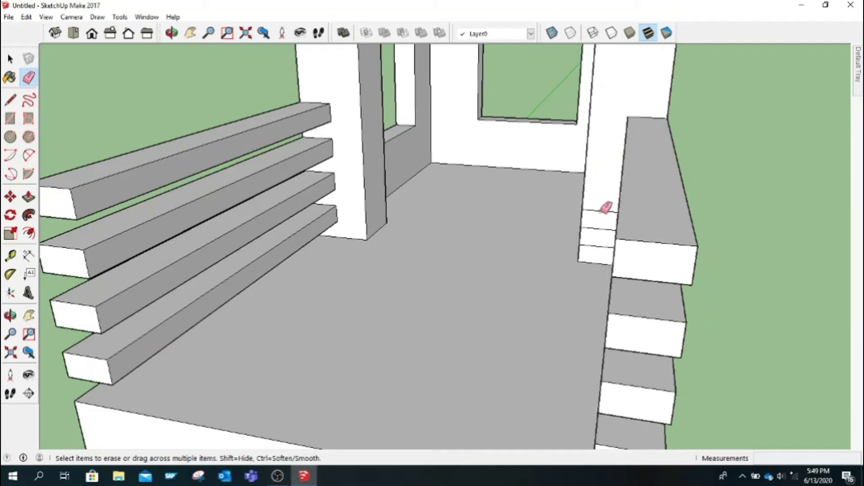
left_click_drag(606, 207, 599, 256)
left_click(171, 33)
left_click_drag(324, 274, 375, 279)
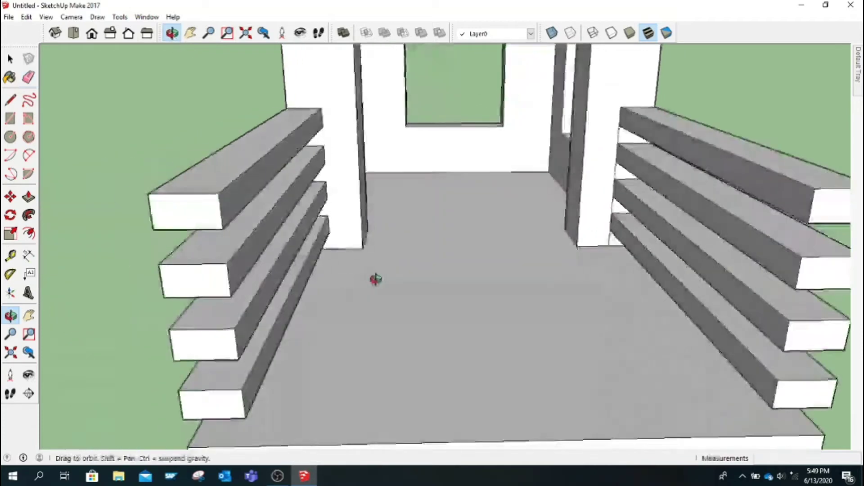
left_click(29, 77)
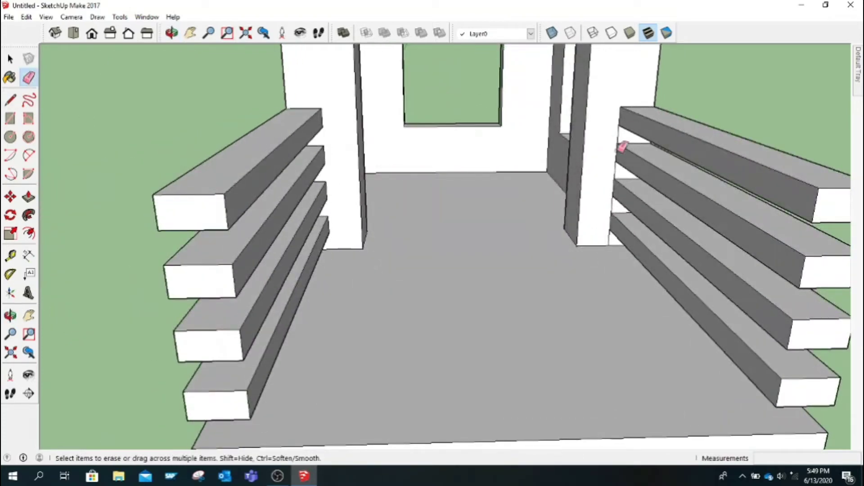
left_click_drag(616, 170, 619, 135)
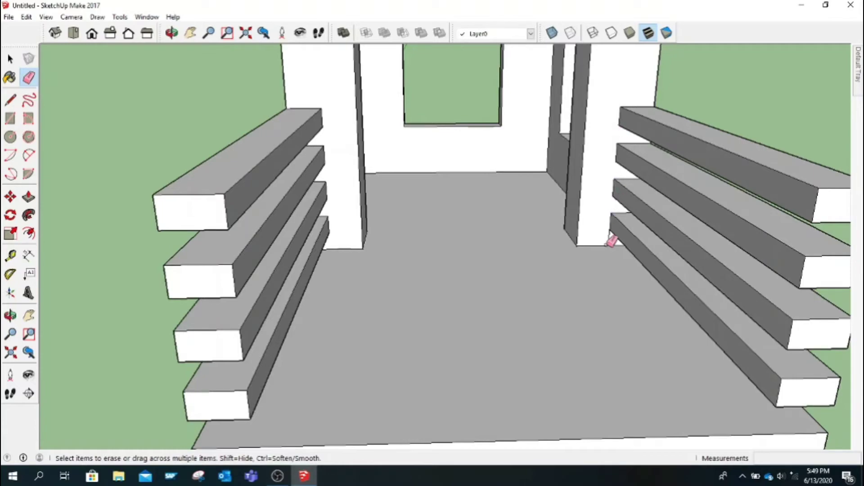
left_click(171, 33)
mouse_move(180, 45)
left_mouse_down()
mouse_move(320, 162)
mouse_move(270, 245)
mouse_move(270, 218)
mouse_move(286, 247)
mouse_move(324, 272)
mouse_move(351, 238)
mouse_move(328, 293)
mouse_move(359, 283)
mouse_move(312, 280)
mouse_move(372, 286)
mouse_move(311, 282)
left_mouse_up()
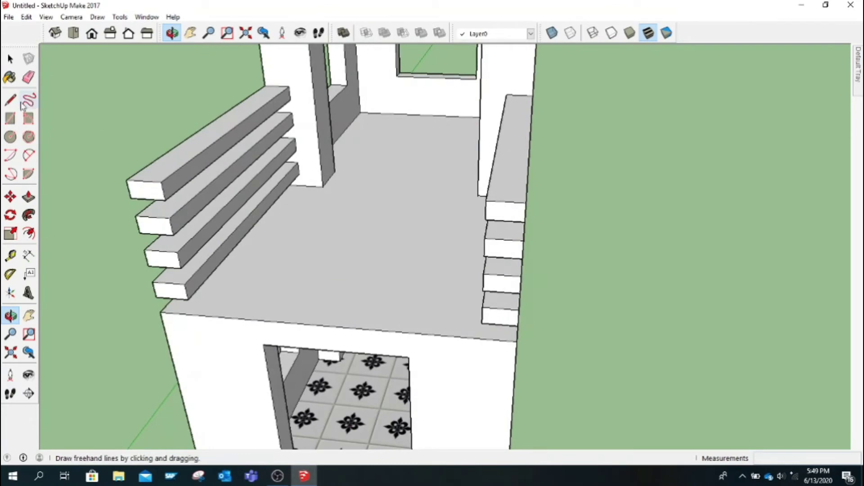
Draw vertical cross lines across the side faces of the top two left rails
left_click(10, 99)
left_click(126, 180)
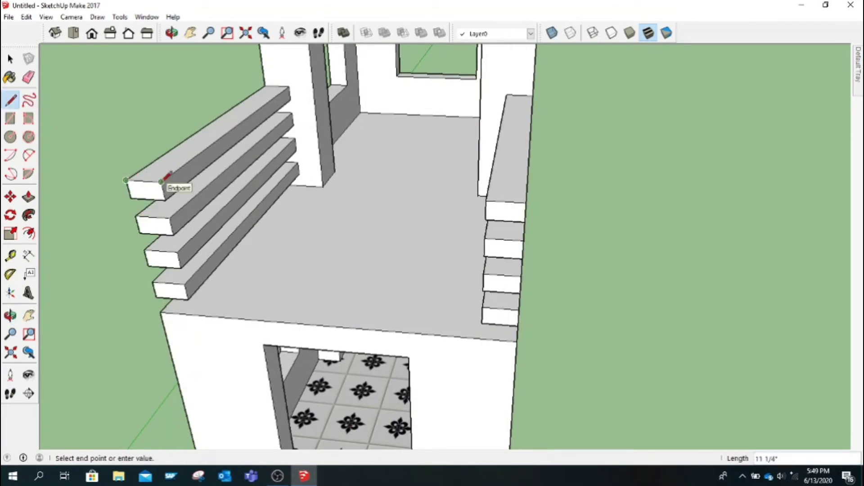
key("Escape")
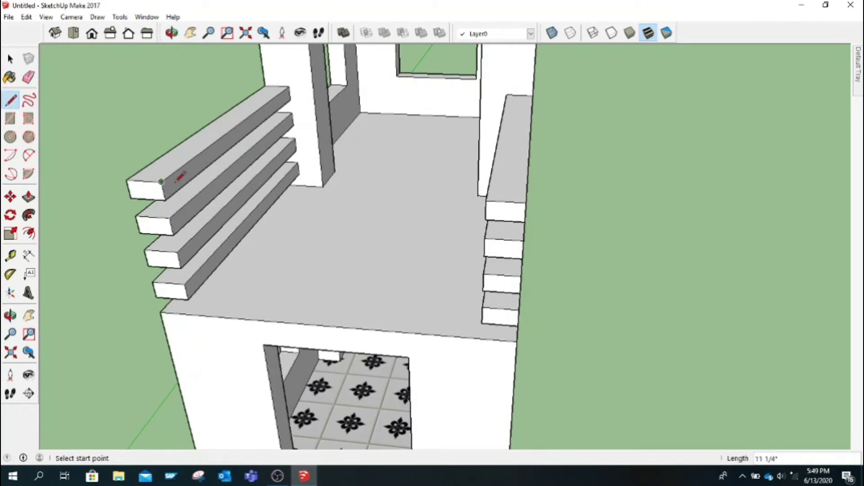
scroll(182, 178, "up", 2)
scroll(187, 181, "up", 3)
left_click(145, 198)
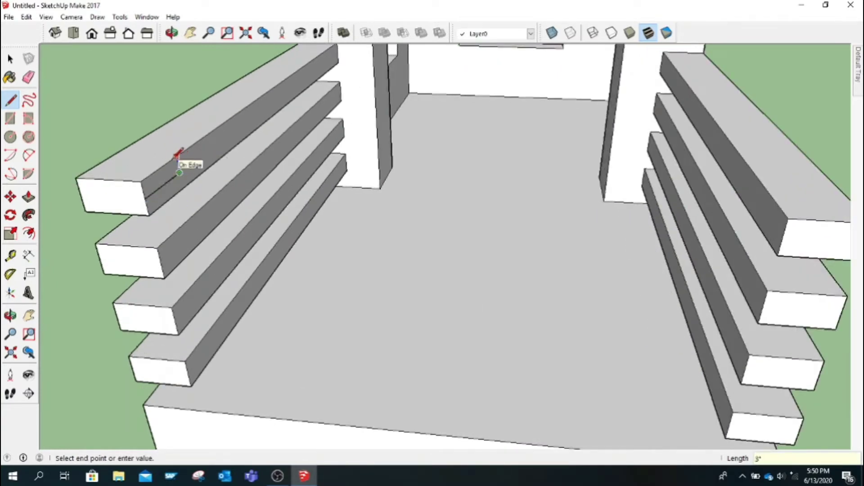
left_click(178, 157)
left_click(162, 257)
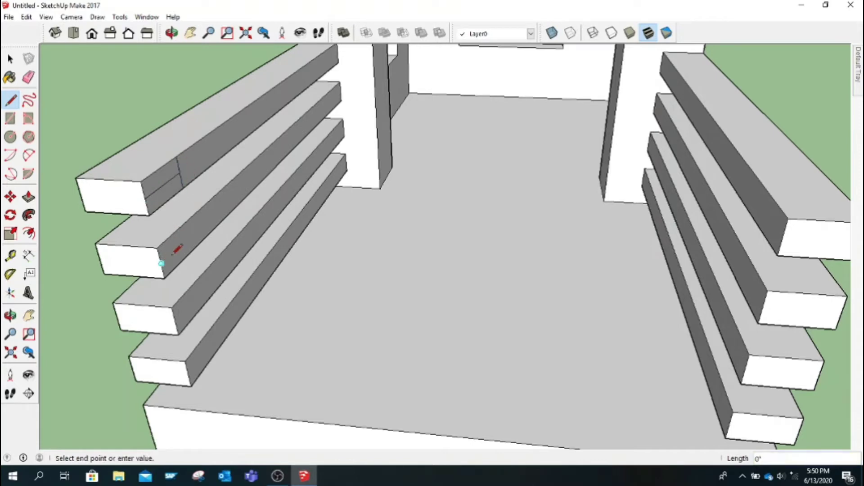
left_click(192, 233)
left_click(192, 233)
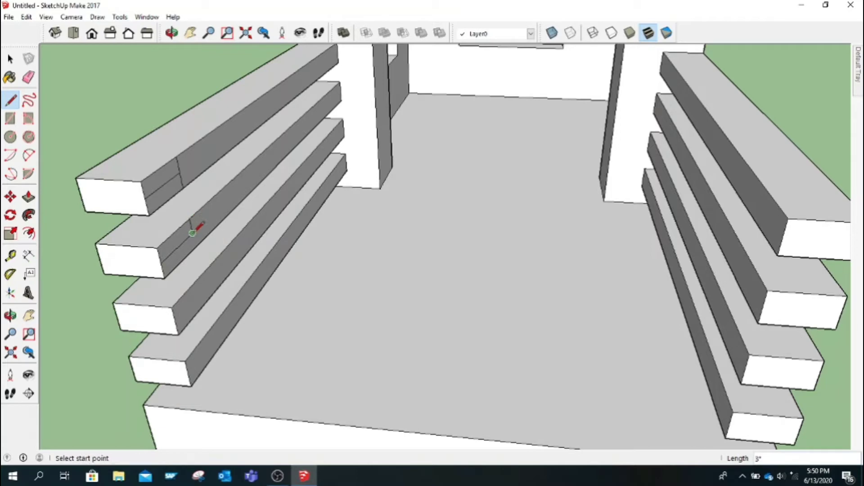
left_click(195, 247)
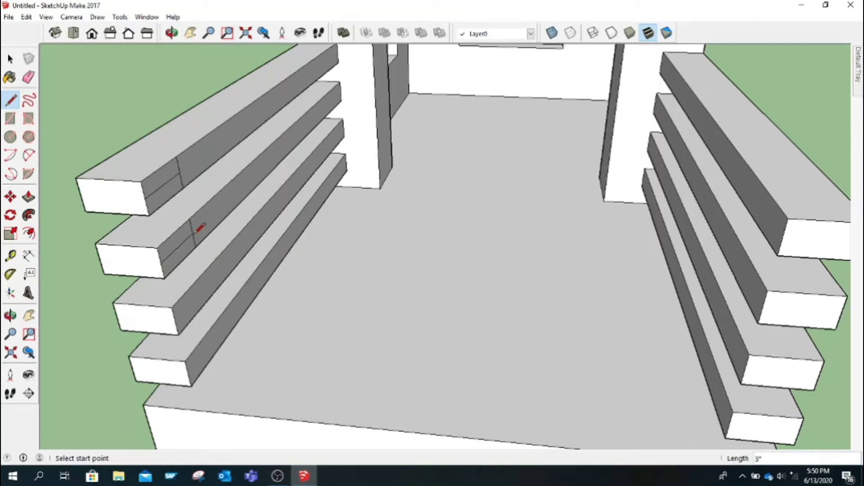
Draw cross lines on the third and fourth left rails and view the whole balcony
left_click(201, 275)
left_click(206, 301)
left_click(212, 327)
left_click(221, 348)
left_click(29, 78)
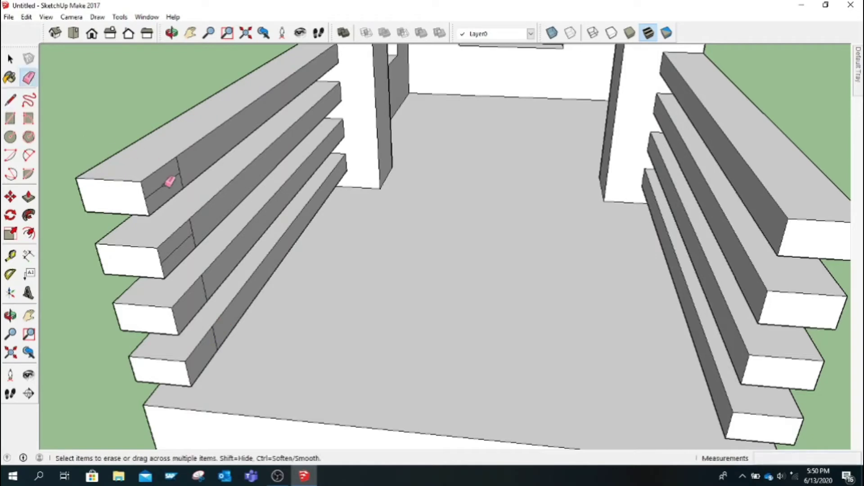
middle_click_drag(256, 180, 202, 163)
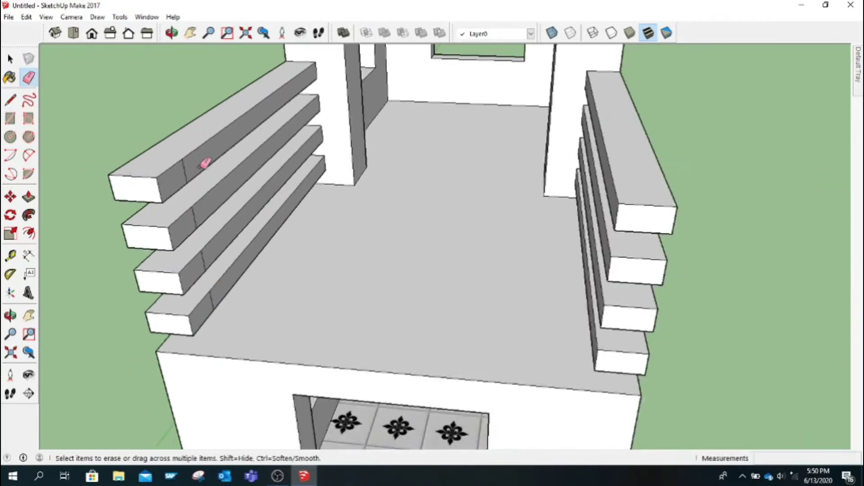
left_click(29, 197)
Extend the end faces of all four left rails across the front to the right-hand rails
left_click(179, 188)
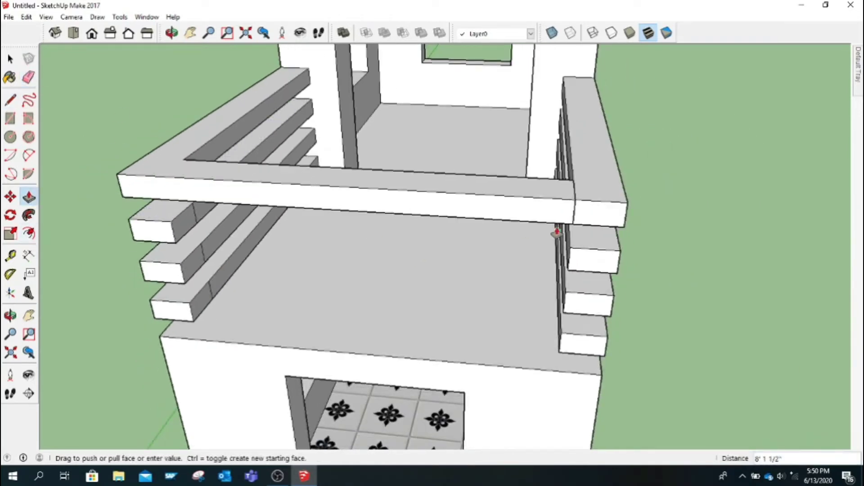
left_click(575, 220)
left_click(181, 239)
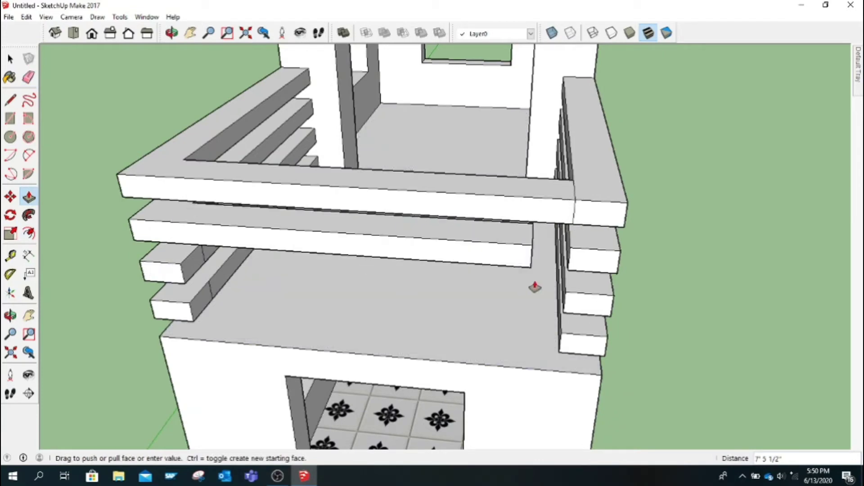
left_click(571, 276)
left_click(216, 278)
left_click(569, 317)
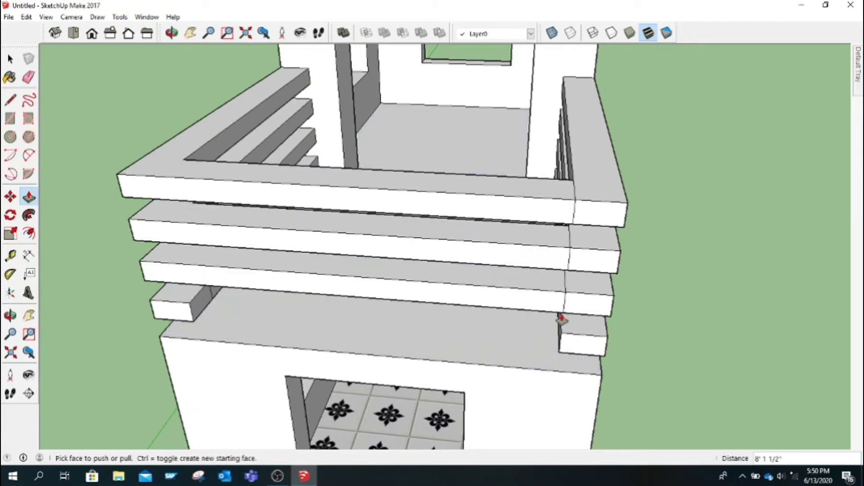
left_click(251, 314)
left_click(197, 312)
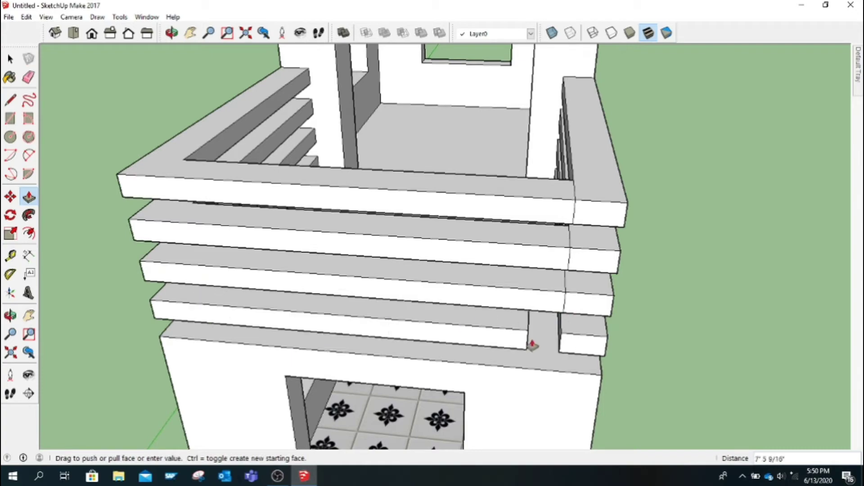
left_click(561, 350)
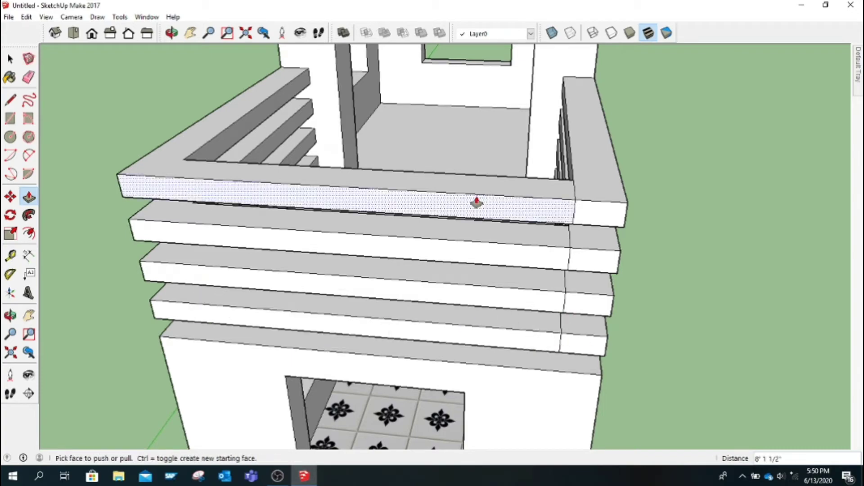
left_click(171, 33)
left_click_drag(427, 265, 364, 354)
scroll(451, 361, "down", 5)
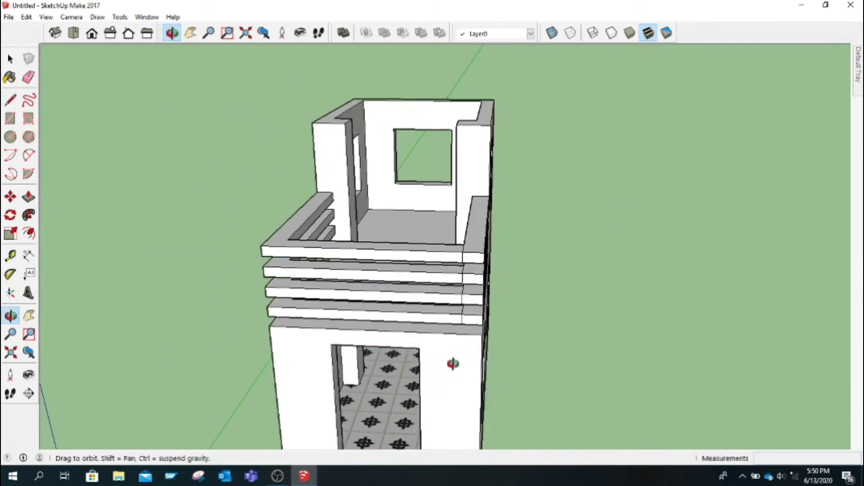
mouse_move(452, 361)
left_mouse_down()
mouse_move(370, 303)
mouse_move(418, 356)
mouse_move(399, 384)
mouse_move(395, 368)
left_mouse_up()
scroll(395, 368, "up", 3)
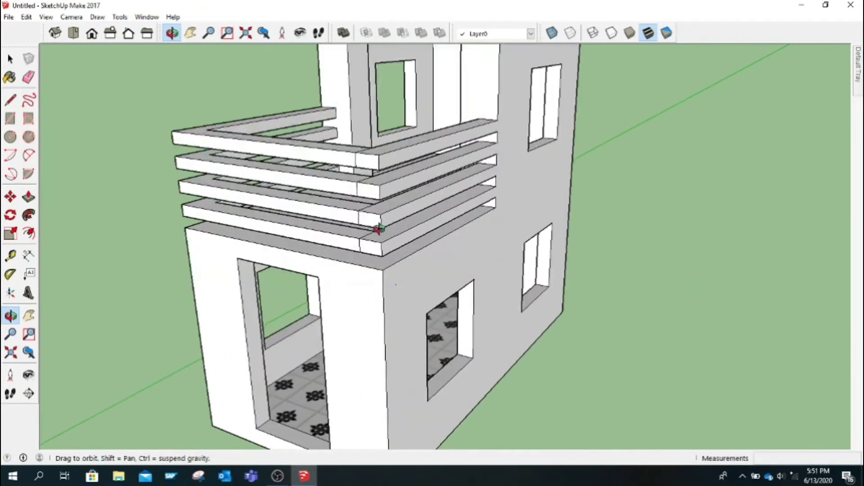
scroll(395, 368, "up", 2)
left_click(29, 77)
scroll(353, 126, "up", 2)
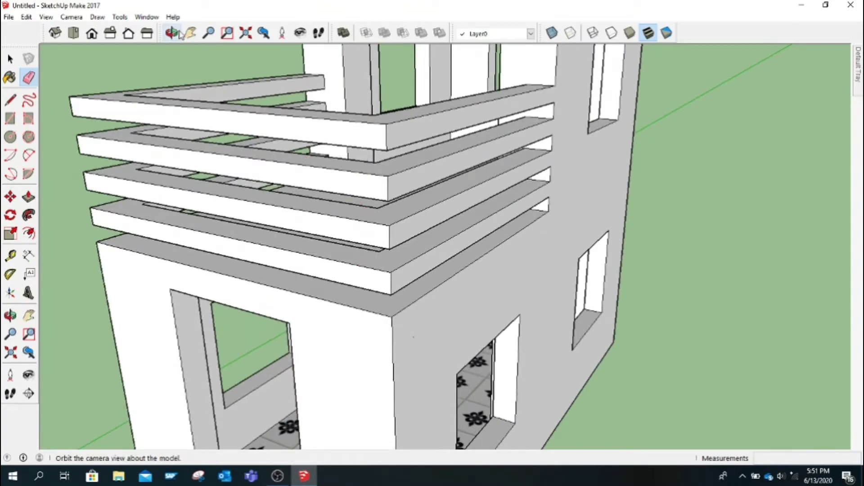
left_click(171, 33)
mouse_move(447, 260)
left_mouse_down()
mouse_move(553, 187)
mouse_move(502, 281)
mouse_move(515, 335)
mouse_move(440, 303)
mouse_move(584, 291)
mouse_move(463, 370)
mouse_move(479, 388)
mouse_move(371, 422)
mouse_move(243, 353)
mouse_move(492, 421)
left_mouse_up()
key("h")
left_click_drag(242, 57, 168, 63)
left_click(172, 32)
scroll(404, 233, "up", 3)
left_click_drag(404, 233, 295, 250)
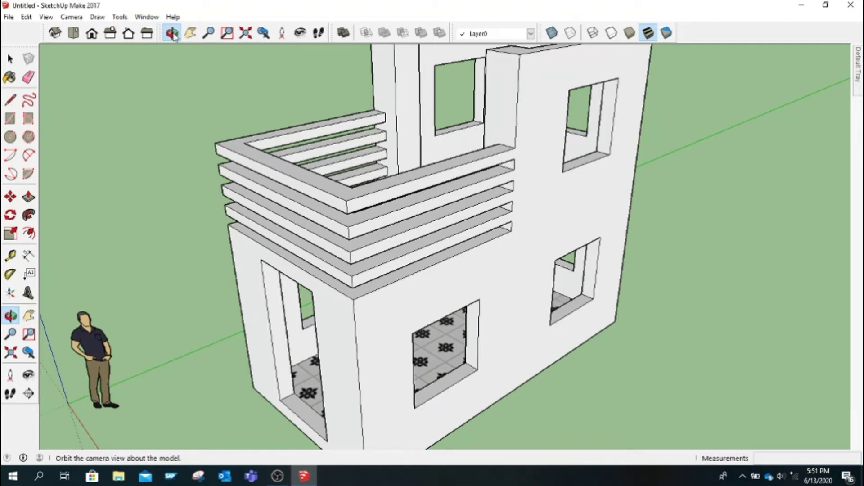
left_click(191, 33)
middle_click_drag(309, 115, 311, 149)
left_click_drag(310, 148, 312, 190)
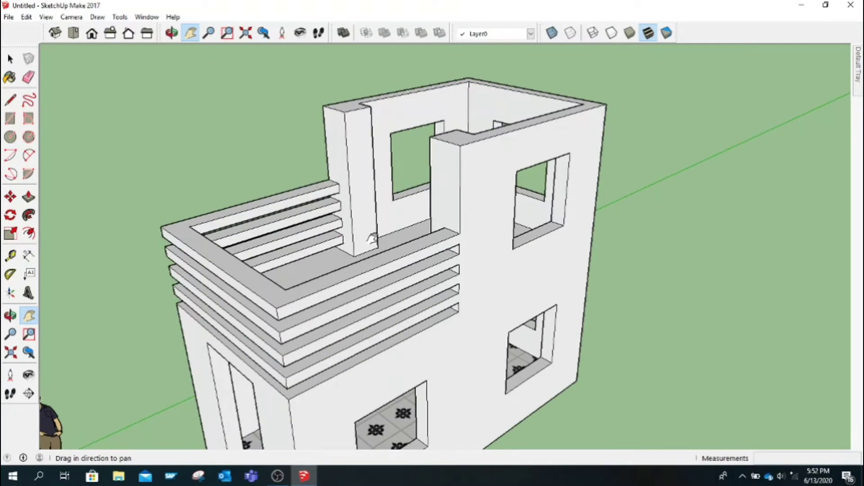
middle_click_drag(372, 238, 393, 279)
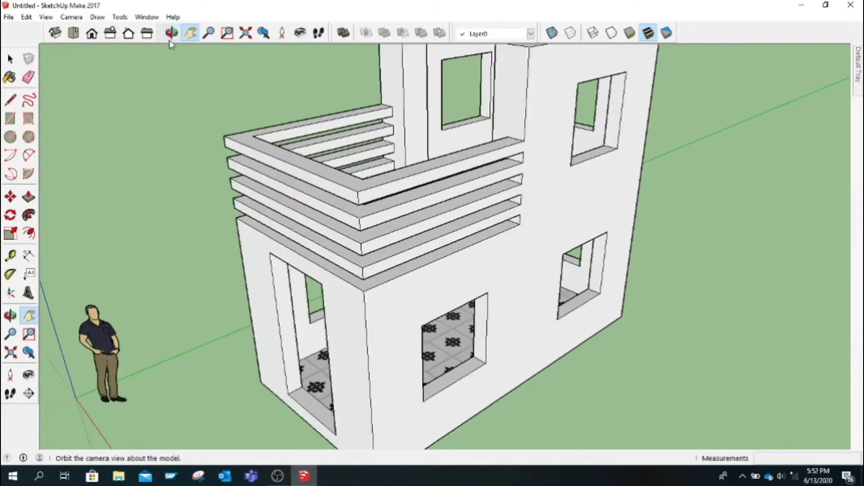
left_click(171, 33)
mouse_move(385, 199)
left_mouse_down()
mouse_move(511, 236)
mouse_move(392, 270)
mouse_move(468, 178)
mouse_move(430, 273)
mouse_move(360, 203)
left_mouse_up()
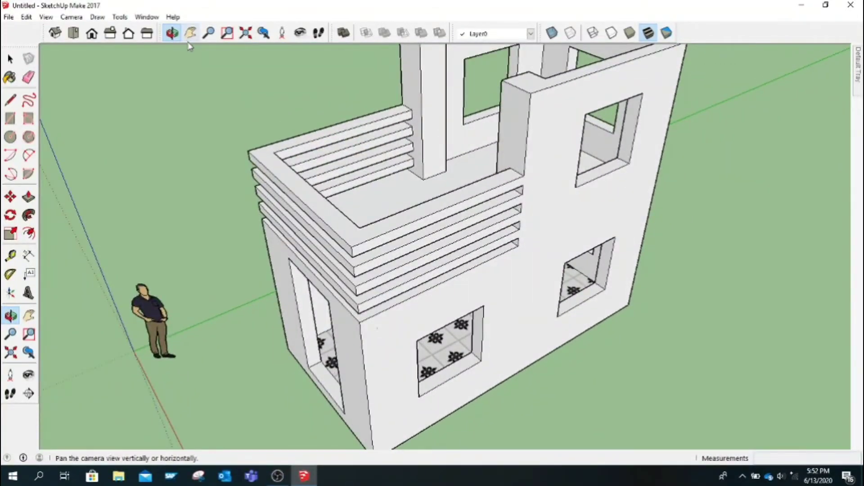
left_click(191, 33)
mouse_move(363, 149)
left_mouse_down()
mouse_move(349, 193)
mouse_move(276, 218)
mouse_move(282, 223)
left_mouse_up()
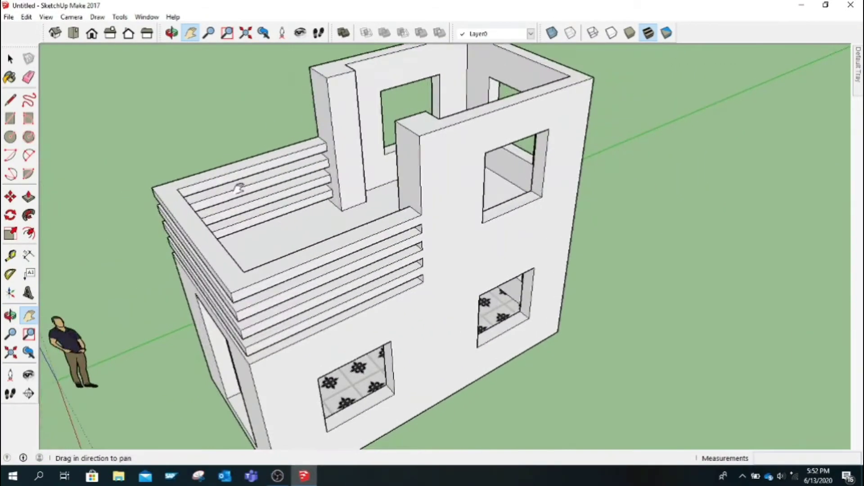
left_click_drag(204, 66, 341, 161)
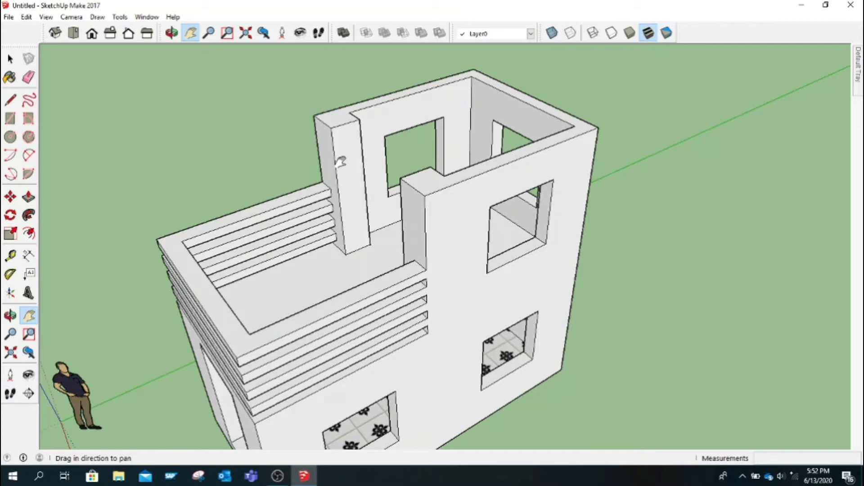
Raise the back wall's top face to the new roof height
left_click(10, 100)
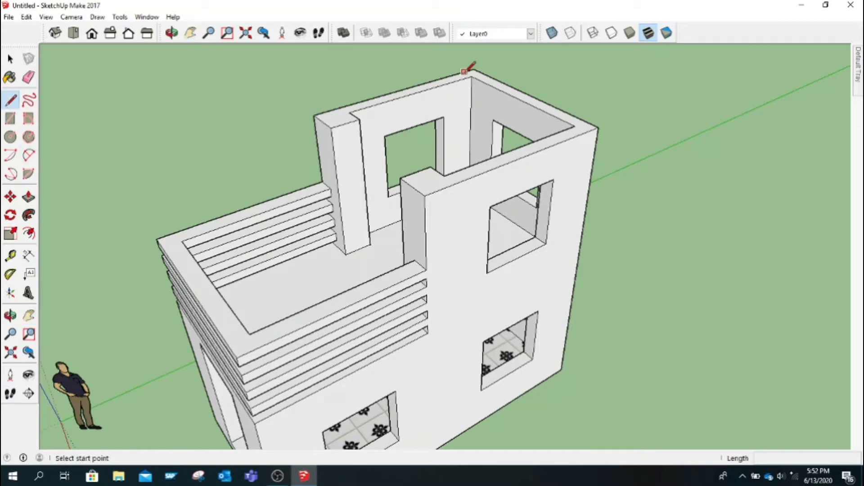
left_click(471, 76)
left_click(575, 125)
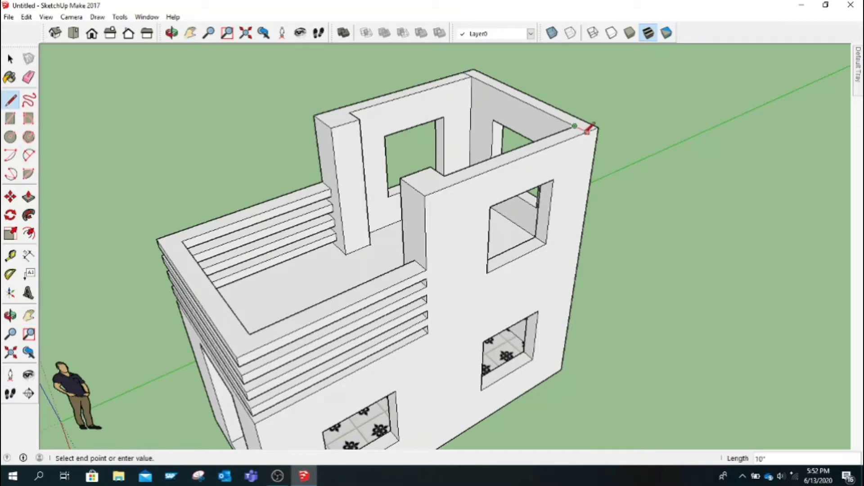
key("Escape")
left_click(28, 197)
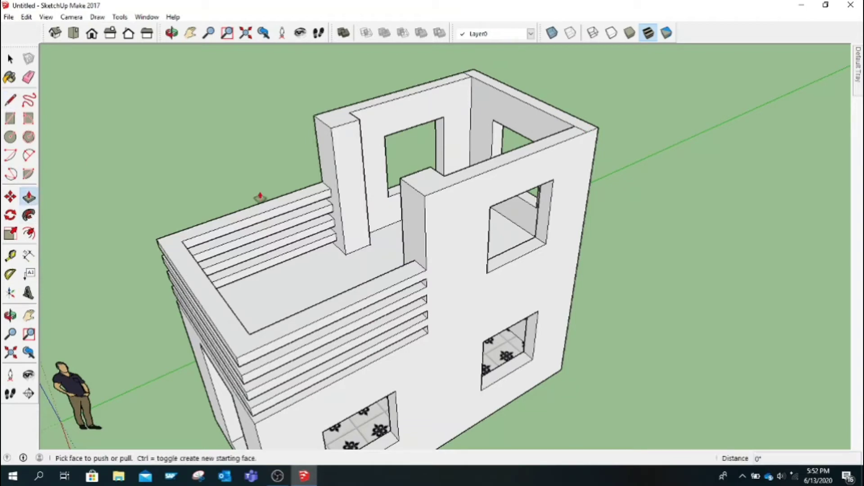
left_click(498, 89)
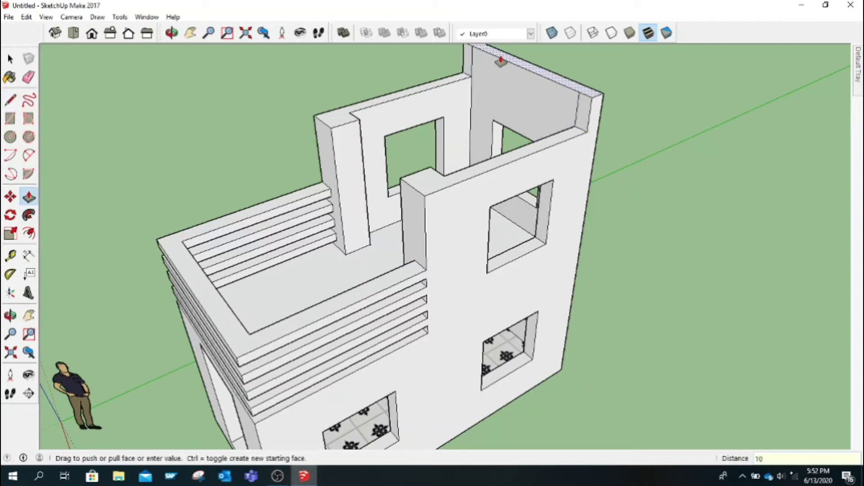
key("Return")
left_click(28, 77)
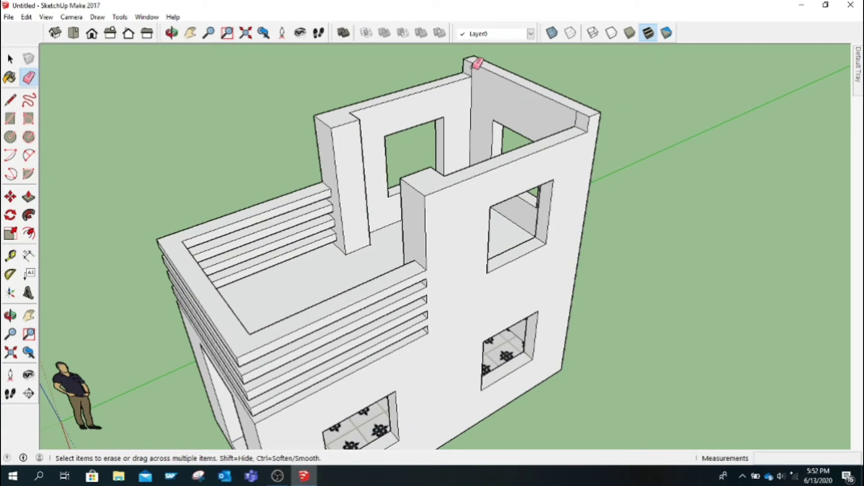
left_click(29, 196)
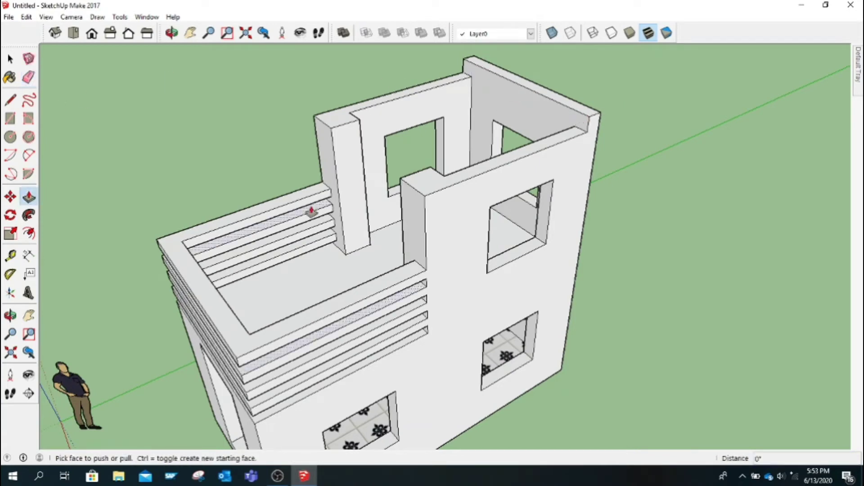
Draw the right wall's top edge and pull the top strip 10' across into a flat roof
key("l")
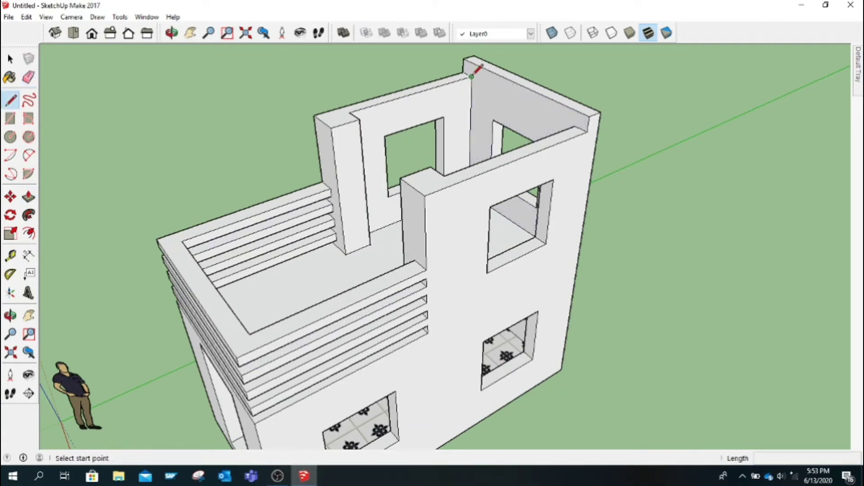
left_click(472, 76)
left_click(585, 121)
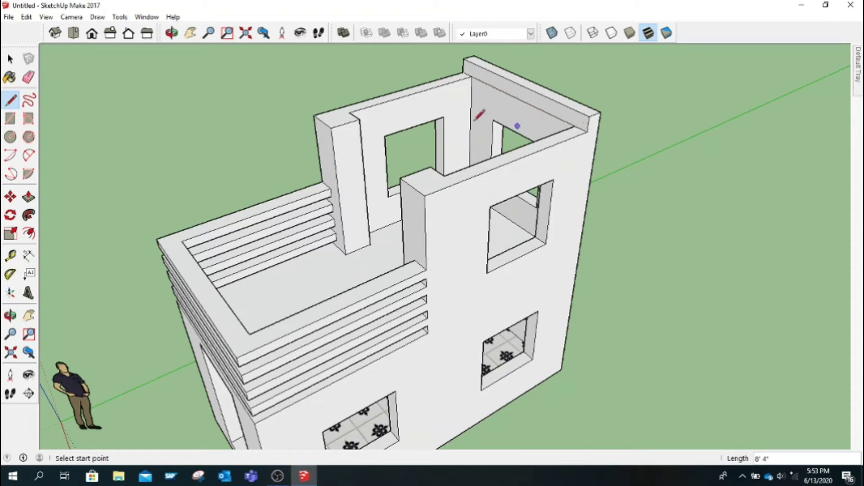
left_click(29, 197)
left_click_drag(531, 90, 232, 251)
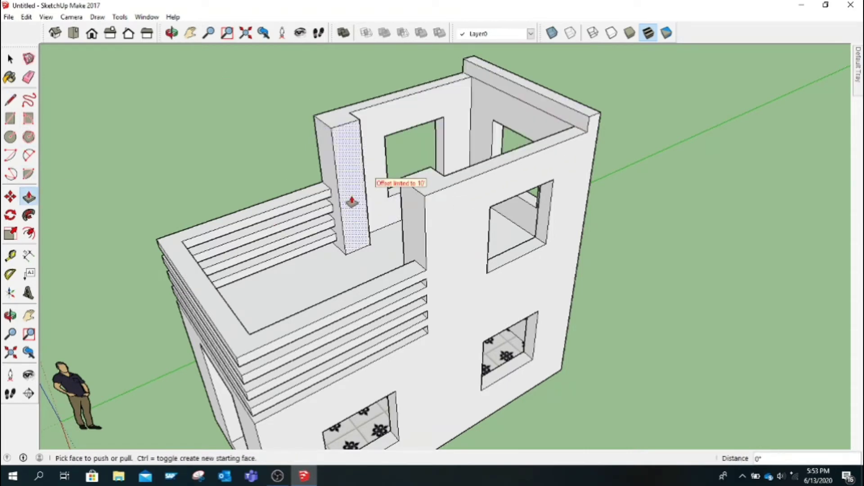
left_click(412, 237)
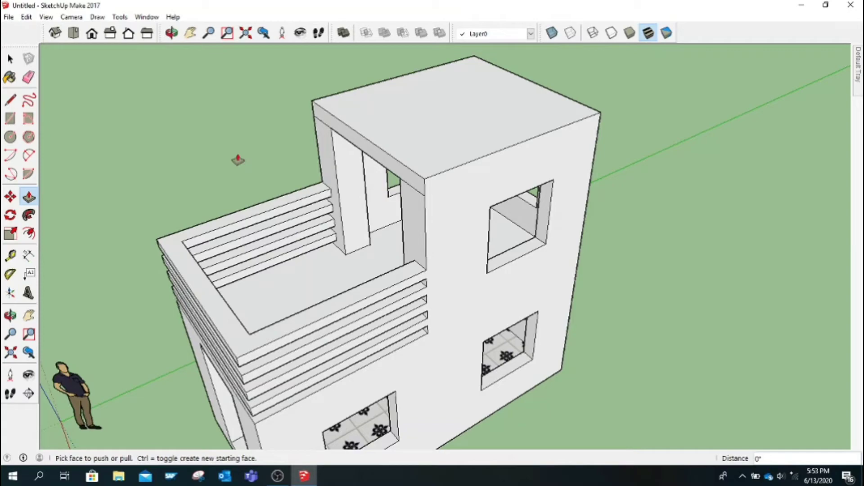
left_click(172, 33)
left_click_drag(451, 234, 287, 258)
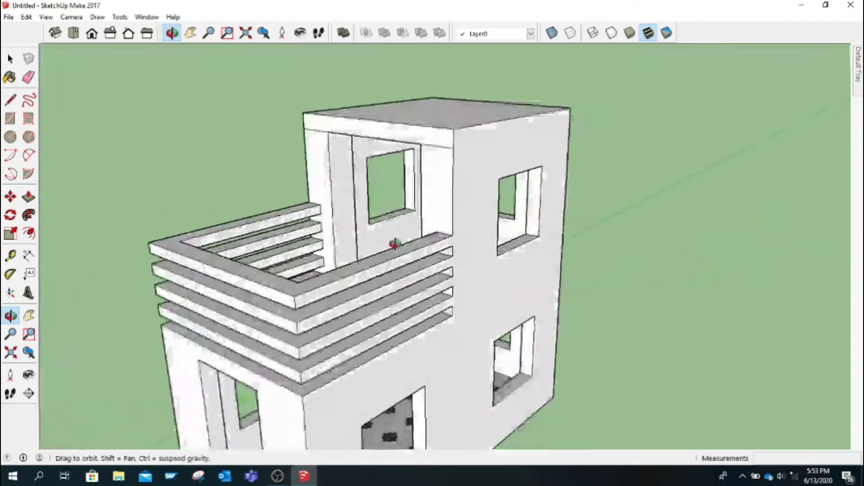
Orbit and zoom to face the front facade with its two ground-floor windows
left_click(28, 77)
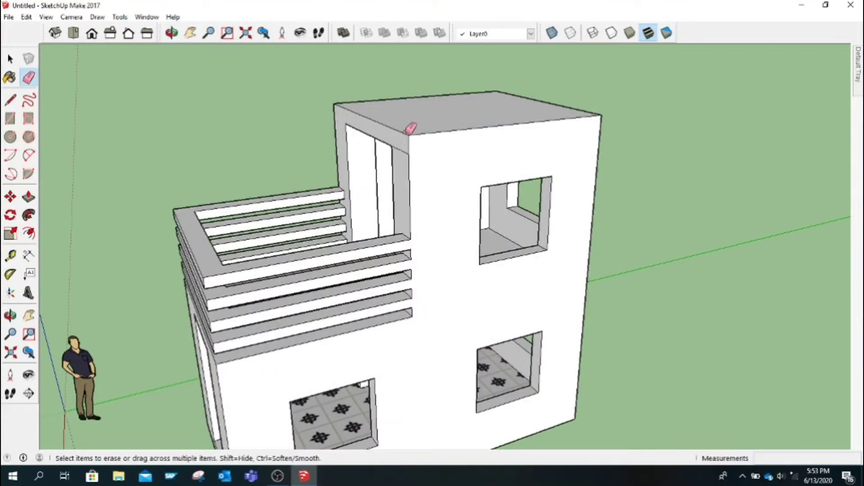
left_click(172, 33)
left_click_drag(352, 179, 363, 207)
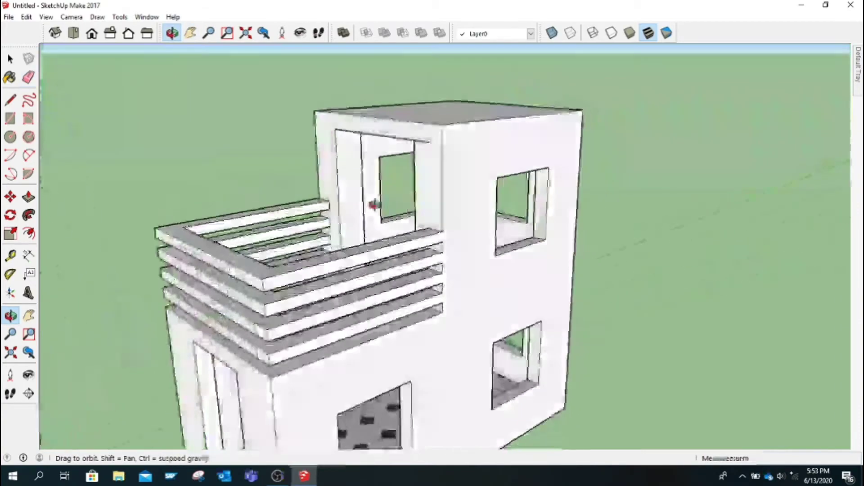
left_click(28, 78)
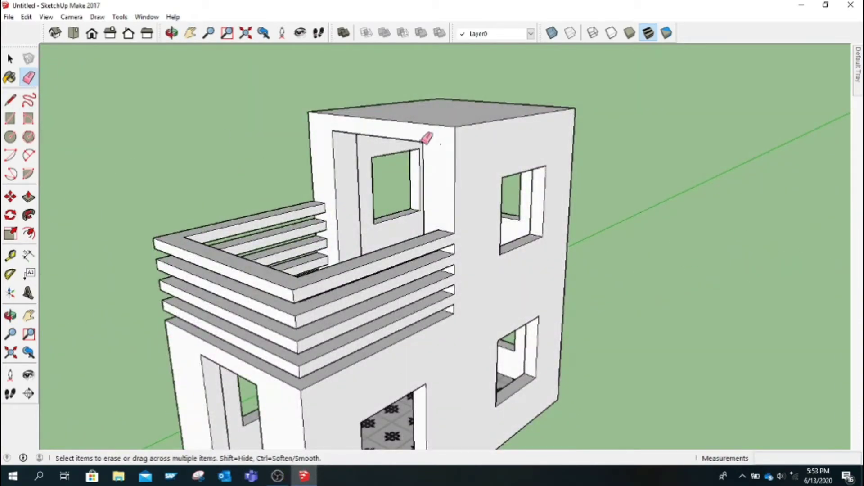
left_click(172, 33)
mouse_move(469, 208)
left_mouse_down()
mouse_move(260, 198)
mouse_move(439, 255)
mouse_move(428, 248)
mouse_move(532, 248)
mouse_move(412, 194)
mouse_move(544, 217)
mouse_move(386, 203)
mouse_move(502, 213)
mouse_move(488, 224)
mouse_move(503, 202)
mouse_move(396, 202)
mouse_move(481, 245)
mouse_move(473, 303)
mouse_move(486, 325)
mouse_move(465, 256)
mouse_move(428, 324)
mouse_move(413, 314)
mouse_move(290, 323)
left_mouse_up()
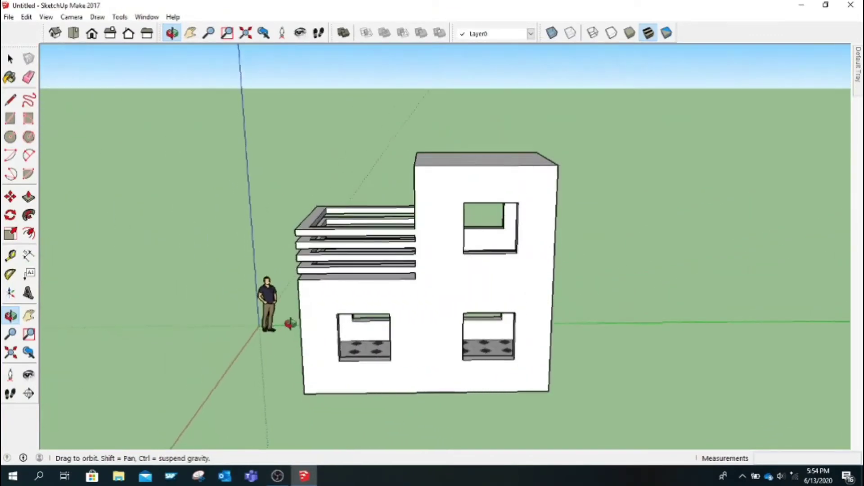
mouse_move(414, 255)
left_mouse_down()
mouse_move(471, 293)
mouse_move(492, 293)
mouse_move(492, 309)
mouse_move(415, 317)
mouse_move(494, 285)
left_mouse_up()
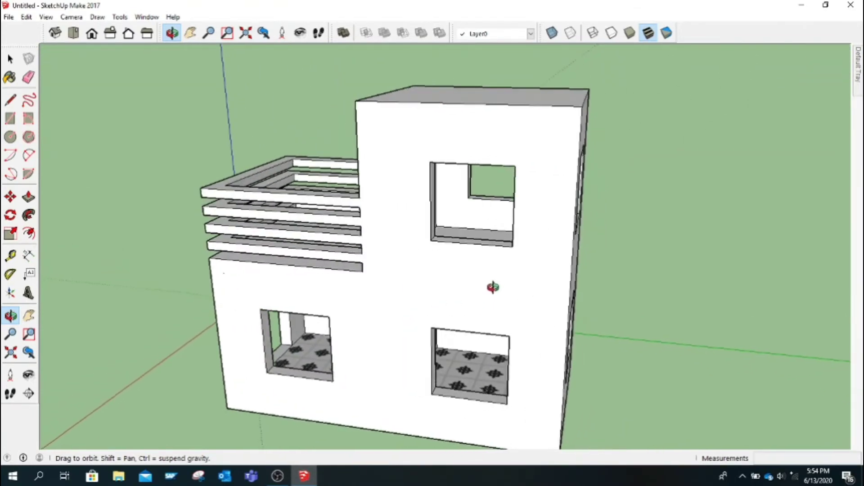
scroll(492, 287, "up", 2)
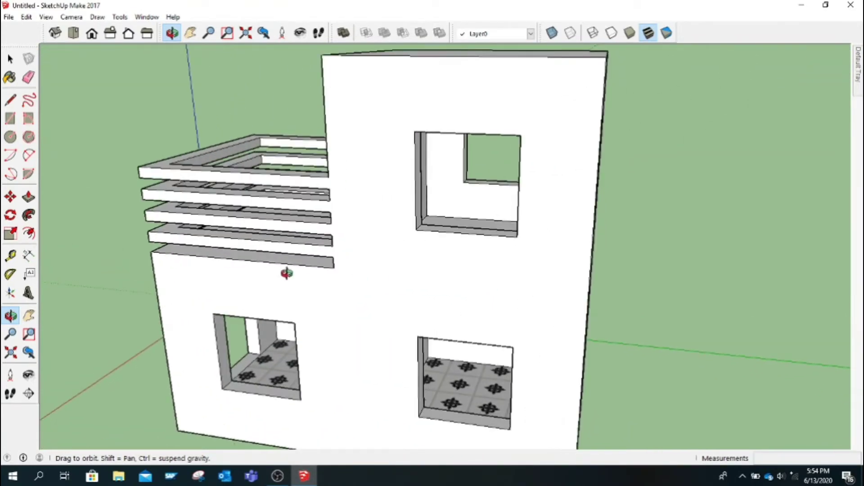
left_click(28, 233)
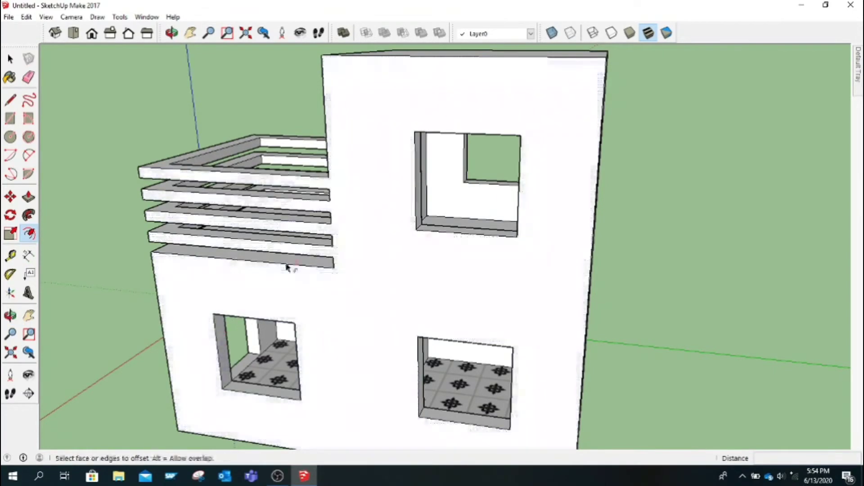
key("l")
left_click(253, 318)
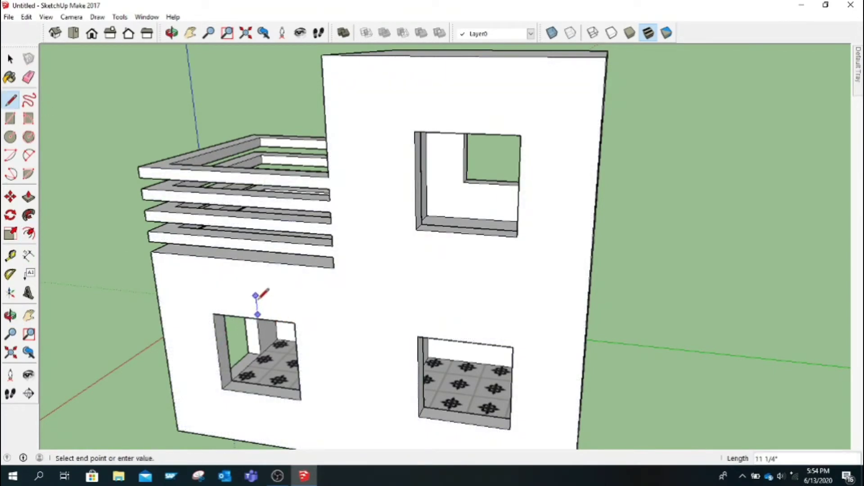
left_click(253, 317)
left_click(252, 303)
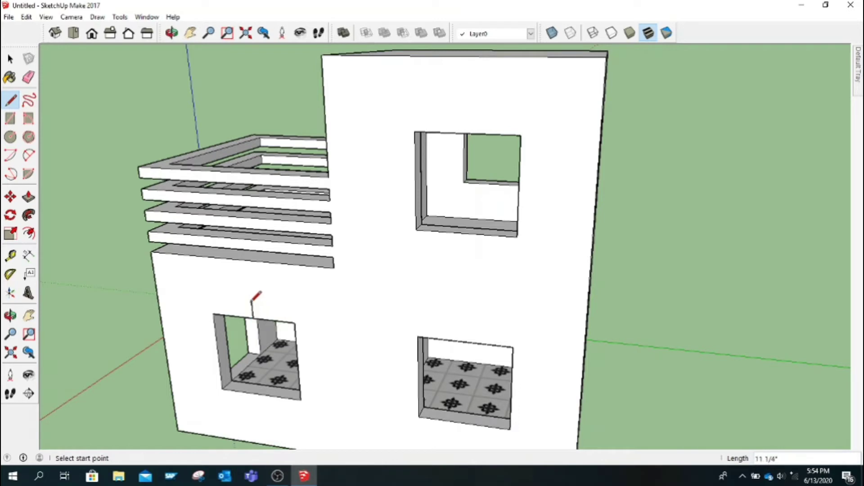
type("1'")
left_click(251, 299)
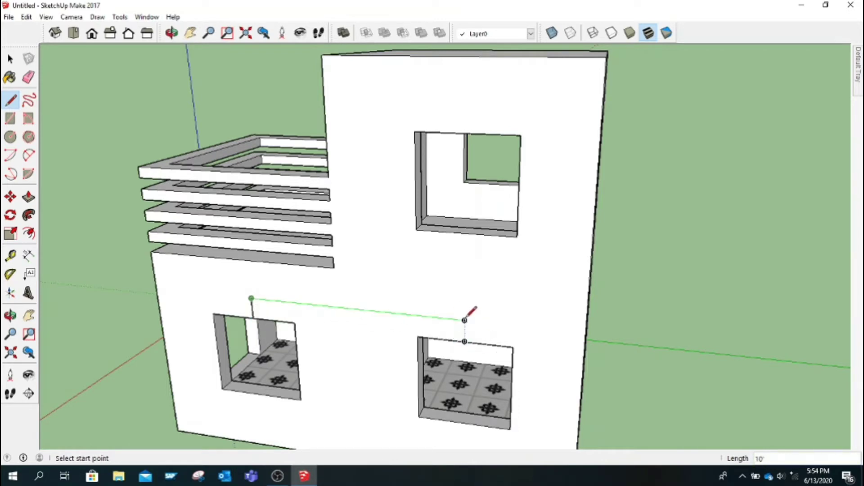
left_click(466, 321)
left_click(465, 341)
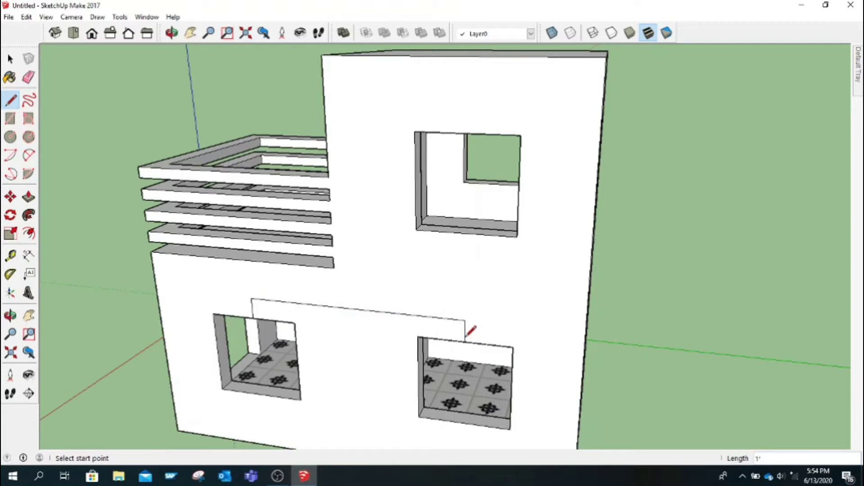
left_click(253, 308)
left_click(465, 328)
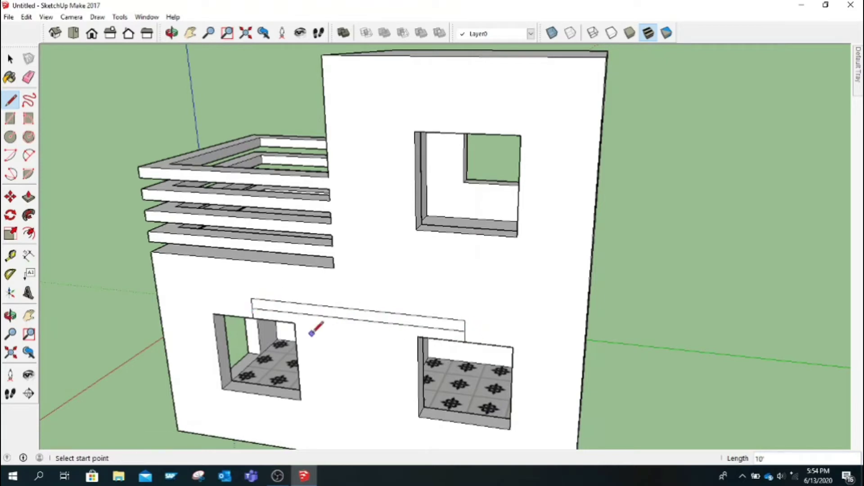
left_click(251, 308)
left_click(212, 303)
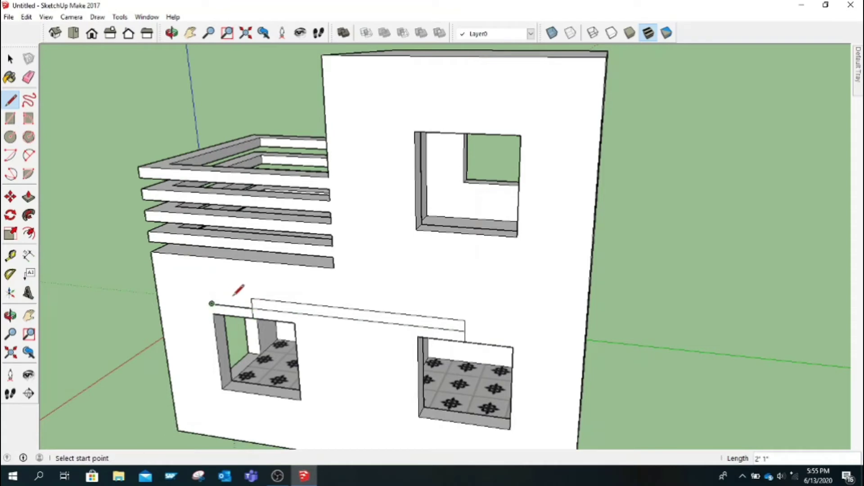
left_click(465, 331)
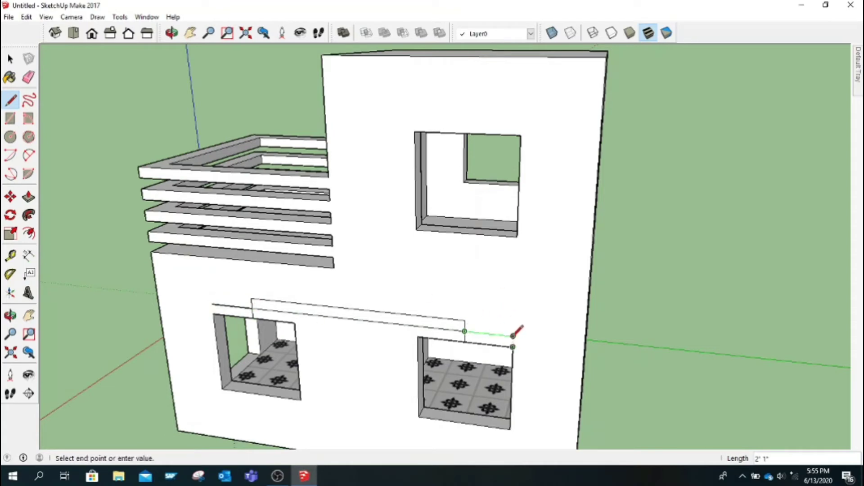
left_click(513, 336)
middle_click_drag(315, 274, 293, 209, "shift")
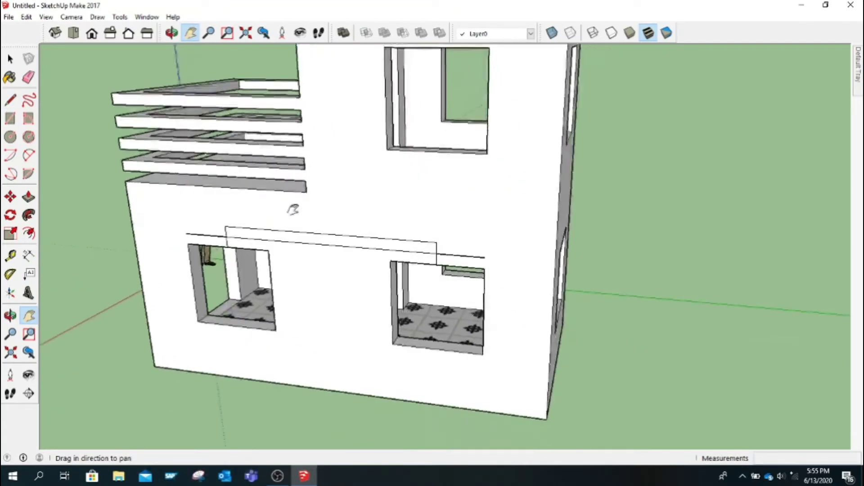
mouse_move(228, 154)
middle_mouse_down()
mouse_move(259, 326)
mouse_move(314, 332)
mouse_move(302, 318)
mouse_move(326, 309)
mouse_move(405, 314)
middle_mouse_up()
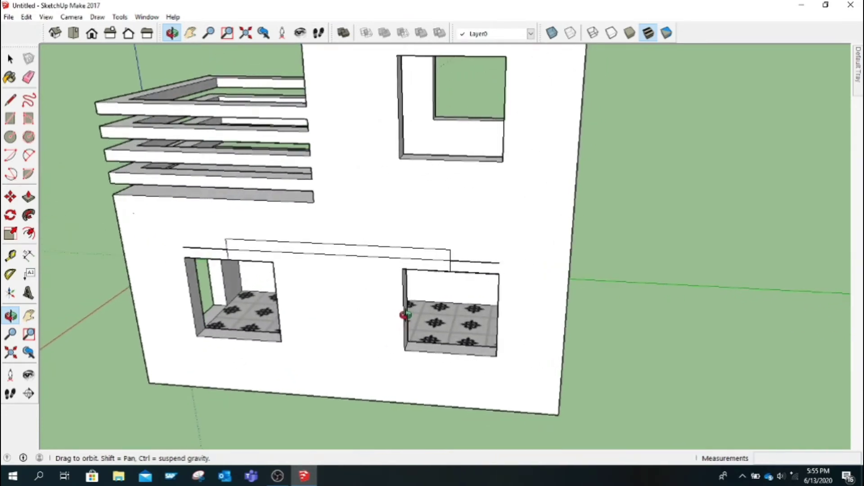
left_click(11, 100)
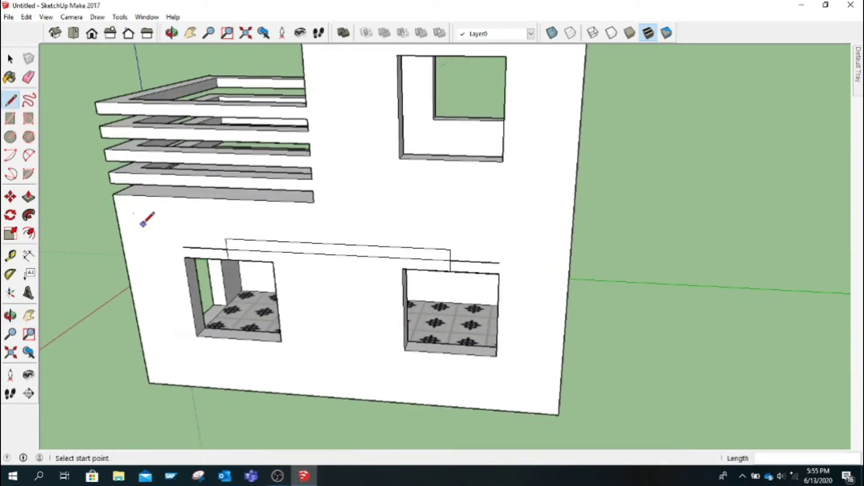
left_click(191, 297)
double_click(171, 295)
left_click(171, 295)
left_click(173, 247)
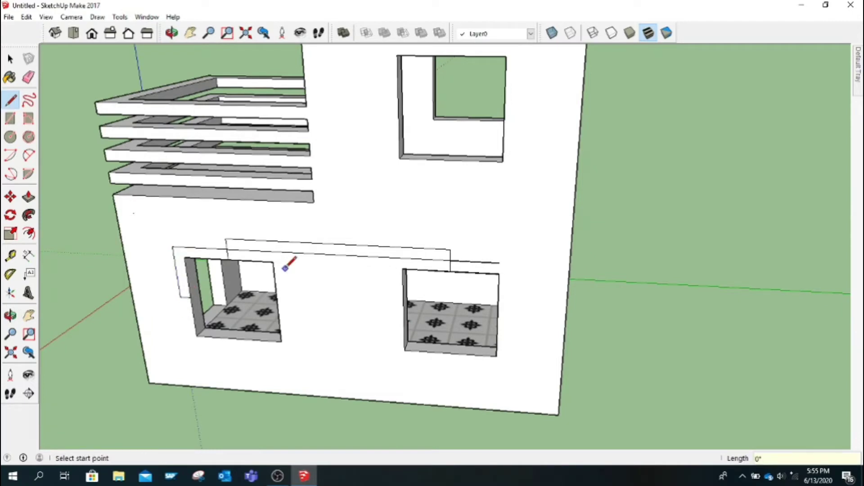
left_click(276, 303)
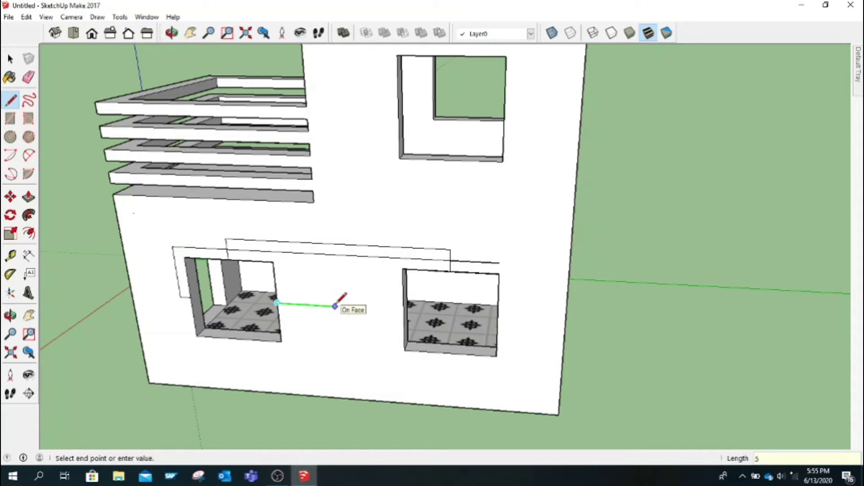
left_click(285, 247)
key("ctrl+z")
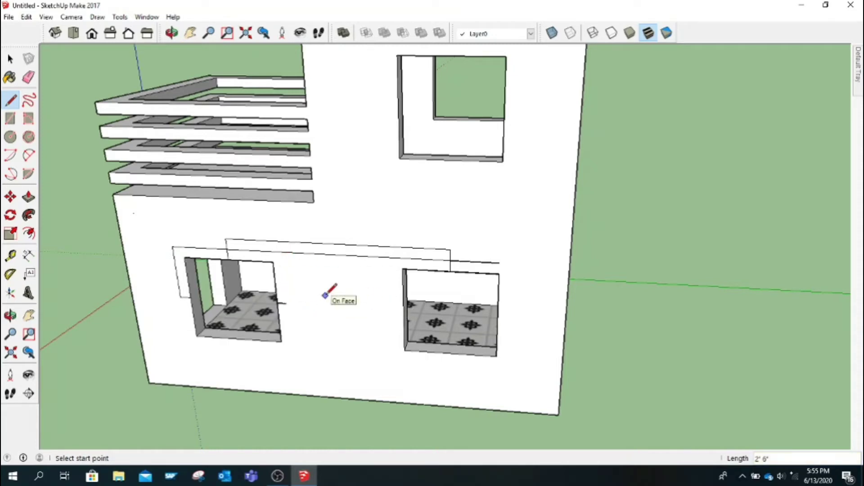
left_click(29, 77)
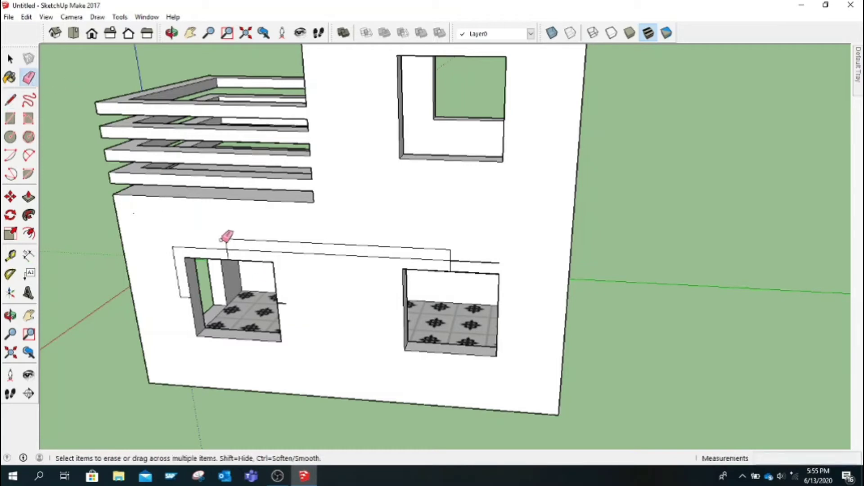
left_click(224, 239)
key("ctrl+z")
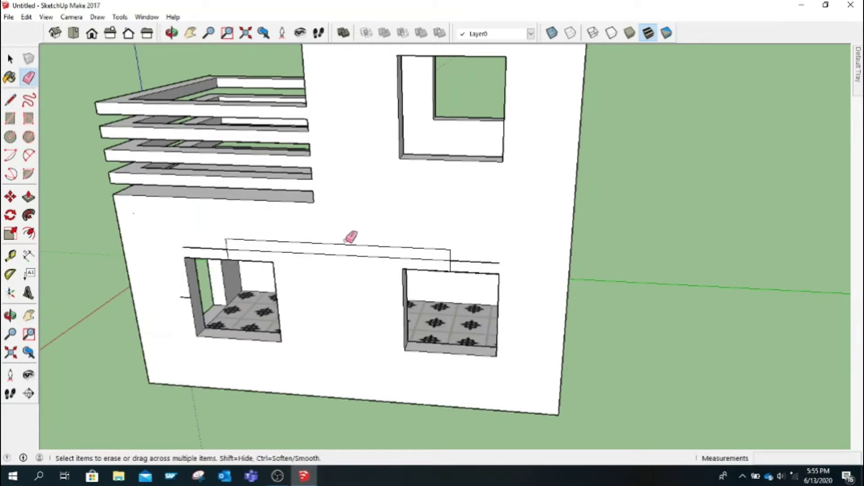
key("ctrl+z")
key("ctrl+z")
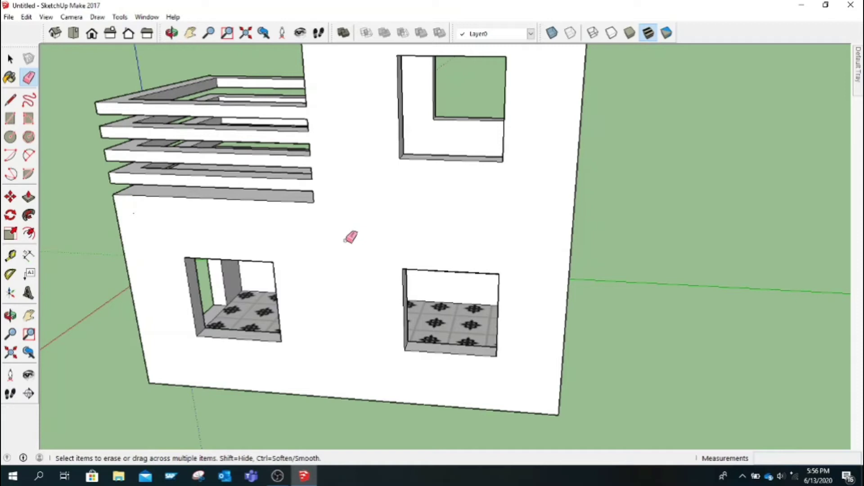
left_click(10, 100)
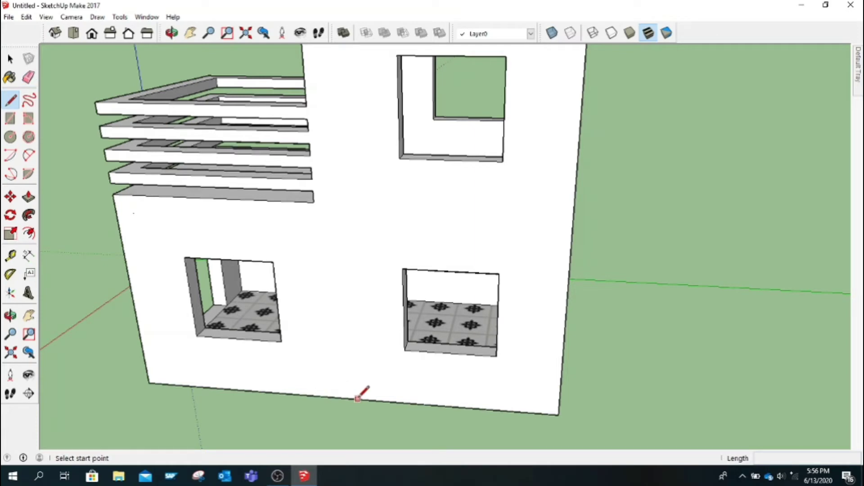
Draw edges on the ground-floor front wall splitting it beside the left and right windows
middle_click_drag(349, 309, 179, 235)
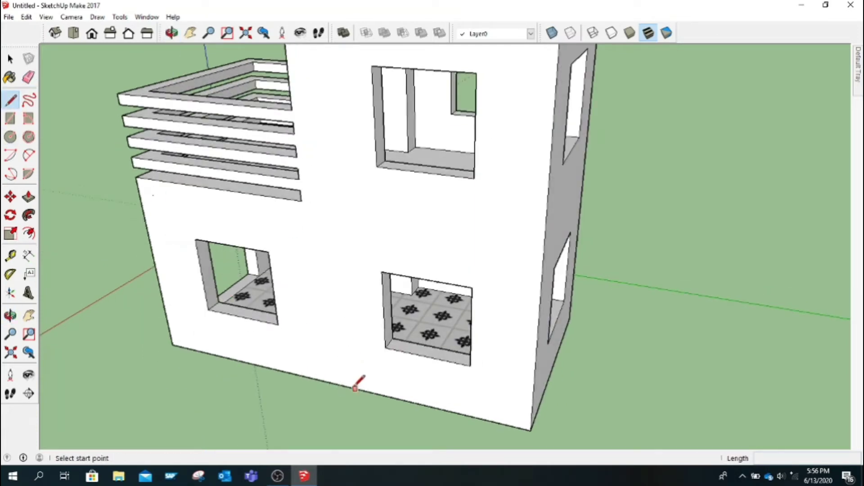
left_click(334, 384)
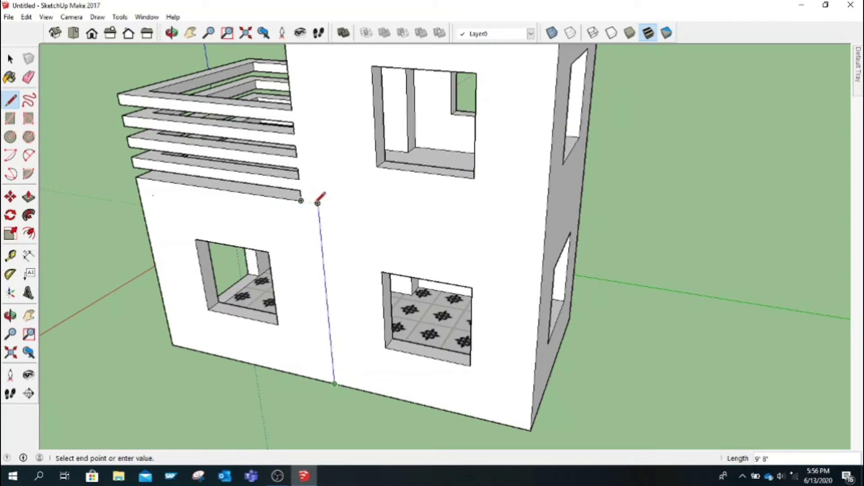
left_click(318, 204)
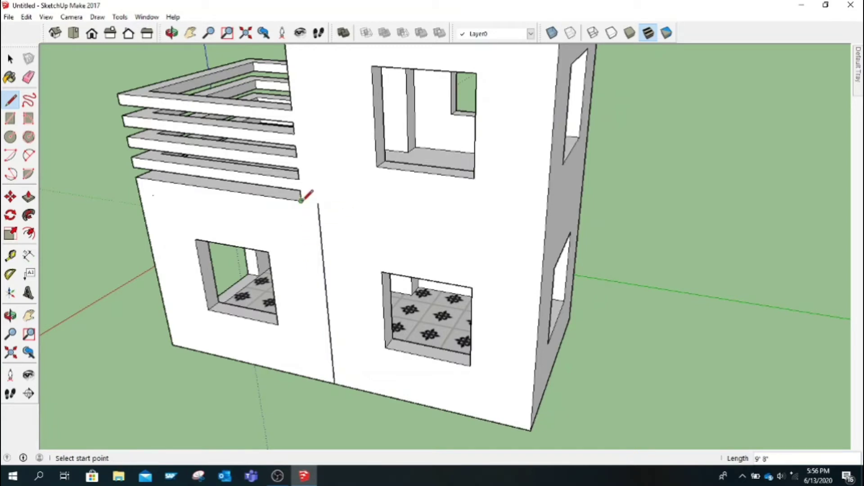
left_click(301, 200)
left_click(547, 233)
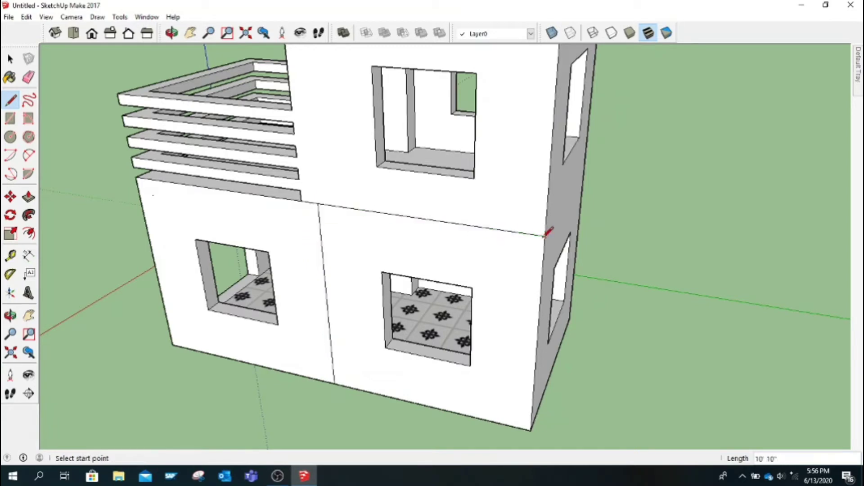
left_click(328, 300)
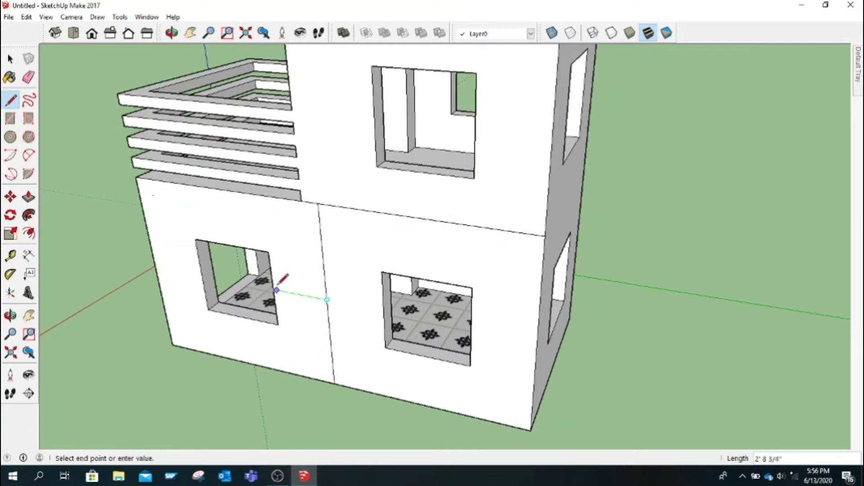
left_click(384, 309)
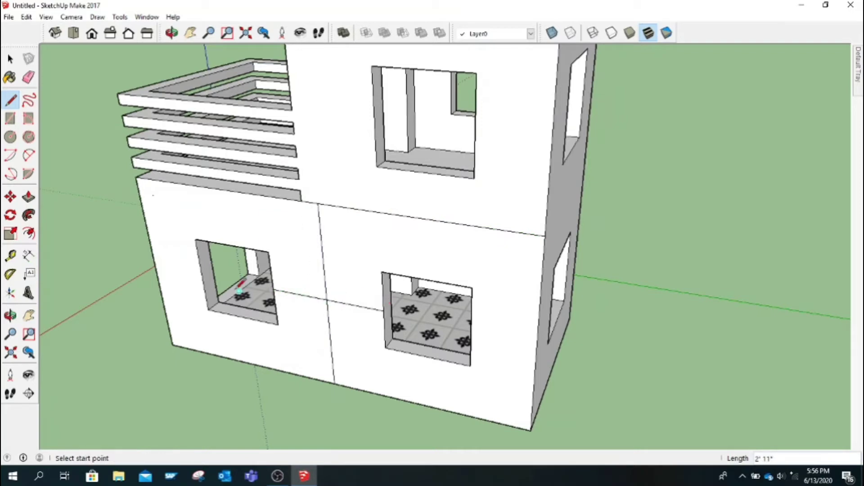
left_click(202, 275)
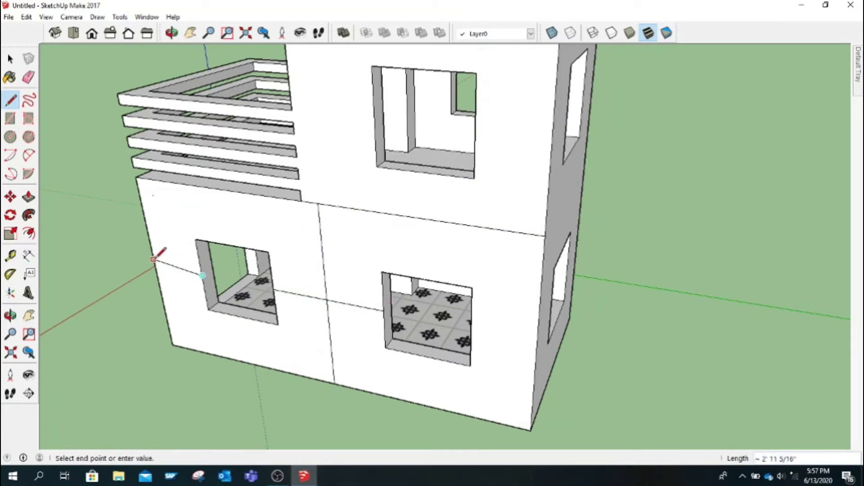
left_click(156, 266)
left_click(470, 327)
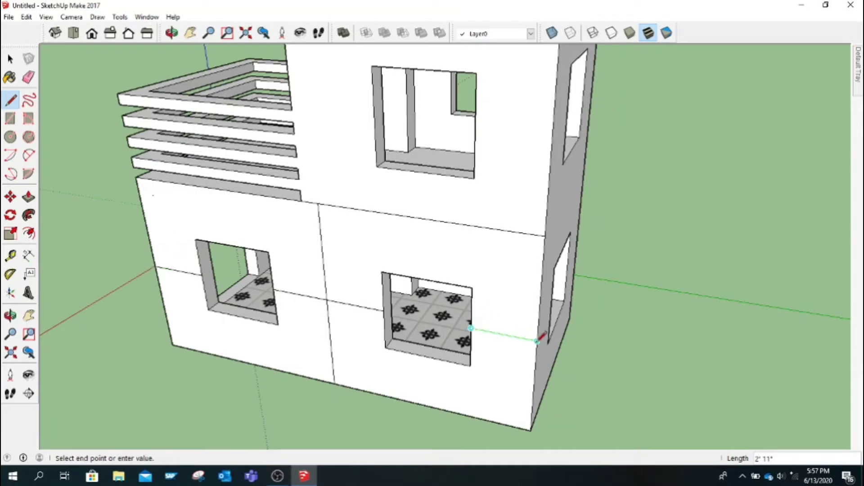
left_click(536, 340)
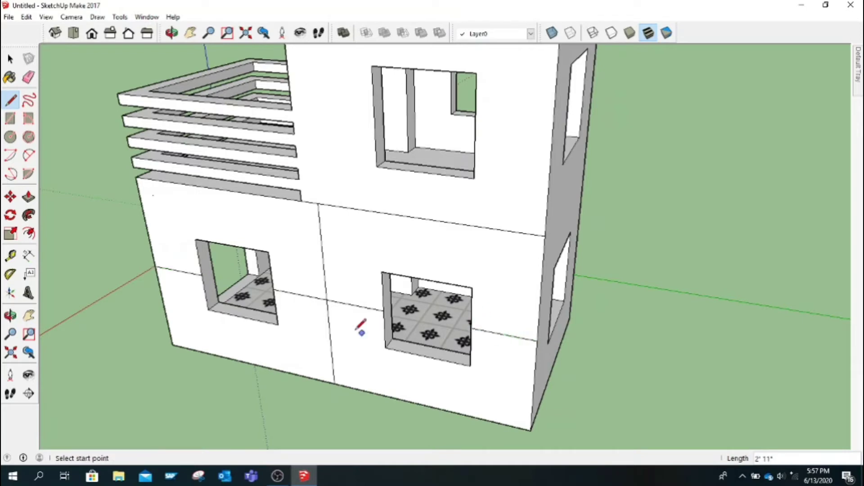
Draw horizontal band lines across the full width of the ground-floor front wall
left_click(323, 253)
left_click(147, 223)
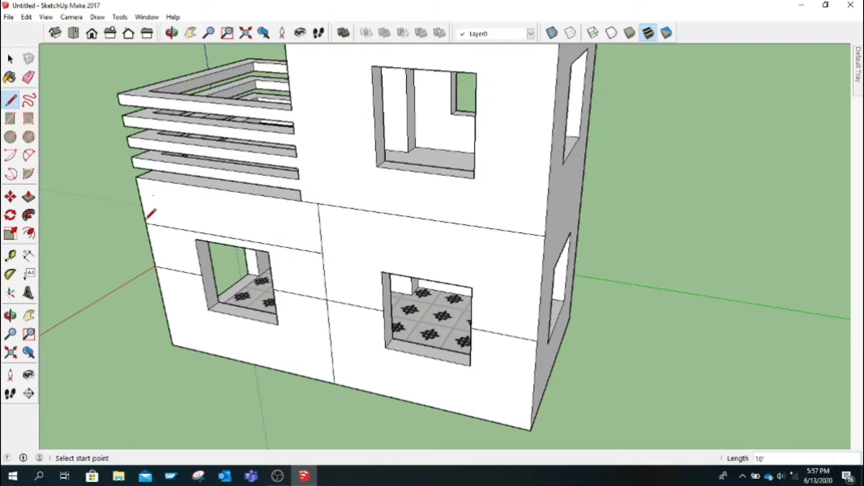
left_click(322, 253)
left_click(542, 290)
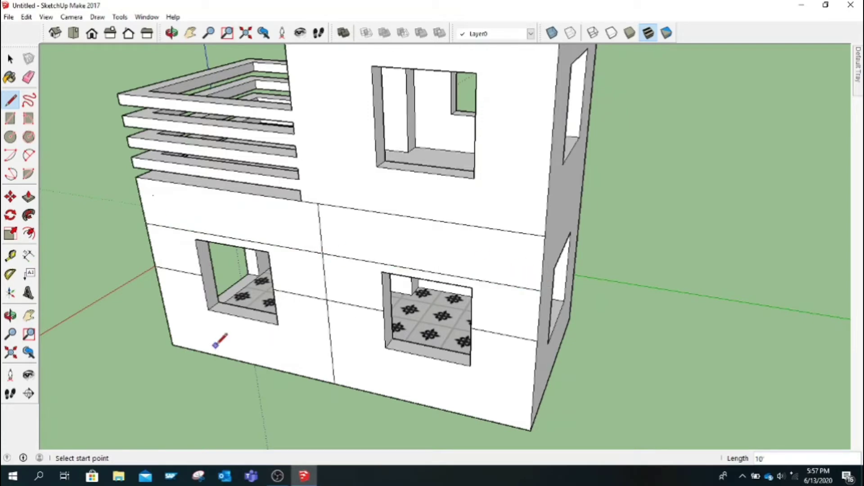
left_click(331, 343)
left_click(166, 309)
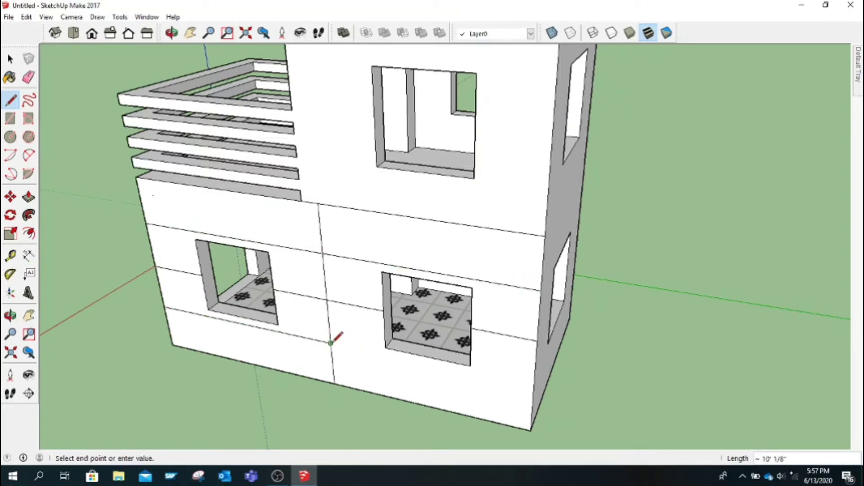
left_click(536, 387)
key("Escape")
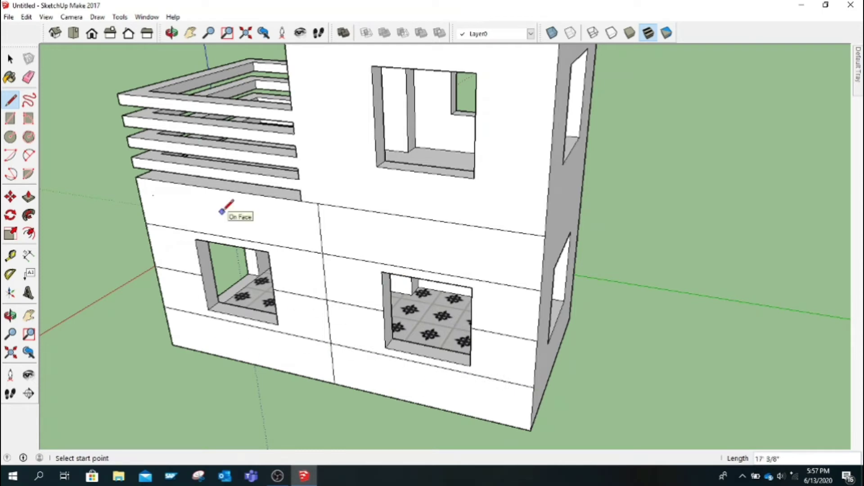
left_click(140, 201)
left_click(544, 263)
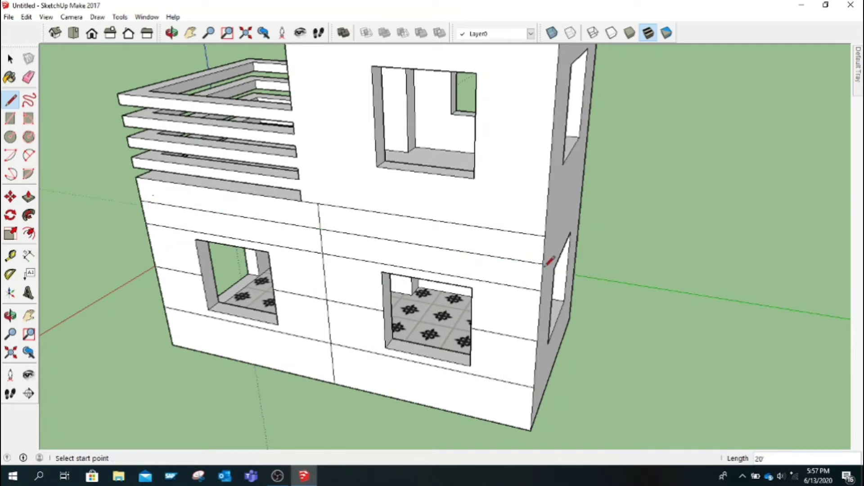
Continue the band lines from the corner across the side wall
left_click(545, 235)
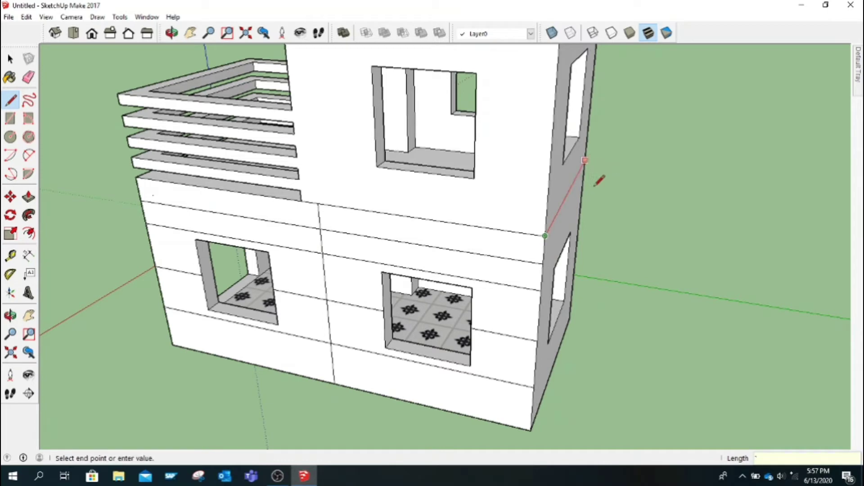
type("10'")
left_click(585, 160)
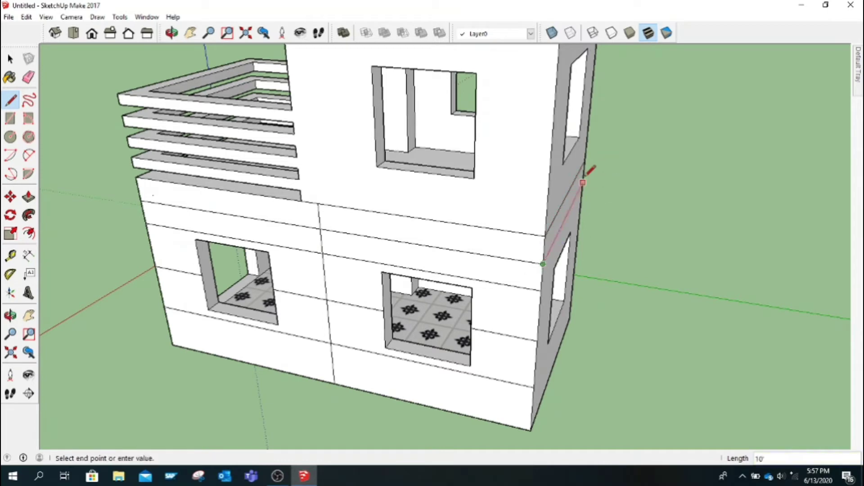
left_click(586, 177)
left_click(542, 288)
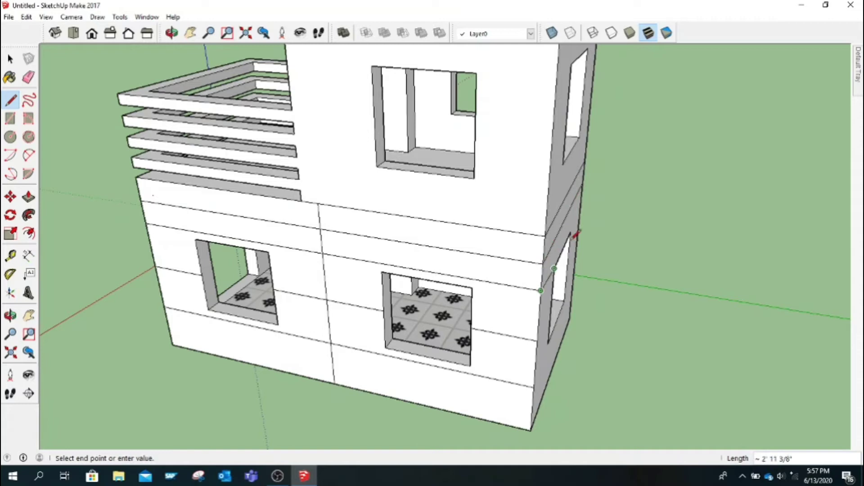
left_click(583, 202)
left_click(538, 341)
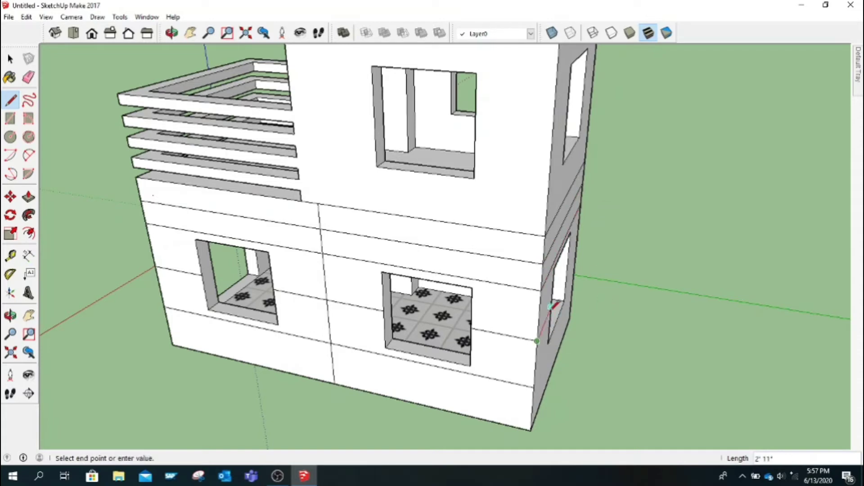
left_click(554, 303)
left_click(535, 385)
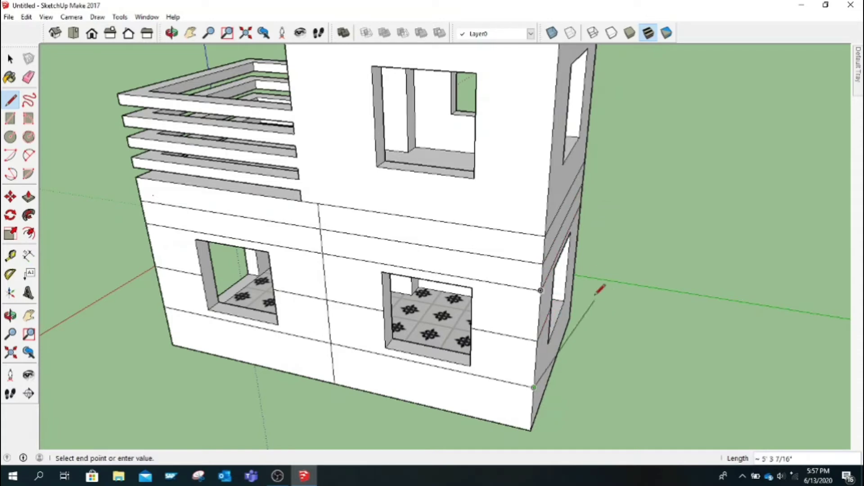
left_click(578, 279)
left_click(568, 266)
left_click(572, 235)
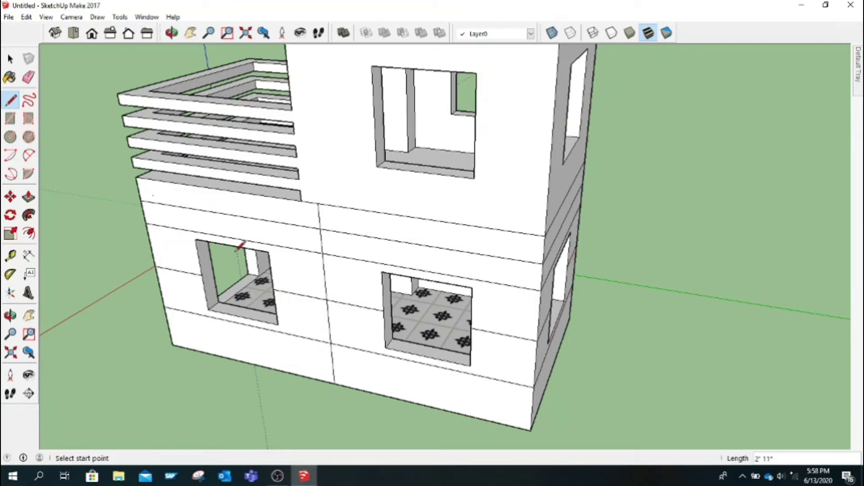
Add a horizontal line near the base of the front wall
left_click(168, 329)
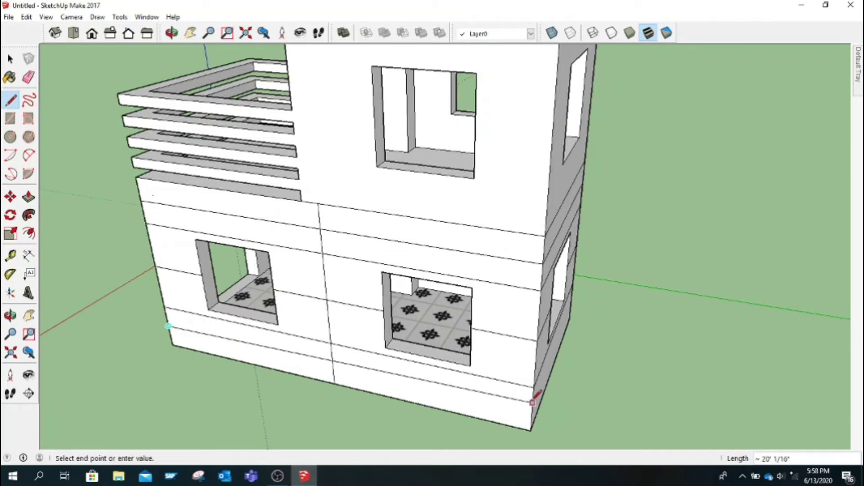
left_click(532, 408)
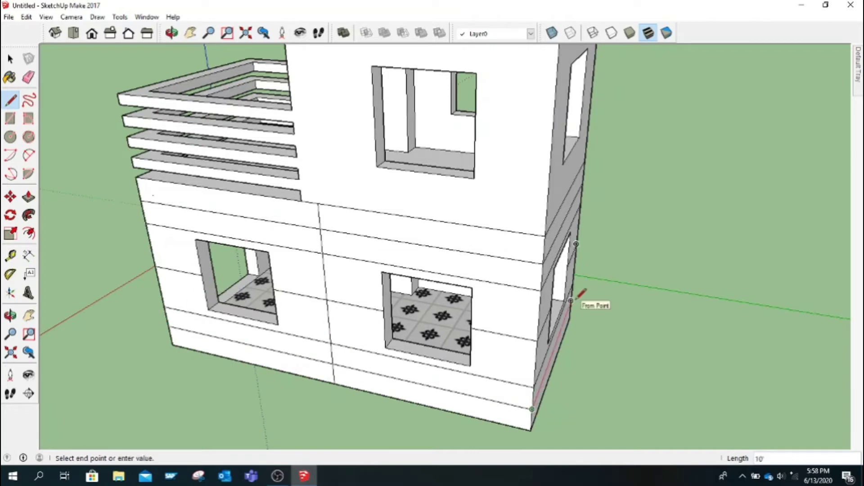
key("Escape")
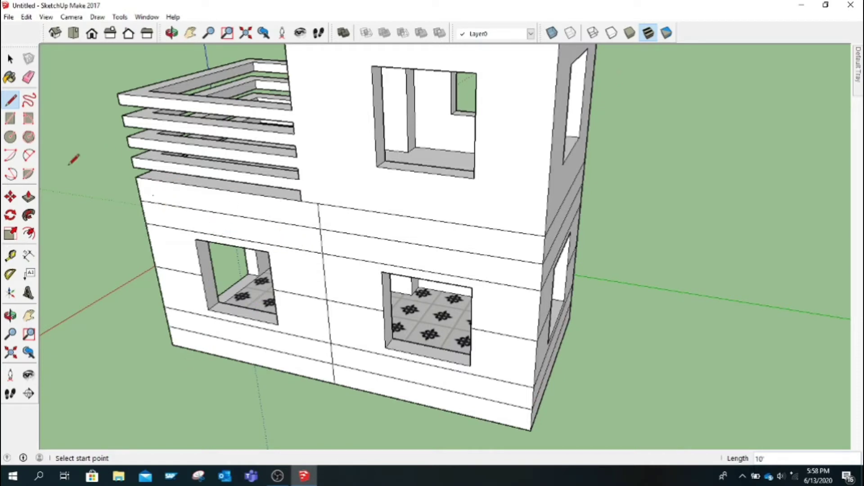
Erase the upper-wall line and window seam, then push the mid-wall band out 10"
left_click(28, 77)
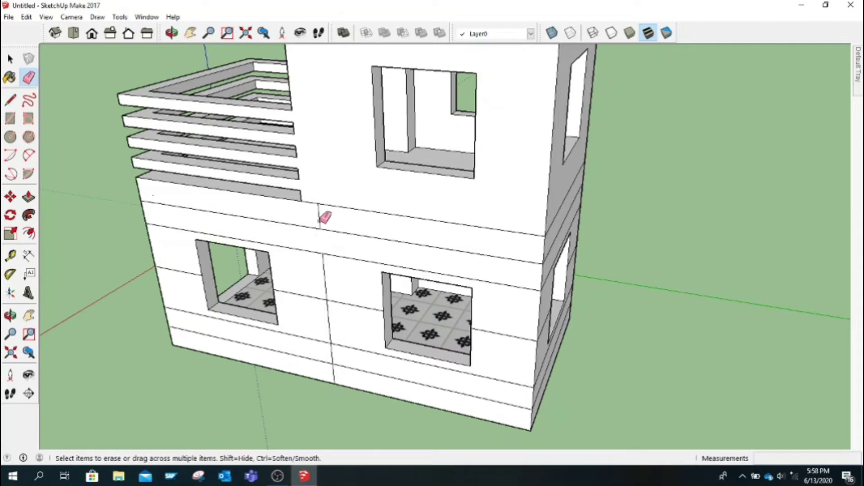
left_click_drag(329, 204, 325, 258)
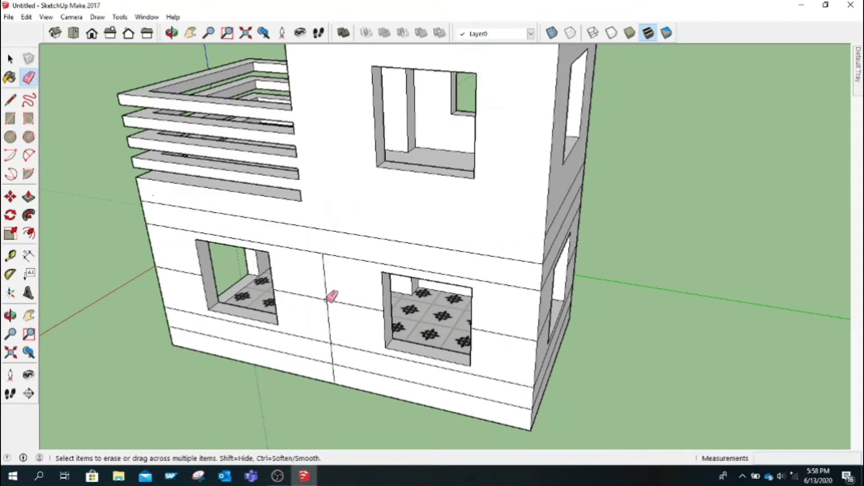
left_click_drag(329, 299, 288, 314)
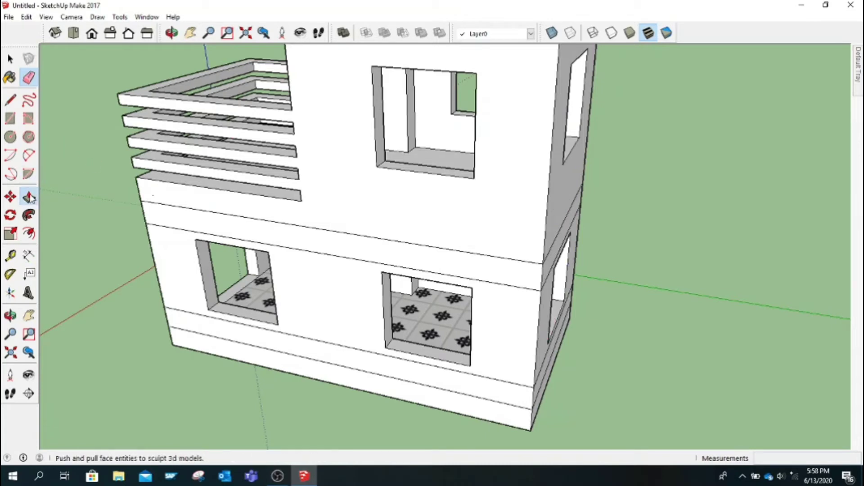
left_click(28, 197)
left_click_drag(186, 230, 179, 247)
type("10'")
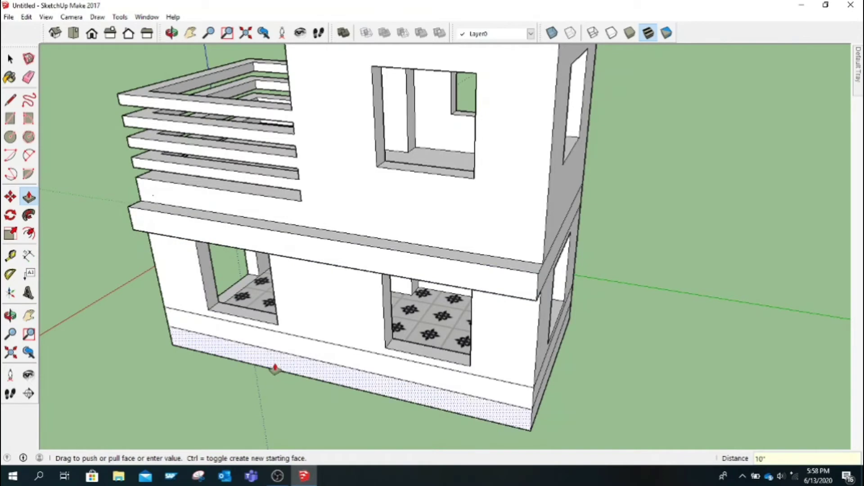
type("0\"")
key("Return")
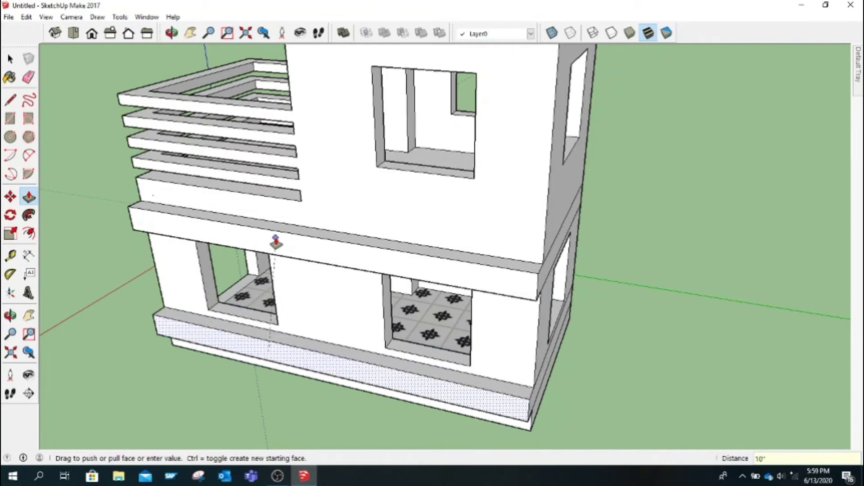
On the other side of the house, pull the upper and lower bands out 10" as slabs
left_click(172, 32)
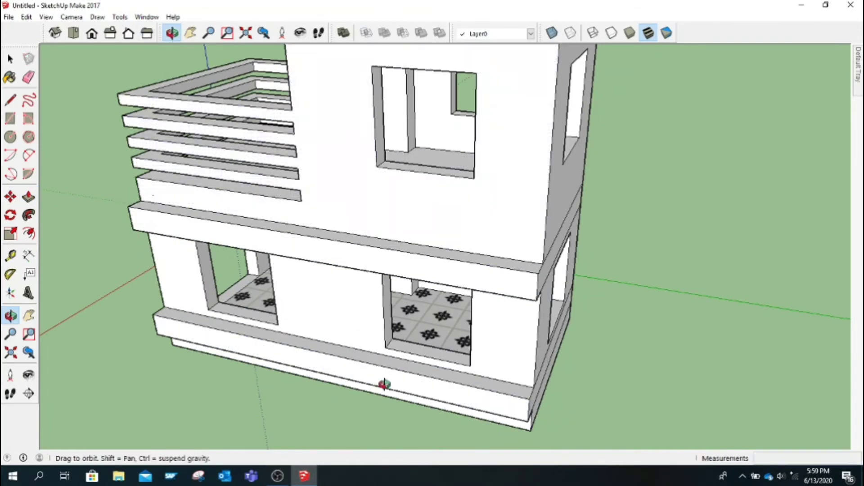
mouse_move(381, 384)
left_mouse_down()
mouse_move(269, 289)
mouse_move(401, 337)
mouse_move(318, 308)
mouse_move(384, 309)
mouse_move(361, 309)
mouse_move(85, 164)
left_mouse_up()
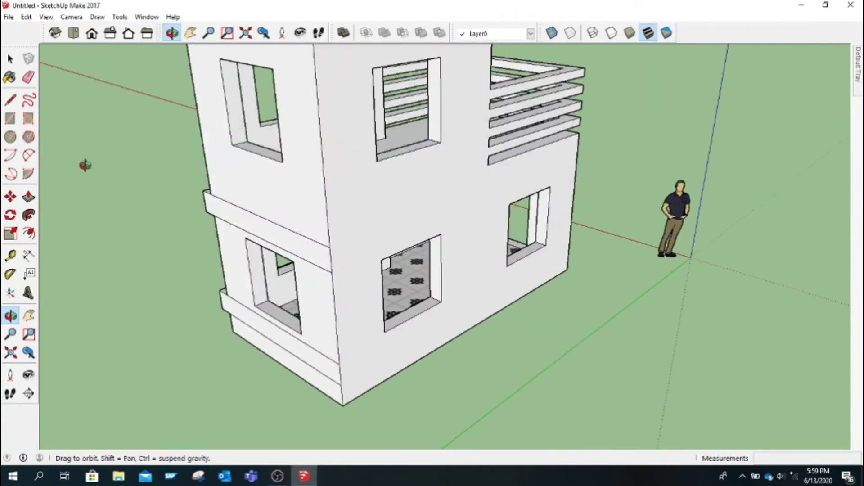
left_click(28, 197)
left_click_drag(252, 234, 217, 262)
type("10")
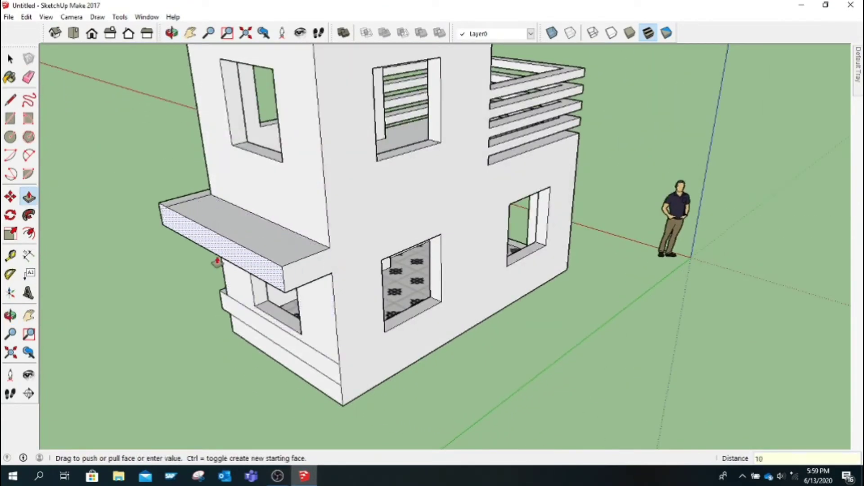
key("Return")
left_click_drag(266, 314, 237, 236)
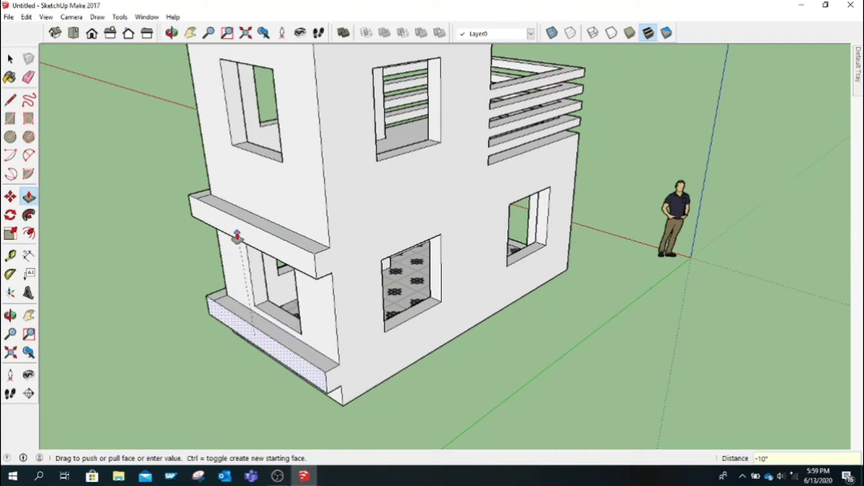
left_click(237, 236)
Draw four horizontal edges across the lower side wall from the slab corners
key("e")
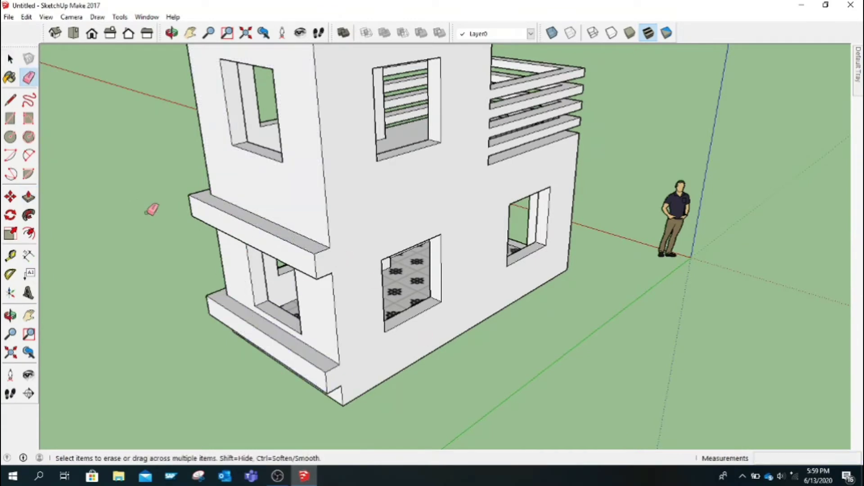
left_click(10, 99)
left_click(330, 247)
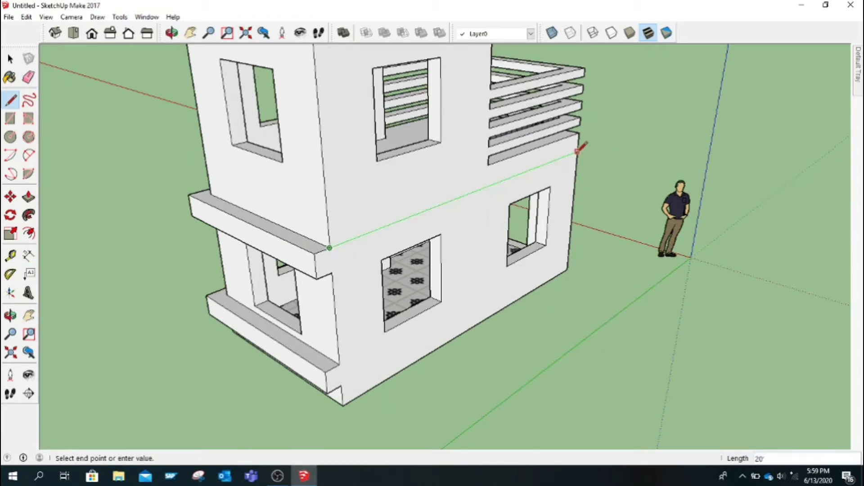
left_click(578, 152)
left_click(332, 271)
left_click(578, 166)
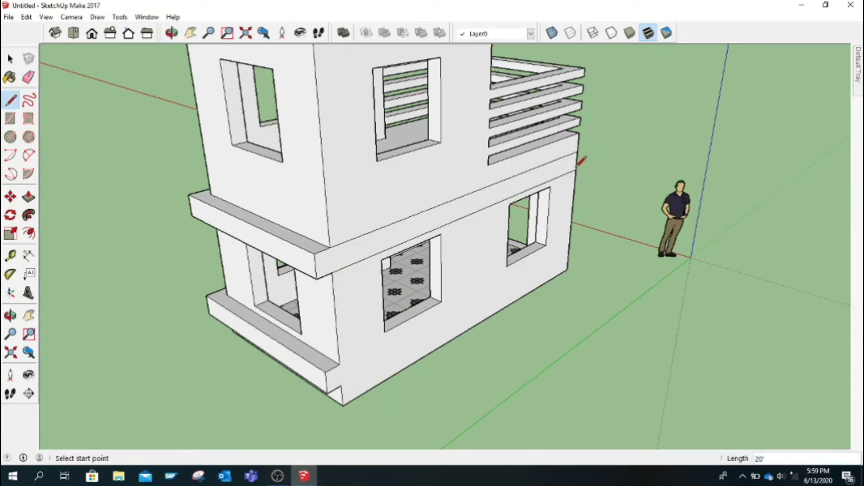
left_click(340, 364)
left_click(568, 240)
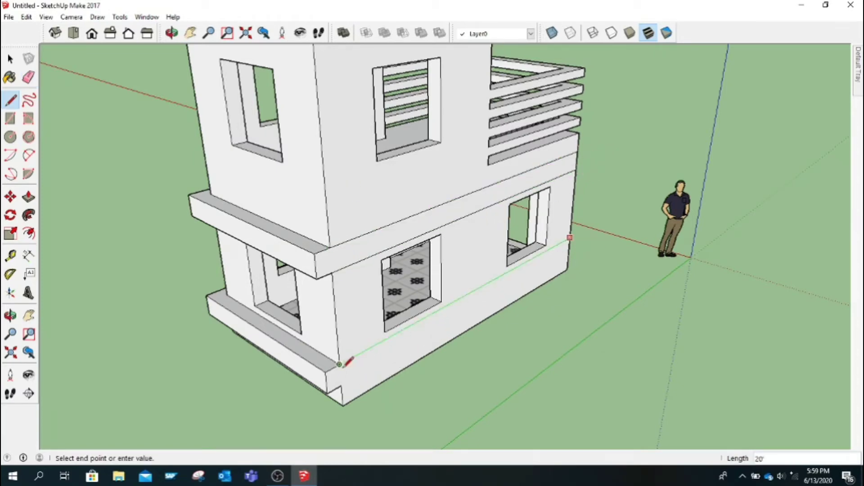
left_click(341, 382)
left_click(569, 253)
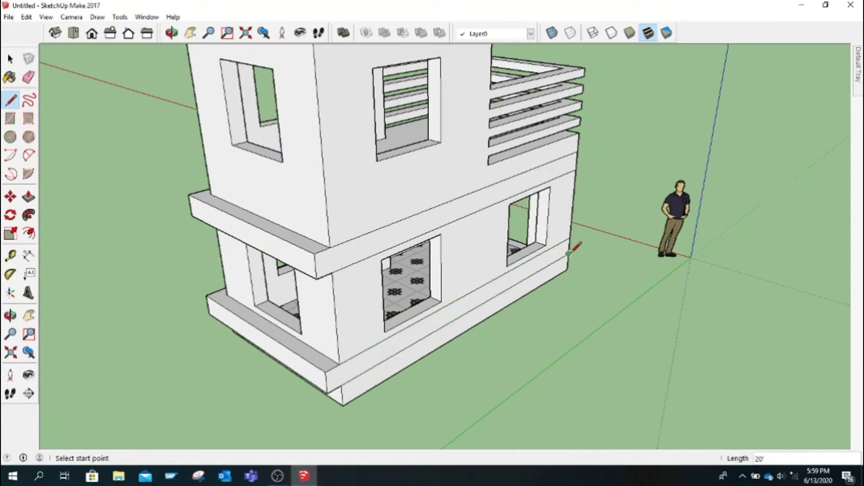
Push the new side-wall strip out 10 and tidy the slab corners with short lines
left_click(29, 197)
left_click(353, 259)
type("10")
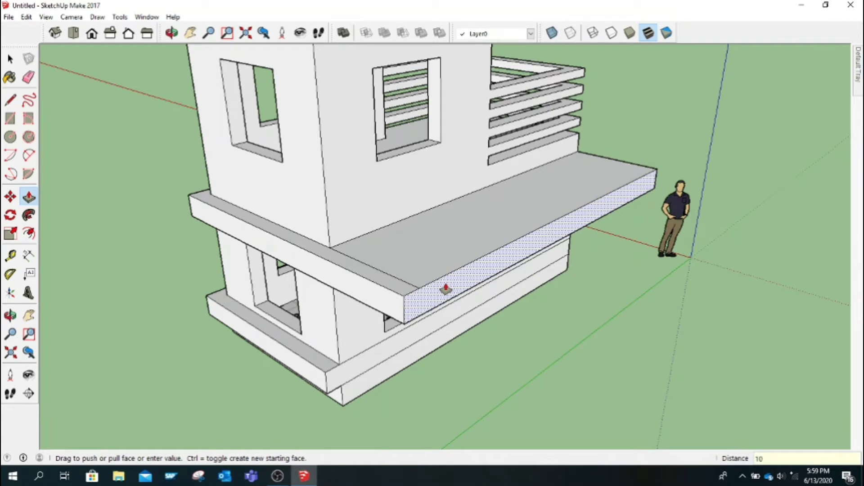
key("Return")
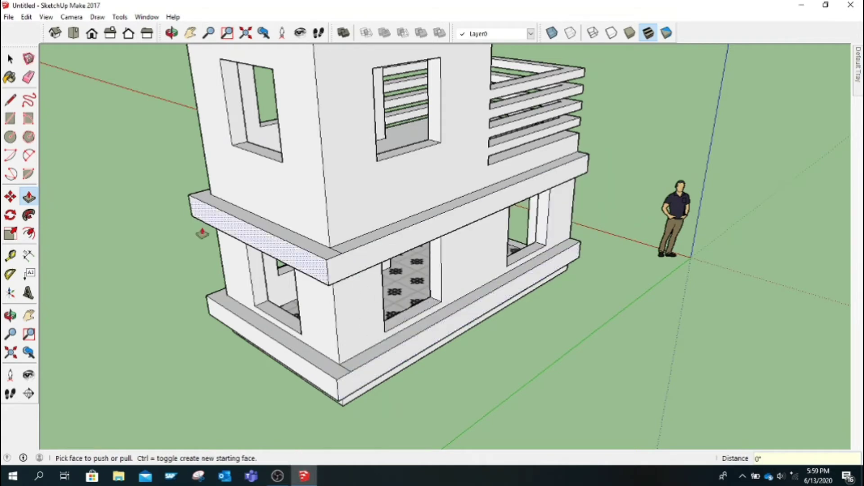
key("e")
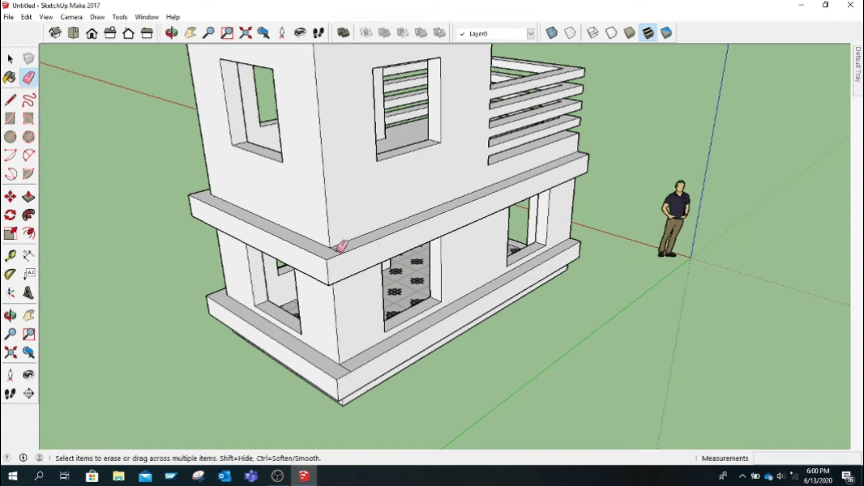
key("l")
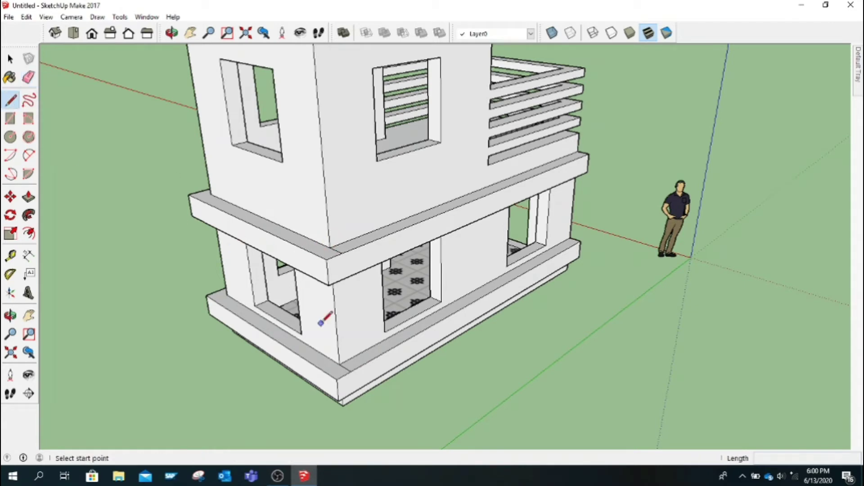
left_click(343, 361)
left_click(330, 248)
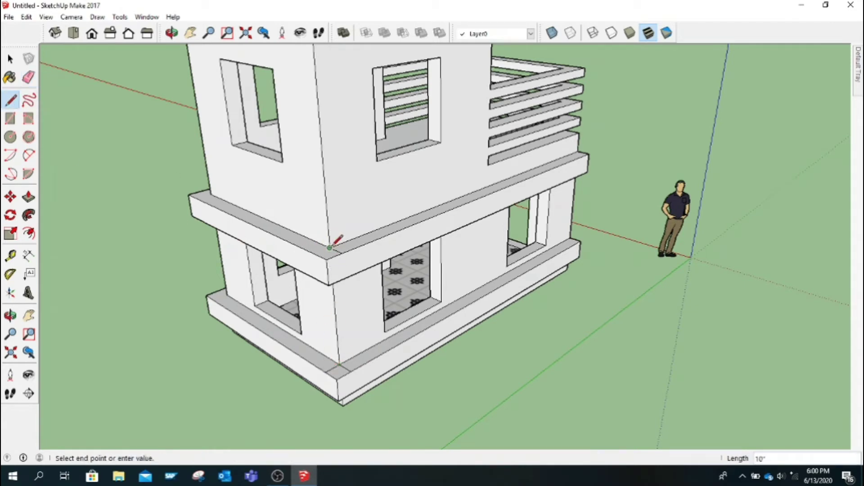
key("Escape")
left_click(221, 193)
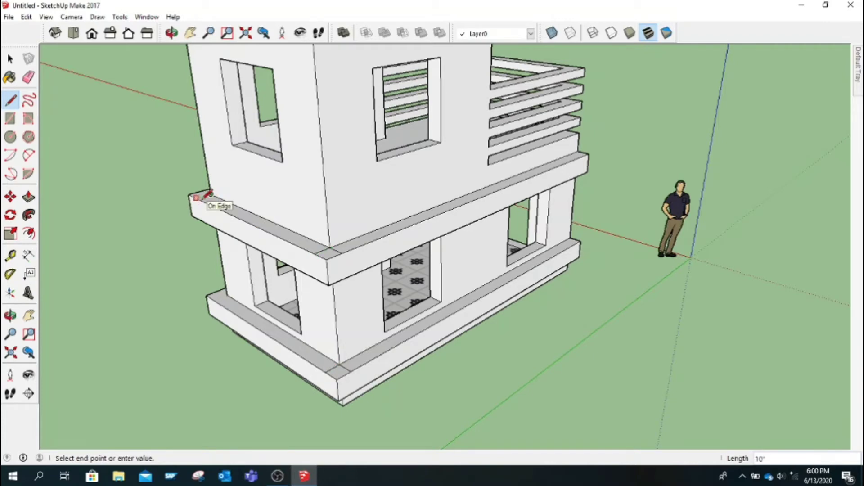
key("Escape")
left_click(222, 295)
key("Escape")
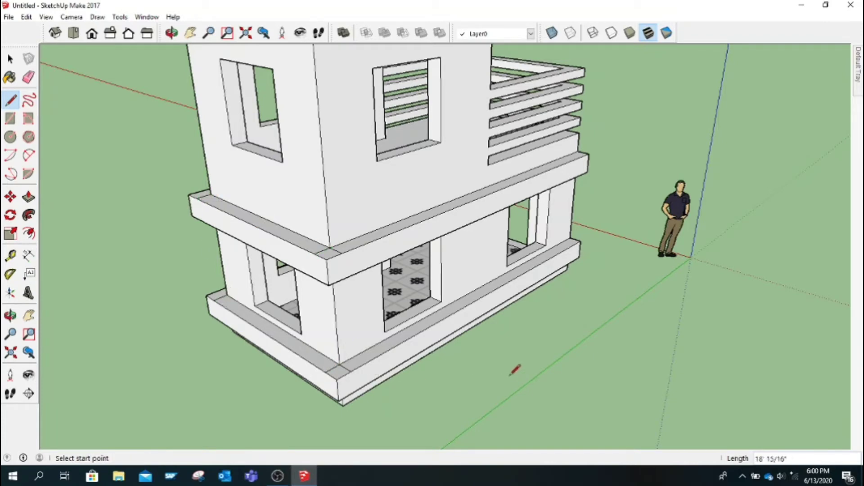
Close a small face at the lower slab corner and pull it up into a column to the beam
key("o")
left_click_drag(193, 208, 518, 284)
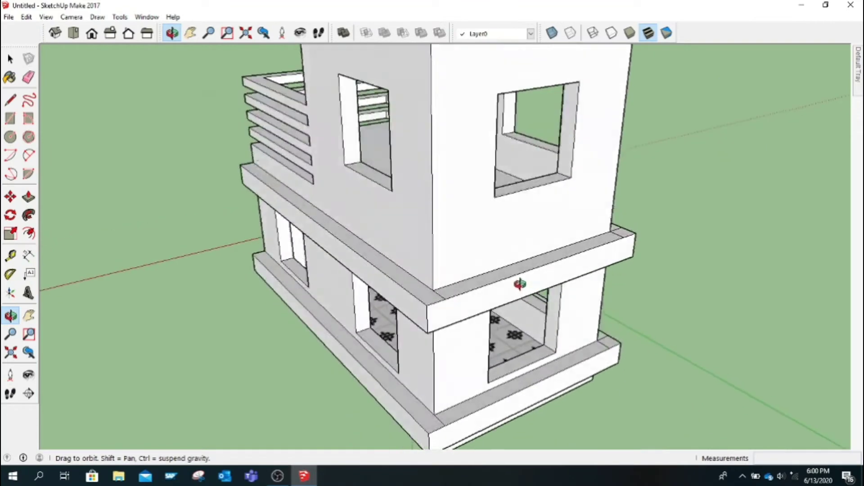
key("l")
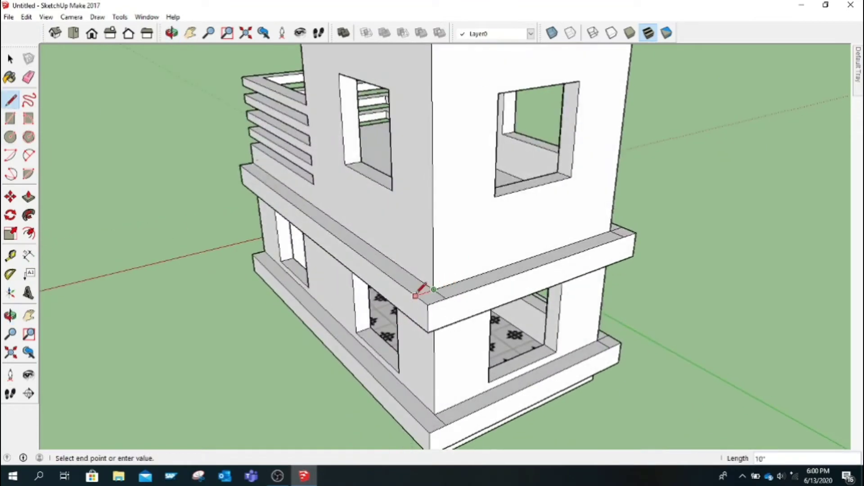
key("Escape")
left_click(434, 414)
left_click(423, 410)
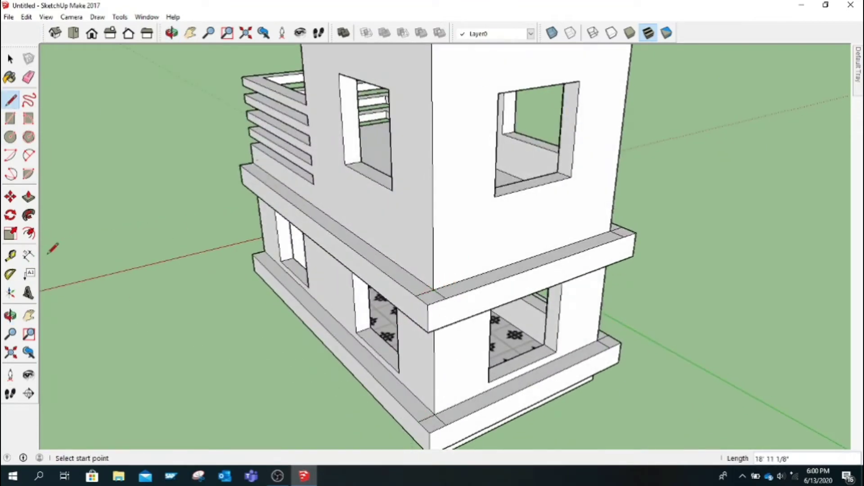
left_click(28, 197)
left_click(423, 412)
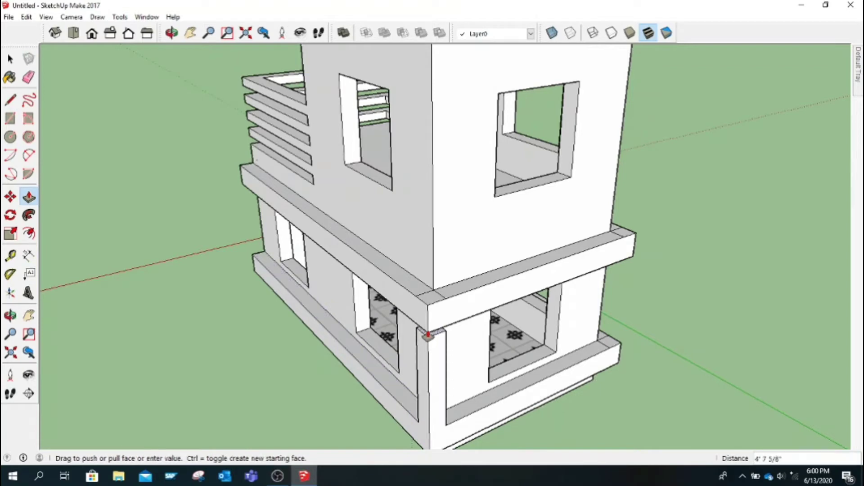
left_click(429, 331)
left_click(602, 353)
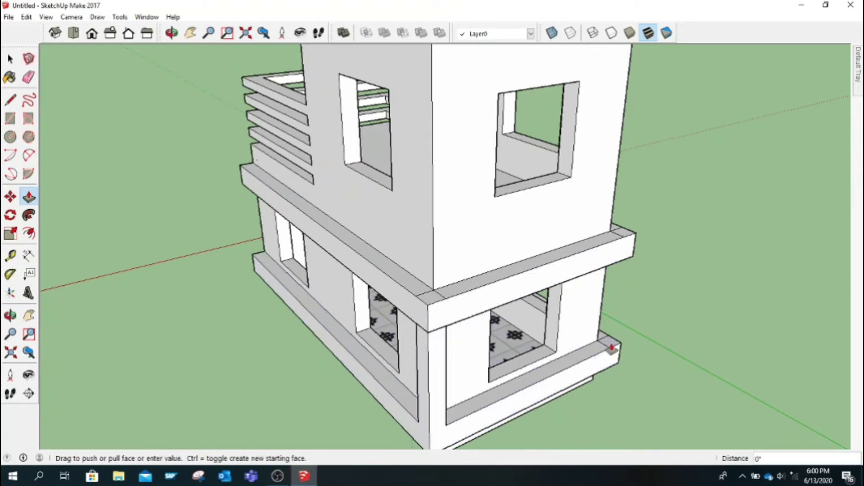
key("Escape")
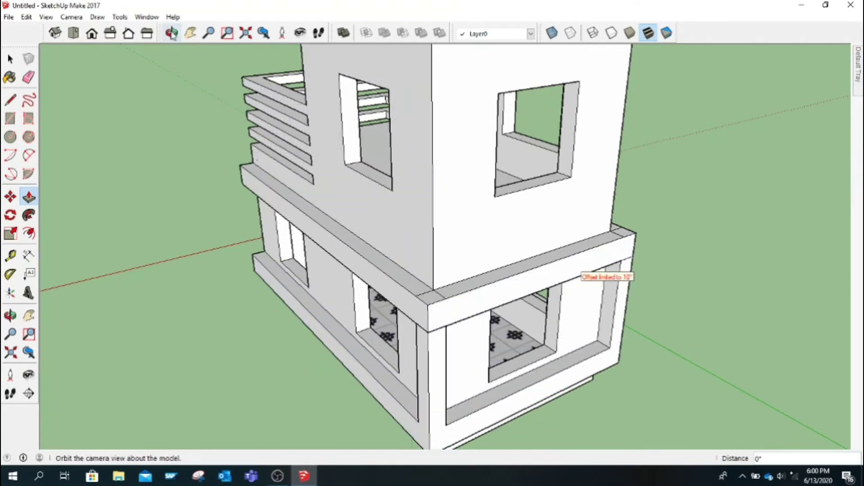
left_click(406, 395)
key("Escape")
Raise tall pilasters at the left and right front corners of the upper storey
key("o")
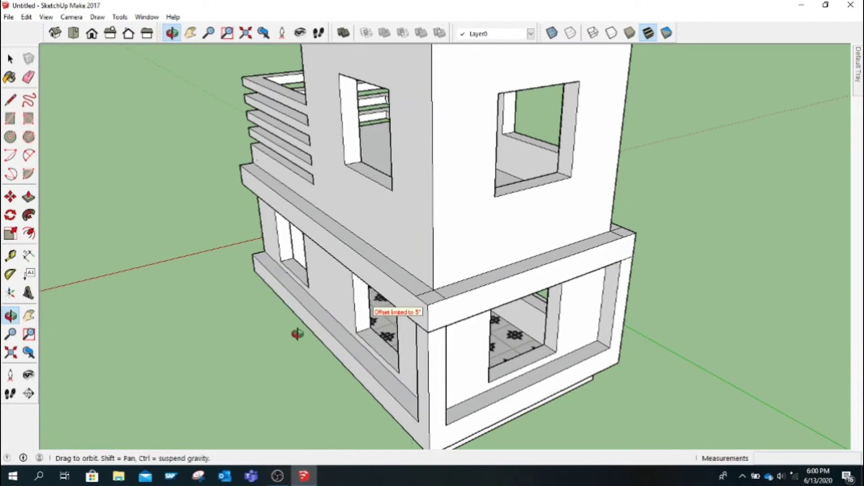
mouse_move(294, 331)
left_mouse_down()
mouse_move(531, 315)
mouse_move(218, 368)
mouse_move(547, 357)
mouse_move(593, 400)
mouse_move(338, 409)
mouse_move(289, 426)
mouse_move(401, 403)
mouse_move(303, 447)
mouse_move(355, 412)
mouse_move(411, 409)
mouse_move(338, 346)
left_mouse_up()
left_click(29, 196)
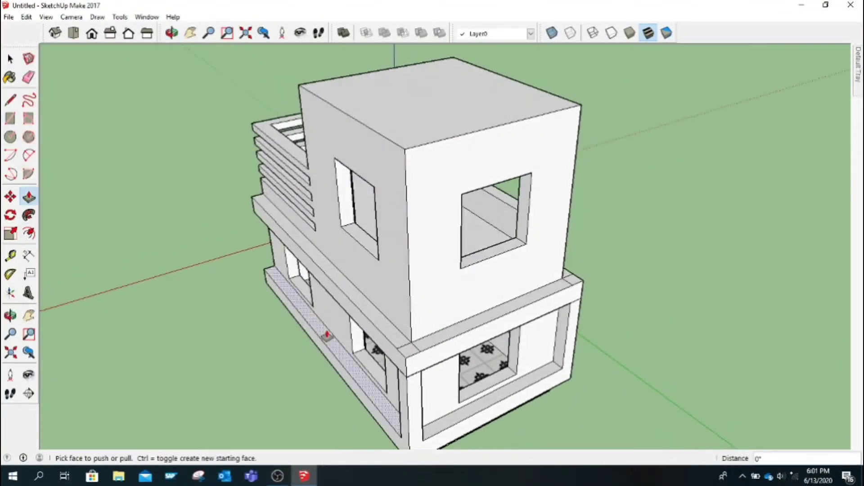
left_click_drag(410, 353, 412, 136)
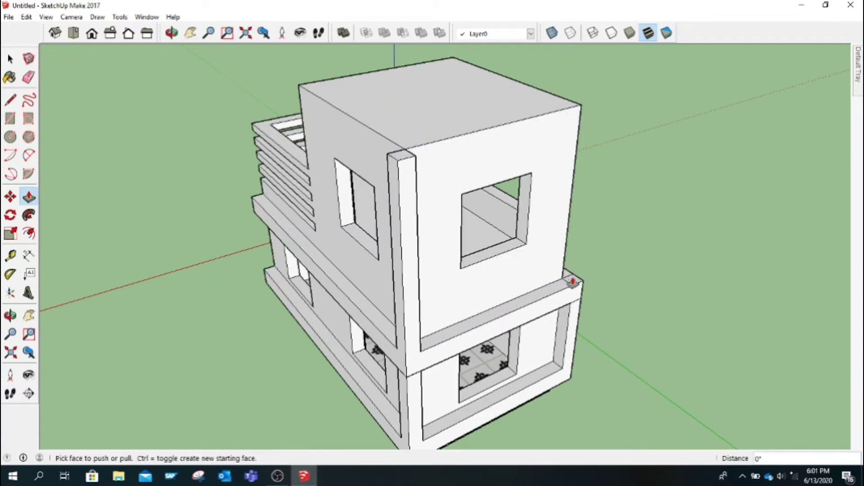
mouse_move(573, 283)
left_mouse_down()
mouse_move(444, 120)
mouse_move(423, 123)
left_mouse_up()
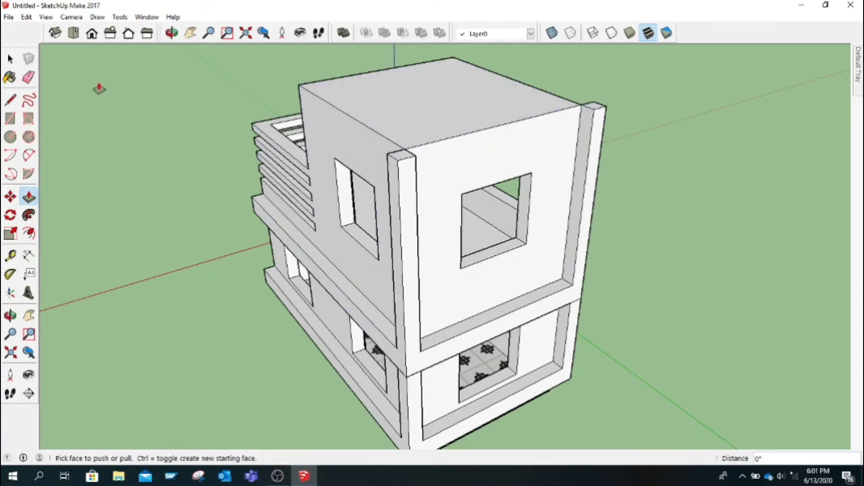
mouse_move(227, 169)
middle_mouse_down()
mouse_move(448, 154)
mouse_move(289, 178)
mouse_move(405, 279)
mouse_move(440, 139)
mouse_move(513, 303)
mouse_move(436, 284)
mouse_move(490, 310)
mouse_move(515, 297)
mouse_move(442, 252)
mouse_move(540, 274)
mouse_move(449, 299)
middle_mouse_up()
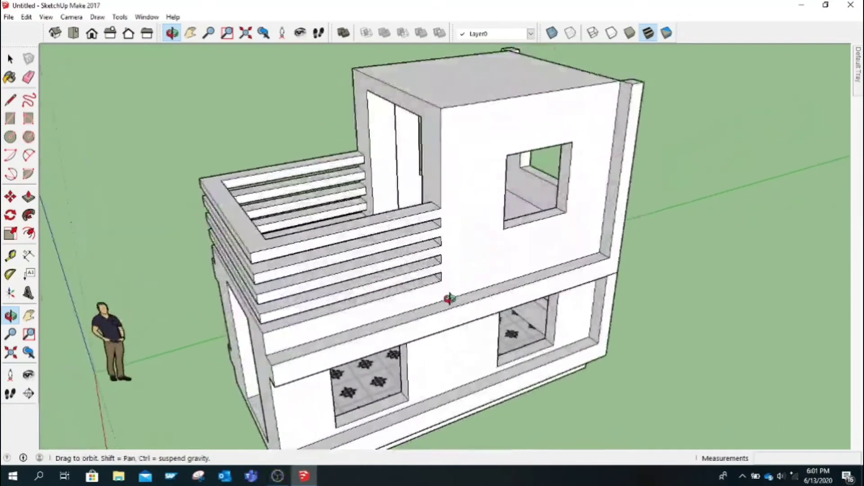
mouse_move(449, 298)
left_mouse_down()
mouse_move(404, 311)
mouse_move(404, 280)
mouse_move(442, 177)
mouse_move(508, 168)
mouse_move(417, 200)
mouse_move(450, 252)
mouse_move(487, 280)
mouse_move(515, 230)
mouse_move(515, 243)
mouse_move(463, 302)
mouse_move(412, 318)
mouse_move(403, 340)
mouse_move(428, 372)
mouse_move(393, 328)
mouse_move(405, 347)
mouse_move(735, 314)
mouse_move(622, 315)
mouse_move(575, 332)
mouse_move(706, 334)
mouse_move(428, 349)
mouse_move(386, 316)
mouse_move(421, 289)
mouse_move(494, 300)
left_mouse_up()
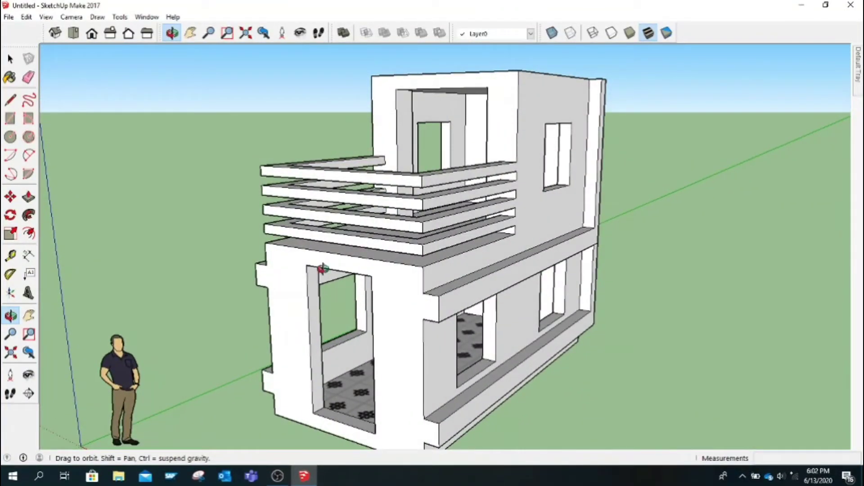
mouse_move(425, 363)
left_mouse_down()
mouse_move(344, 372)
mouse_move(393, 299)
mouse_move(338, 293)
mouse_move(303, 314)
mouse_move(359, 313)
mouse_move(391, 214)
mouse_move(465, 274)
left_mouse_up()
scroll(439, 322, "up", 4)
mouse_move(438, 323)
left_mouse_down()
mouse_move(606, 315)
mouse_move(633, 324)
mouse_move(600, 315)
mouse_move(583, 372)
mouse_move(568, 372)
left_mouse_up()
scroll(600, 316, "down", 3)
scroll(540, 328, "down", 3)
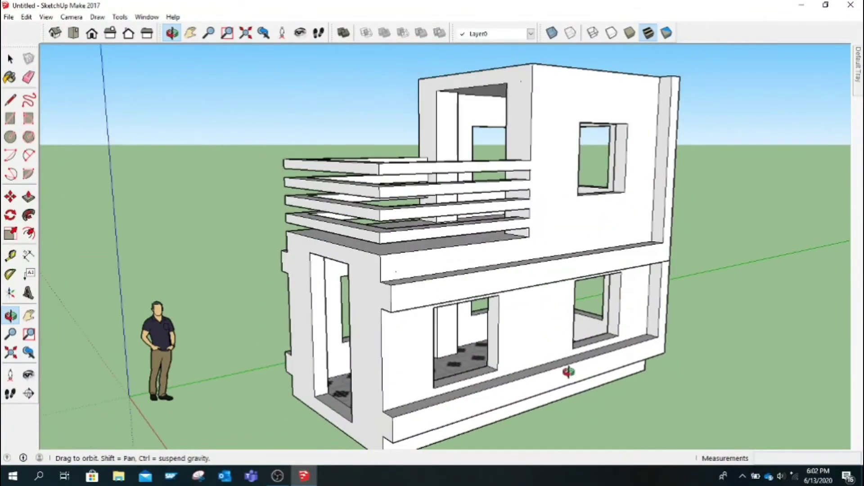
mouse_move(541, 345)
left_mouse_down()
mouse_move(565, 364)
mouse_move(498, 419)
mouse_move(414, 303)
left_mouse_up()
Draw a vertical edge from the roof corner and the gable triangle lines to its peak
key("l")
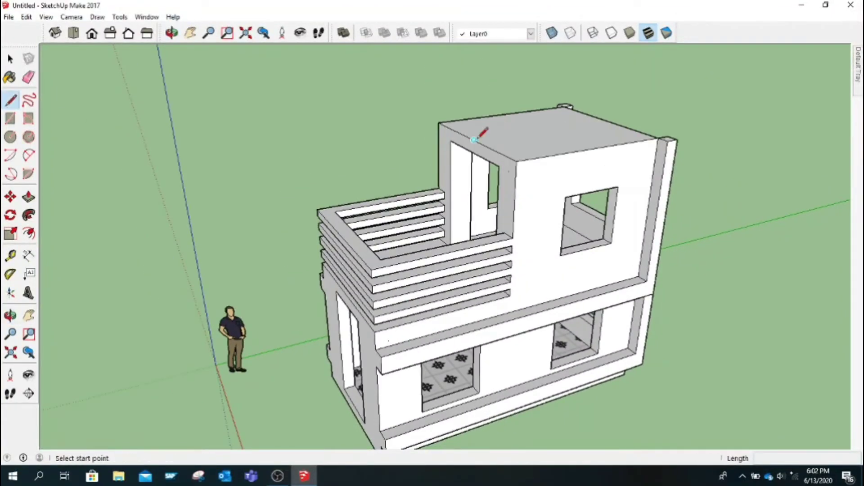
left_click(475, 140)
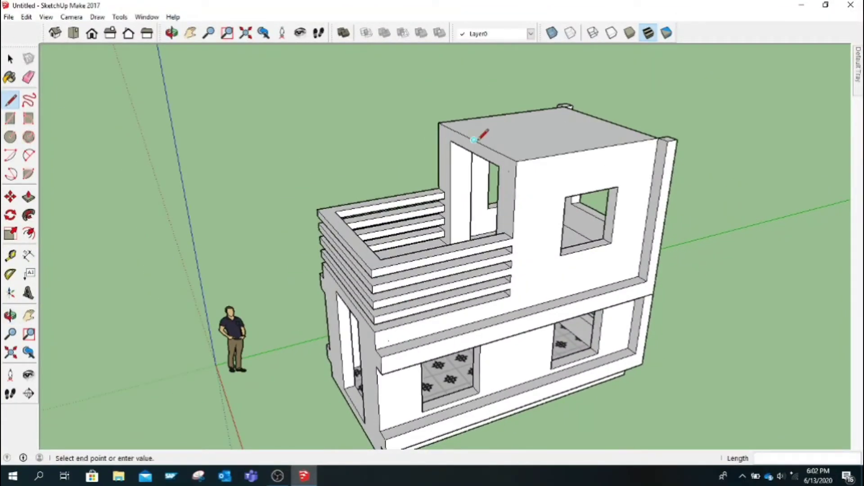
left_click(475, 93)
key("Escape")
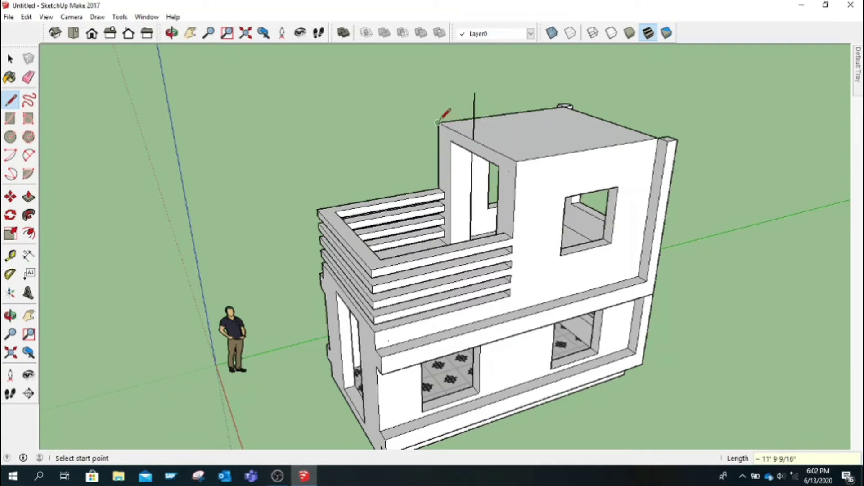
left_click(438, 123)
left_click(474, 93)
left_click(515, 160)
left_click(474, 92)
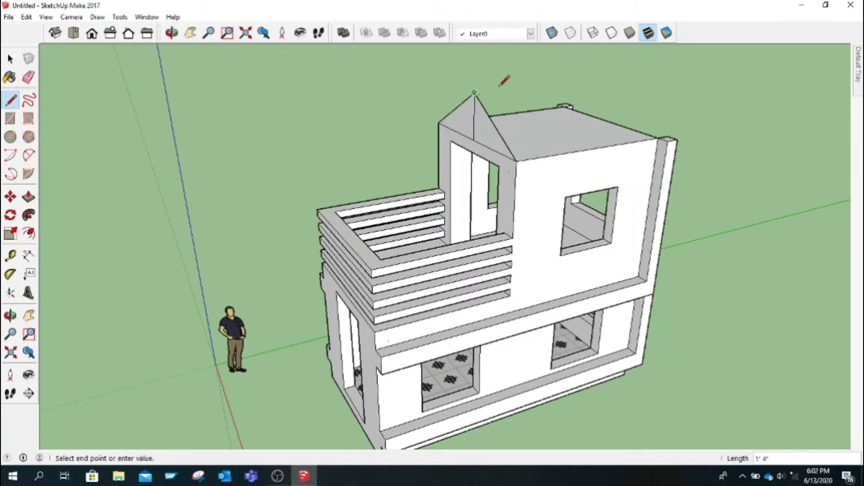
left_click(607, 120)
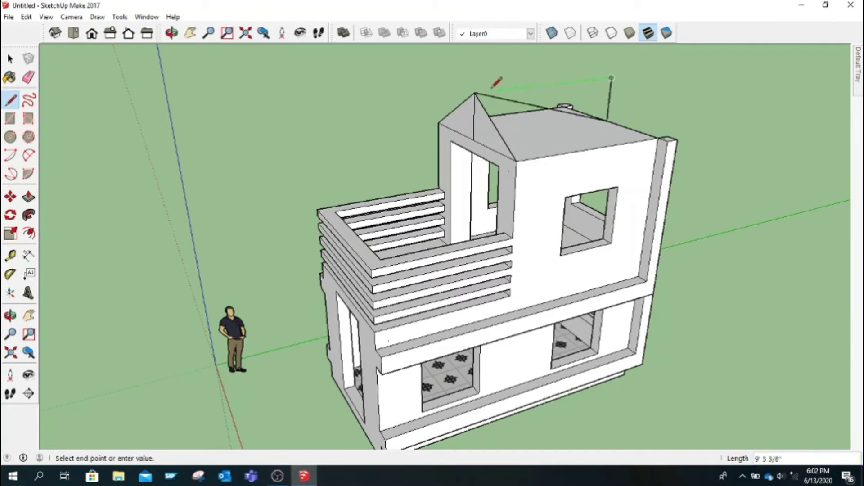
left_click(476, 92)
Erase the stray diagonal edge and draw the ridge line down to the eave corner
key("e")
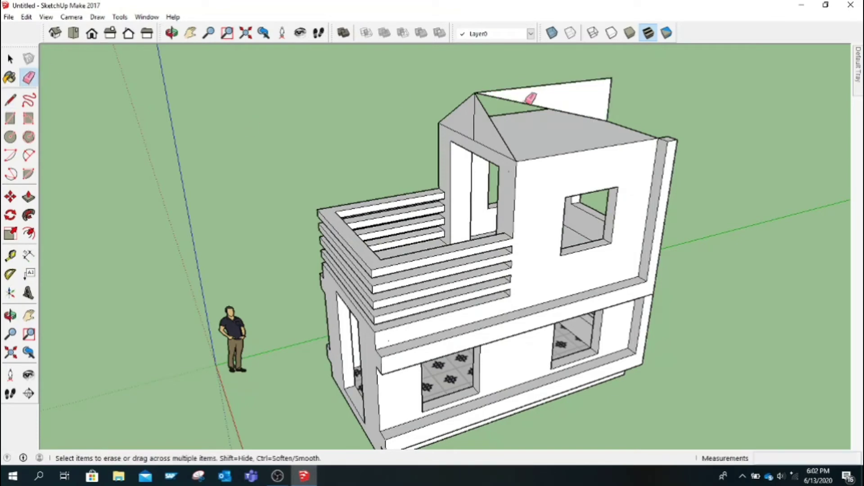
left_click(527, 104)
left_click(10, 100)
left_click(611, 78)
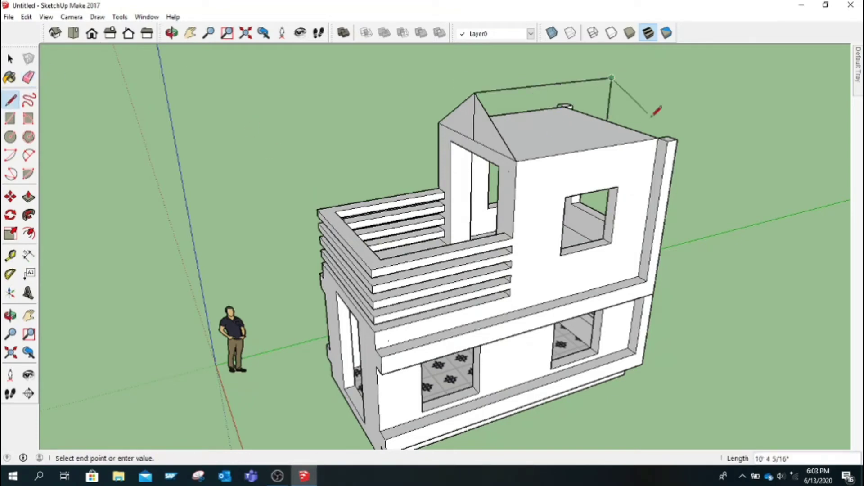
left_click(658, 138)
left_click(171, 32)
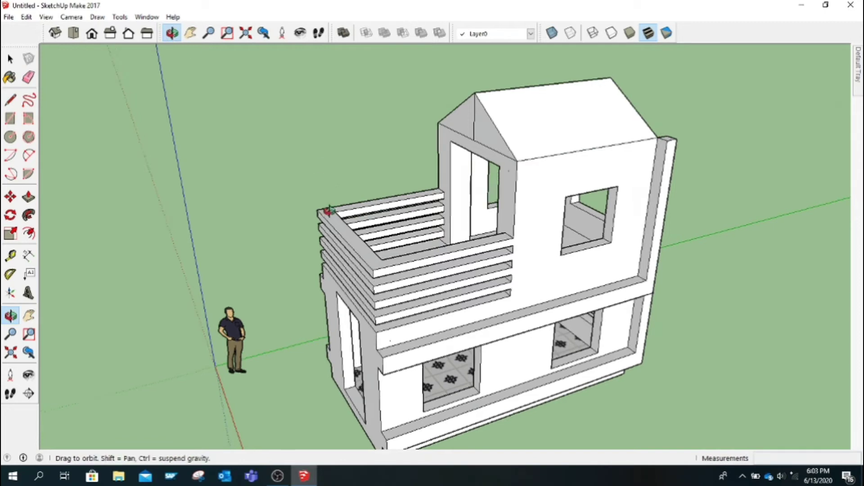
left_click_drag(329, 210, 144, 212)
Close the roof face from ridge to eave and split it with a line at the gable peak
left_click(9, 100)
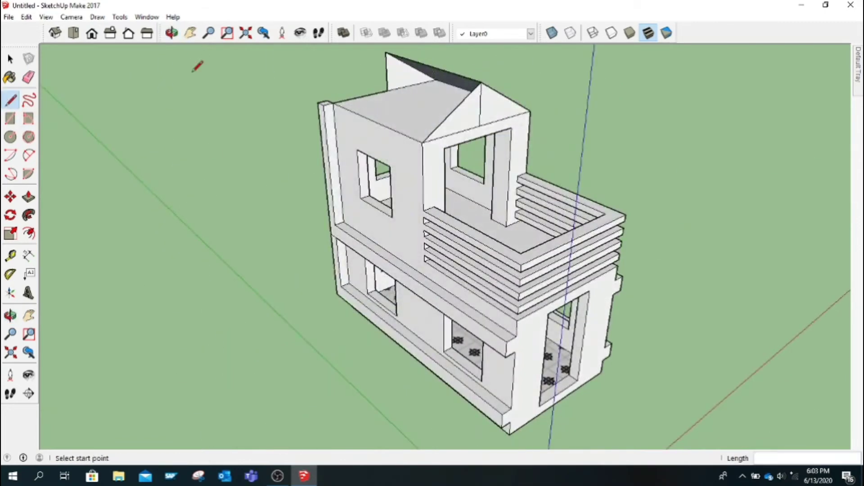
left_click(386, 52)
left_click(332, 103)
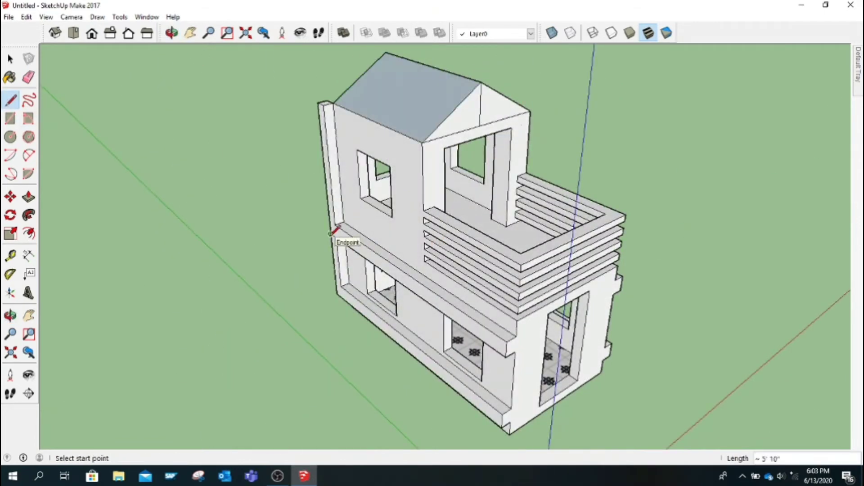
left_click(481, 82)
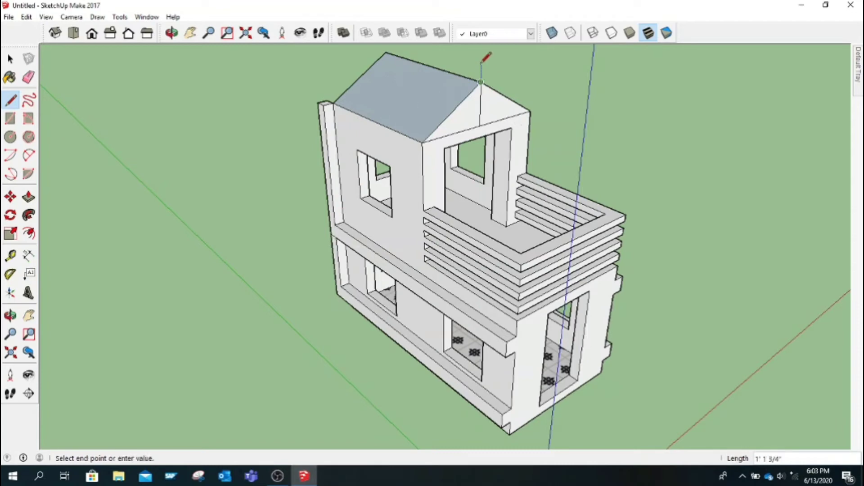
left_click(482, 61)
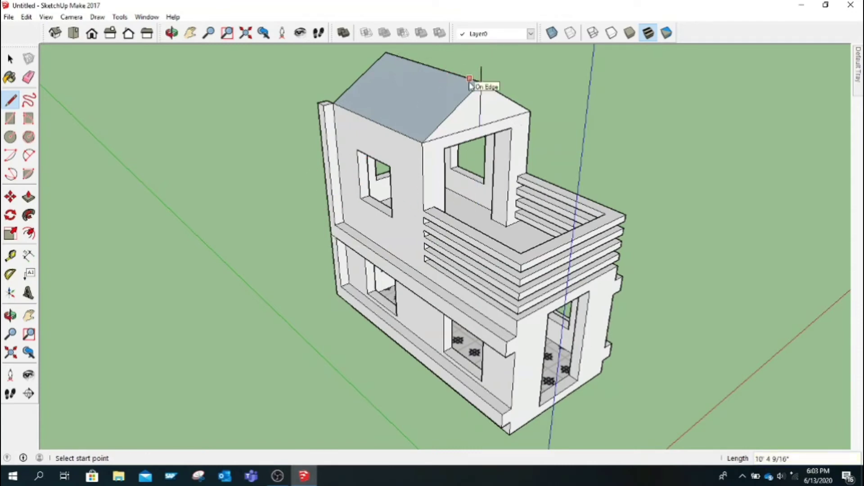
key("ctrl+s")
key("Escape")
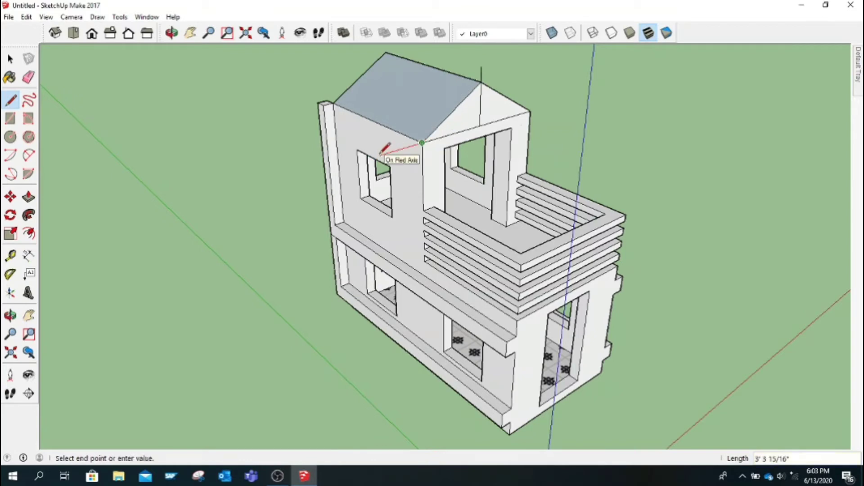
left_click(481, 66)
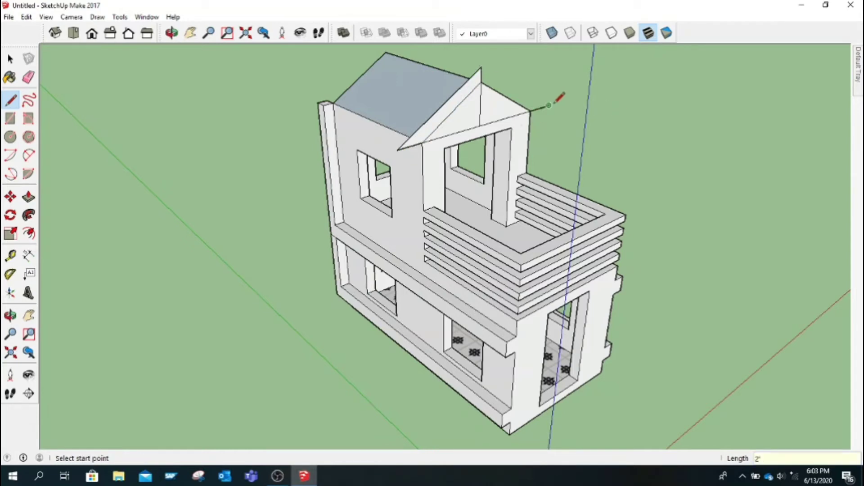
Push the front gable back over the left block and out for an eave overhang
left_click(29, 77)
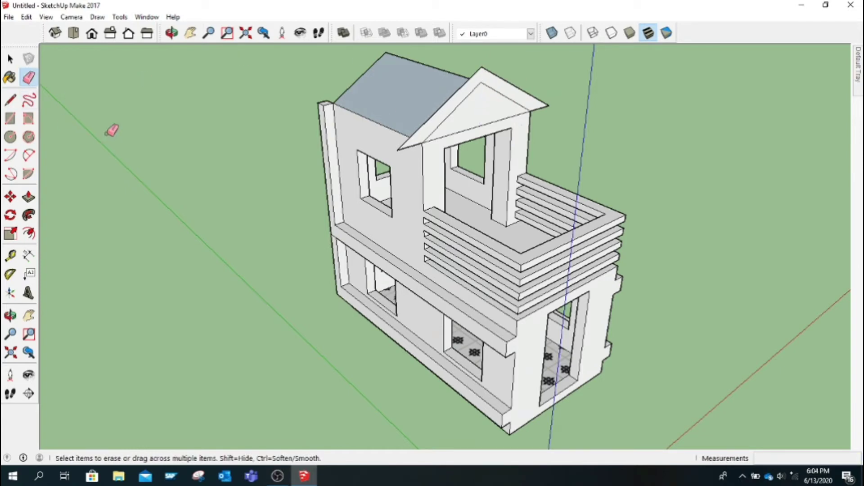
left_click(28, 201)
left_click(440, 128)
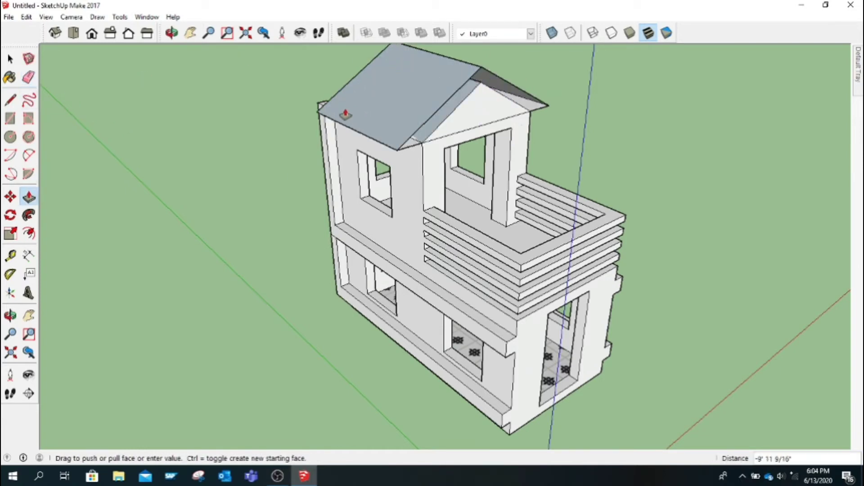
left_click(336, 110)
left_click(172, 33)
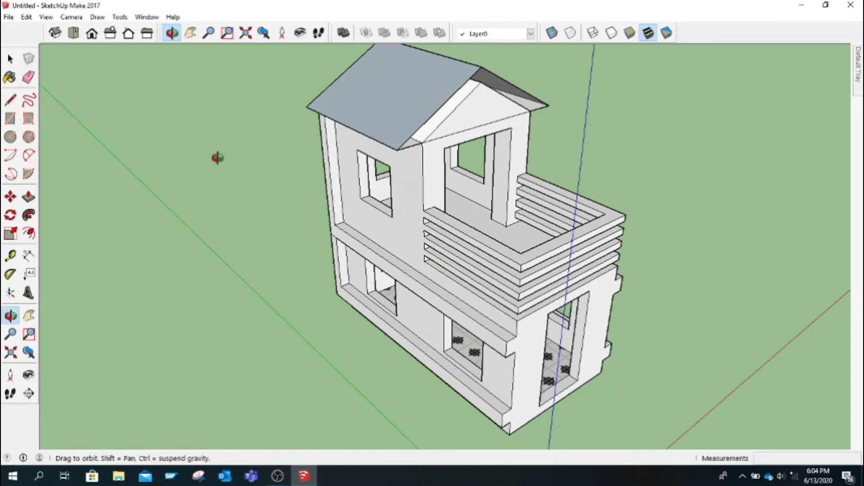
mouse_move(218, 158)
left_mouse_down()
mouse_move(562, 162)
mouse_move(569, 181)
left_mouse_up()
middle_click_drag(569, 182, 422, 249)
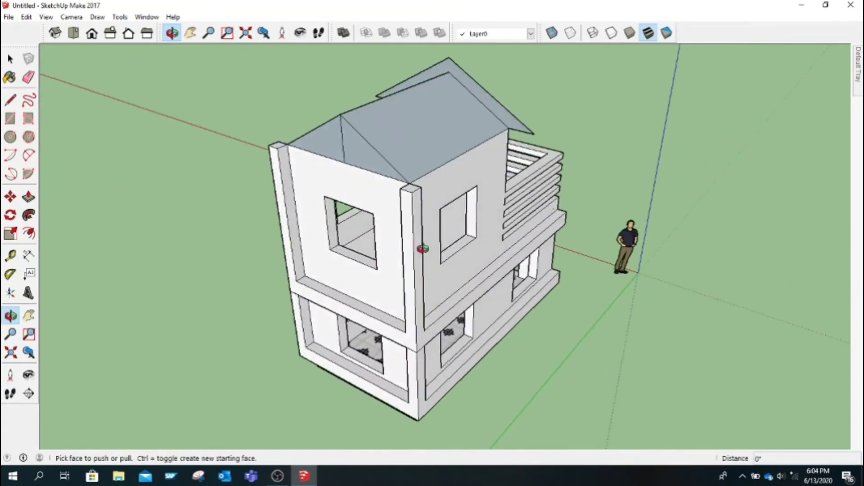
left_click(291, 155)
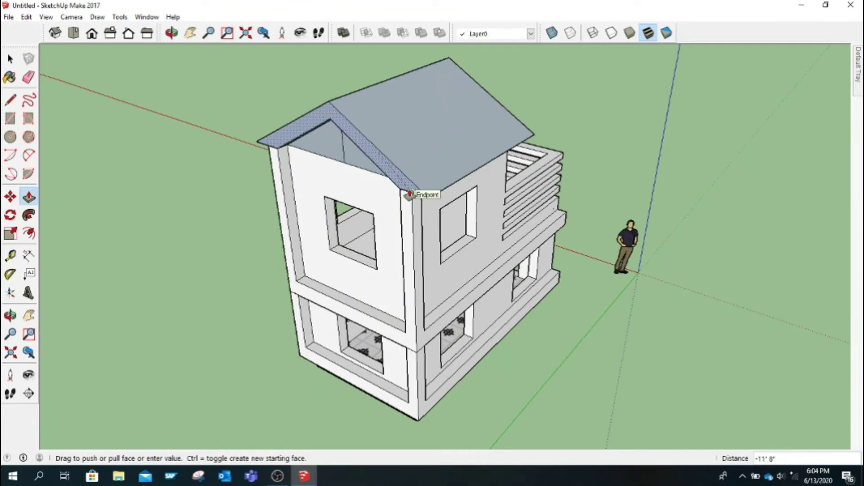
left_click(410, 200)
Close the remaining roof faces along the eave and orbit to check the balcony side
left_click(10, 99)
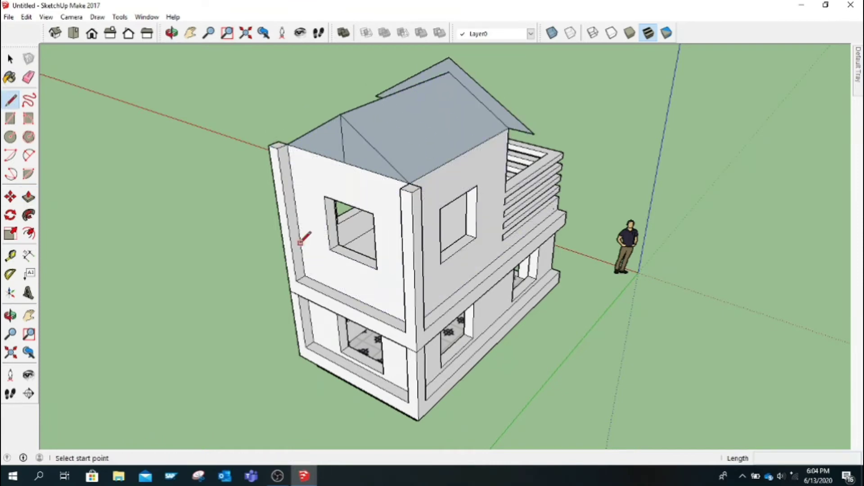
left_click(410, 184)
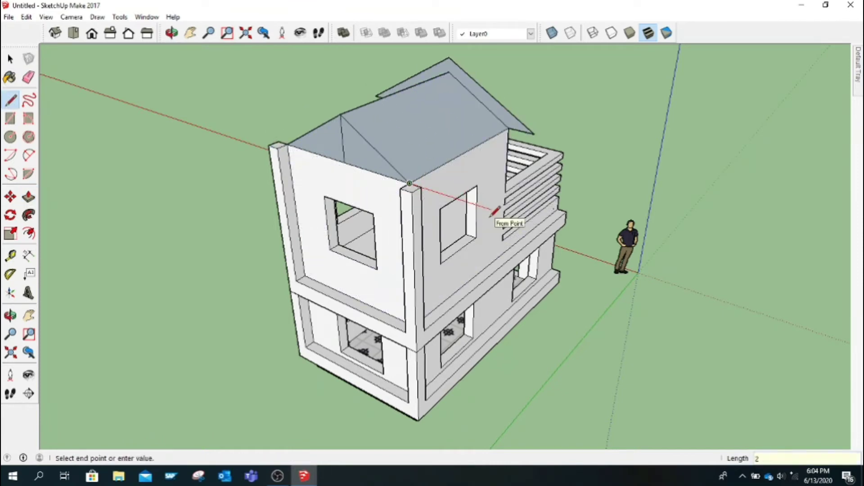
key("Escape")
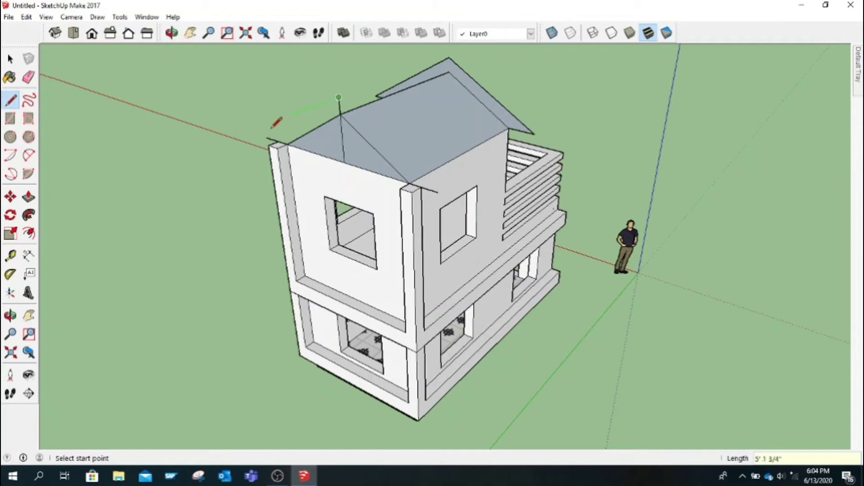
left_click(439, 192)
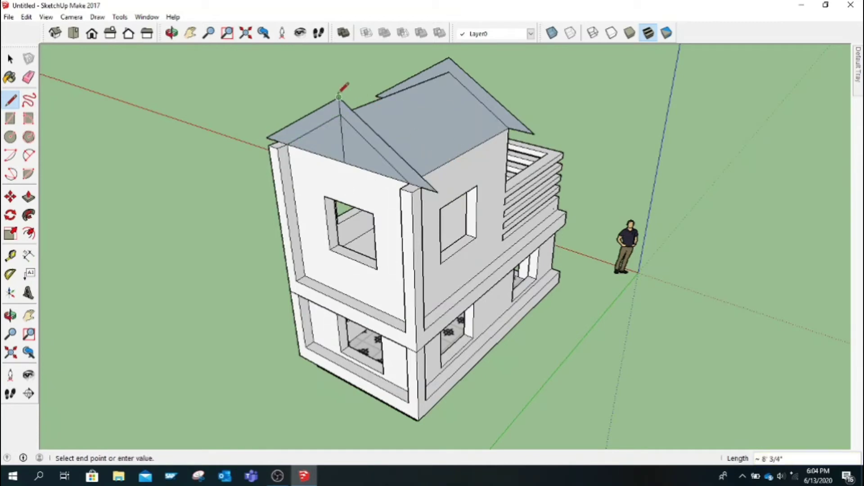
left_click(535, 134)
middle_click_drag(216, 184, 282, 230)
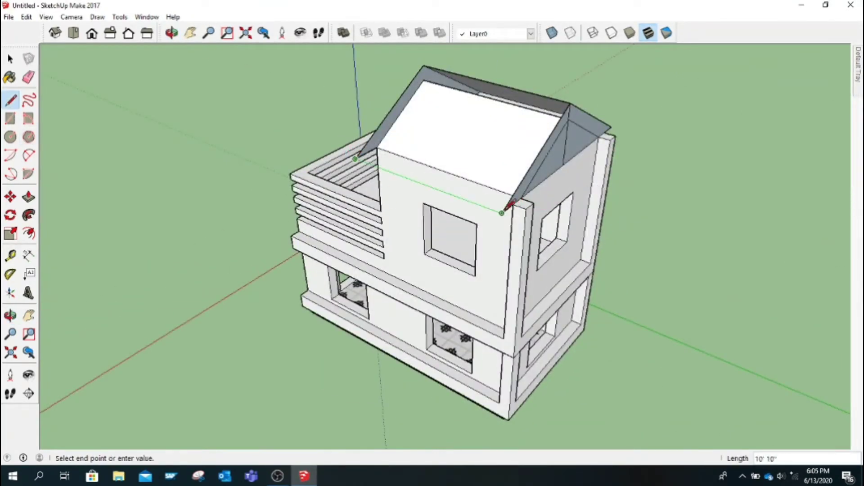
left_click(505, 209)
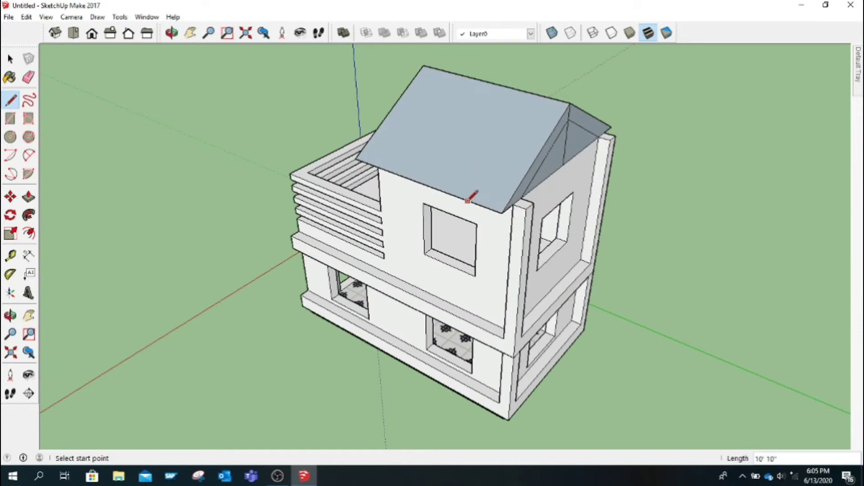
left_click(172, 33)
mouse_move(439, 238)
left_mouse_down()
mouse_move(739, 183)
mouse_move(703, 197)
mouse_move(579, 283)
mouse_move(644, 155)
mouse_move(244, 81)
left_mouse_up()
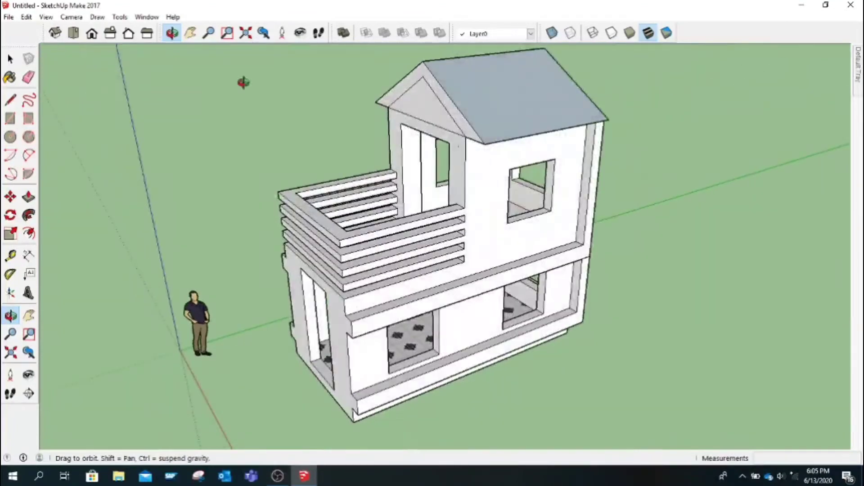
Push/Pull the rear roof gable out about 10" over the balcony
left_click(28, 196)
left_click_drag(450, 106, 341, 252)
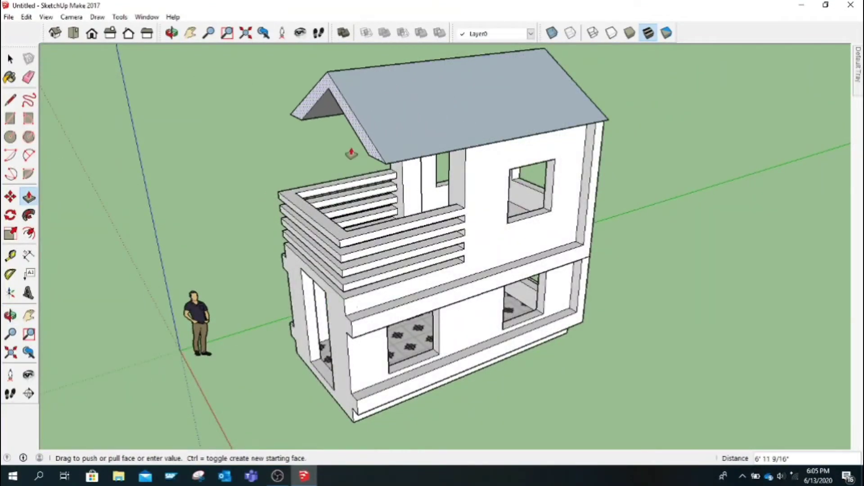
left_click(340, 252)
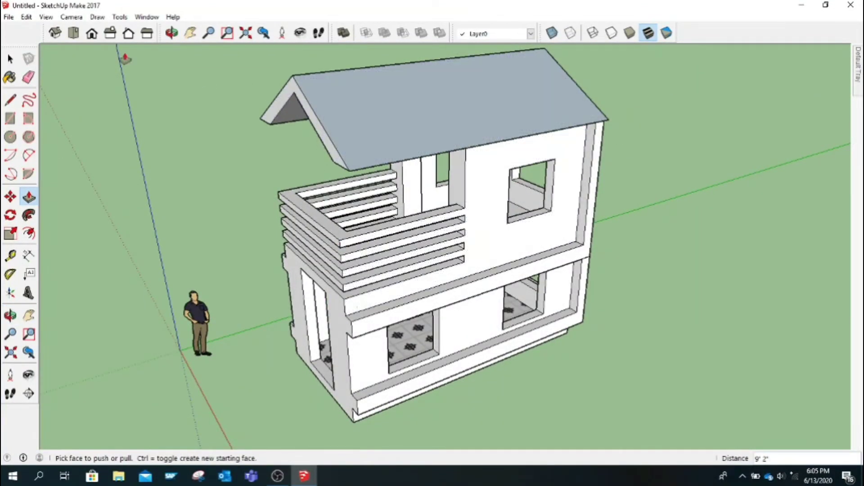
left_click(171, 33)
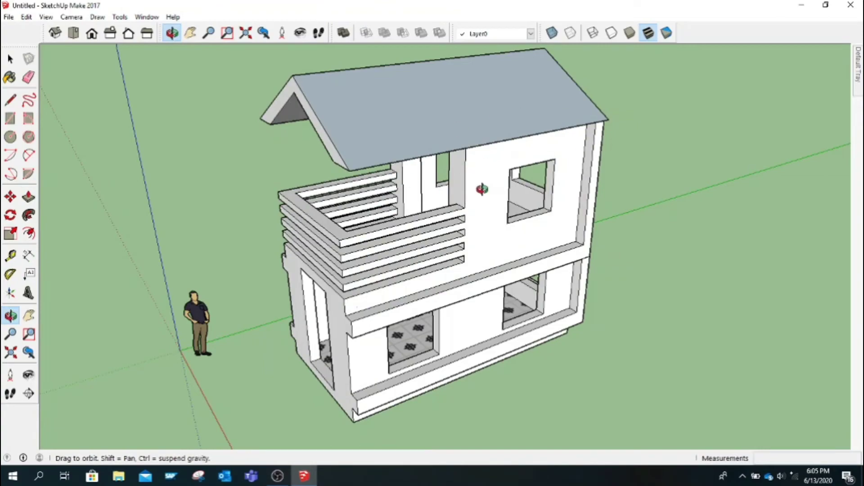
mouse_move(482, 189)
left_mouse_down()
mouse_move(511, 166)
mouse_move(600, 157)
mouse_move(405, 216)
mouse_move(480, 221)
mouse_move(600, 54)
mouse_move(455, 106)
mouse_move(455, 160)
mouse_move(718, 159)
mouse_move(729, 168)
mouse_move(618, 189)
mouse_move(735, 215)
mouse_move(517, 226)
mouse_move(547, 189)
mouse_move(559, 195)
mouse_move(347, 247)
mouse_move(409, 234)
mouse_move(415, 254)
mouse_move(497, 233)
left_mouse_up()
Push/Pull the sloped roof face and roof edge face to line up with the extended gable
left_click(29, 197)
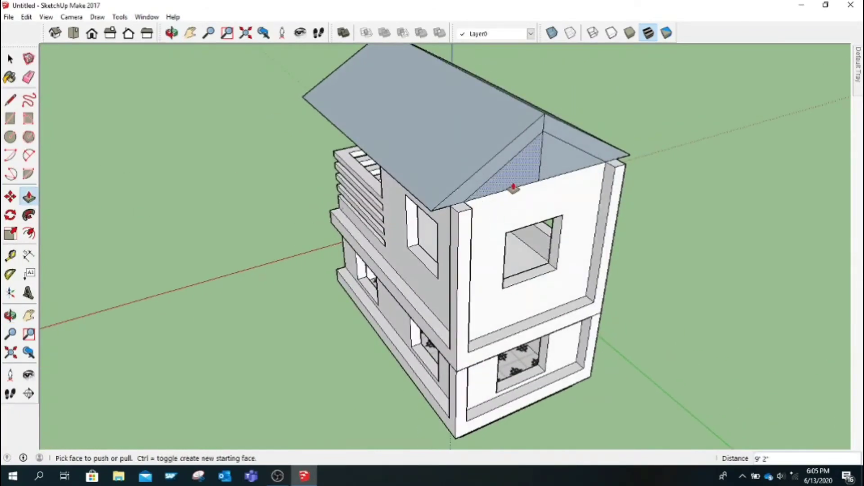
left_click(477, 190)
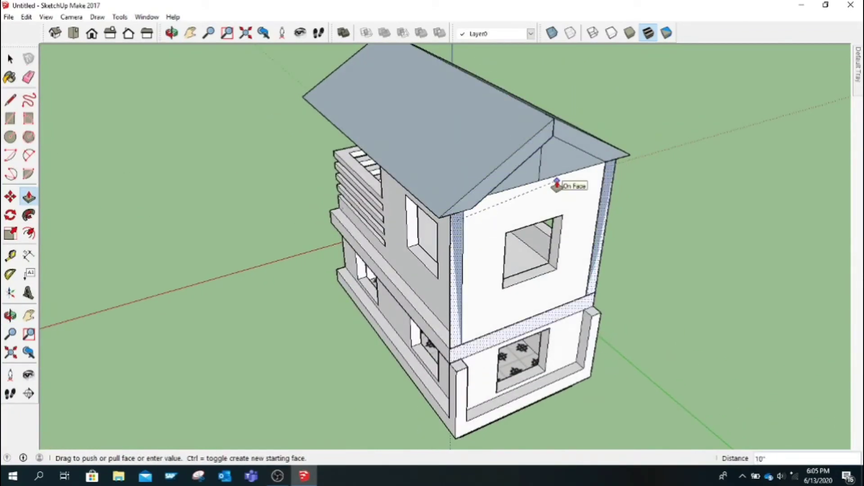
left_click(557, 183)
left_click(565, 145)
left_click(499, 180)
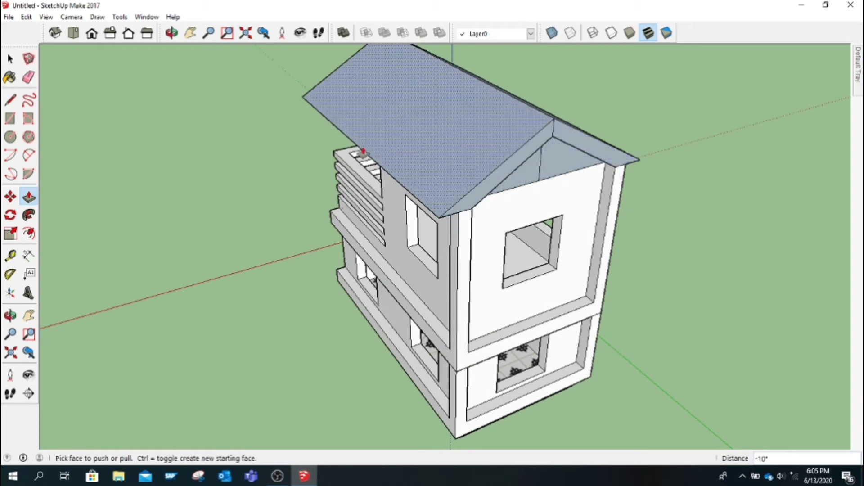
left_click(28, 77)
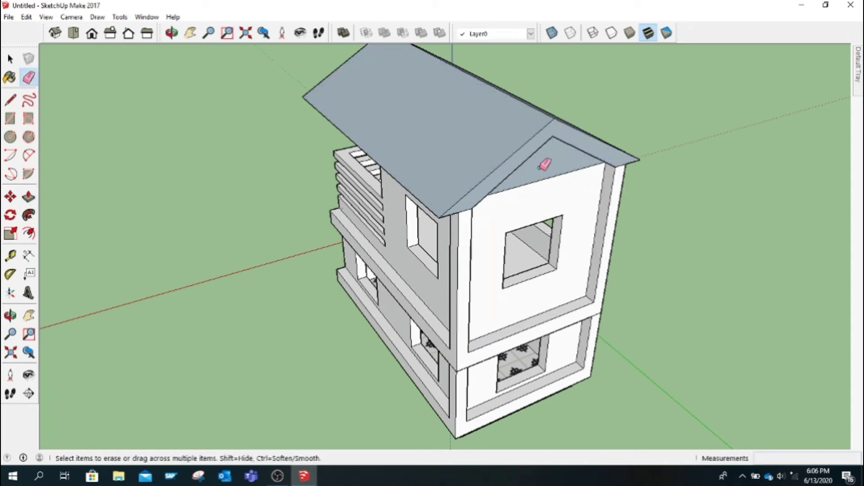
left_click(171, 33)
mouse_move(333, 179)
left_mouse_down()
mouse_move(286, 261)
mouse_move(381, 221)
mouse_move(289, 224)
mouse_move(511, 223)
mouse_move(415, 270)
mouse_move(427, 273)
mouse_move(593, 272)
mouse_move(609, 263)
mouse_move(414, 287)
mouse_move(495, 288)
mouse_move(388, 290)
mouse_move(495, 288)
mouse_move(555, 378)
mouse_move(421, 305)
mouse_move(398, 303)
mouse_move(423, 307)
left_mouse_up()
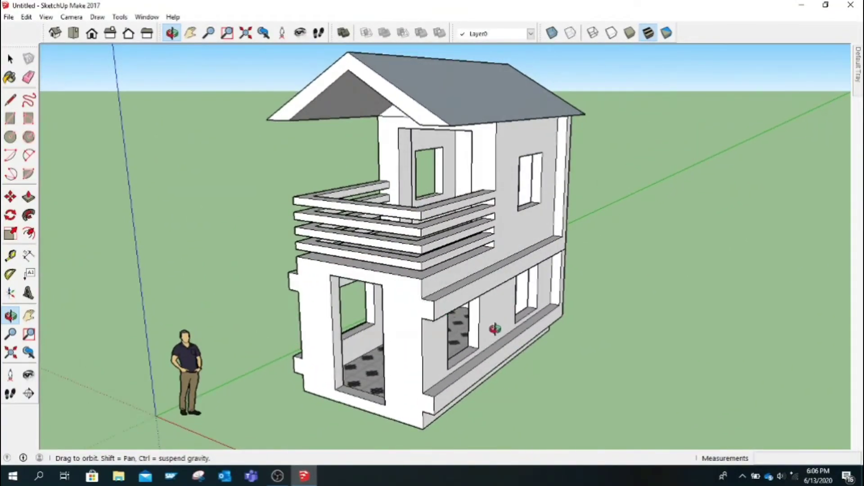
left_click_drag(496, 329, 546, 285)
key("e")
scroll(546, 285, "up", 3)
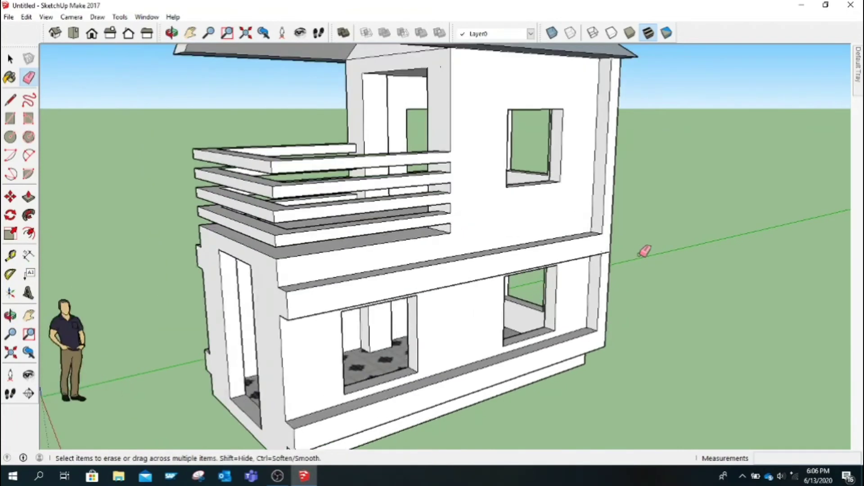
left_click(171, 33)
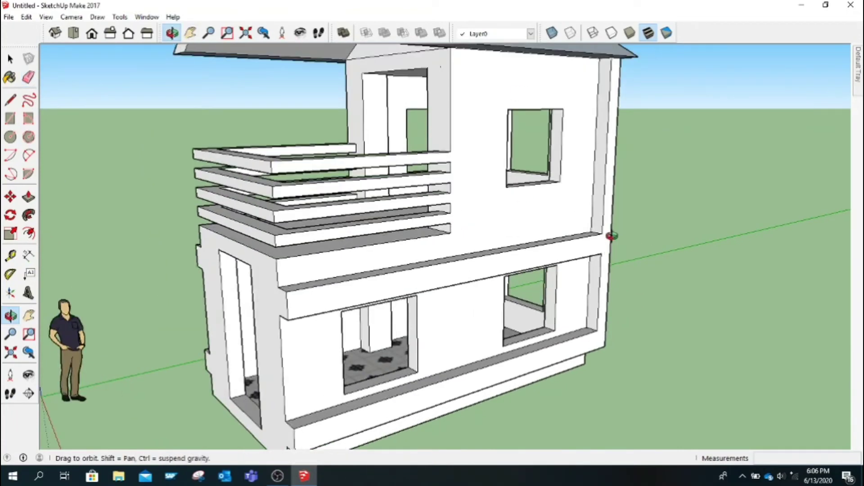
mouse_move(609, 233)
left_mouse_down()
mouse_move(484, 301)
mouse_move(489, 335)
mouse_move(468, 334)
left_mouse_up()
left_click(28, 77)
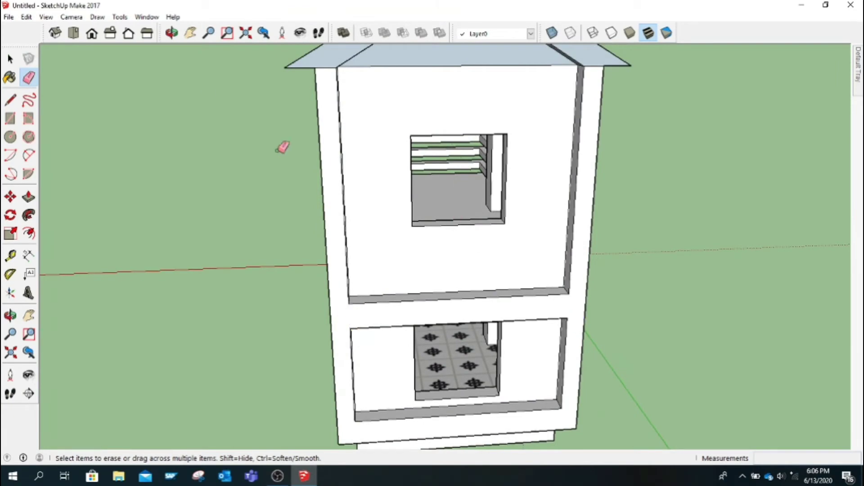
key("o")
mouse_move(430, 234)
left_mouse_down()
mouse_move(546, 276)
mouse_move(351, 286)
mouse_move(351, 296)
mouse_move(130, 156)
left_mouse_up()
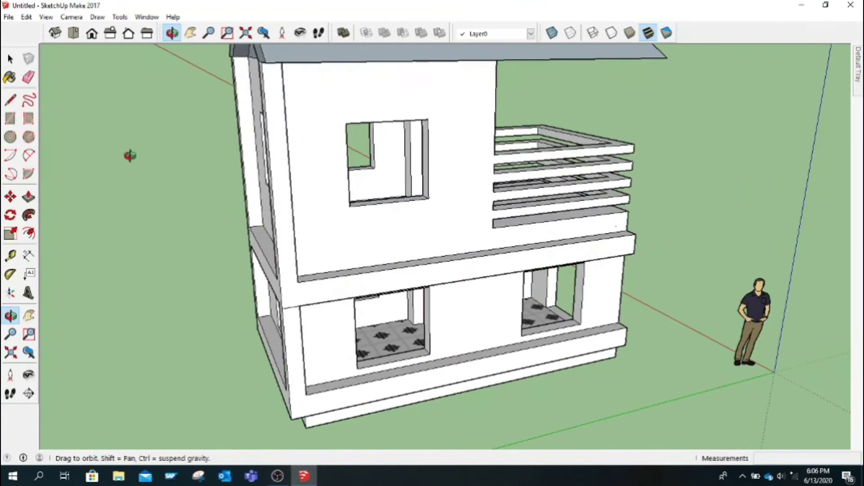
left_click(29, 77)
left_click(171, 33)
mouse_move(246, 258)
left_mouse_down()
mouse_move(309, 279)
mouse_move(526, 286)
mouse_move(662, 338)
mouse_move(575, 386)
mouse_move(619, 316)
mouse_move(592, 293)
mouse_move(700, 345)
mouse_move(519, 337)
left_mouse_up()
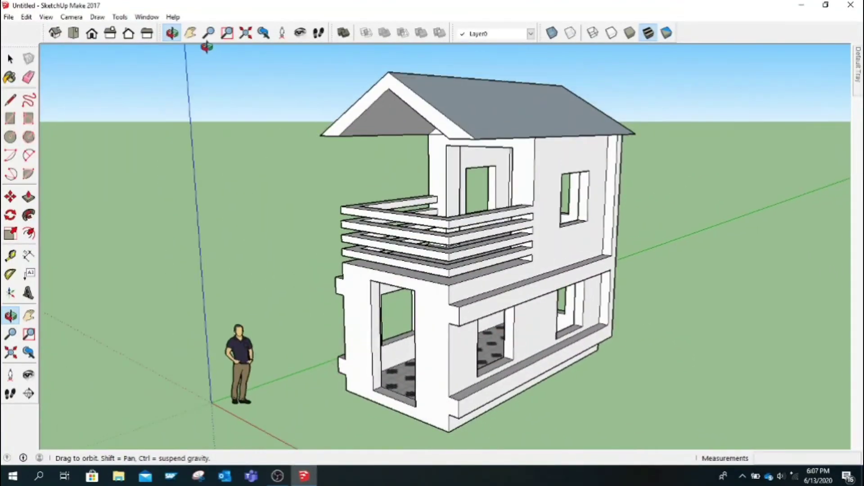
Move the scale figure into the ground-floor doorway below the balcony
left_click_drag(387, 239, 347, 220, "shift")
left_click(172, 33)
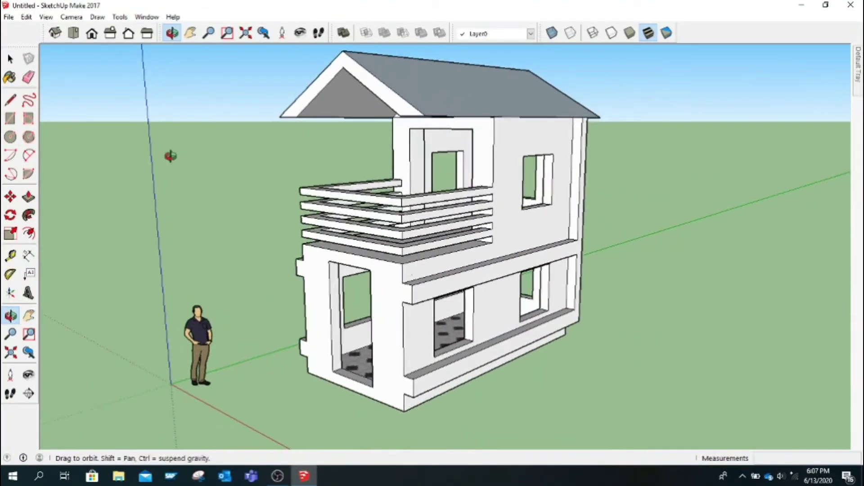
left_click(11, 197)
left_click(198, 345)
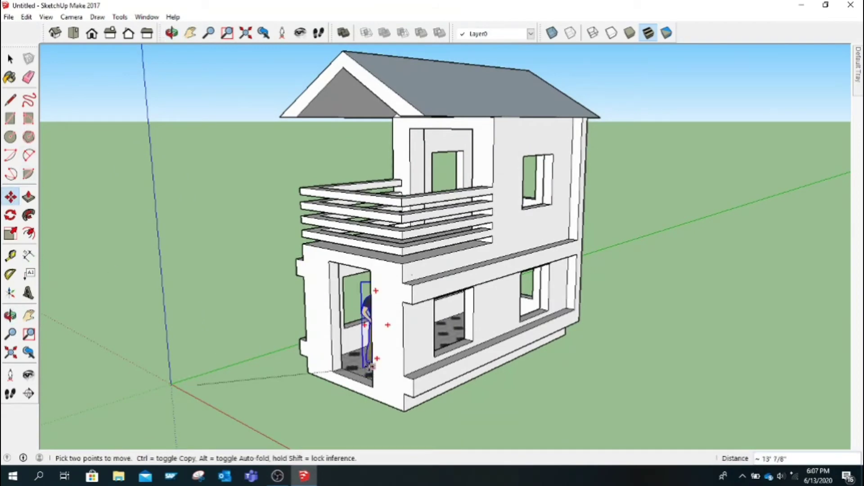
left_click(365, 364)
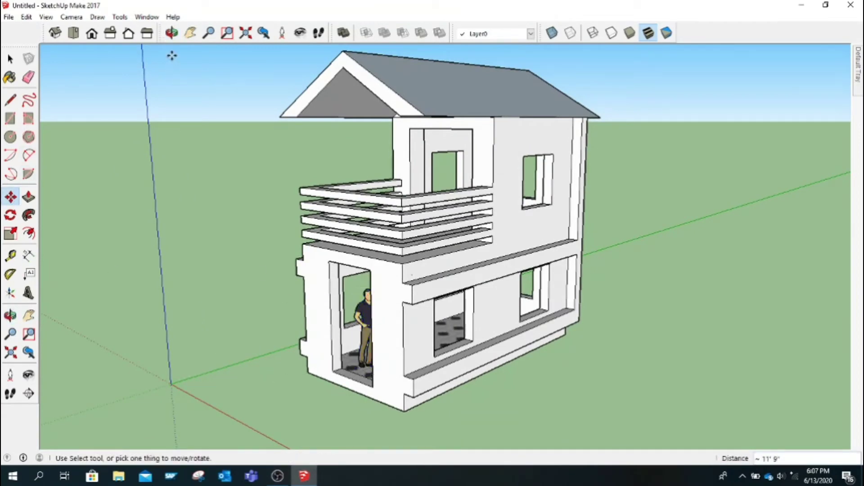
left_click(172, 33)
mouse_move(241, 247)
left_mouse_down()
mouse_move(366, 343)
mouse_move(219, 346)
mouse_move(308, 193)
left_mouse_up()
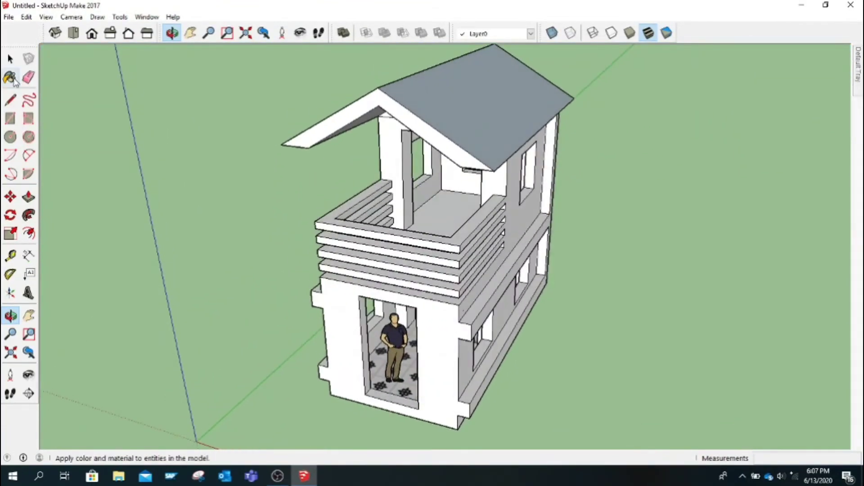
Paint the balcony floor with Ornate Tile 01, then move the scale figure onto it
left_click(10, 77)
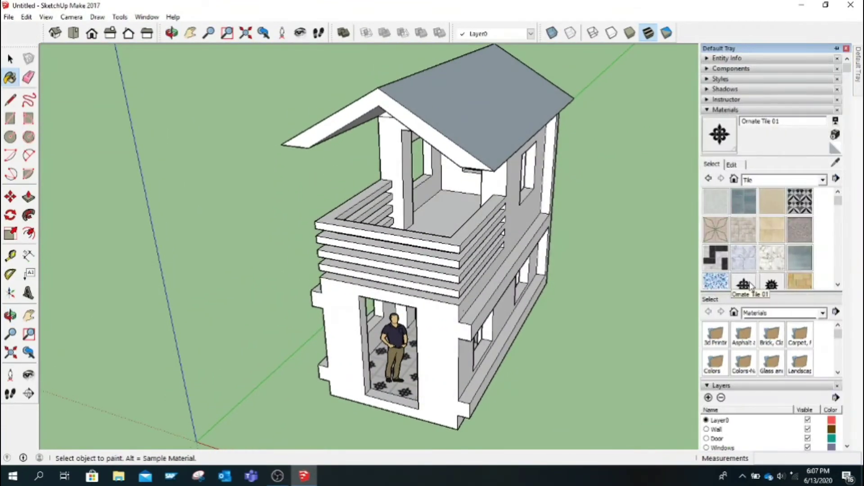
left_click(457, 238)
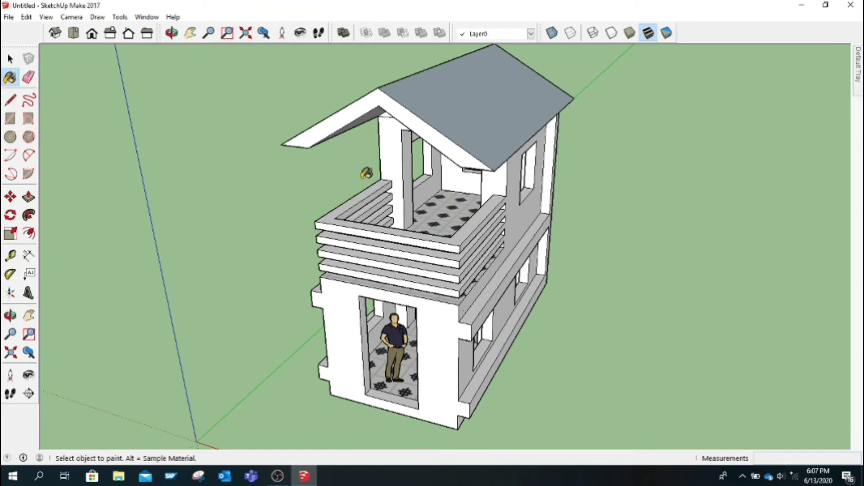
left_click(10, 197)
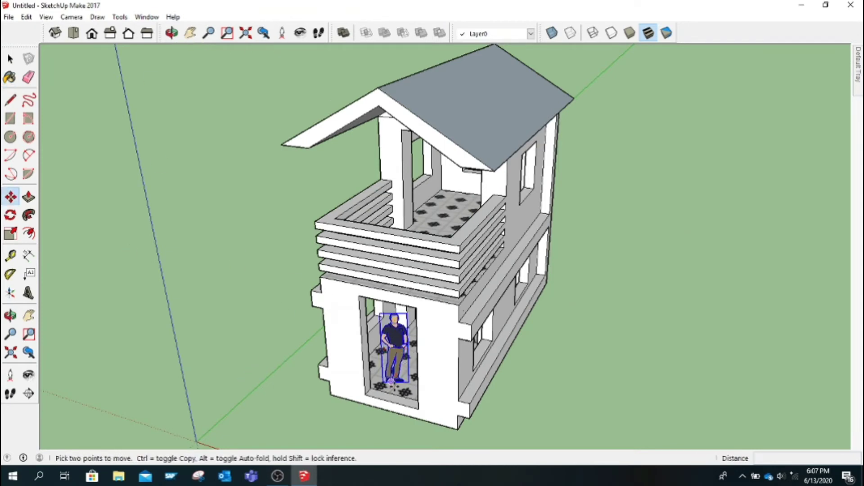
left_click(392, 382)
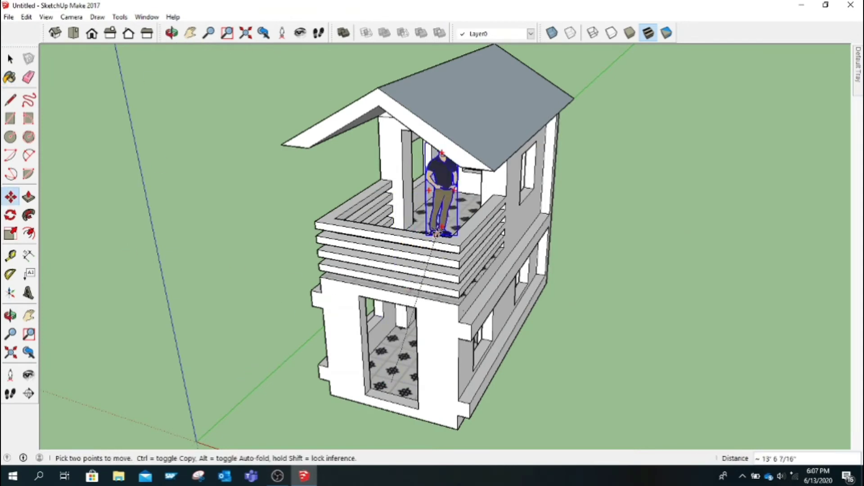
left_click(443, 229)
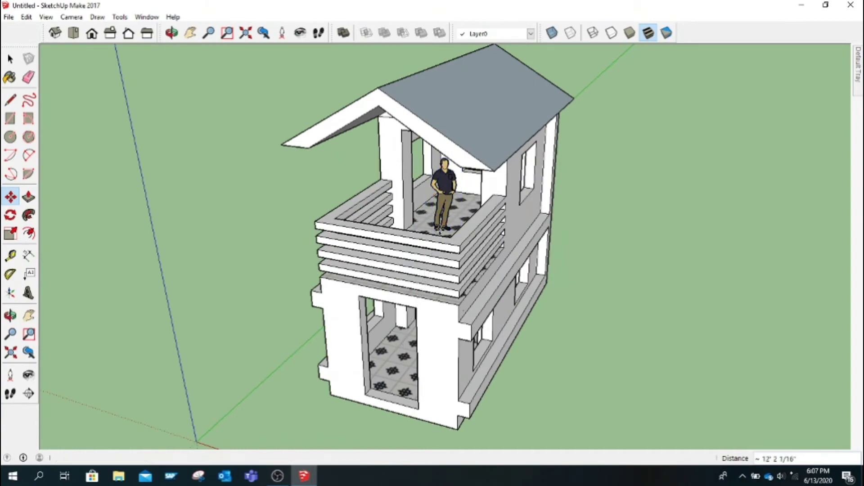
left_click(185, 36)
mouse_move(373, 247)
left_mouse_down()
mouse_move(522, 293)
mouse_move(451, 288)
mouse_move(343, 262)
mouse_move(445, 292)
mouse_move(409, 295)
mouse_move(396, 290)
mouse_move(436, 261)
mouse_move(405, 303)
mouse_move(366, 301)
mouse_move(395, 312)
mouse_move(455, 286)
mouse_move(373, 293)
mouse_move(389, 309)
mouse_move(389, 256)
mouse_move(386, 286)
mouse_move(478, 265)
mouse_move(396, 347)
mouse_move(403, 303)
mouse_move(483, 169)
mouse_move(576, 240)
mouse_move(488, 247)
mouse_move(573, 226)
mouse_move(523, 363)
mouse_move(303, 230)
left_mouse_up()
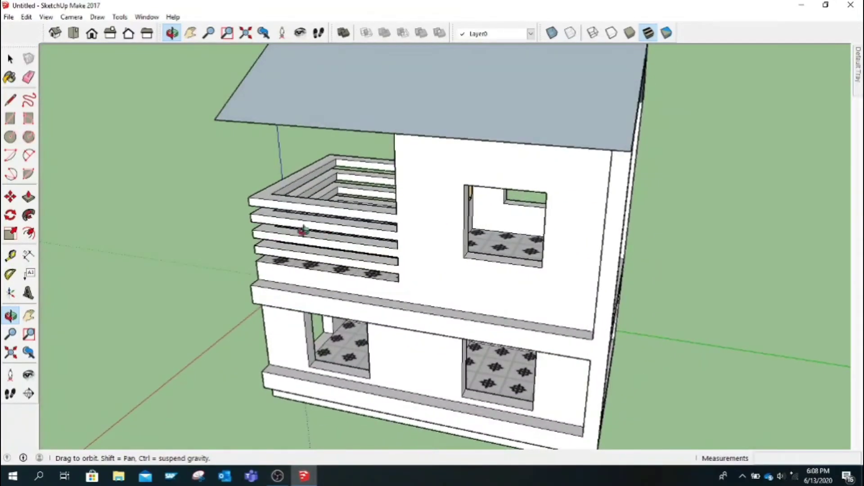
left_click(11, 100)
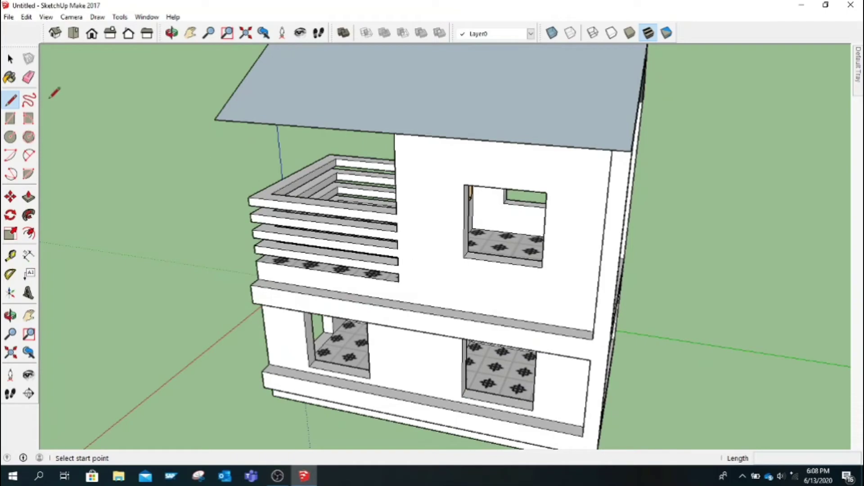
left_click(171, 35)
mouse_move(212, 263)
left_mouse_down()
mouse_move(557, 253)
mouse_move(658, 200)
mouse_move(471, 253)
mouse_move(751, 121)
mouse_move(589, 270)
left_mouse_up()
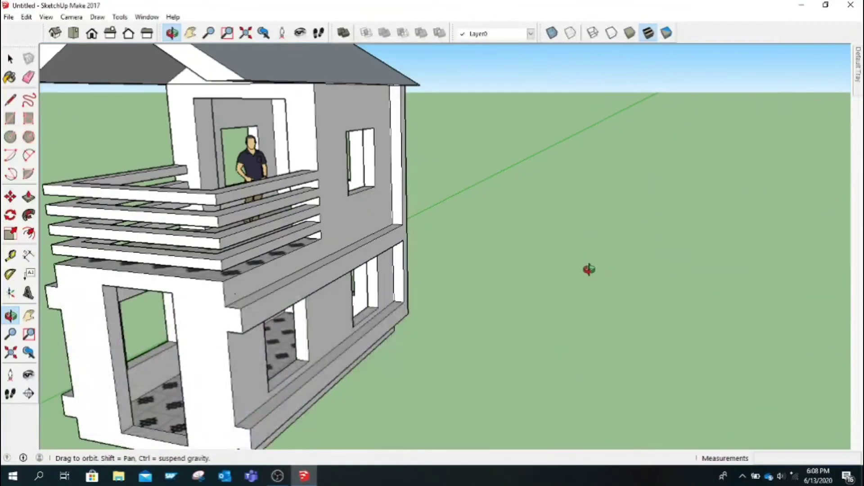
left_click(55, 33)
mouse_move(358, 234)
left_mouse_down()
mouse_move(411, 231)
mouse_move(426, 302)
left_mouse_up()
Paint the front roof slope with a dark shingle from the Roofing materials
left_click(15, 76)
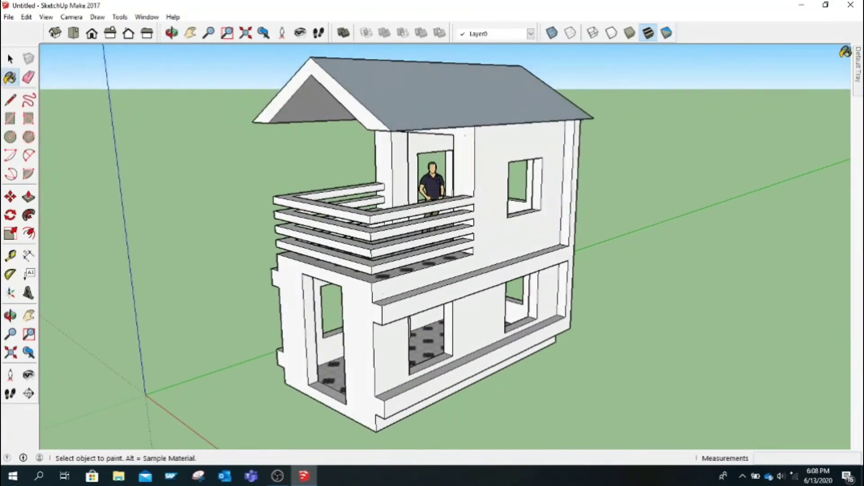
left_click(857, 90)
left_click(767, 180)
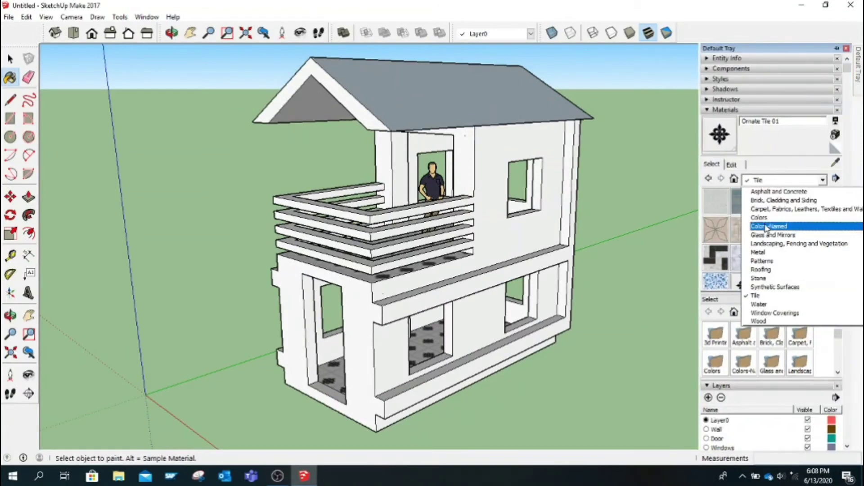
left_click(763, 273)
left_click(827, 205)
left_click(421, 71)
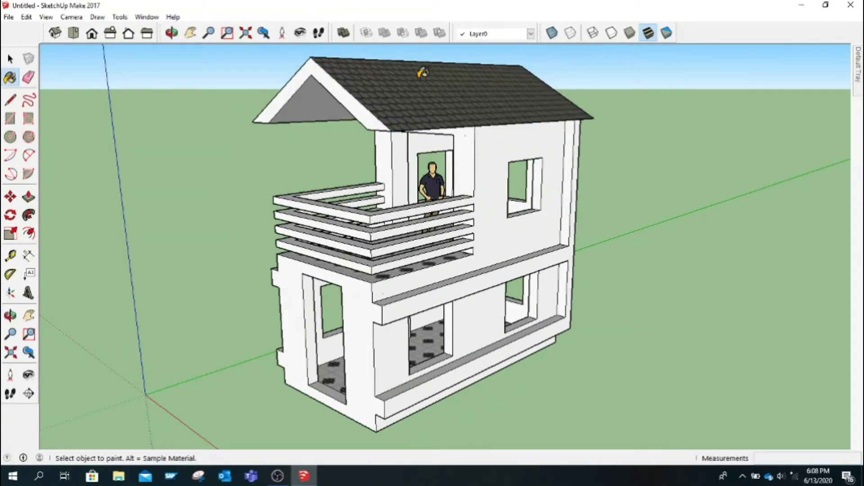
Paint the far roof slope with the same dark shingles
left_click(172, 32)
left_click_drag(273, 144, 495, 202)
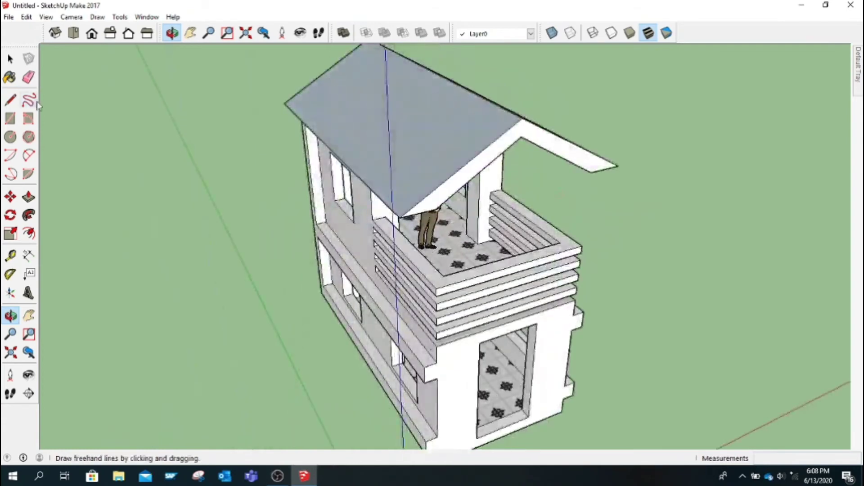
left_click(10, 77)
left_click(473, 169)
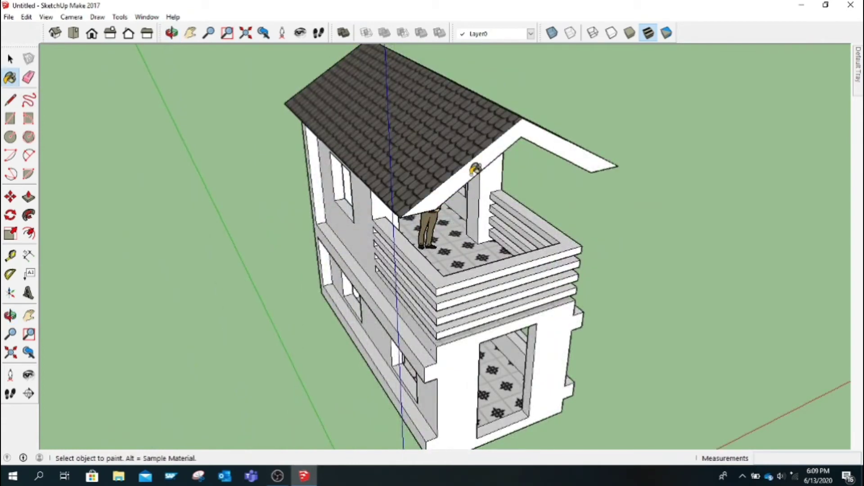
Paint the roof's gable edge strip with the dark shingles
left_click(171, 33)
mouse_move(296, 203)
left_mouse_down()
mouse_move(359, 194)
mouse_move(140, 189)
left_mouse_up()
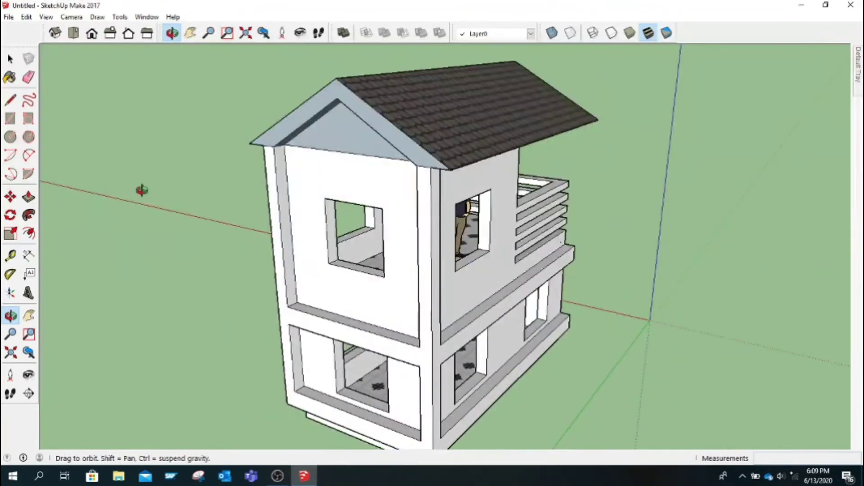
left_click(10, 77)
left_click(295, 110)
left_click(171, 33)
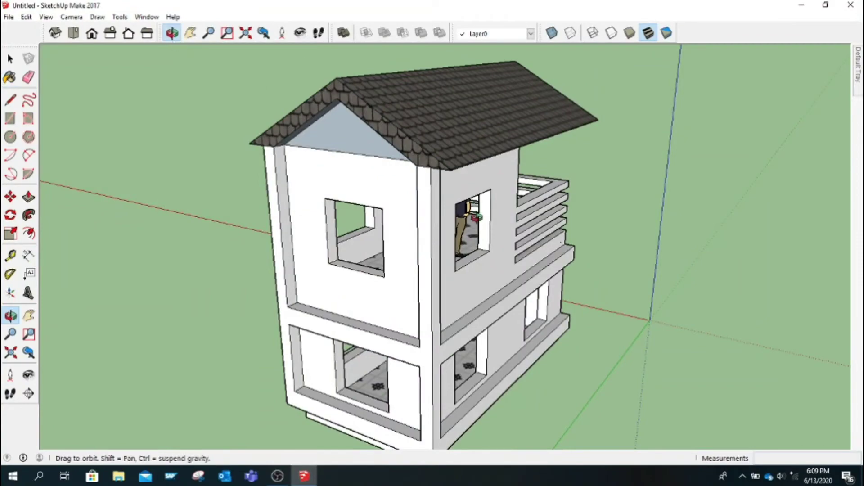
mouse_move(477, 218)
left_mouse_down()
mouse_move(285, 232)
mouse_move(448, 277)
mouse_move(427, 301)
mouse_move(289, 280)
mouse_move(385, 286)
mouse_move(372, 289)
left_mouse_up()
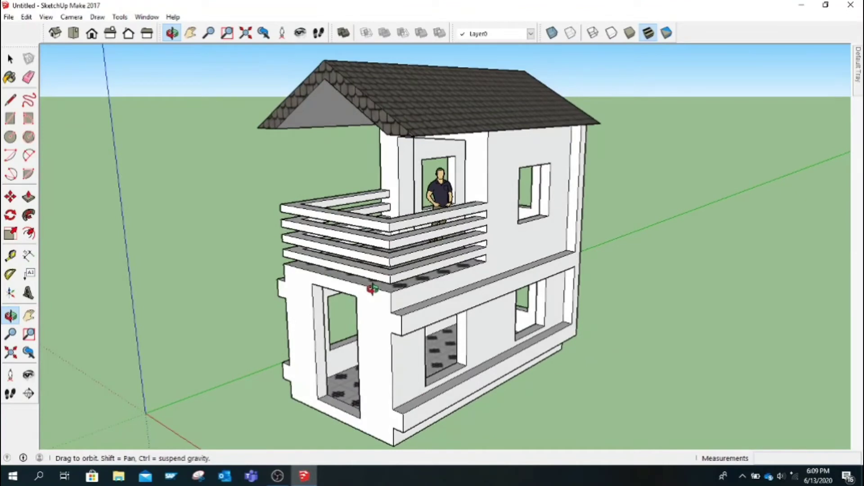
Make Windows the current layer and start a window outline on open ground beside the house
mouse_move(372, 289)
left_mouse_down()
mouse_move(439, 283)
mouse_move(417, 273)
left_mouse_up()
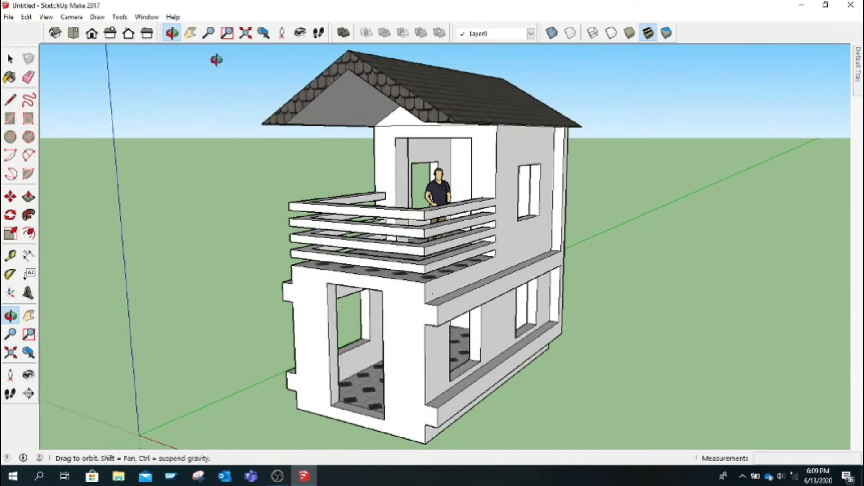
left_click(191, 33)
left_click_drag(443, 333, 434, 326)
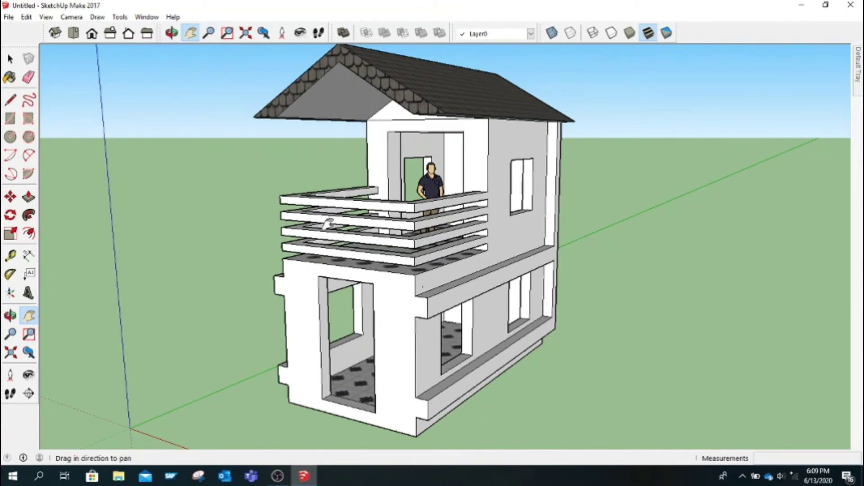
left_click_drag(328, 223, 226, 191)
left_click(530, 34)
left_click(482, 87)
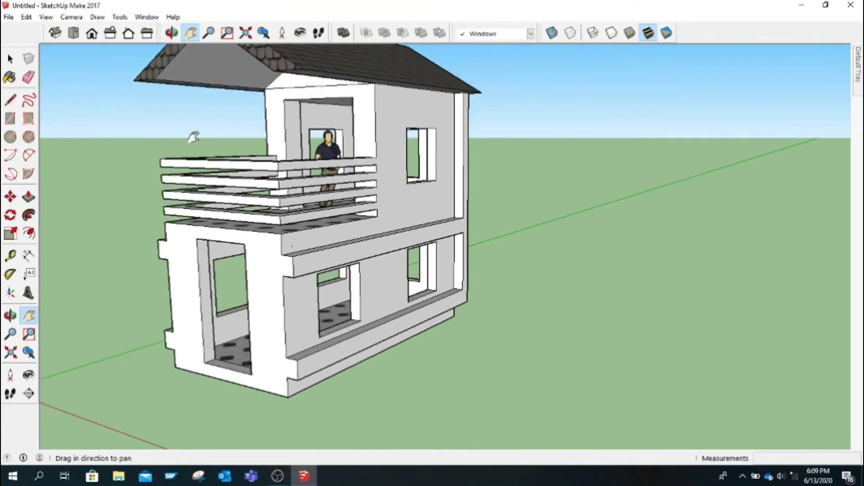
left_click(11, 100)
left_click(629, 359)
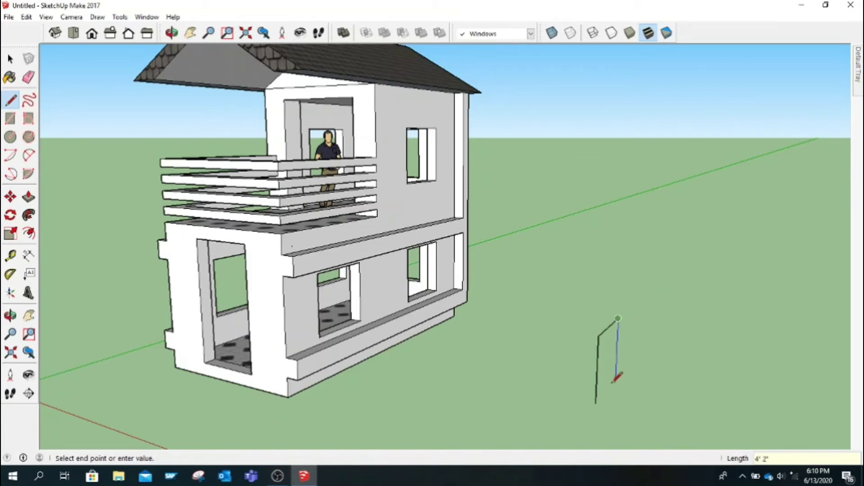
Close the upright window outline and draw a vertical divider splitting it into two panes
left_click(596, 403)
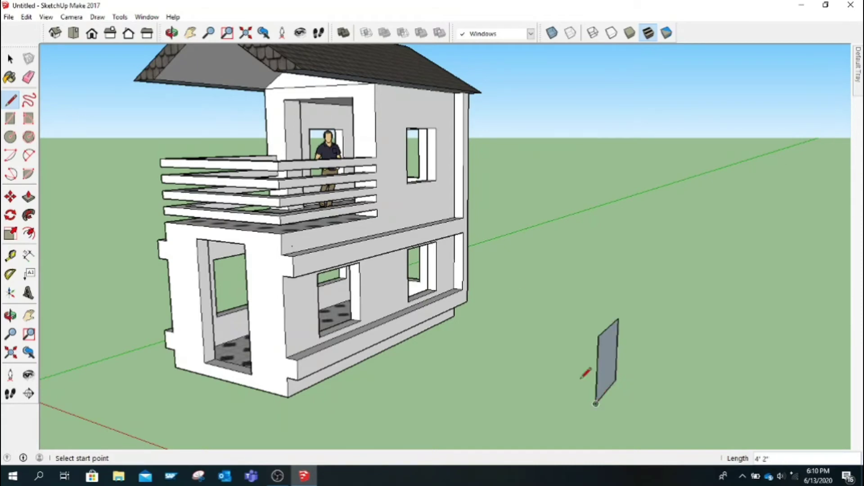
left_click(191, 32)
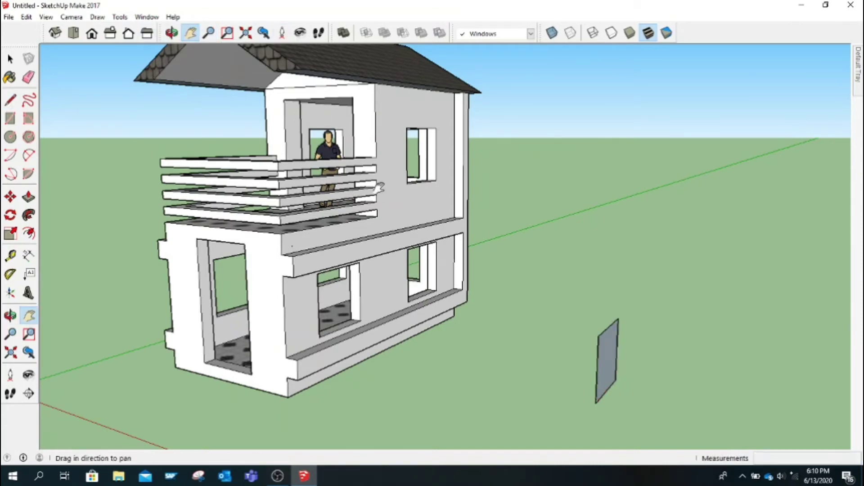
mouse_move(522, 353)
left_mouse_down()
mouse_move(433, 331)
mouse_move(535, 384)
left_mouse_up()
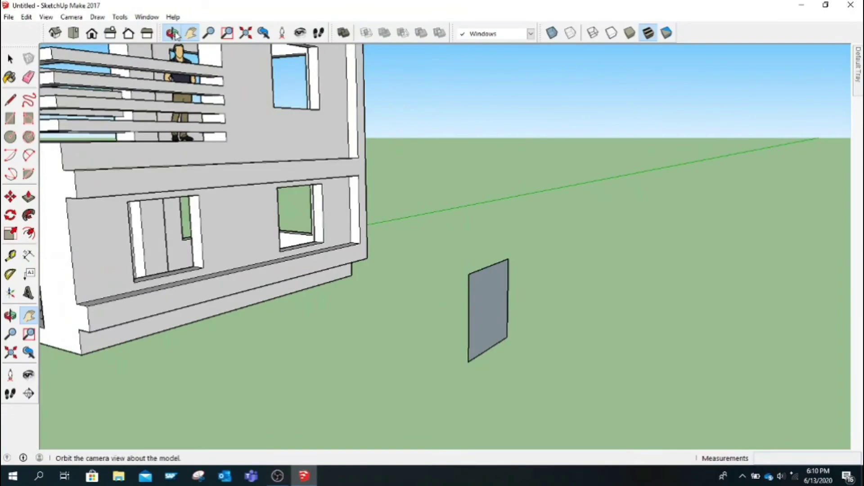
left_click(172, 32)
mouse_move(432, 315)
left_mouse_down()
mouse_move(377, 322)
mouse_move(436, 363)
mouse_move(359, 378)
mouse_move(311, 368)
mouse_move(328, 376)
left_mouse_up()
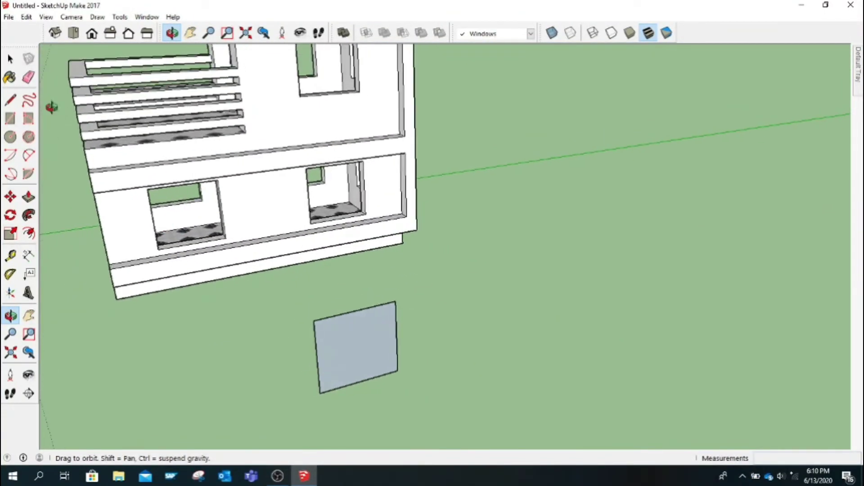
left_click(10, 100)
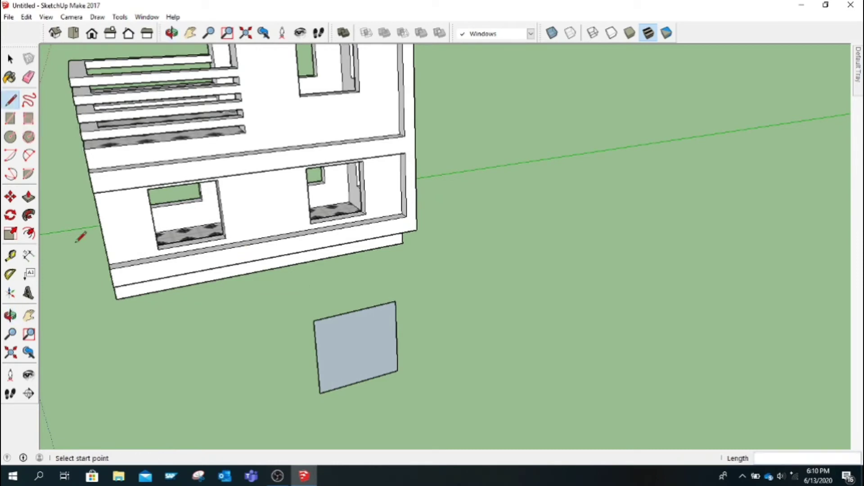
left_click(356, 311)
type("4'")
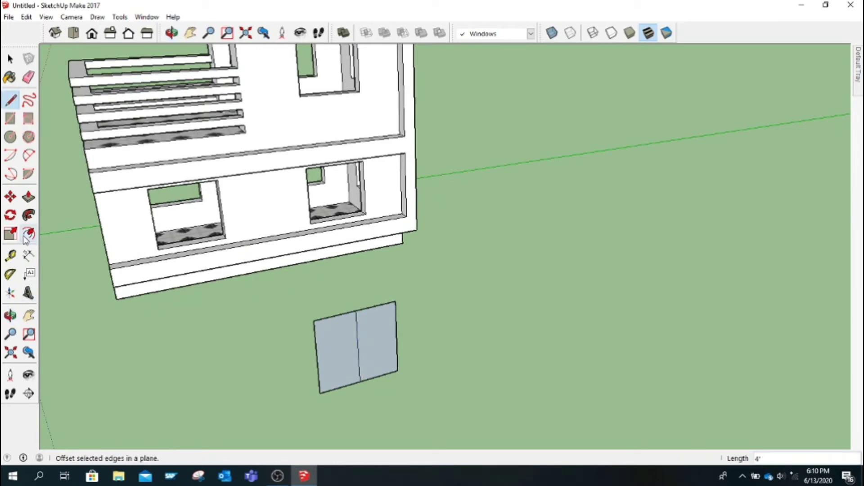
Offset the left and right panes inward to form inset frames
left_click(28, 233)
scroll(347, 374, "up", 1)
left_click(344, 389)
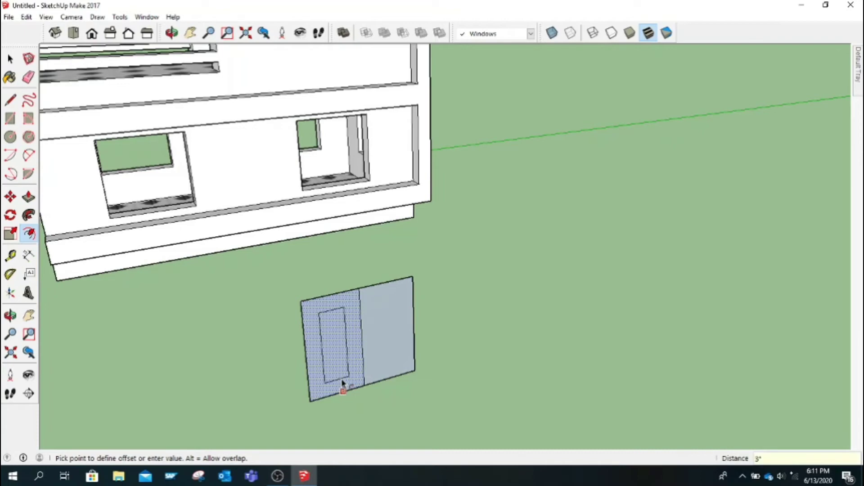
left_click(343, 384)
left_click(396, 350)
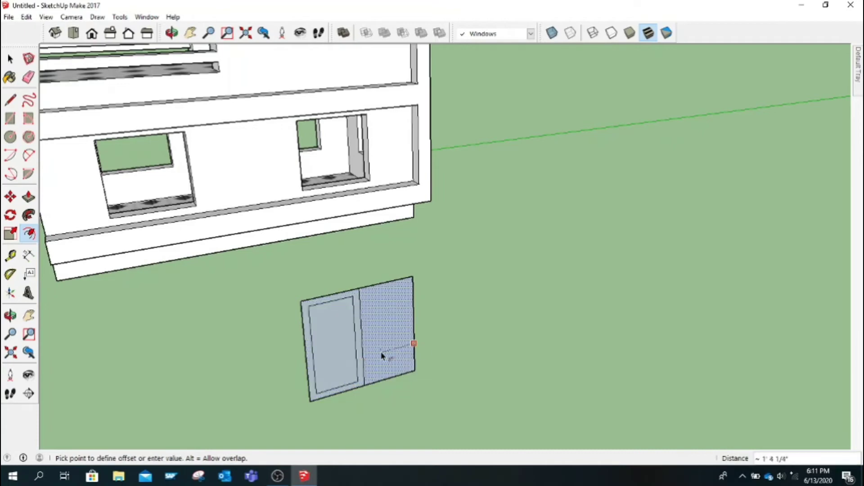
left_click(400, 367)
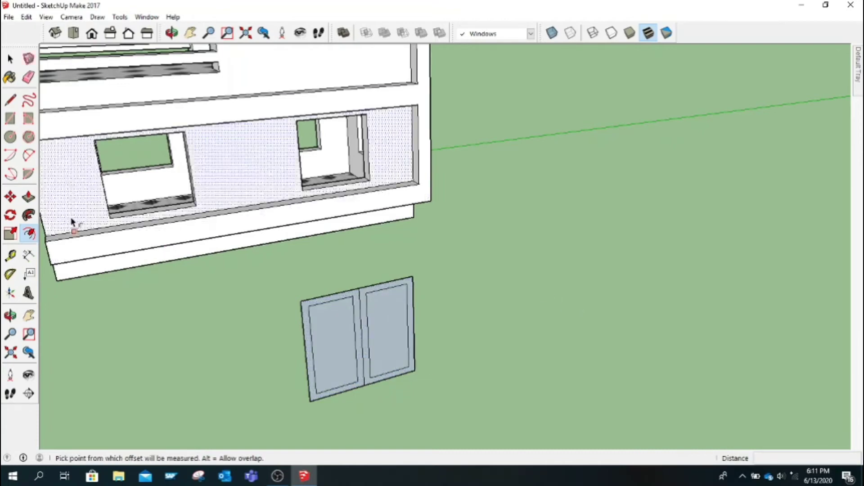
left_click(16, 84)
mouse_move(858, 64)
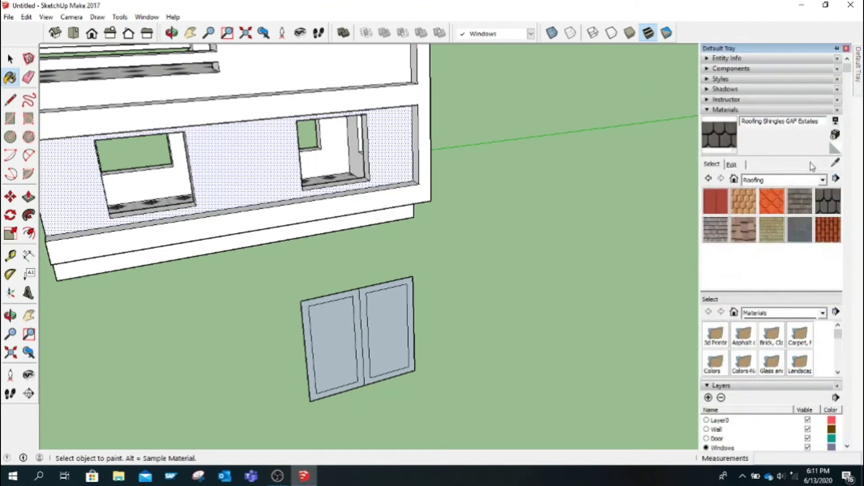
Paint both sash frames with Metal Steel Textured
left_click(823, 180)
left_click(772, 252)
left_click(799, 230)
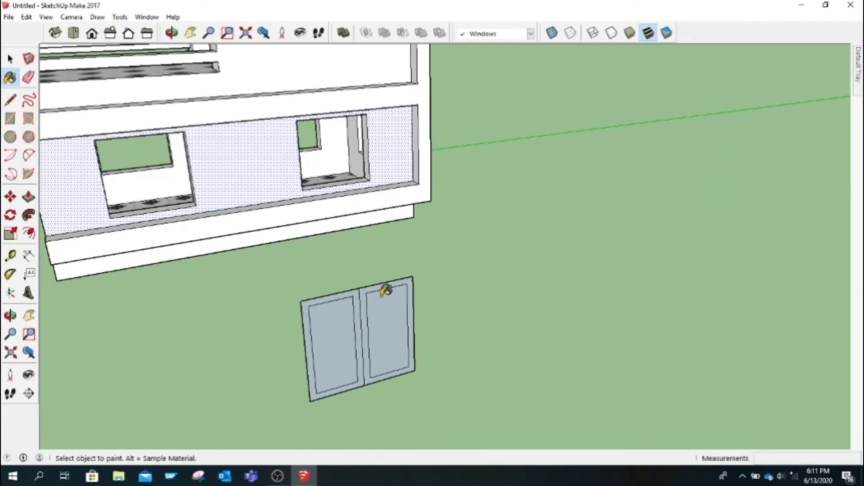
left_click(366, 288)
left_click(359, 289)
mouse_move(858, 64)
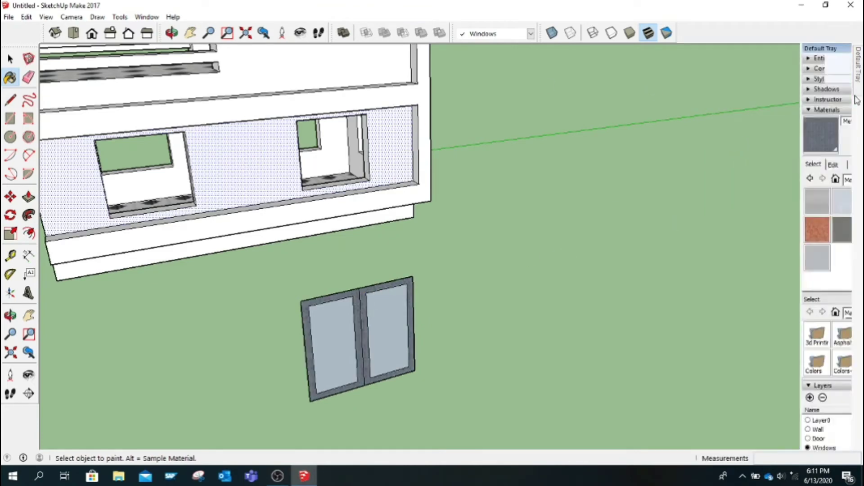
Try a Glass and Mirrors glass block material on both panes
left_click(807, 181)
left_click(782, 235)
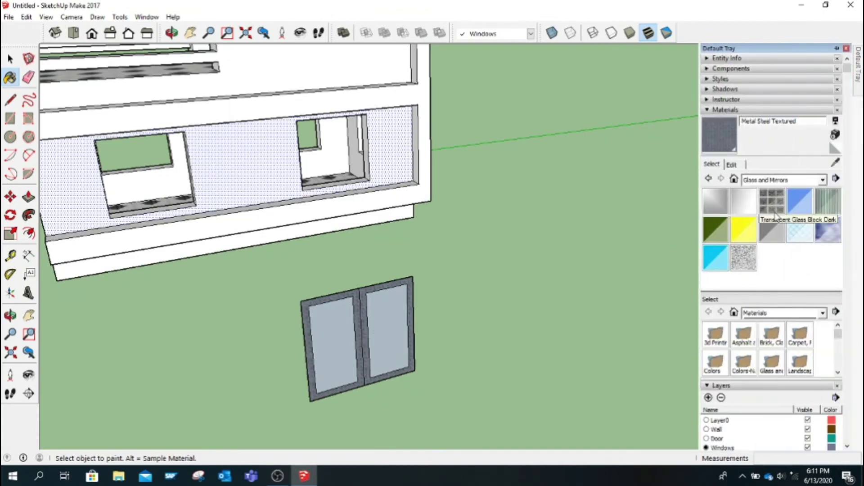
left_click(766, 203)
left_click(364, 343)
left_click(389, 339)
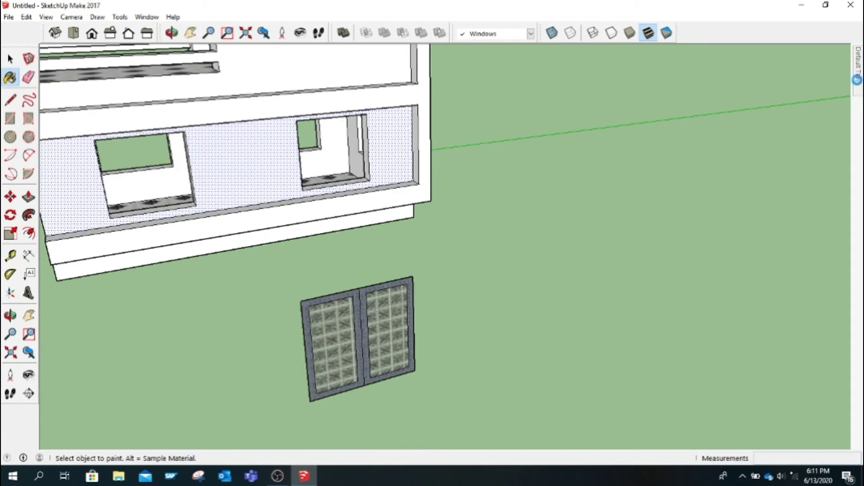
Try Translucent Resin Crush Gray, then settle on Translucent Glass Tinted for both panes
mouse_move(857, 64)
left_click(744, 258)
left_click(335, 316)
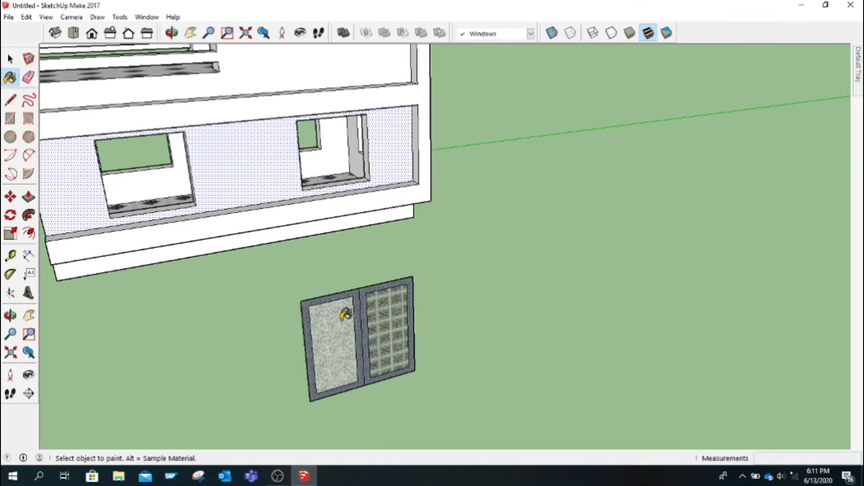
left_click(390, 319)
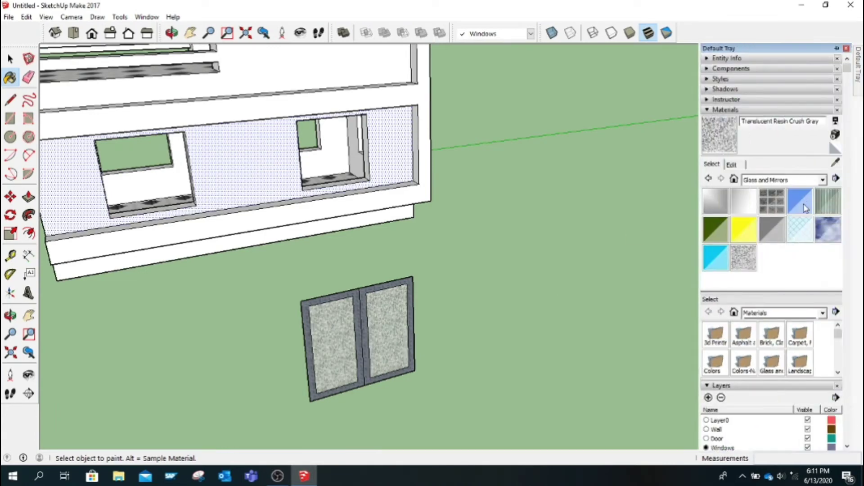
left_click(725, 259)
left_click(347, 322)
left_click(386, 326)
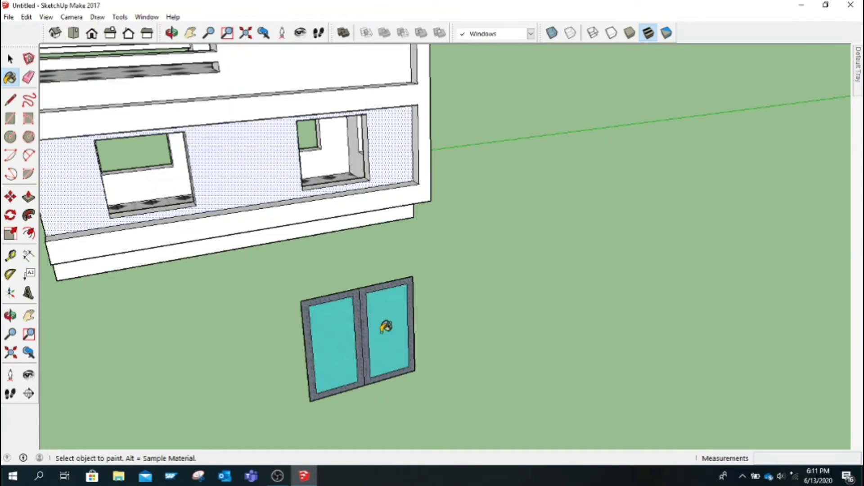
Paint the back sides of both panes with Translucent Glass Tinted
left_click(173, 33)
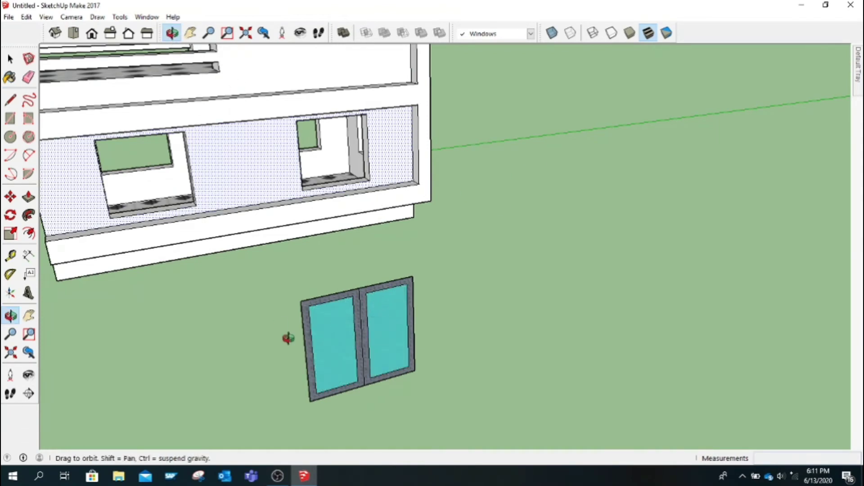
mouse_move(289, 338)
left_mouse_down()
mouse_move(469, 324)
mouse_move(540, 332)
mouse_move(809, 194)
left_mouse_up()
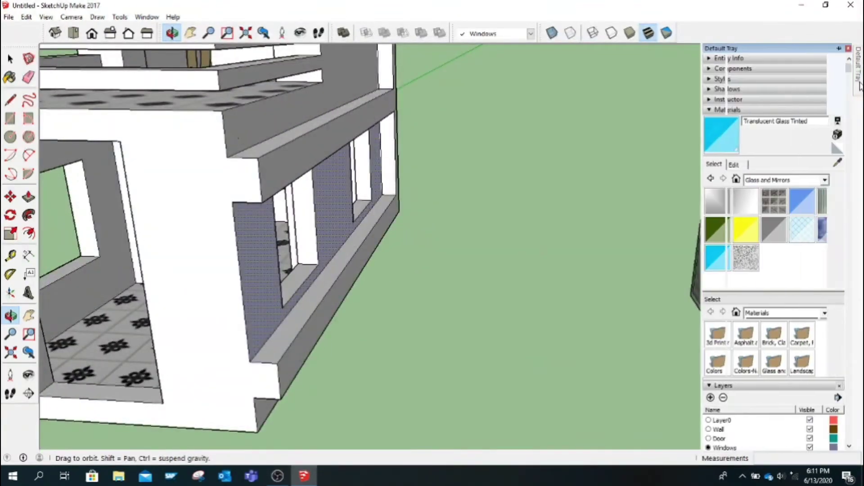
left_click(719, 144)
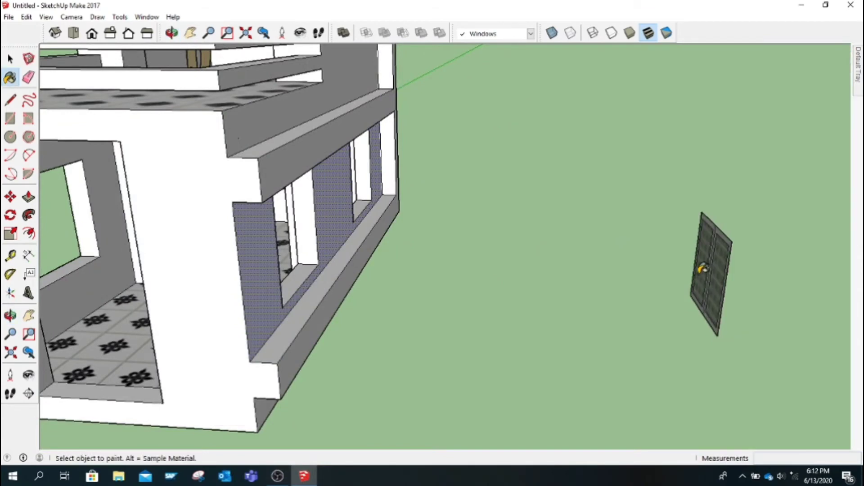
left_click(702, 263)
left_click(719, 282)
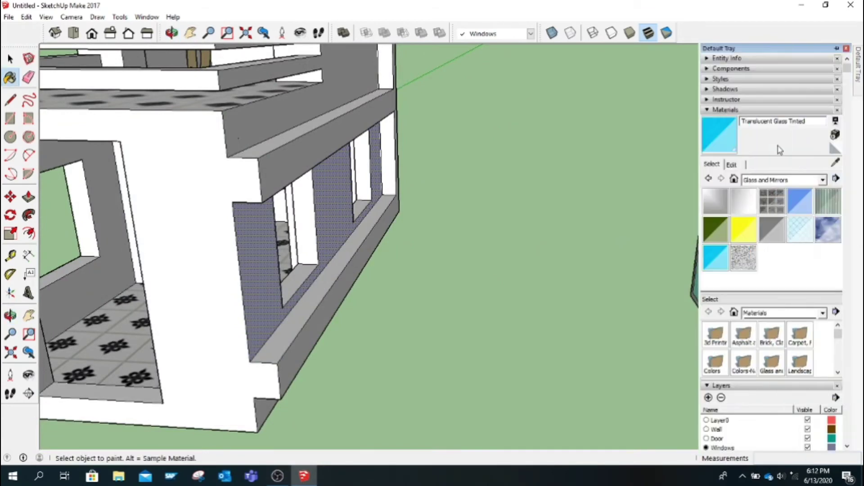
Try Metal Steel Textured White, then paint the outer window frame black with Color M09
left_click(823, 179)
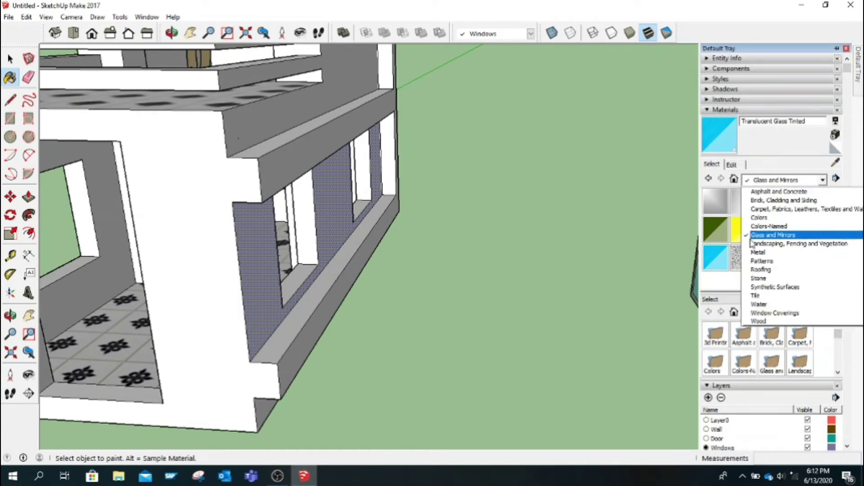
left_click(815, 235)
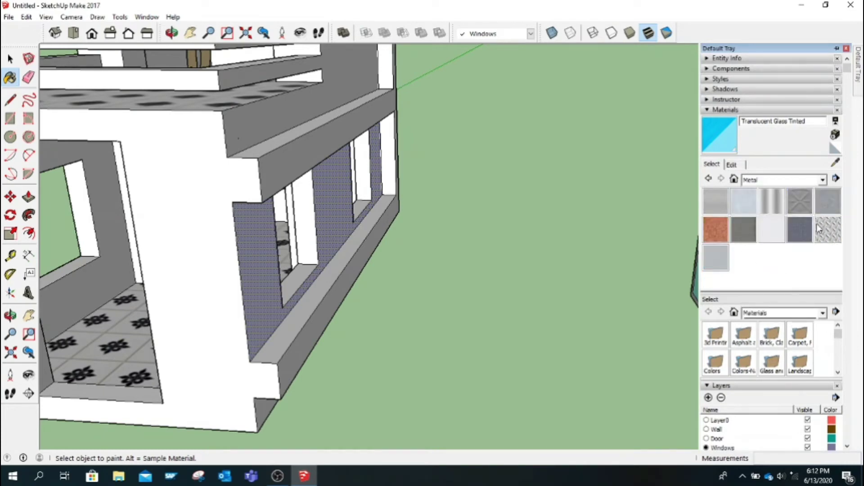
left_click(771, 228)
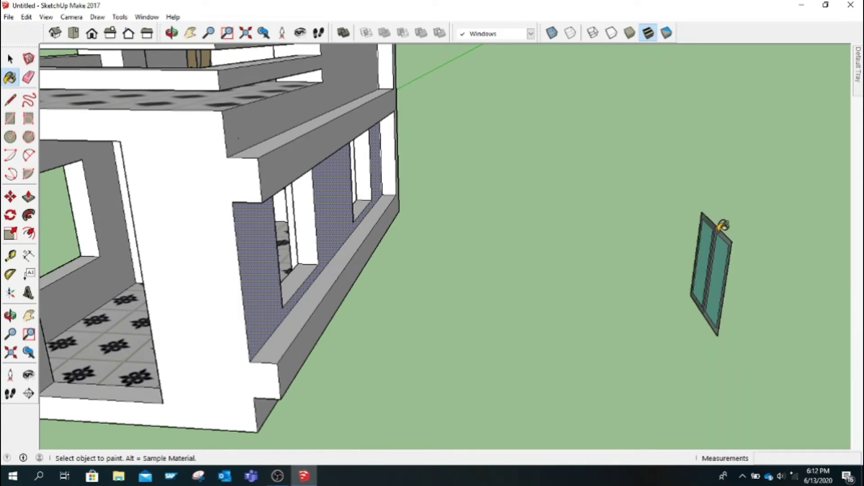
mouse_move(858, 64)
left_click(823, 180)
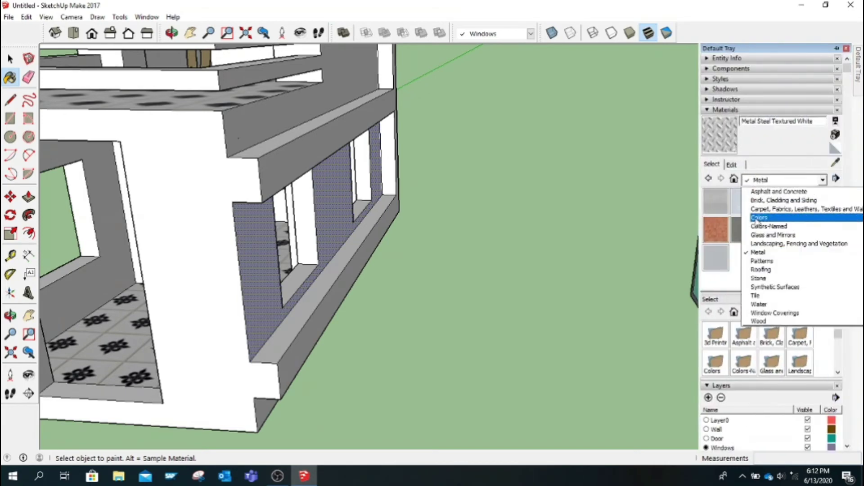
left_click(773, 223)
left_click_drag(838, 203, 834, 309)
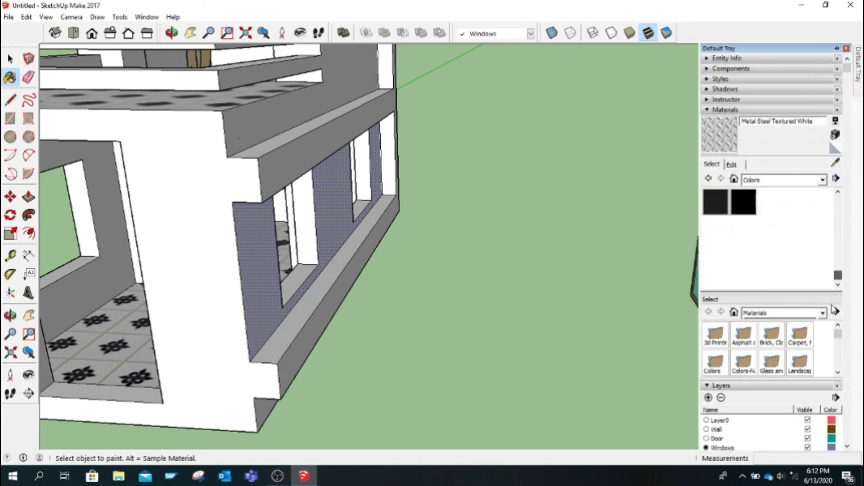
left_click(741, 209)
left_click(711, 218)
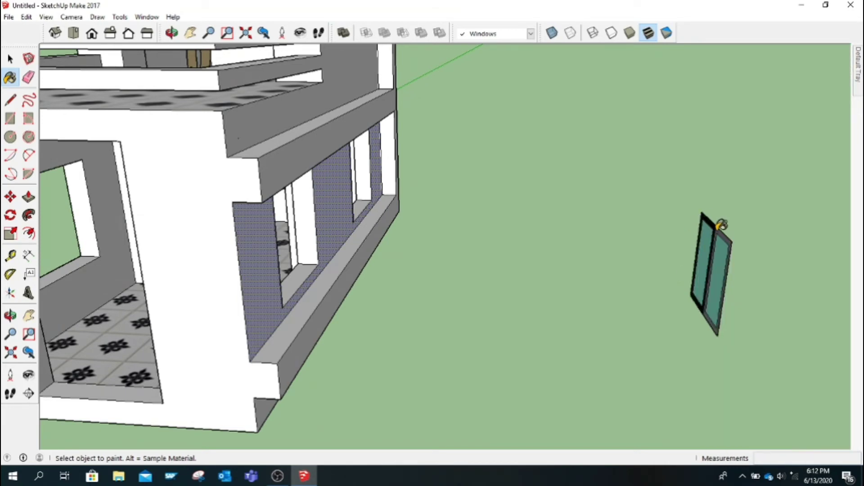
left_click(172, 33)
Paint the whole window frame black with Color M09
left_click_drag(729, 303, 465, 268)
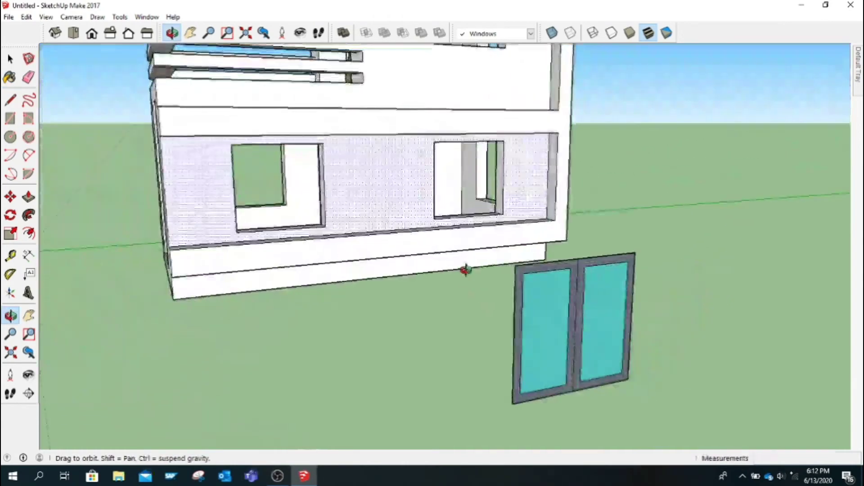
left_click(10, 77)
left_click(576, 259)
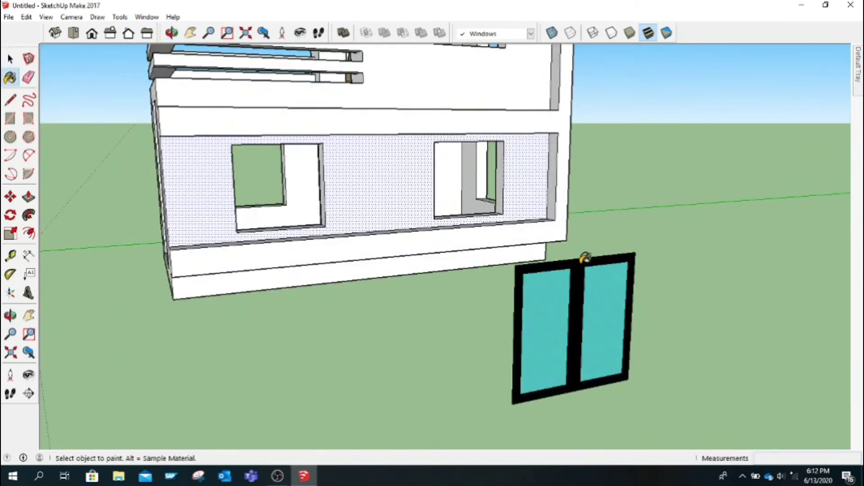
left_click(171, 32)
left_click_drag(557, 313, 336, 119)
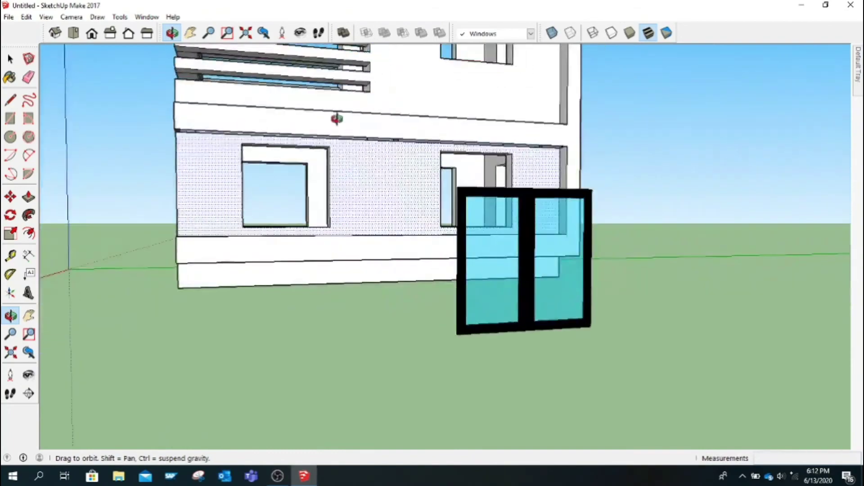
key("h")
mouse_move(315, 194)
left_mouse_down()
mouse_move(442, 288)
mouse_move(425, 281)
left_mouse_up()
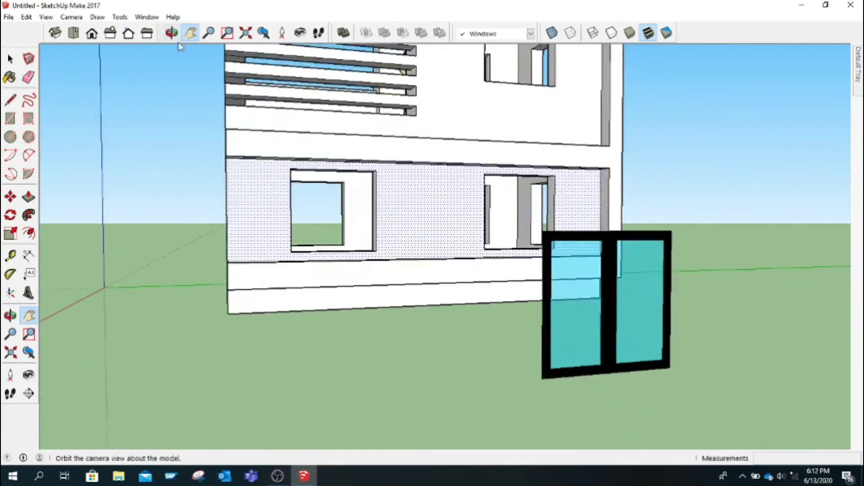
left_click_drag(361, 218, 245, 145)
left_click(171, 32)
mouse_move(342, 252)
left_mouse_down()
mouse_move(388, 285)
mouse_move(176, 95)
left_mouse_up()
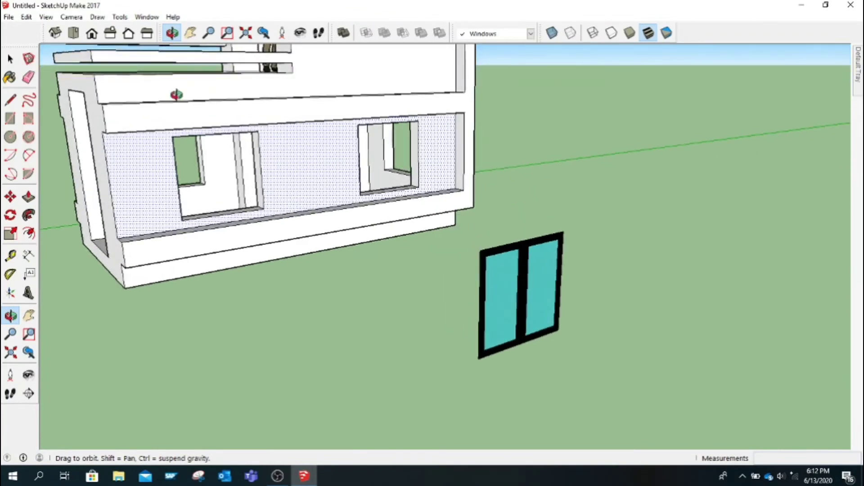
Push/Pull the window face out about 10" into a thick panel
left_click(29, 197)
key("Escape")
mouse_move(483, 358)
left_mouse_down()
mouse_move(577, 400)
mouse_move(503, 364)
left_mouse_up()
left_click(172, 32)
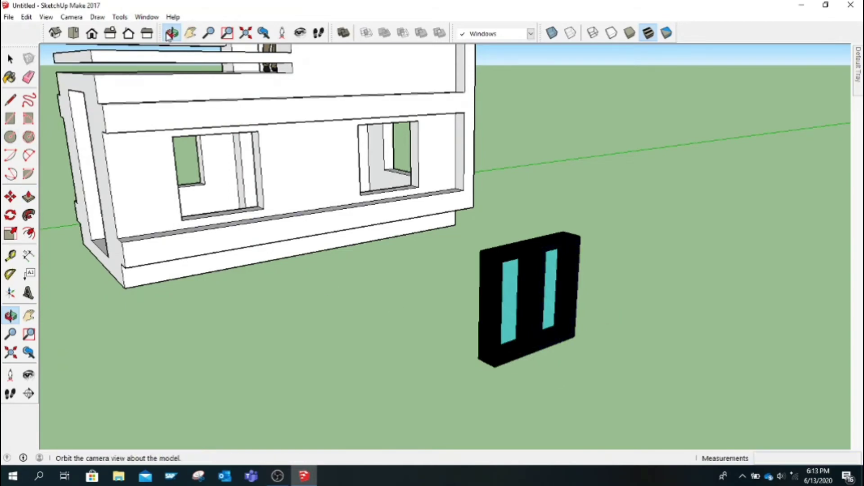
mouse_move(242, 136)
left_mouse_down()
mouse_move(299, 166)
mouse_move(270, 134)
mouse_move(256, 135)
left_mouse_up()
Crossing-select the black window panel with its tinted panes and Make Group
left_click(11, 58)
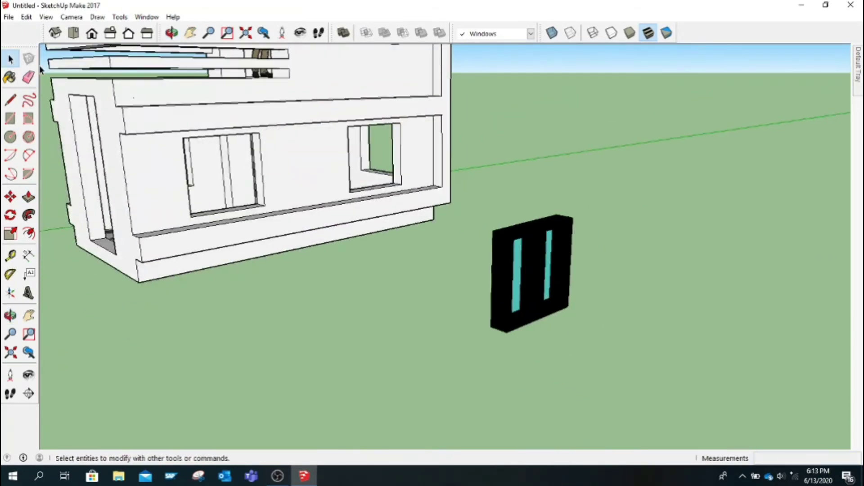
left_click_drag(647, 180, 507, 330)
right_click(506, 330)
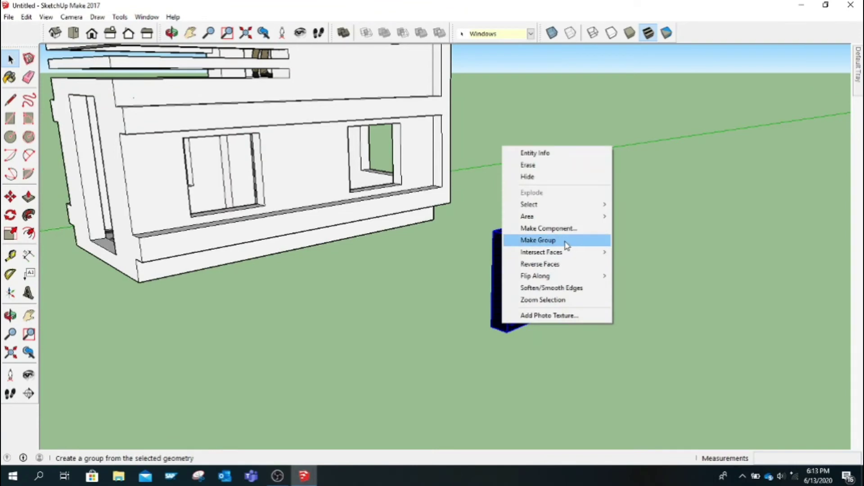
left_click(566, 242)
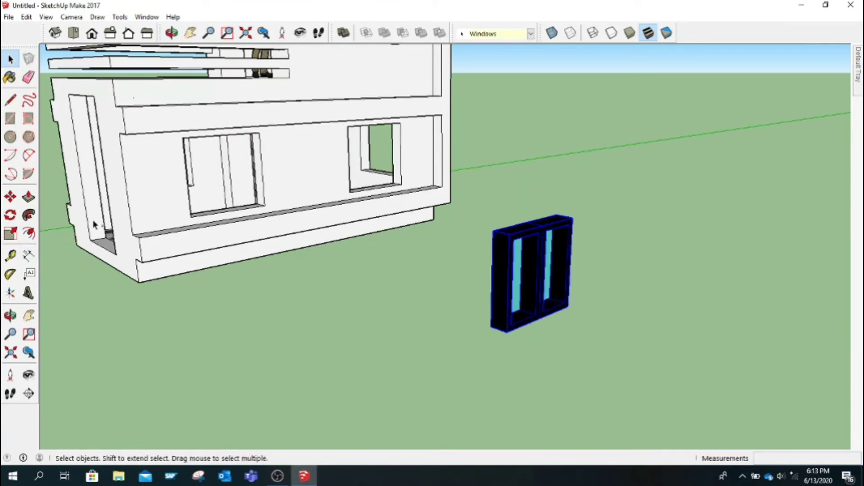
Copy the glazed window into the left ground-floor opening, cancelling an extra copy
left_click(10, 196)
left_click(507, 333)
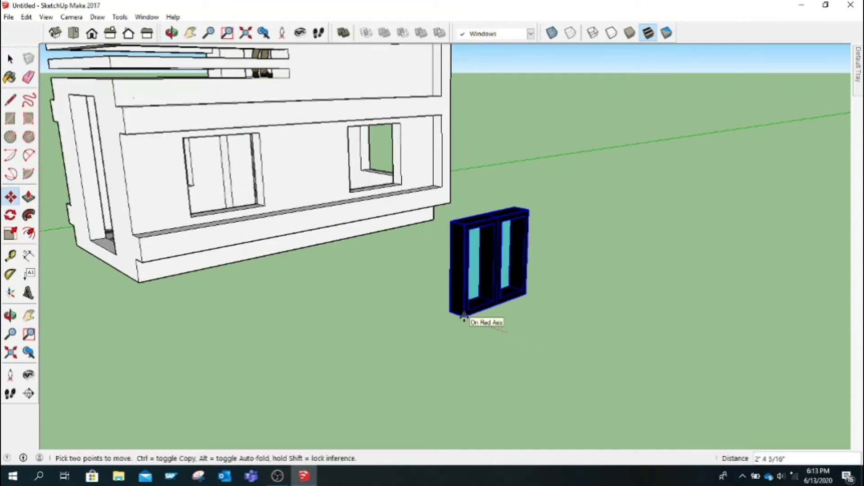
key("ctrl")
left_click(227, 206)
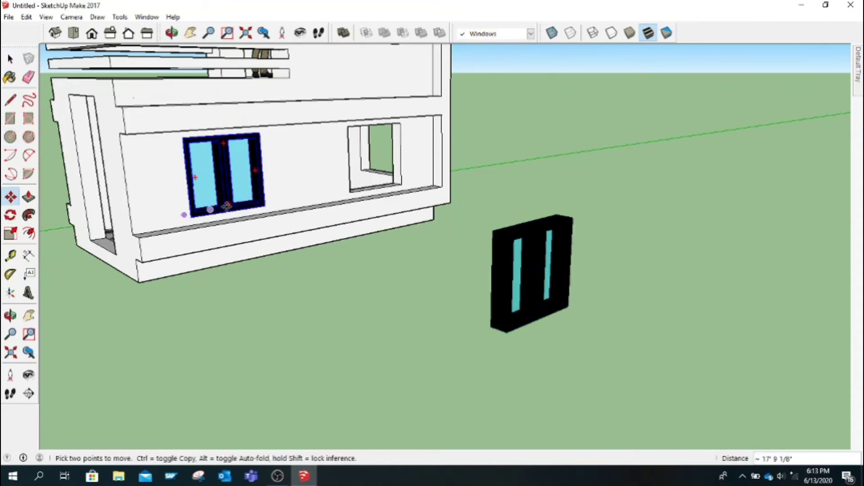
left_click(507, 334)
key("Escape")
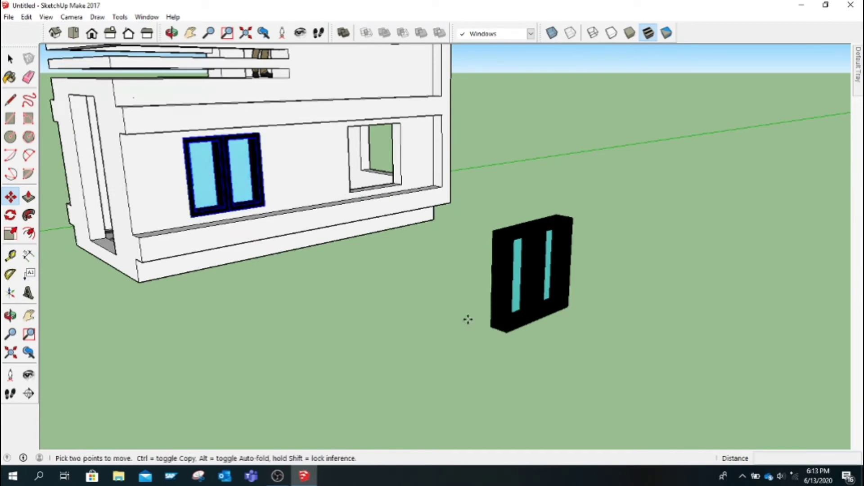
key("Escape")
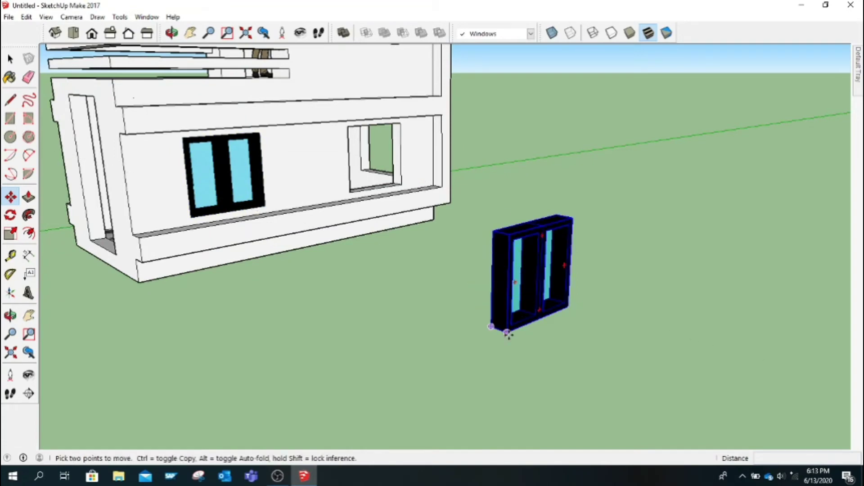
Copy the window into the right ground-floor opening and the upper-storey opening
left_click(540, 318)
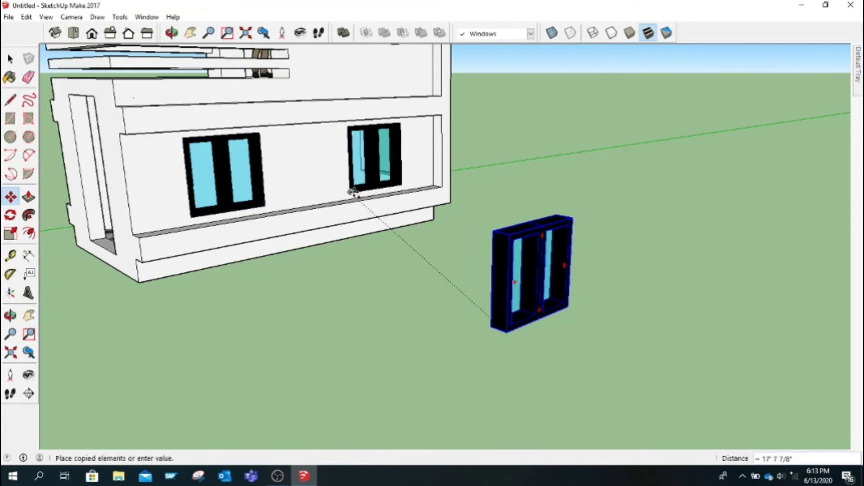
left_click(352, 192)
scroll(426, 273, "down", 2)
scroll(427, 273, "down", 1)
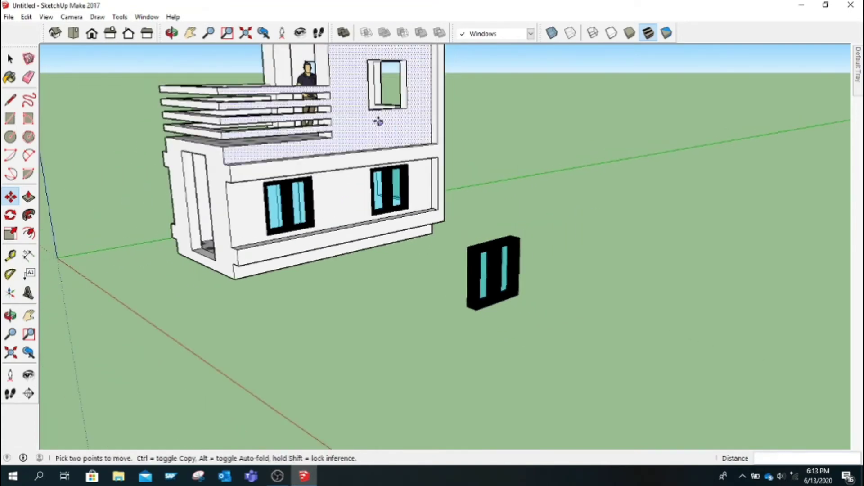
left_click(470, 307)
key("ctrl")
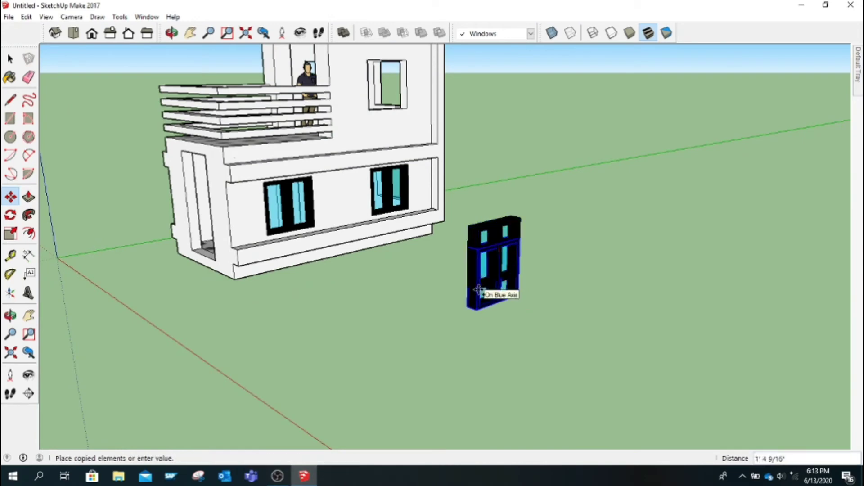
left_click(372, 107)
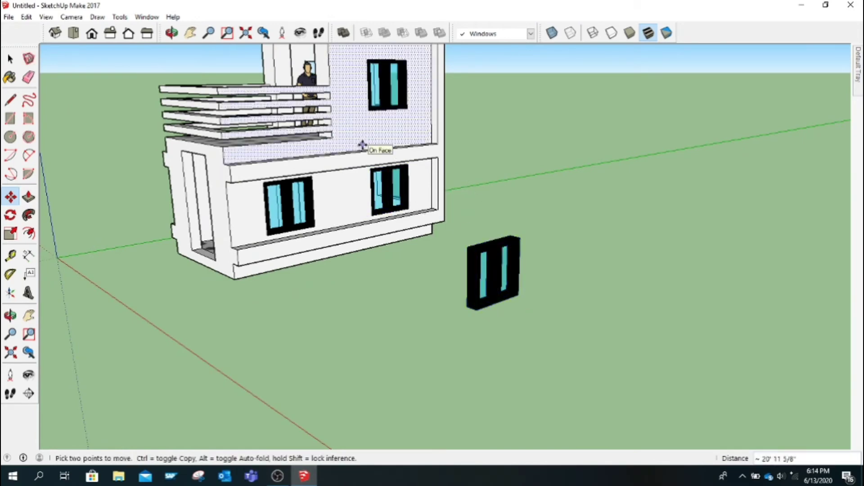
Rotate the free-standing window 180° in Top view, then orbit back to a perspective view
left_click(172, 32)
left_click_drag(389, 206, 341, 262)
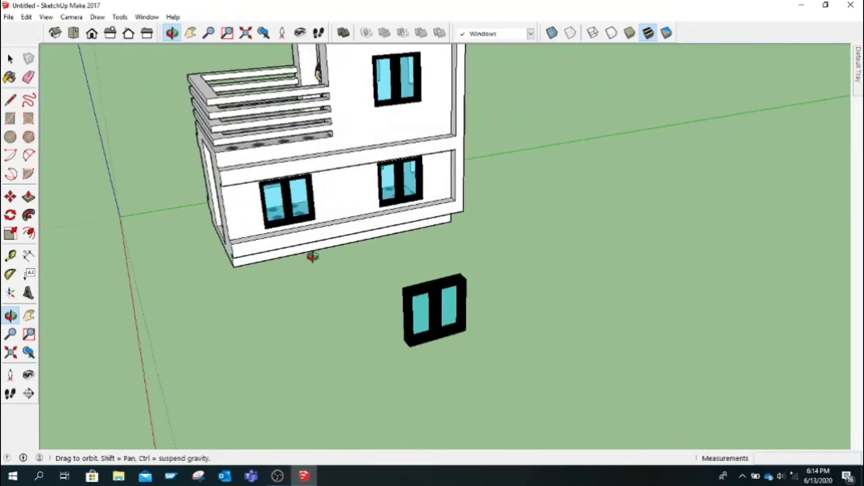
left_click(73, 32)
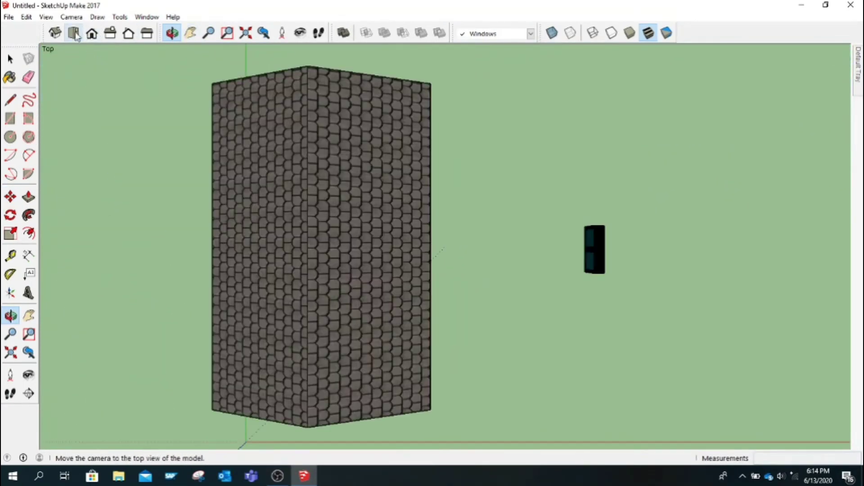
left_click(10, 215)
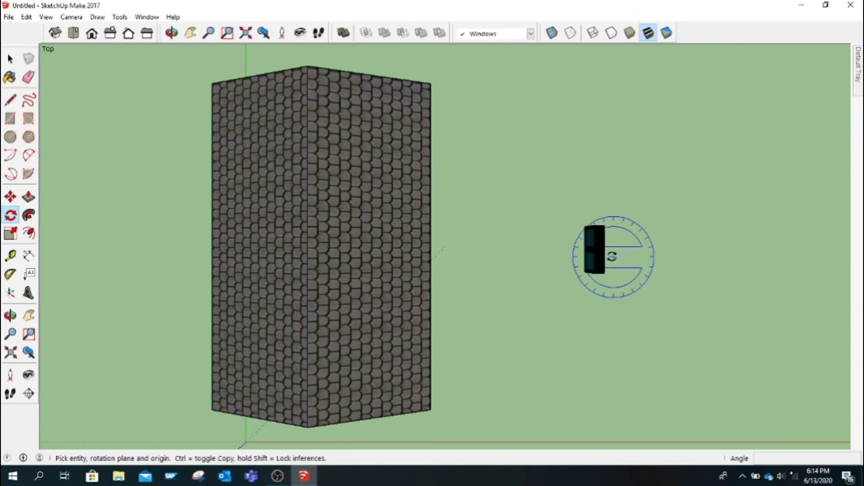
left_click(604, 249)
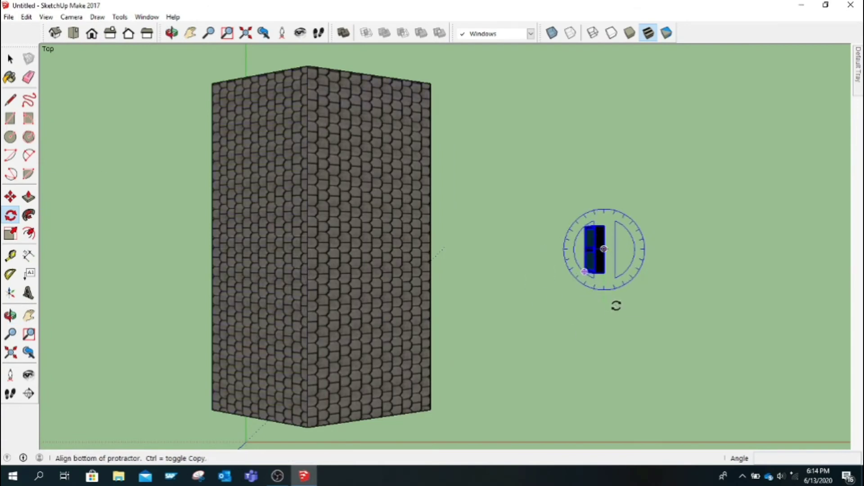
left_click(616, 307)
left_click(604, 129)
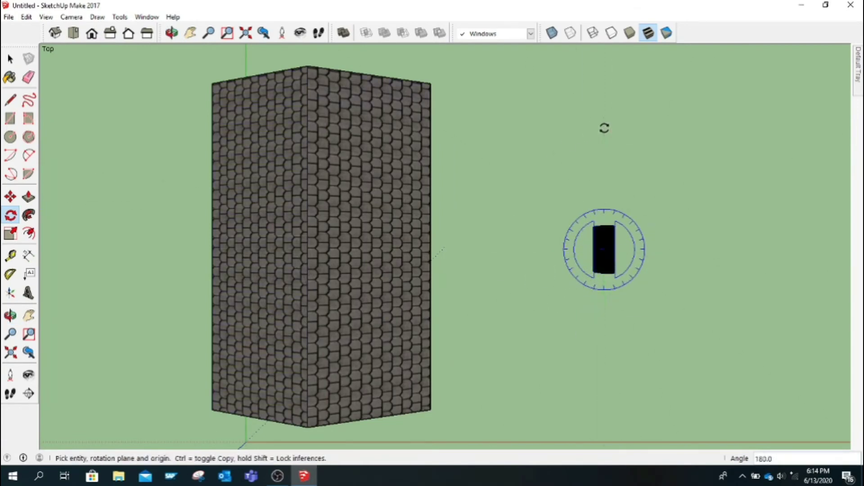
left_click(172, 33)
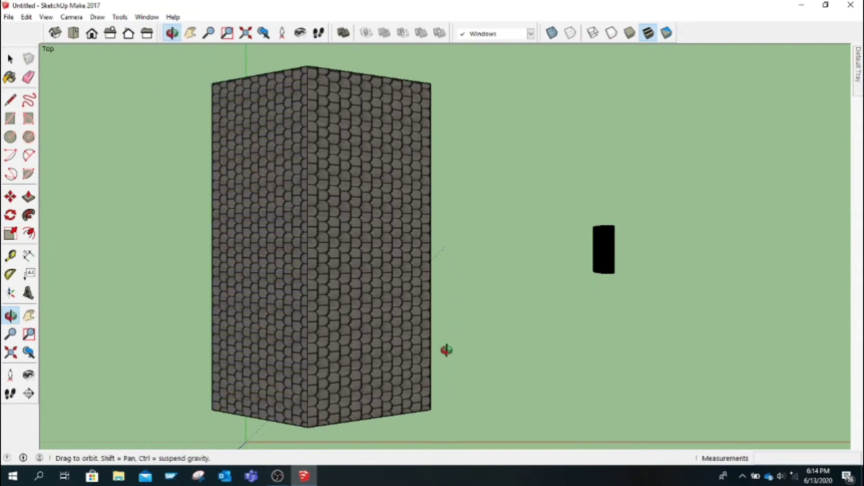
left_click_drag(446, 350, 510, 374)
mouse_move(566, 320)
left_mouse_down()
mouse_move(607, 342)
mouse_move(716, 270)
mouse_move(692, 268)
mouse_move(685, 328)
mouse_move(651, 339)
mouse_move(447, 281)
left_mouse_up()
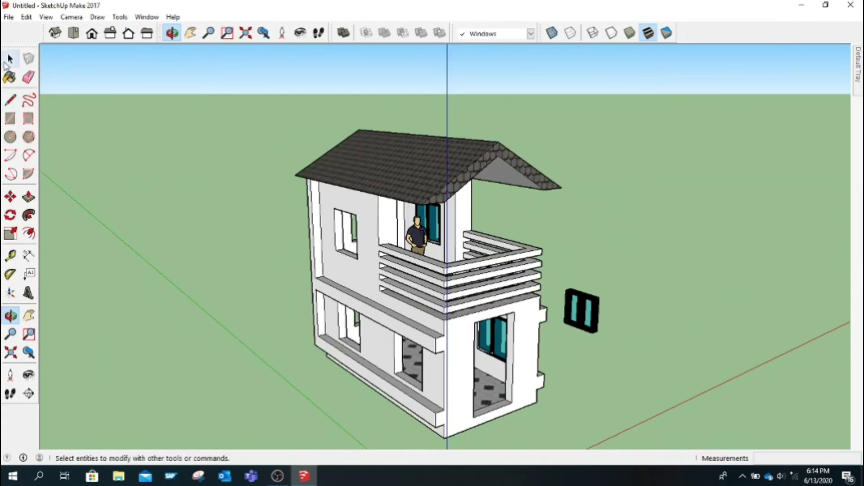
Move the free-standing window beside the house's other side and orbit to face it
left_click(10, 58)
left_click_drag(570, 391, 569, 388)
key("m")
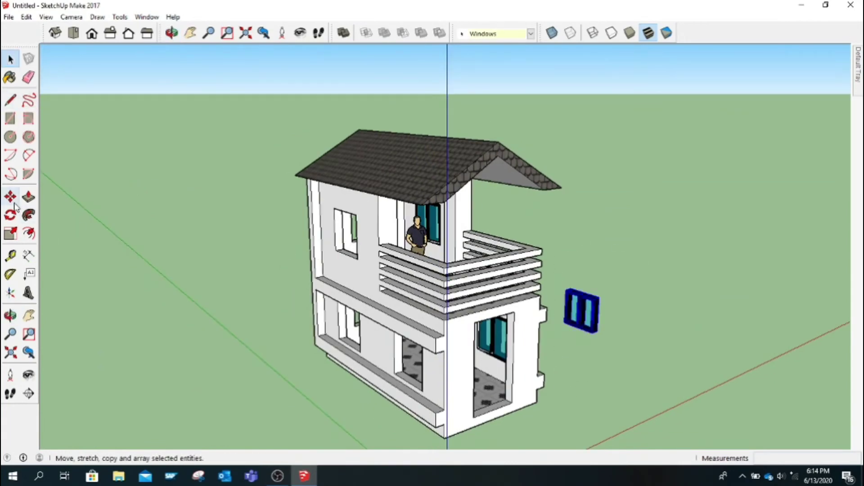
left_click(593, 331)
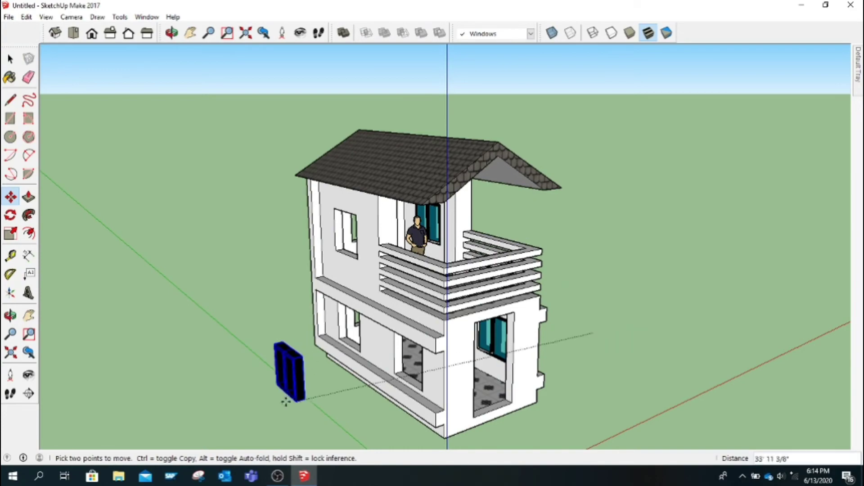
left_click(274, 442)
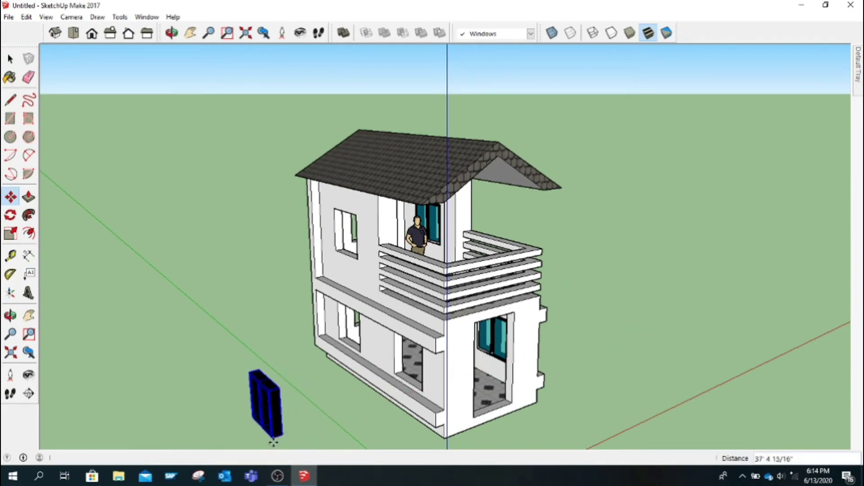
left_click(191, 33)
left_click_drag(369, 416, 350, 360)
key("o")
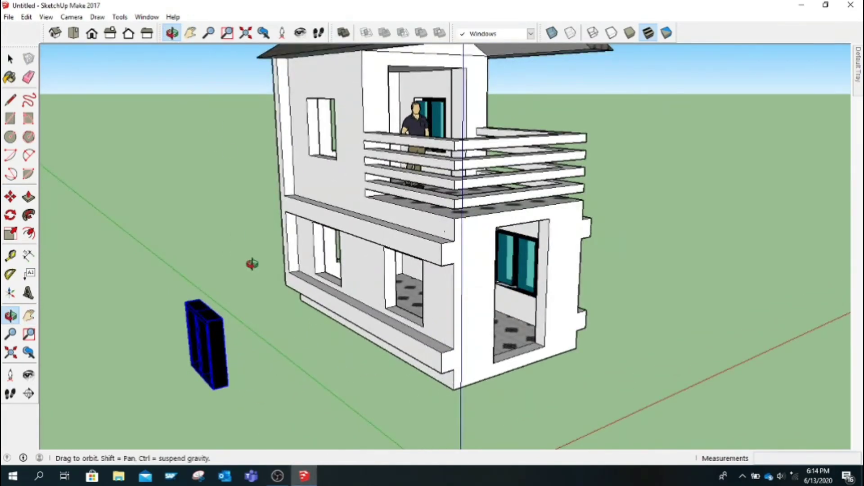
mouse_move(251, 265)
left_mouse_down()
mouse_move(415, 299)
mouse_move(395, 273)
mouse_move(402, 284)
mouse_move(372, 325)
left_mouse_up()
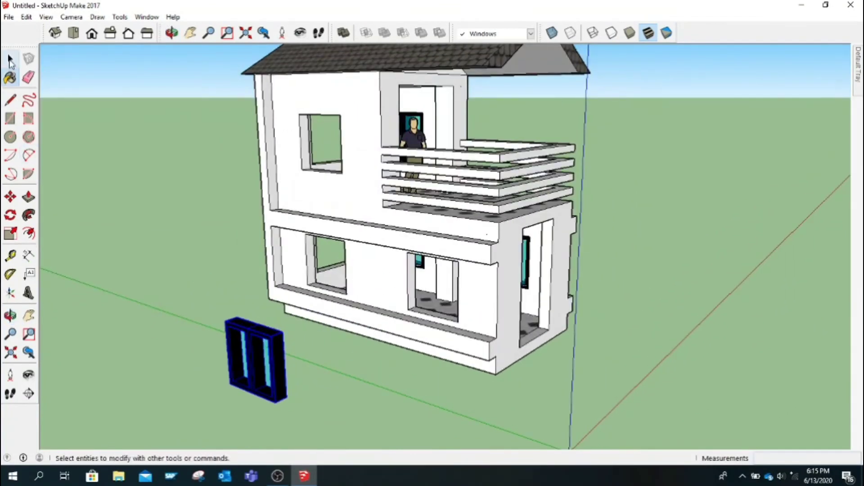
Copy the window into the upper wall opening on this side
left_click(10, 197)
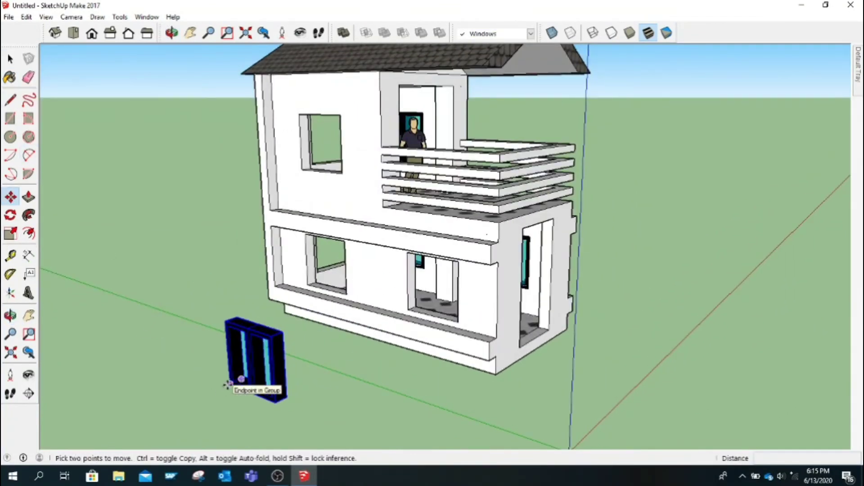
left_click(226, 384)
key("ctrl")
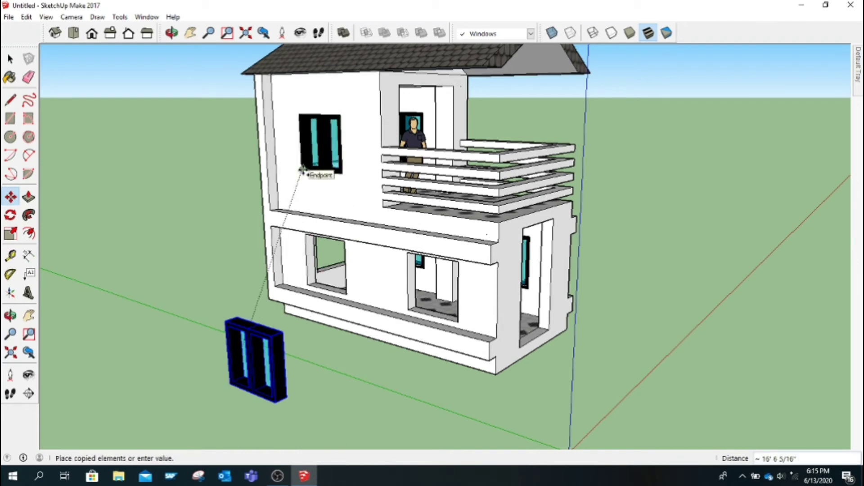
left_click(301, 171)
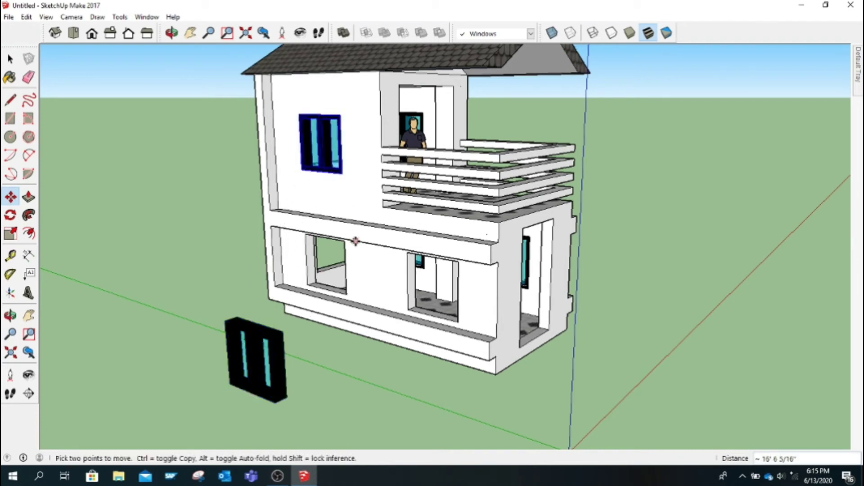
Copy the window into the left and second lower-floor openings
left_click(229, 384)
left_click(310, 288)
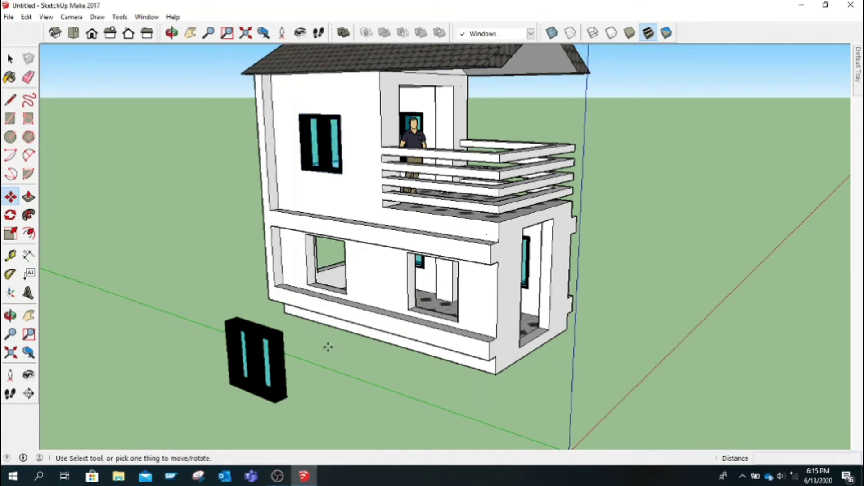
left_click(231, 382)
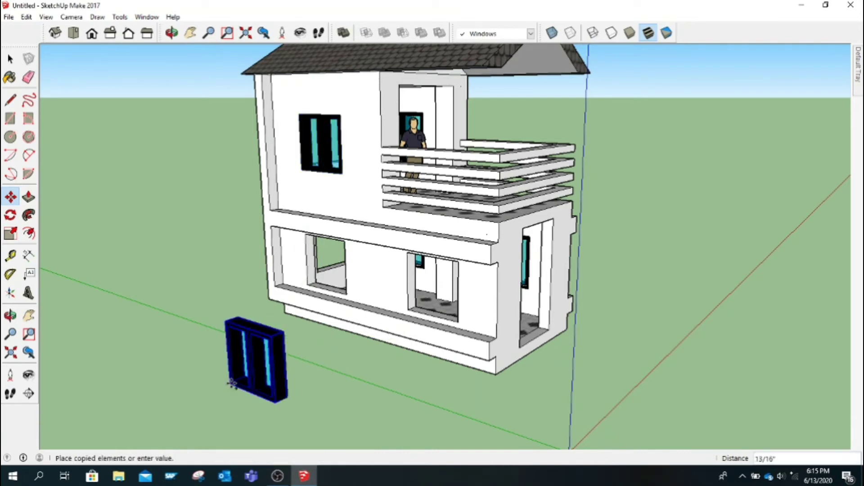
left_click(309, 290)
left_click(230, 383)
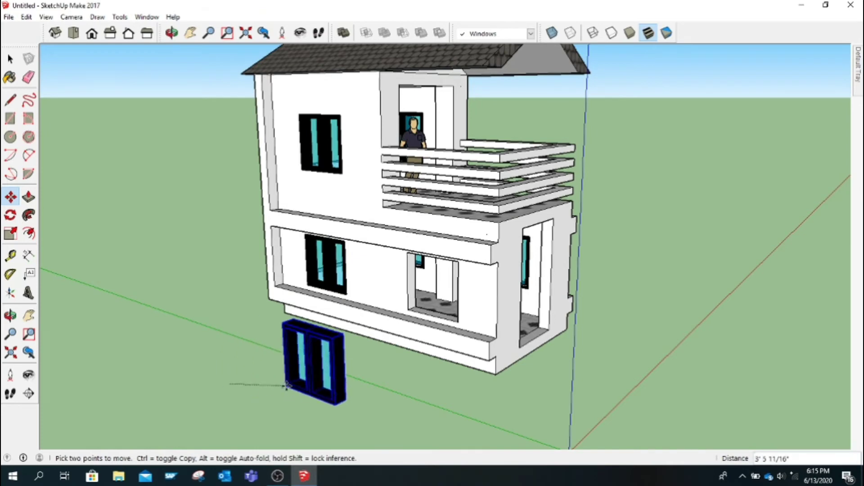
left_click(407, 311)
left_click(172, 32)
mouse_move(450, 396)
left_mouse_down()
mouse_move(535, 408)
mouse_move(448, 404)
mouse_move(432, 332)
mouse_move(463, 228)
mouse_move(479, 311)
mouse_move(444, 322)
mouse_move(423, 299)
left_mouse_up()
Undo the stray window, then copy the spare window into two ground-floor wall openings
key("ctrl+z")
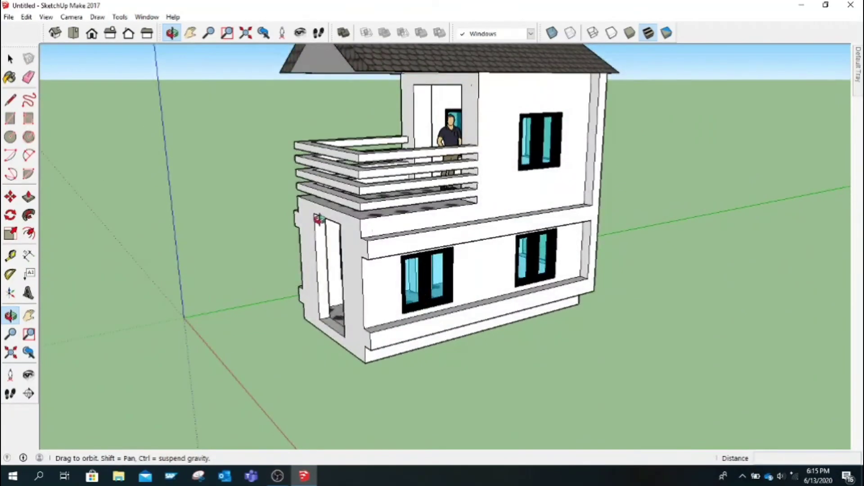
mouse_move(202, 213)
left_mouse_down()
mouse_move(506, 274)
mouse_move(496, 273)
left_mouse_up()
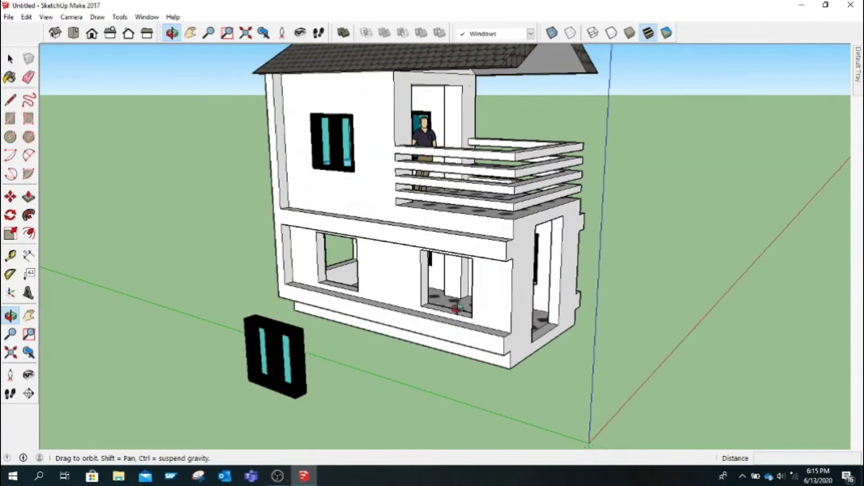
left_click(10, 197)
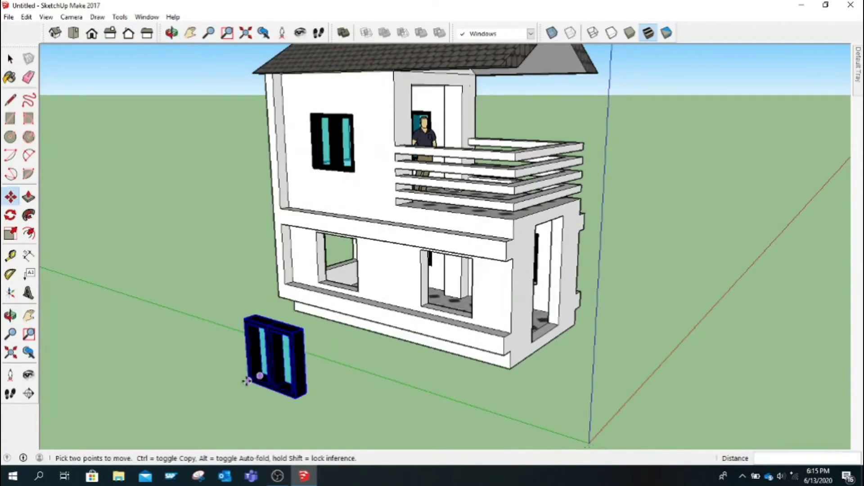
scroll(247, 381, "up", 2)
scroll(247, 382, "up", 3)
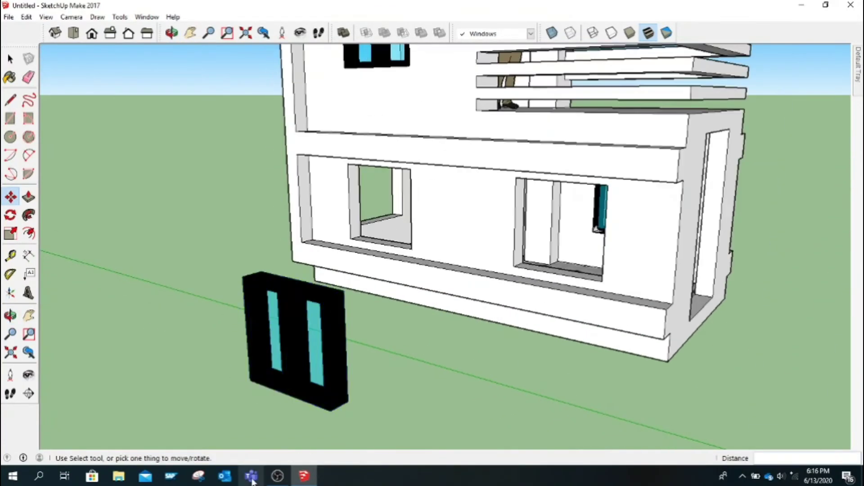
left_click(250, 381)
key("ctrl")
left_click(349, 241)
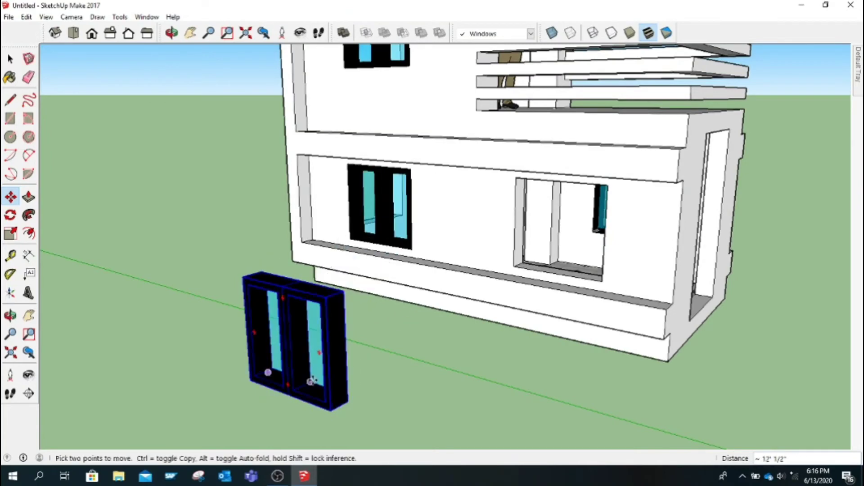
key("Escape")
left_click(247, 382)
left_click(515, 268)
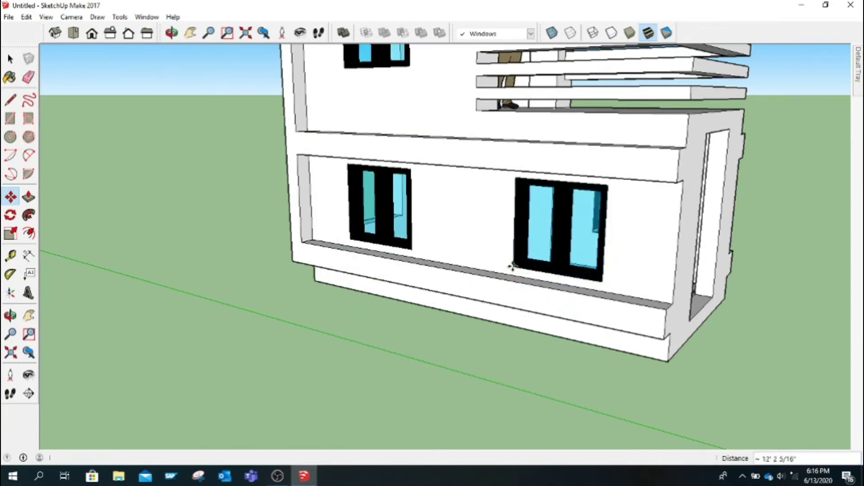
Reframe the view and copy the window into the lower-right opening beside the balcony
left_click(172, 33)
mouse_move(184, 63)
left_mouse_down()
mouse_move(193, 81)
mouse_move(245, 92)
left_mouse_up()
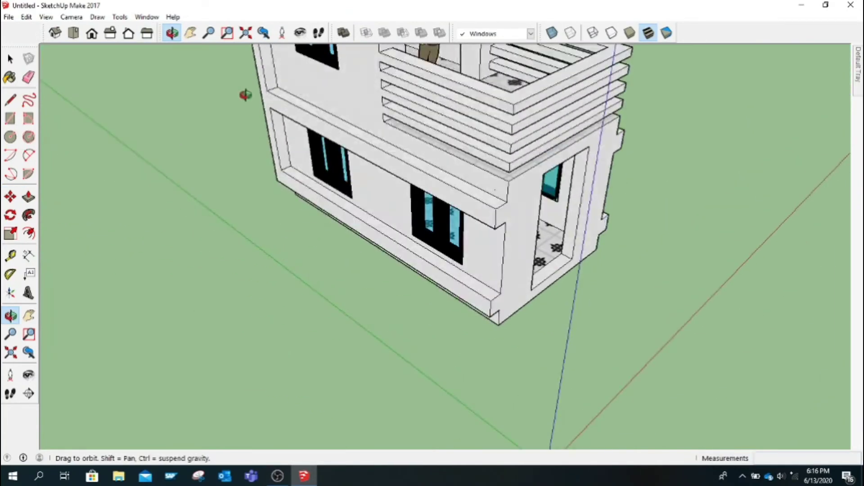
left_click(195, 34)
scroll(315, 225, "down", 3)
scroll(315, 225, "down", 2)
left_click(172, 33)
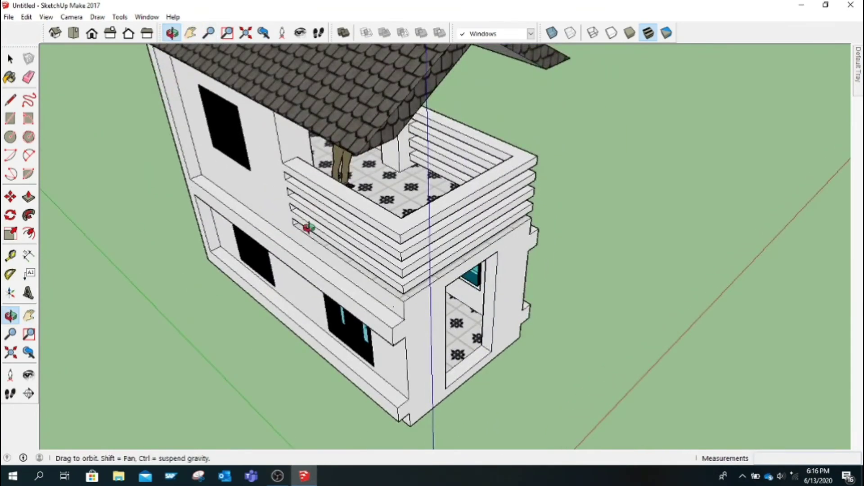
mouse_move(305, 228)
left_mouse_down()
mouse_move(396, 207)
mouse_move(428, 309)
mouse_move(473, 251)
mouse_move(318, 309)
mouse_move(365, 290)
mouse_move(410, 326)
mouse_move(512, 310)
mouse_move(355, 319)
left_mouse_up()
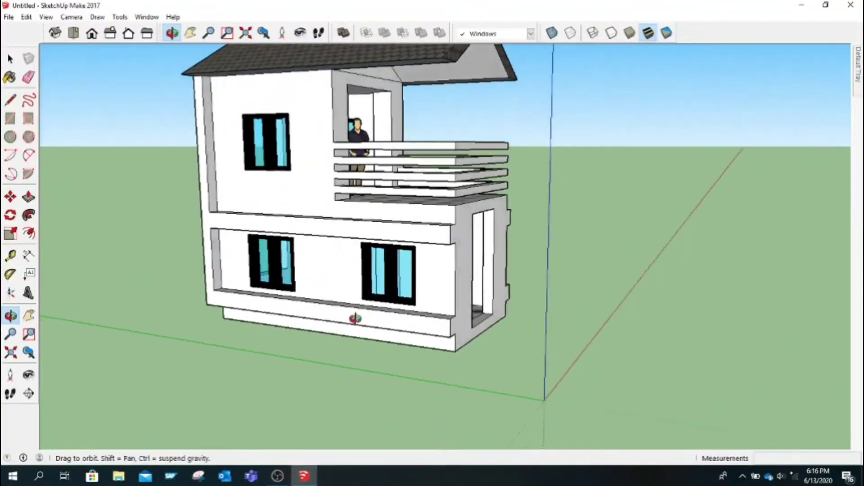
scroll(349, 334, "up", 2)
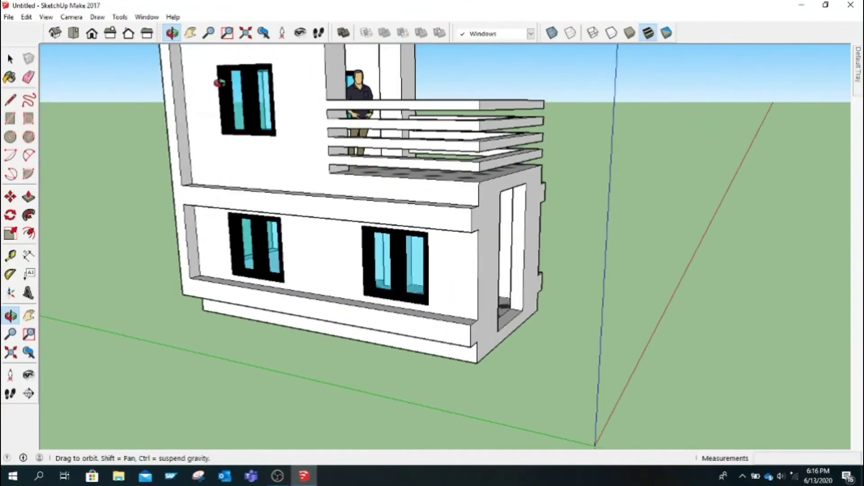
left_click(190, 33)
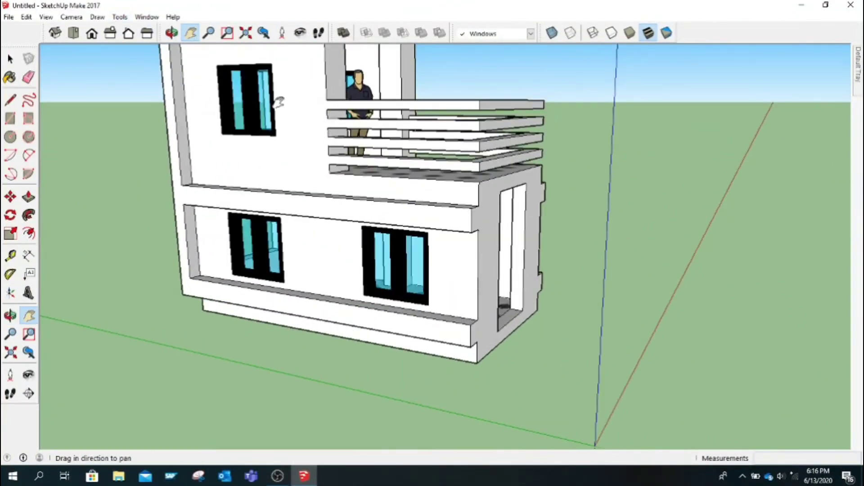
left_click_drag(288, 105, 310, 167)
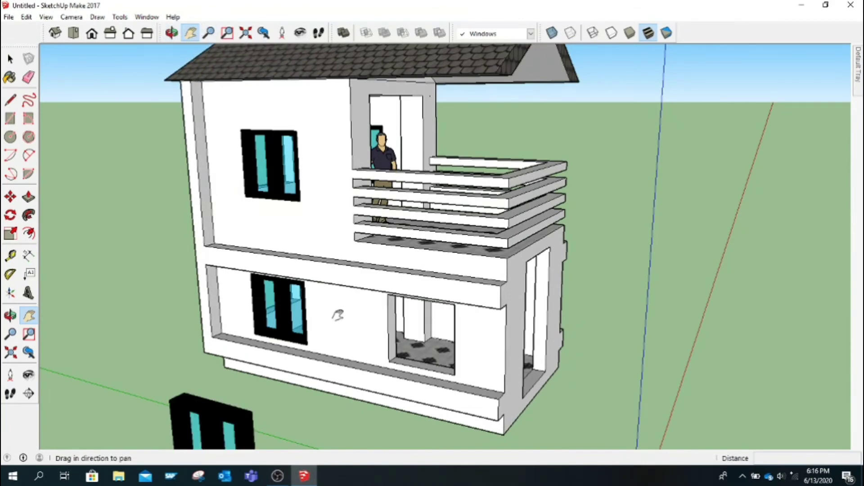
left_click_drag(334, 314, 319, 187)
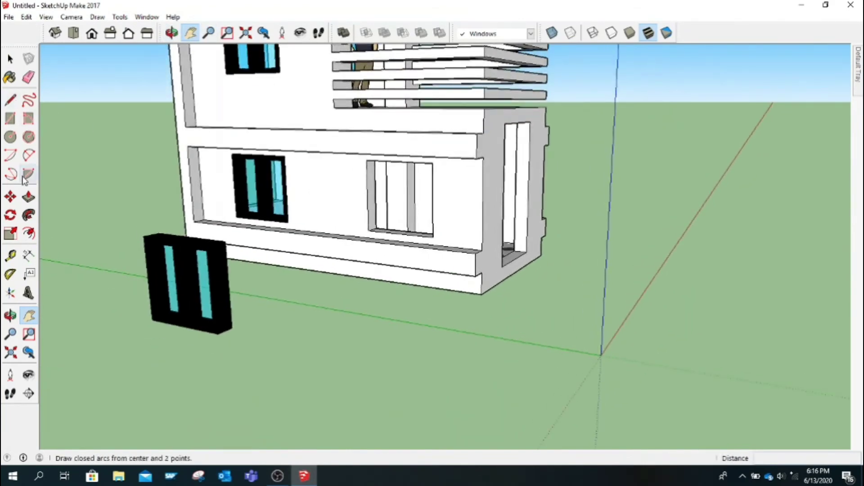
left_click(10, 197)
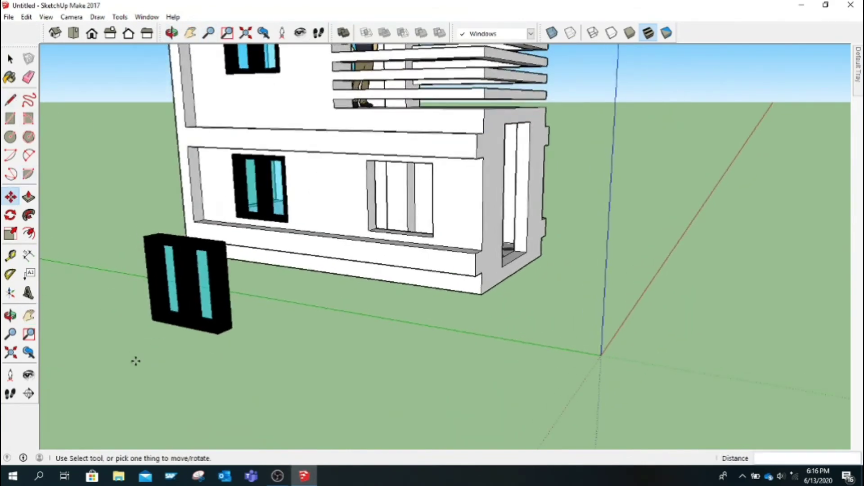
left_click(151, 321)
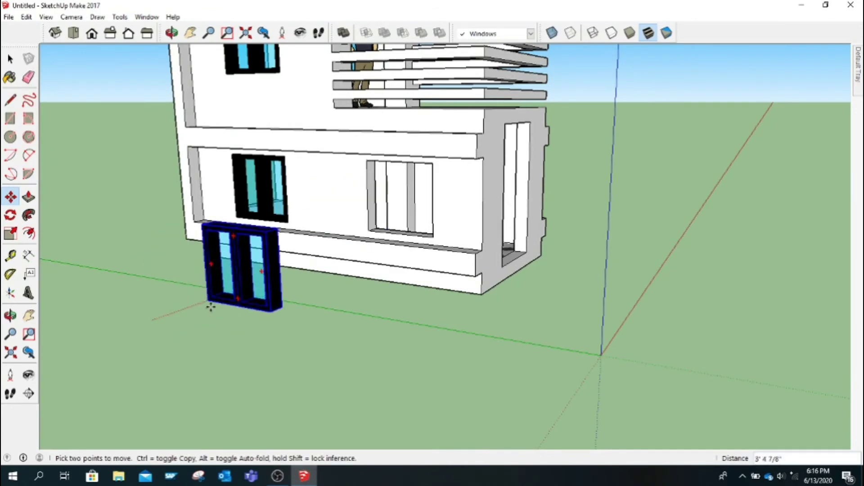
key("ctrl")
left_click(370, 231)
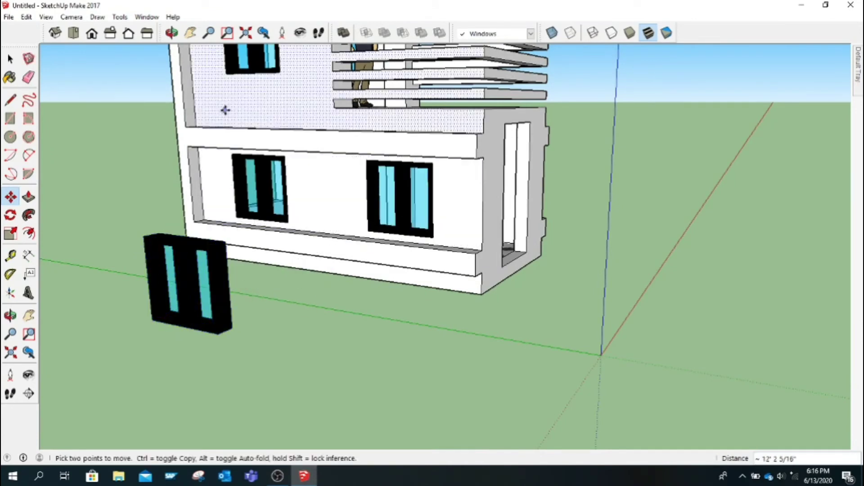
left_click(55, 32)
Rotate the spare window 90° in Top view and orbit back to a 3D view
left_click(75, 41)
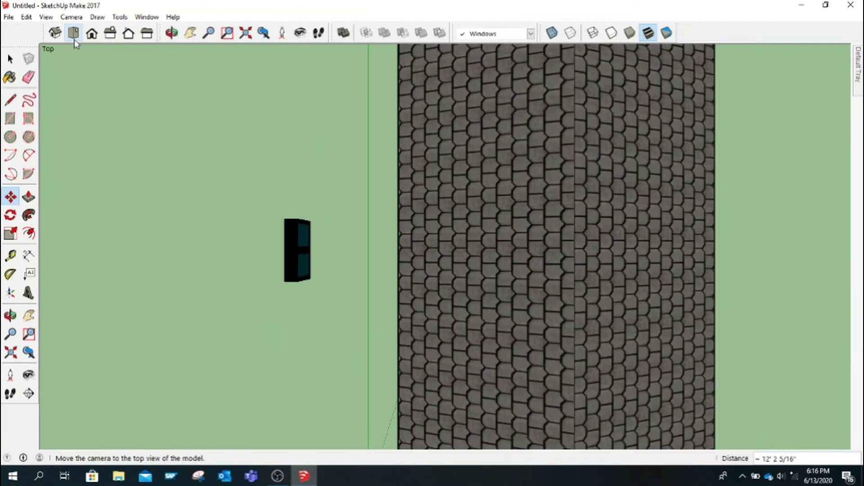
left_click(10, 215)
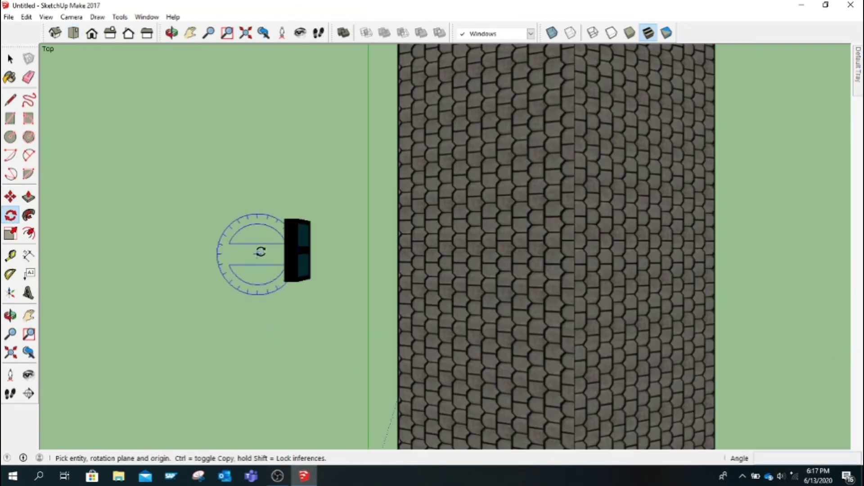
left_click(286, 250)
left_click(351, 254)
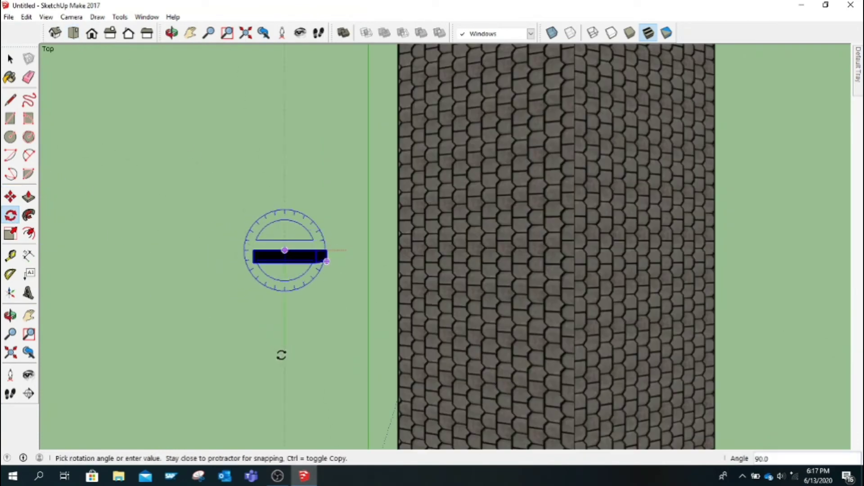
left_click(283, 358)
left_click(171, 33)
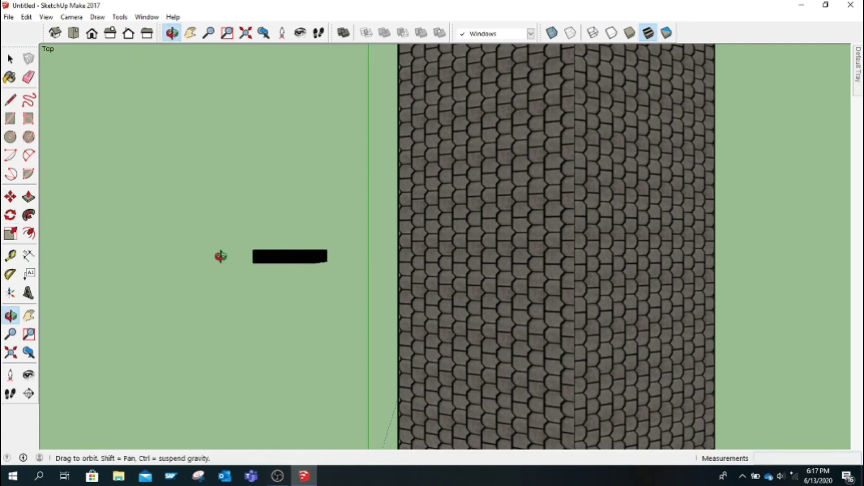
mouse_move(220, 257)
left_mouse_down()
mouse_move(281, 300)
mouse_move(515, 162)
mouse_move(631, 228)
mouse_move(569, 286)
mouse_move(536, 349)
mouse_move(495, 332)
mouse_move(579, 334)
mouse_move(501, 333)
mouse_move(592, 295)
mouse_move(575, 332)
left_mouse_up()
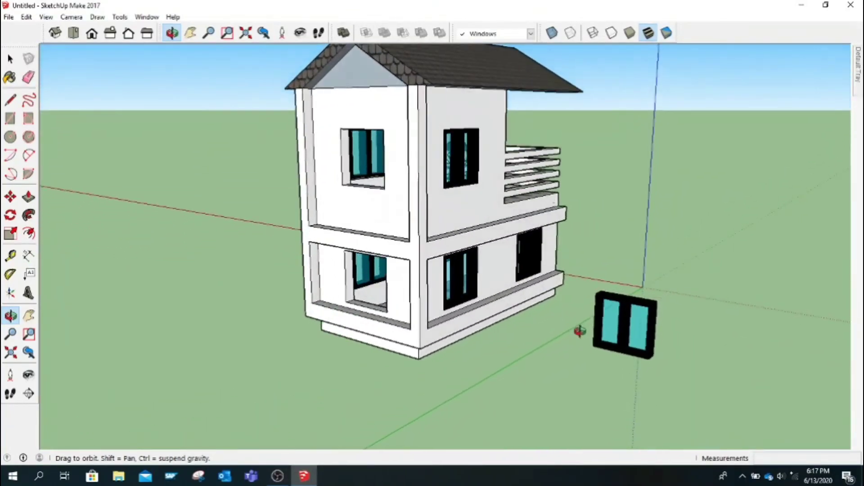
Copy the window into the lower-left opening and move it into the upper-left opening
left_click(11, 196)
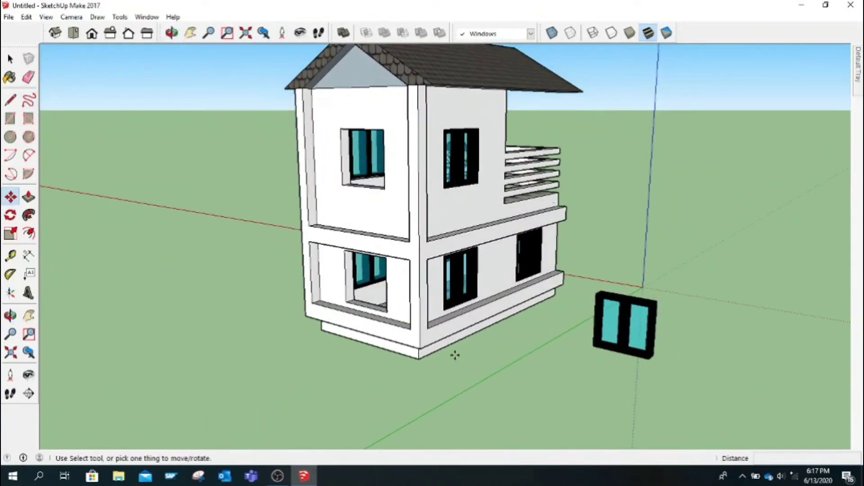
key("ctrl")
left_click(590, 344)
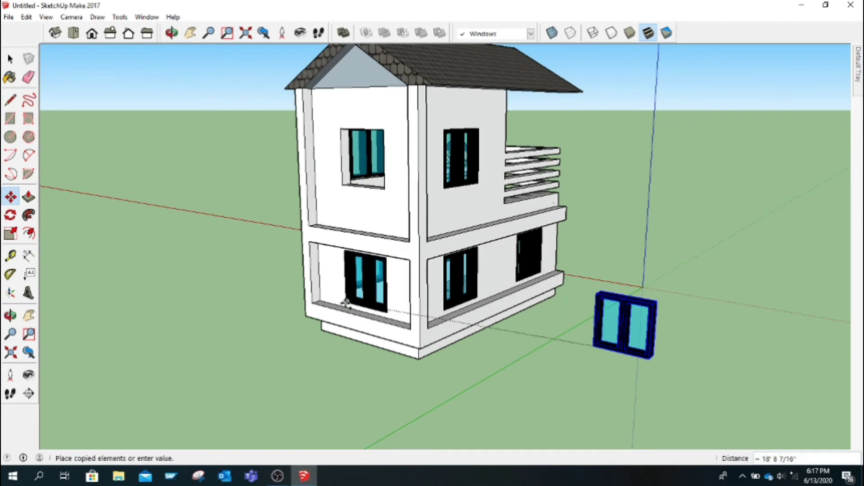
left_click(346, 304)
left_click(594, 345)
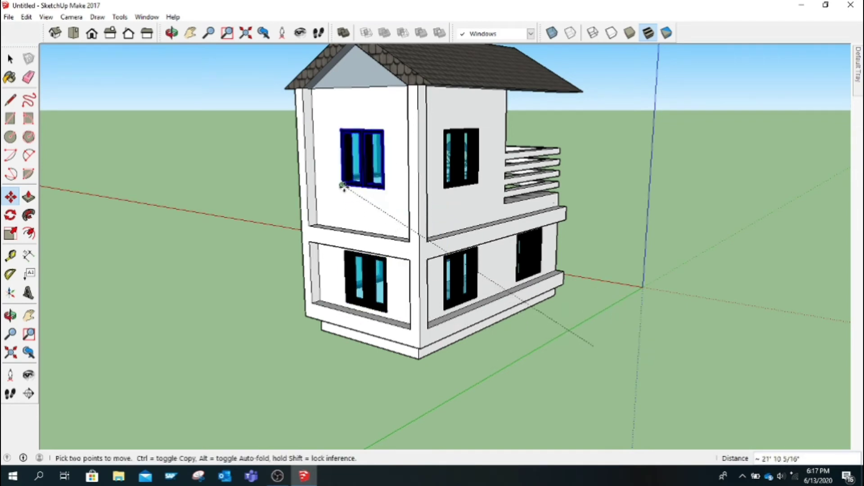
left_click(342, 186)
left_click(172, 33)
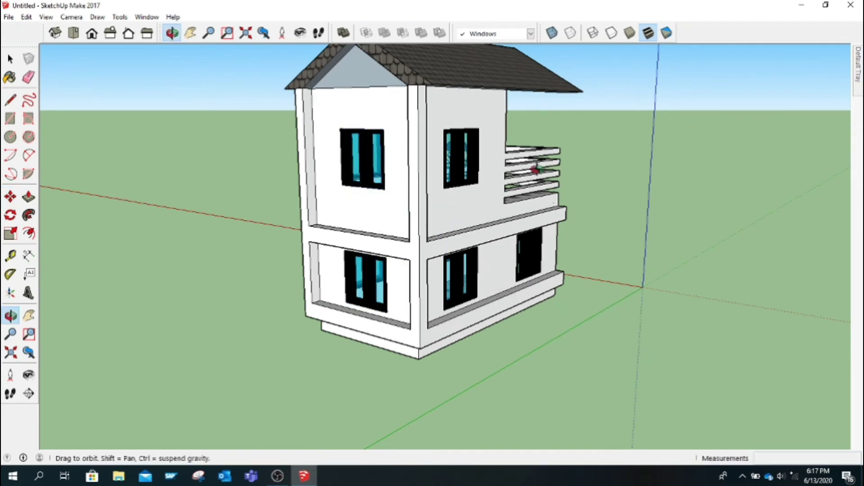
mouse_move(360, 171)
left_mouse_down()
mouse_move(419, 207)
mouse_move(515, 120)
mouse_move(382, 207)
mouse_move(492, 202)
mouse_move(253, 230)
mouse_move(271, 223)
left_mouse_up()
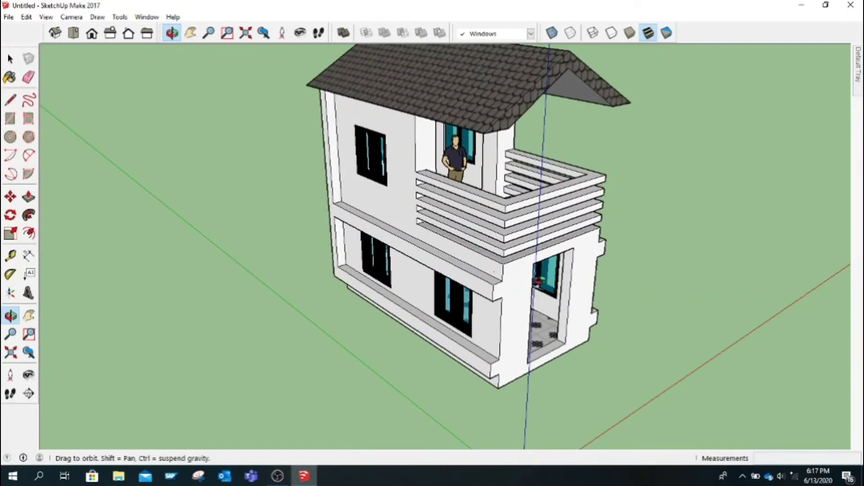
mouse_move(538, 282)
left_mouse_down()
mouse_move(475, 247)
mouse_move(627, 205)
mouse_move(490, 292)
mouse_move(611, 219)
left_mouse_up()
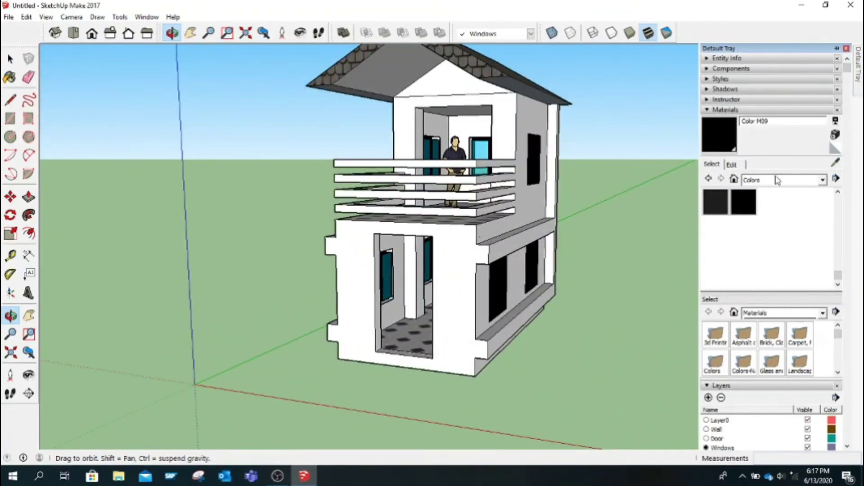
Pick Wood Floor Dark from the Wood materials and paint a roof face and its underside
left_click(778, 180)
left_click(768, 321)
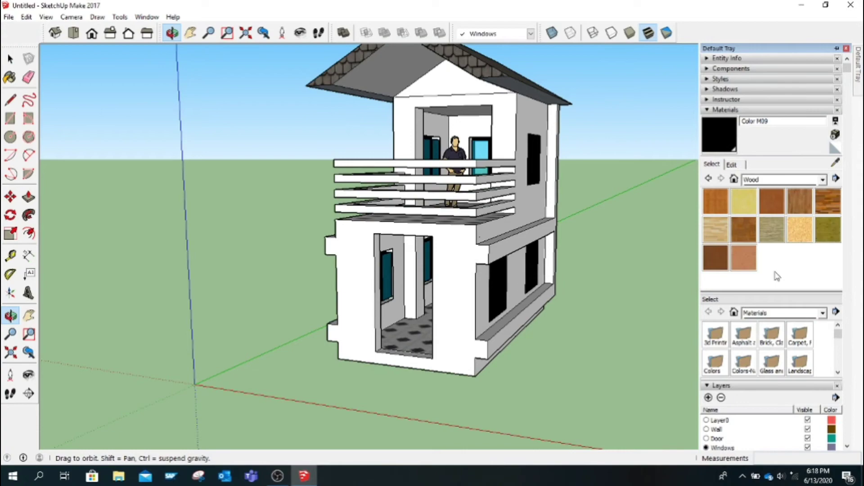
left_click(826, 214)
left_click(383, 68)
left_click(172, 32)
left_click_drag(297, 135, 528, 89)
left_click(10, 77)
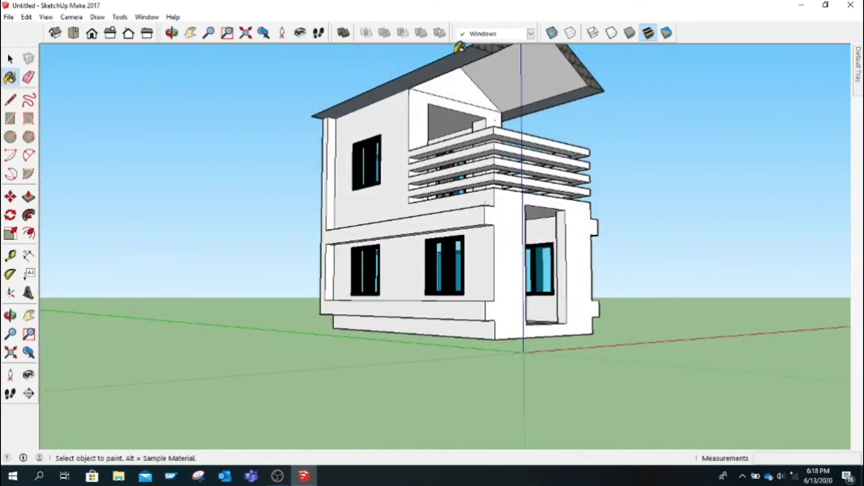
left_click(459, 47)
Paint the left and right roof undersides and the gable with Wood Floor Dark
left_click(191, 32)
mouse_move(391, 74)
left_mouse_down()
mouse_move(228, 177)
mouse_move(333, 192)
left_mouse_up()
left_click(172, 32)
left_click(10, 78)
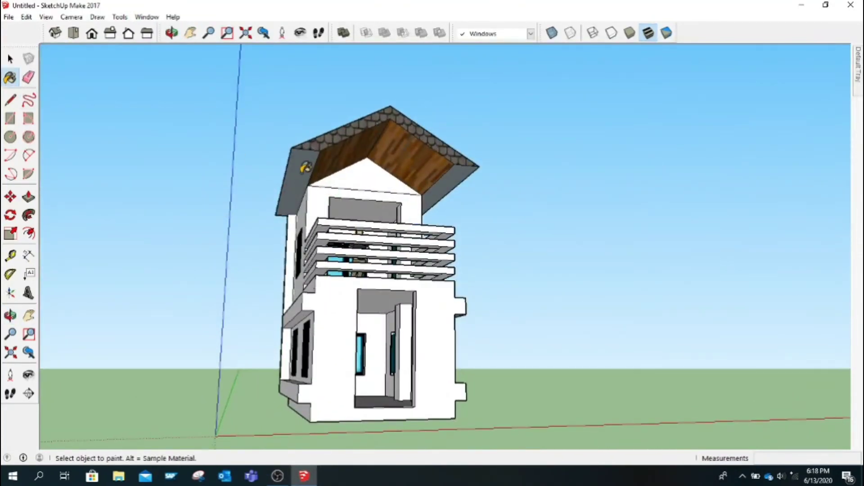
left_click(304, 167)
left_click(449, 184)
left_click(172, 33)
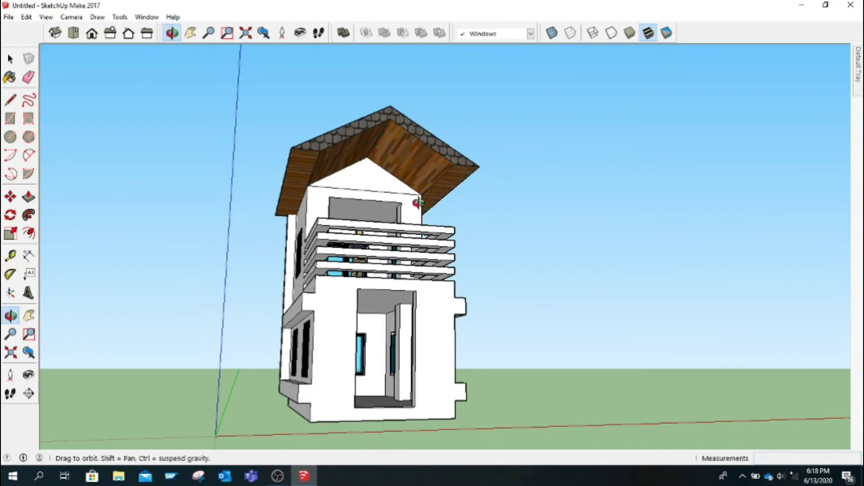
mouse_move(419, 202)
left_mouse_down()
mouse_move(354, 181)
mouse_move(317, 197)
left_mouse_up()
left_click(10, 77)
left_click(458, 151)
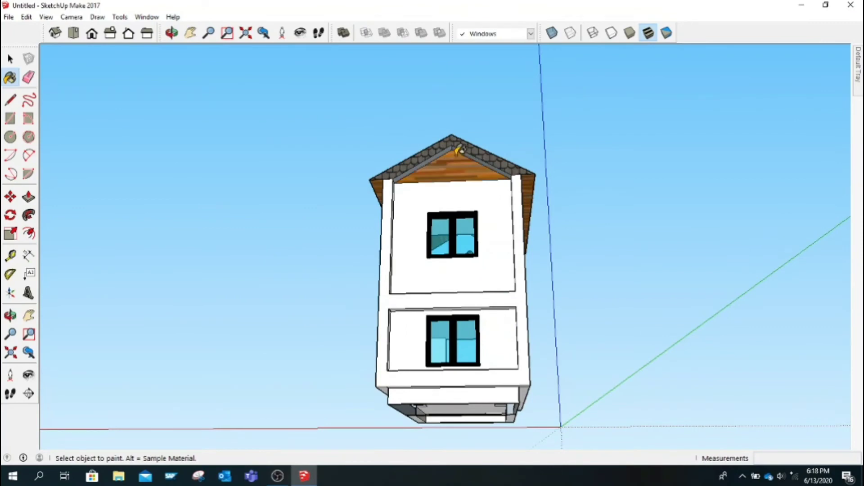
Orbit and pan to frame the whole house in a three-quarter view
scroll(455, 144, "up", 2)
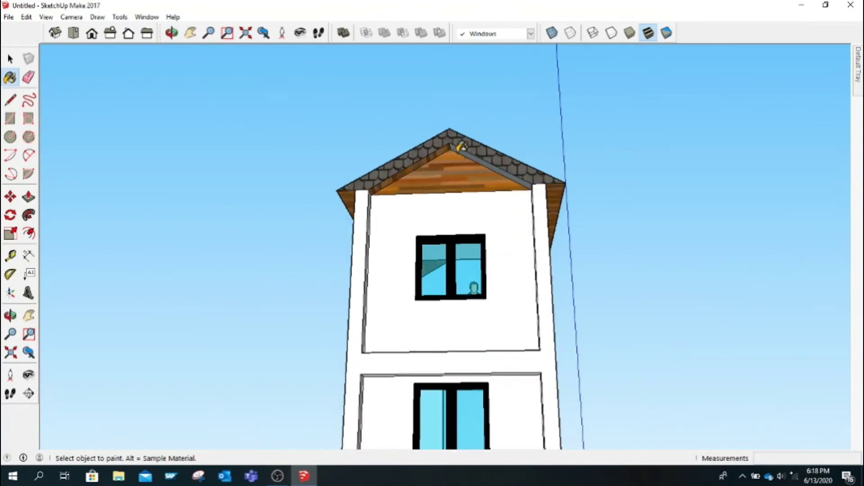
left_click(171, 32)
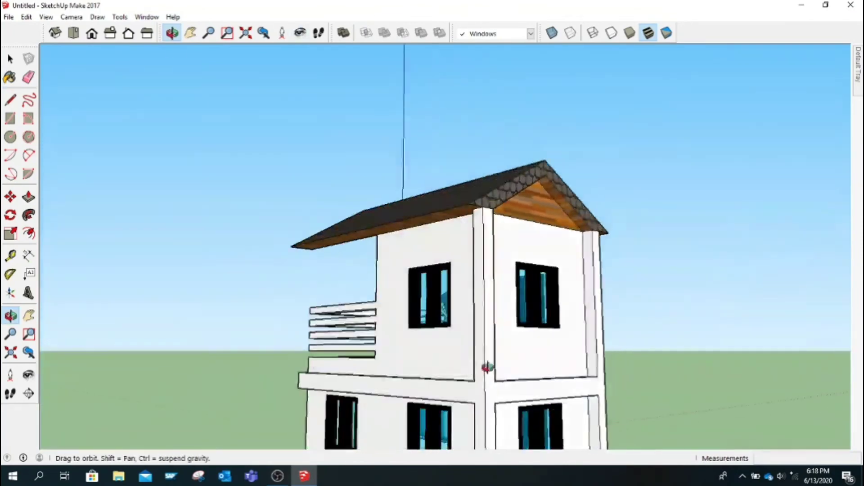
mouse_move(248, 226)
left_mouse_down()
mouse_move(640, 400)
mouse_move(716, 417)
mouse_move(583, 324)
left_mouse_up()
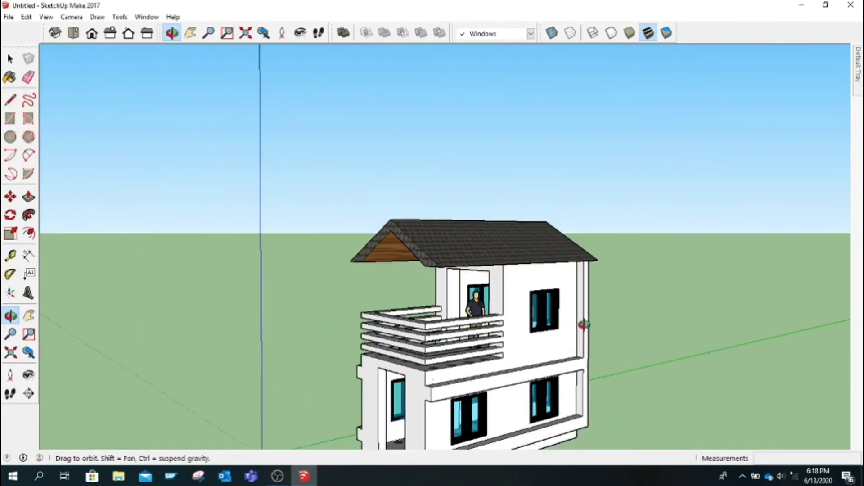
mouse_move(524, 301)
left_mouse_down()
mouse_move(573, 357)
mouse_move(573, 394)
mouse_move(565, 378)
left_mouse_up()
scroll(565, 378, "up", 2)
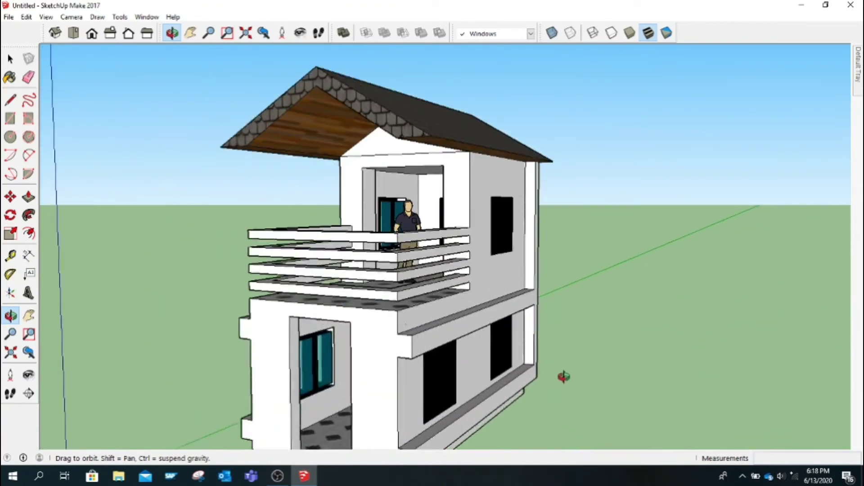
left_click(191, 32)
left_click_drag(194, 135, 183, 77)
left_click(171, 32)
mouse_move(284, 205)
left_mouse_down()
mouse_move(459, 297)
mouse_move(287, 270)
left_mouse_up()
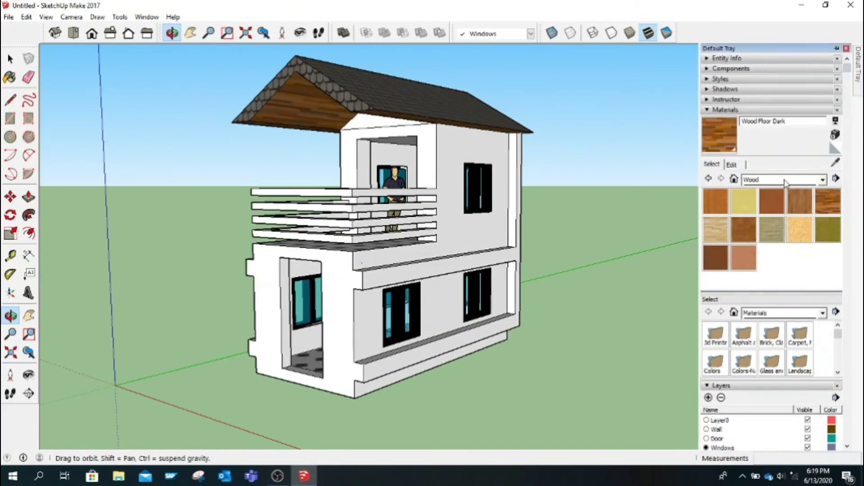
Select Wood Board Cork and paint the upper and lower front walls and the balcony door recess
left_click(747, 200)
left_click(458, 152)
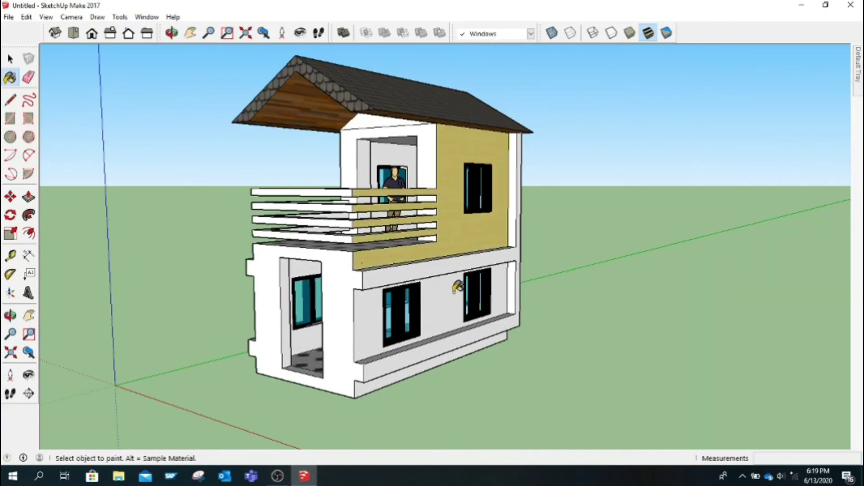
left_click(457, 289)
left_click(272, 285)
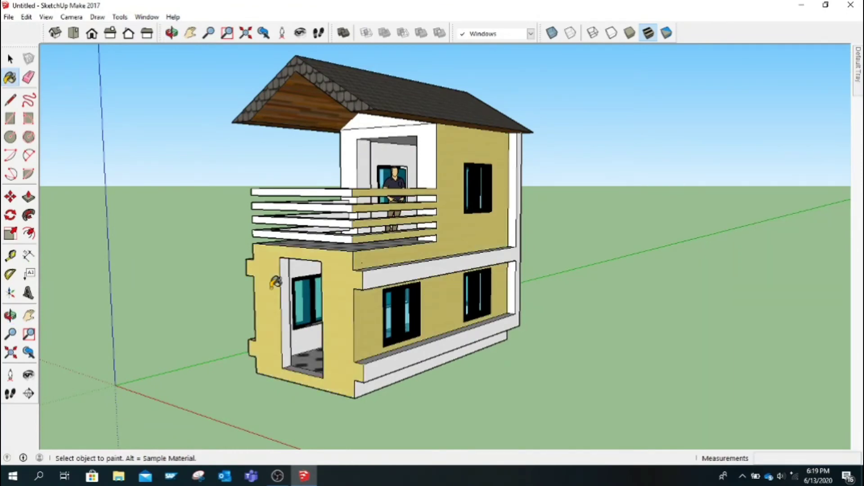
left_click(344, 154)
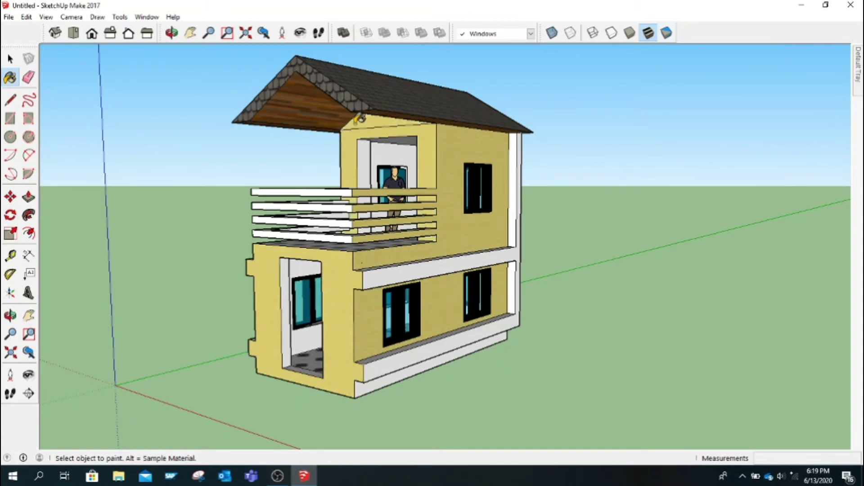
left_click(366, 167)
left_click(391, 152)
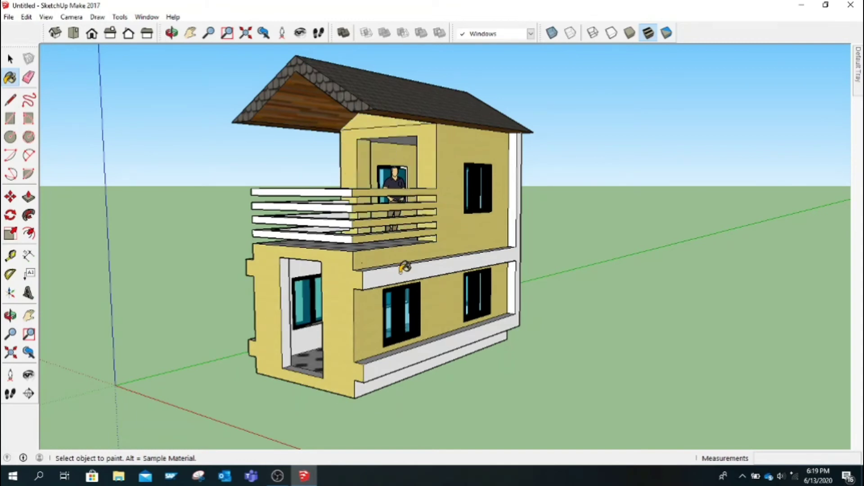
Paint the floor band, base band, right corner strip and lower door recess with cork
left_click(404, 267)
left_click(391, 374)
left_click(513, 235)
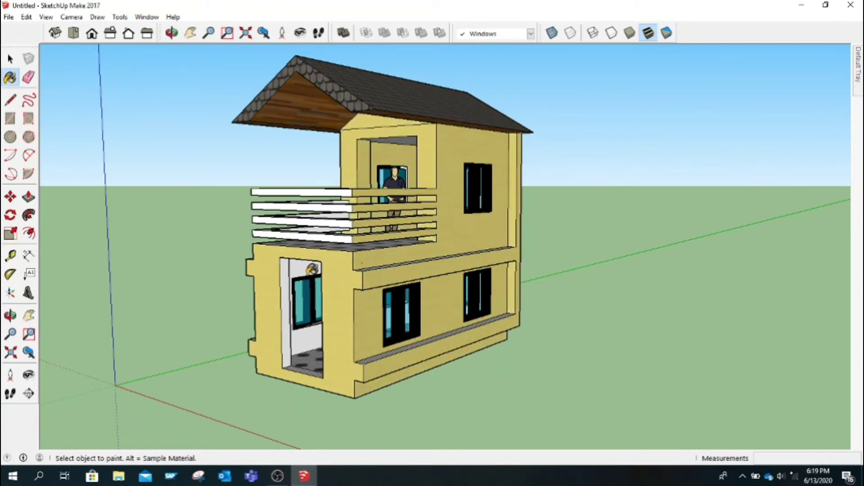
left_click(290, 270)
left_click(299, 260)
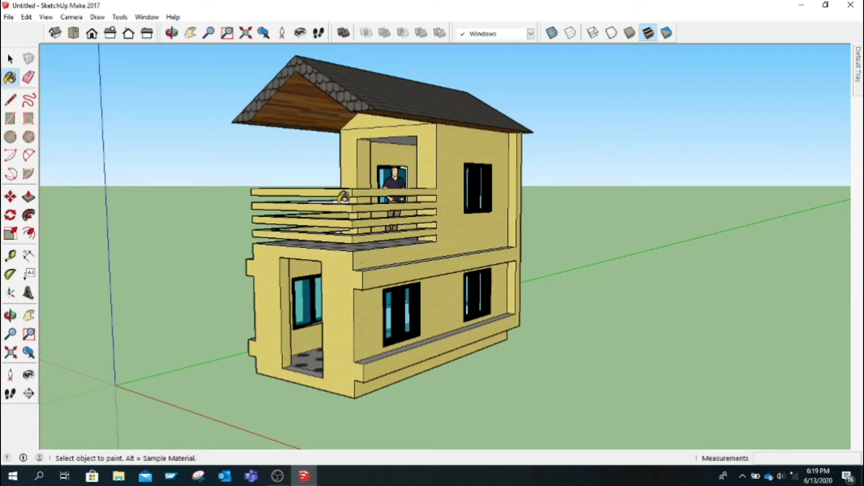
Paint the other side's corner faces, side walls and base strips with Wood Board Cork
left_click(171, 32)
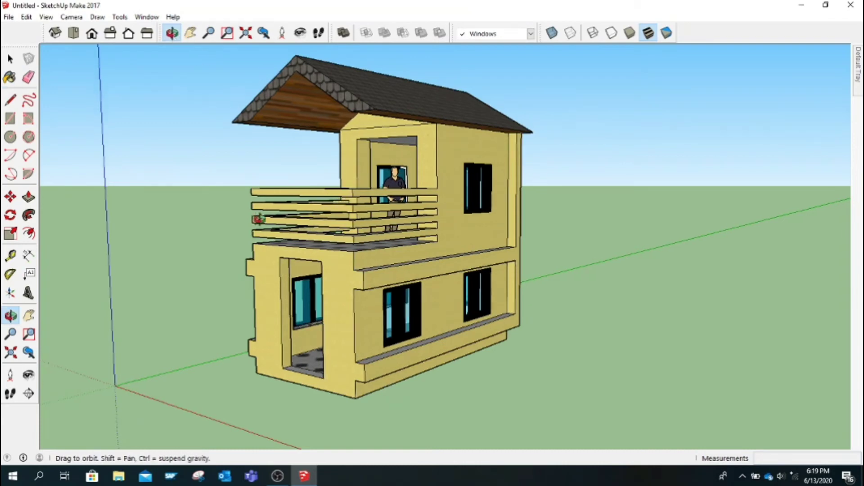
left_click_drag(315, 239, 534, 239)
left_click(9, 77)
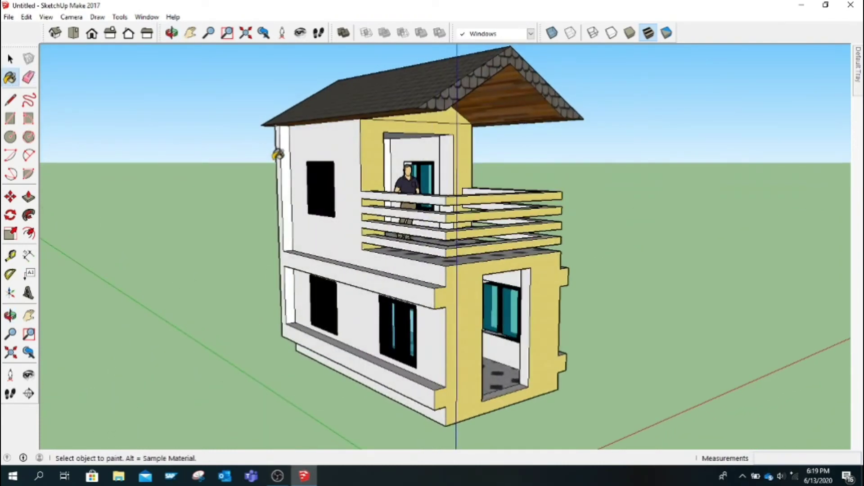
left_click(284, 161)
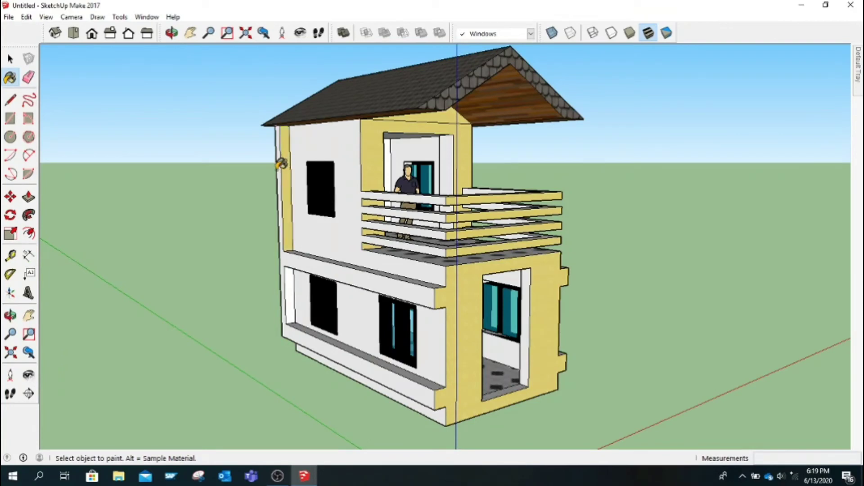
left_click(301, 331)
left_click(314, 243)
left_click(293, 294)
left_click(304, 294)
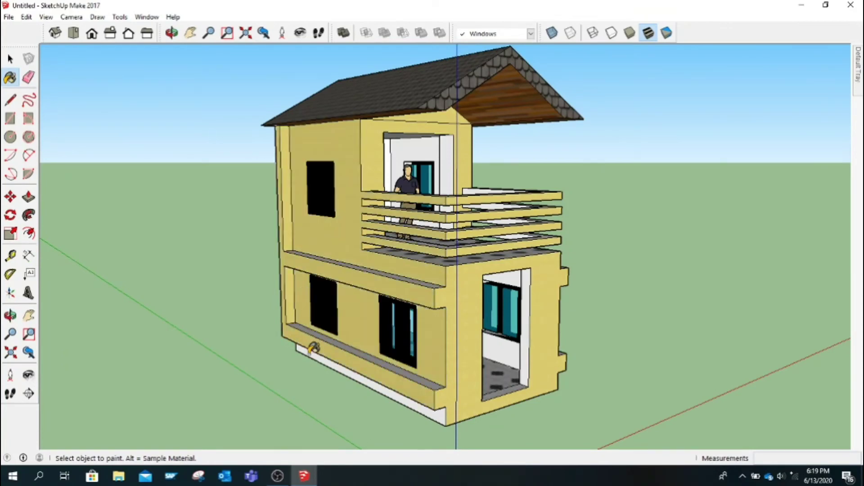
left_click(311, 348)
Paint the balcony inner wall, door-side strip, lower opening and ledge strip in cork
left_click(393, 145)
left_click(447, 155)
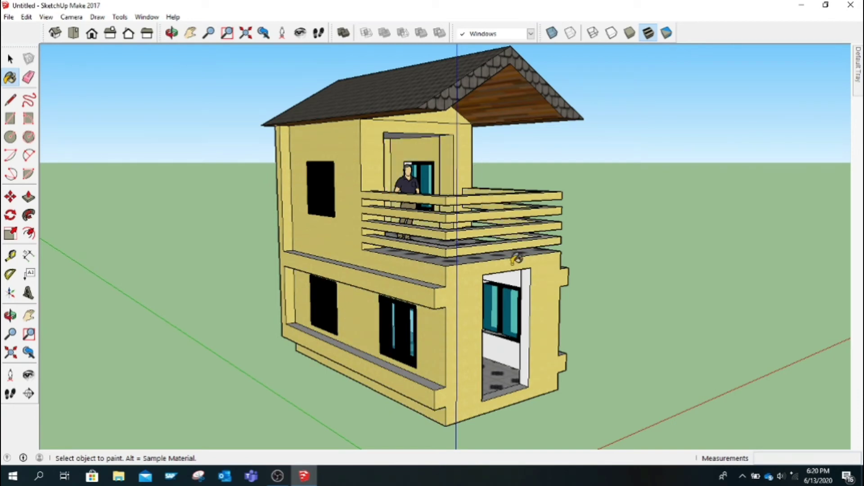
left_click(504, 277)
left_click(520, 318)
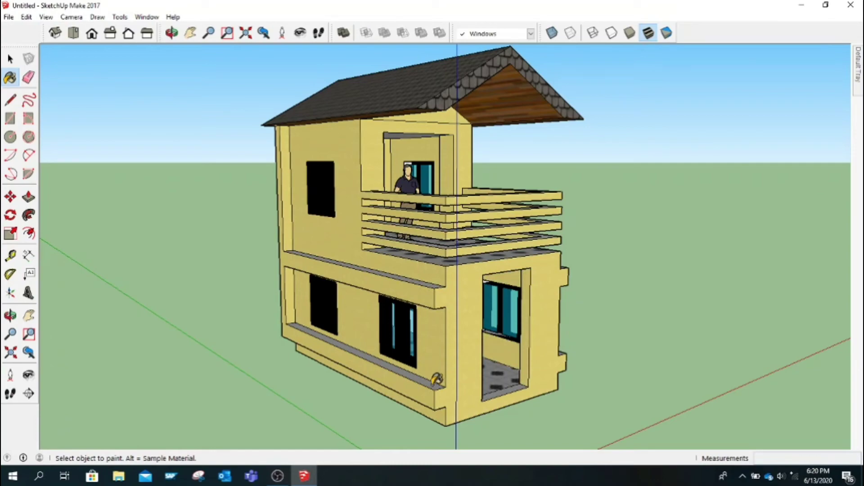
left_click(436, 381)
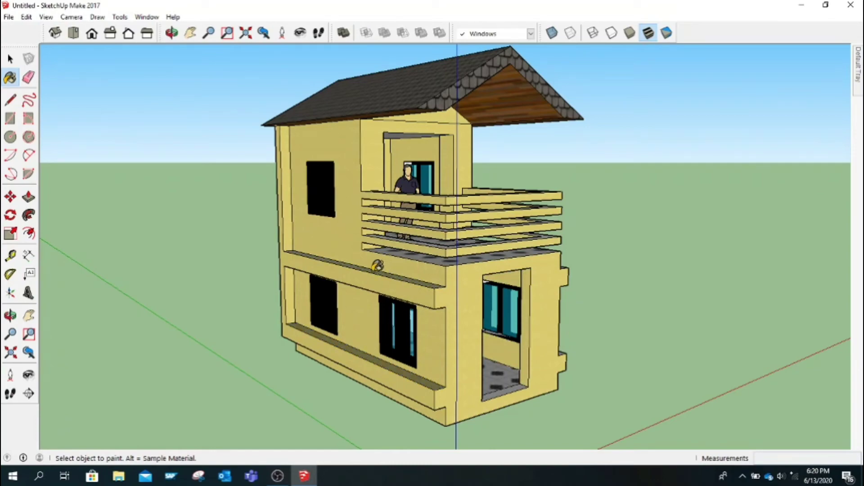
Cover the doorway's inner walls, grey strip, door panel and white strip with cork
left_click(171, 32)
mouse_move(509, 256)
left_mouse_down()
mouse_move(455, 276)
mouse_move(427, 255)
mouse_move(459, 241)
mouse_move(511, 251)
left_mouse_up()
key("b")
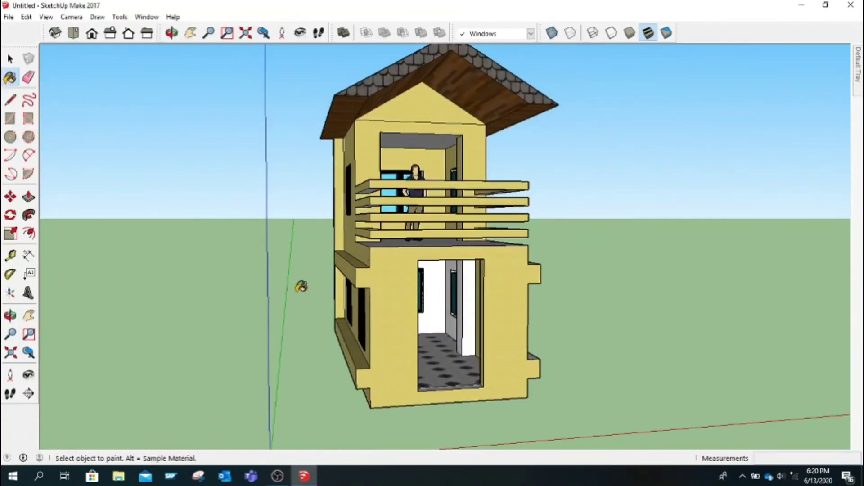
left_click(435, 303)
left_click(453, 324)
left_click(469, 324)
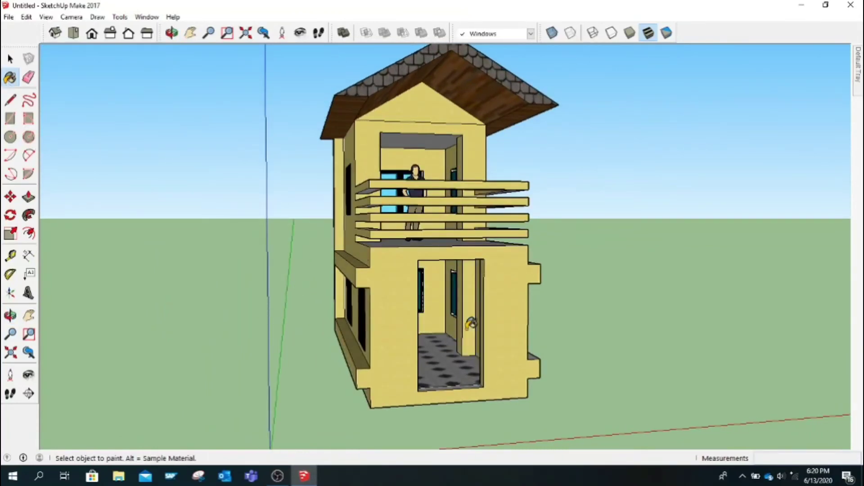
left_click(172, 33)
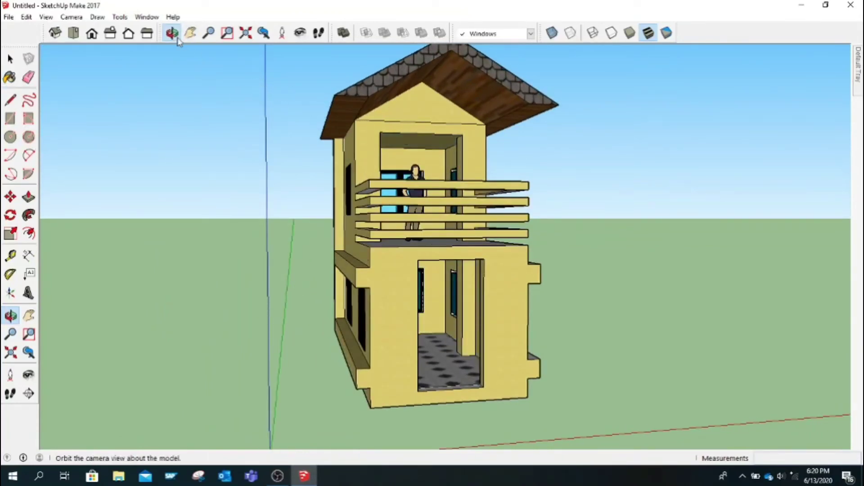
left_click_drag(252, 216, 158, 221)
left_click(10, 77)
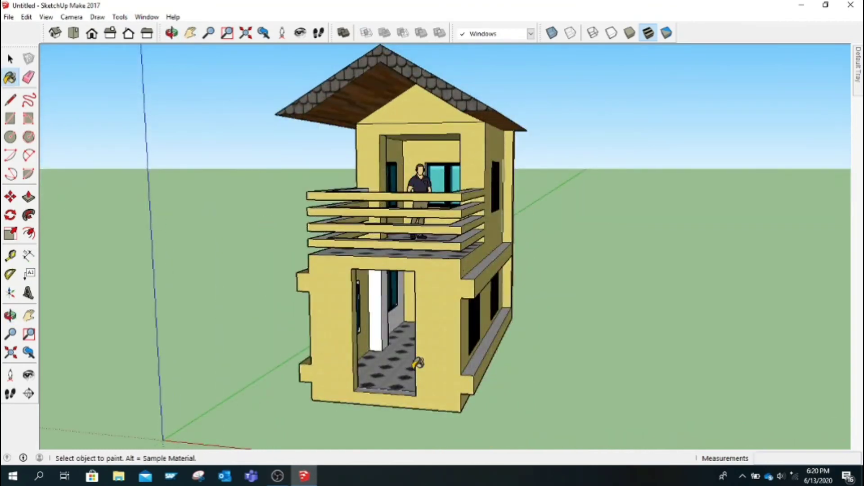
left_click(384, 335)
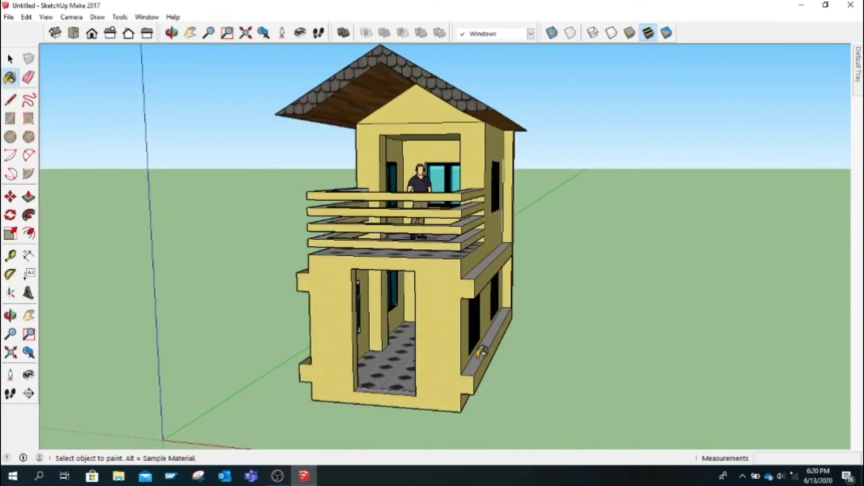
Paint the balcony's top rail and slats with Wood Board Cork
left_click(172, 33)
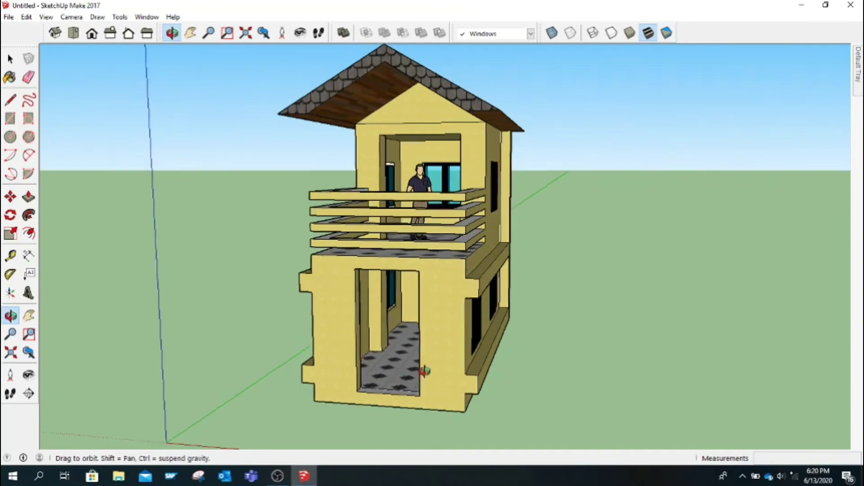
mouse_move(563, 361)
left_mouse_down()
mouse_move(778, 377)
mouse_move(316, 407)
mouse_move(328, 413)
mouse_move(376, 345)
left_mouse_up()
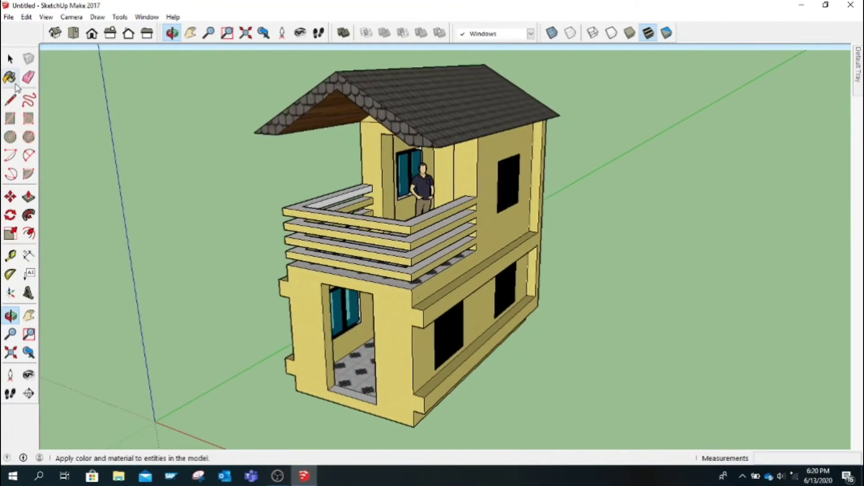
left_click(9, 77)
left_click(312, 204)
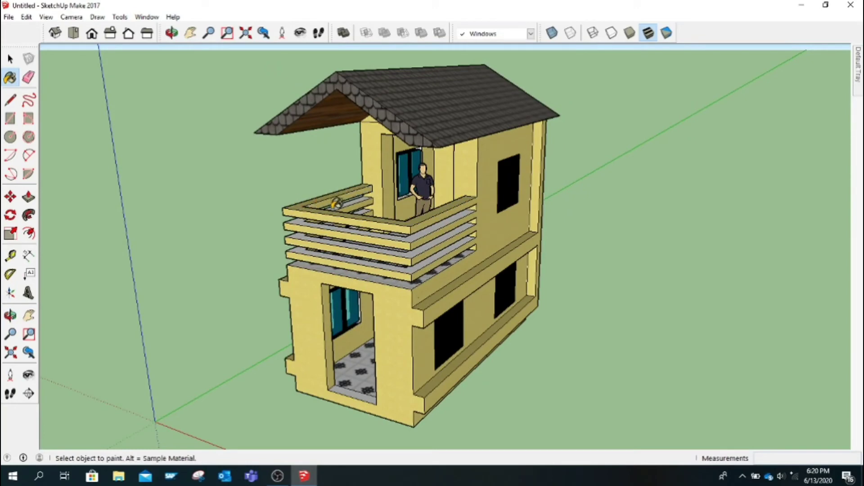
left_click(304, 218)
left_click(303, 243)
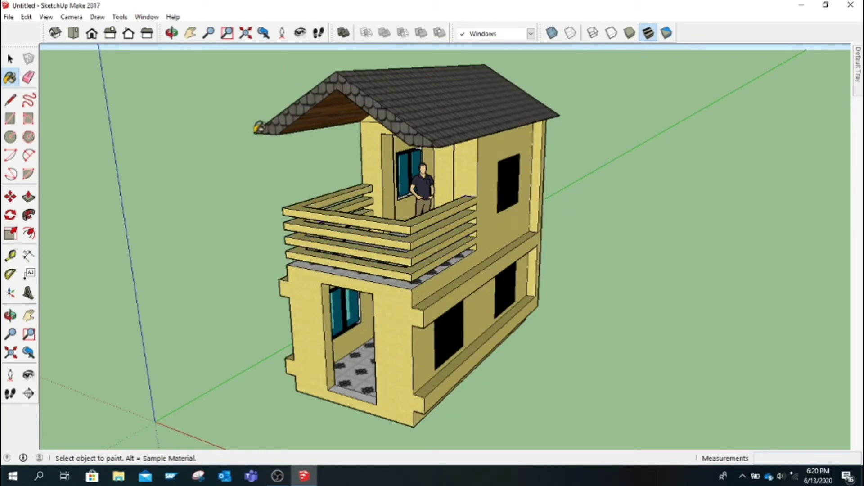
left_click(172, 32)
mouse_move(250, 201)
left_mouse_down()
mouse_move(286, 228)
mouse_move(151, 269)
mouse_move(590, 190)
left_mouse_up()
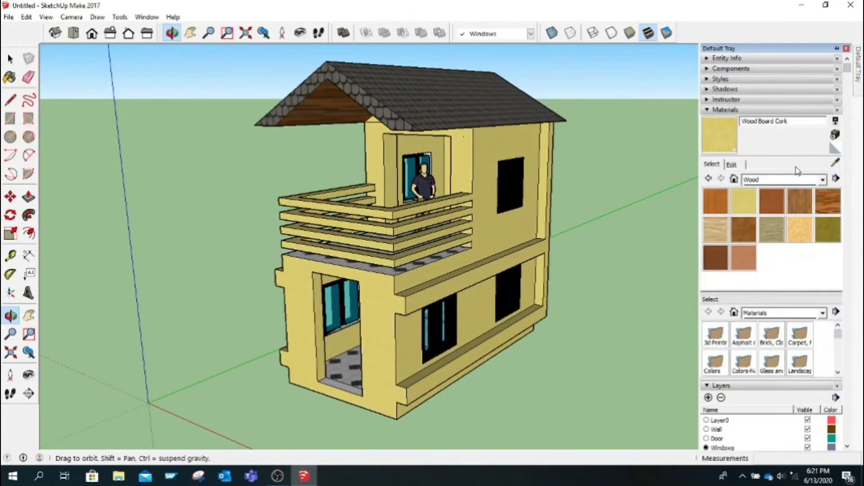
Choose Roofing Tile Spanish and paint all the roof slopes with red tiles
left_click(784, 180)
left_click(766, 270)
left_click(826, 226)
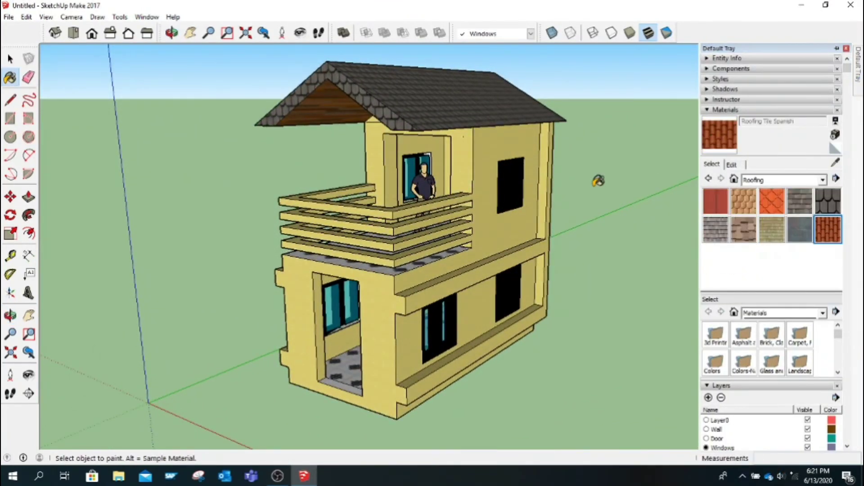
left_click(428, 99)
left_click(306, 95)
middle_click_drag(341, 44, 377, 120)
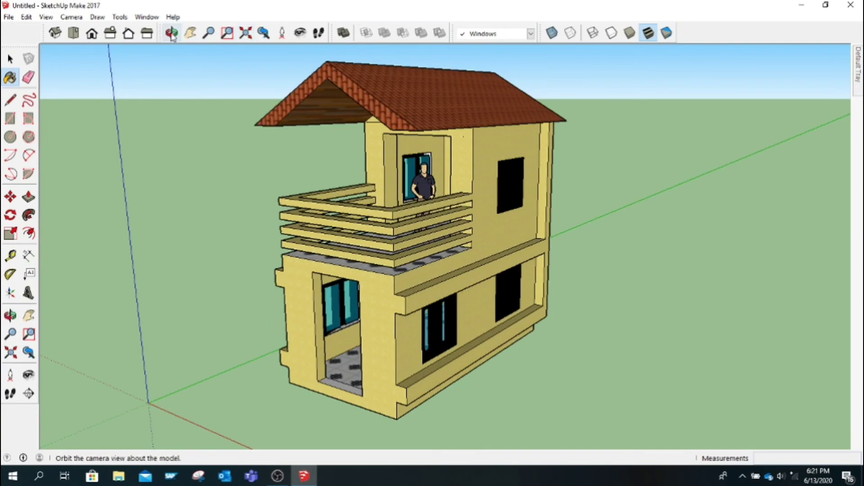
left_click(377, 119)
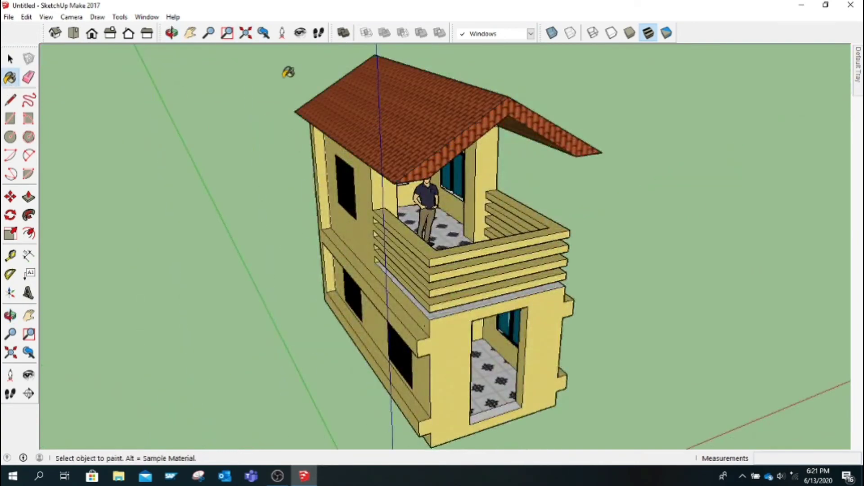
Undo the stray red tiles on the balcony walls and rim
left_click(388, 182)
key("ctrl+z")
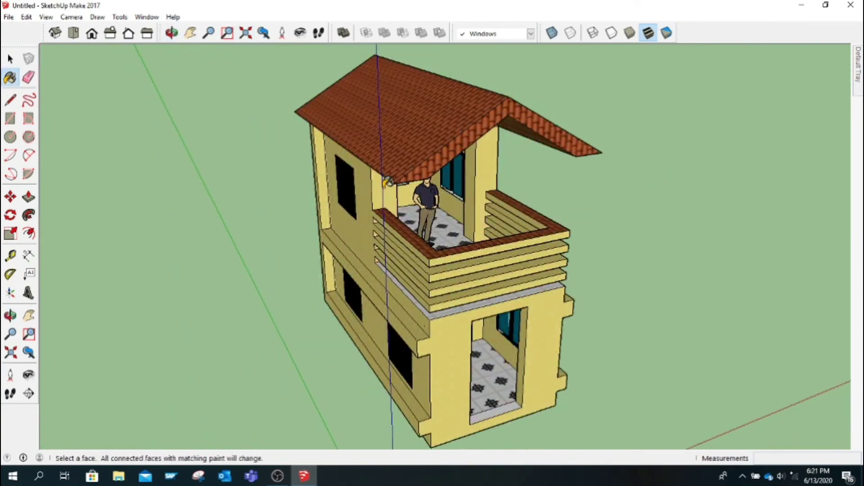
key("ctrl+z")
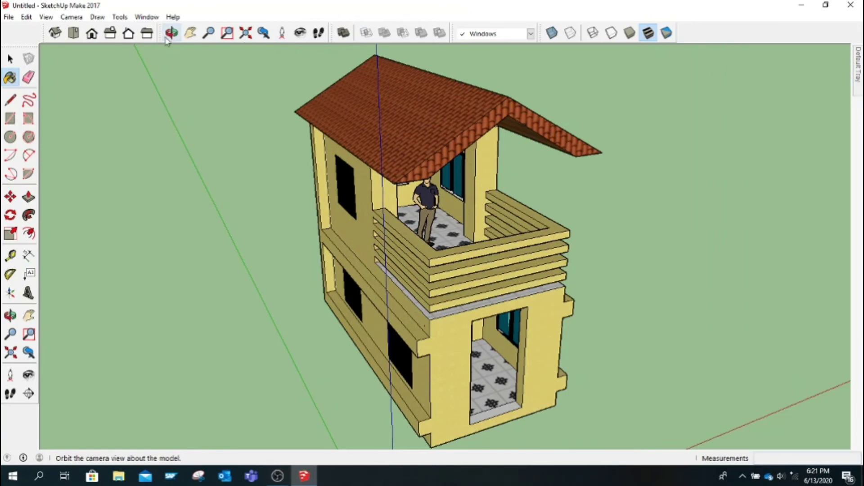
left_click(172, 32)
mouse_move(227, 206)
left_mouse_down()
mouse_move(426, 254)
mouse_move(504, 252)
left_mouse_up()
left_click(10, 77)
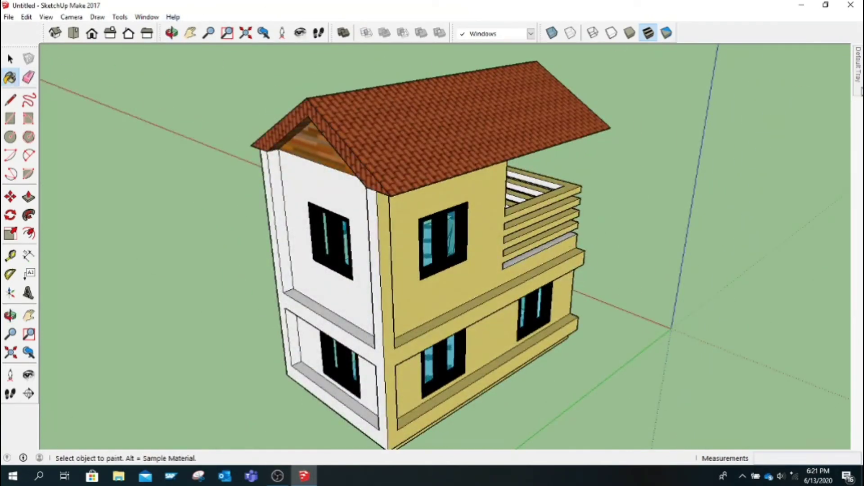
Pick Wood Plywood Knots and paint the gable side's walls, recess, column and bands
left_click(813, 179)
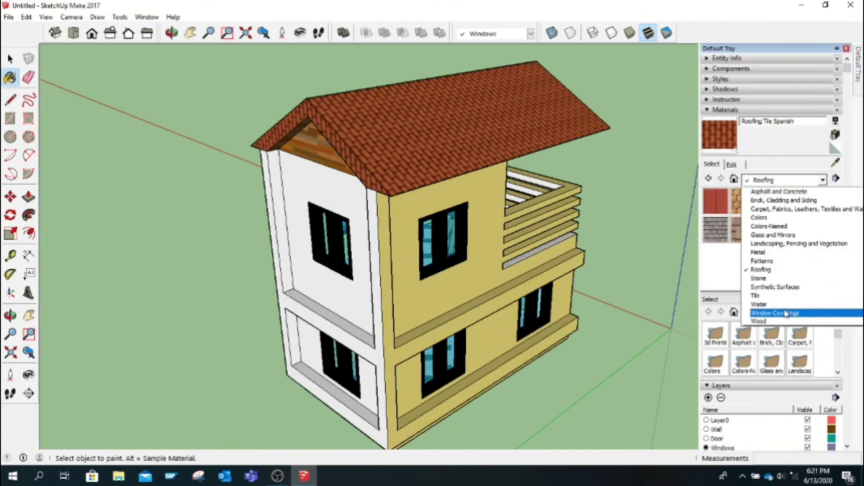
left_click(785, 321)
left_click(825, 237)
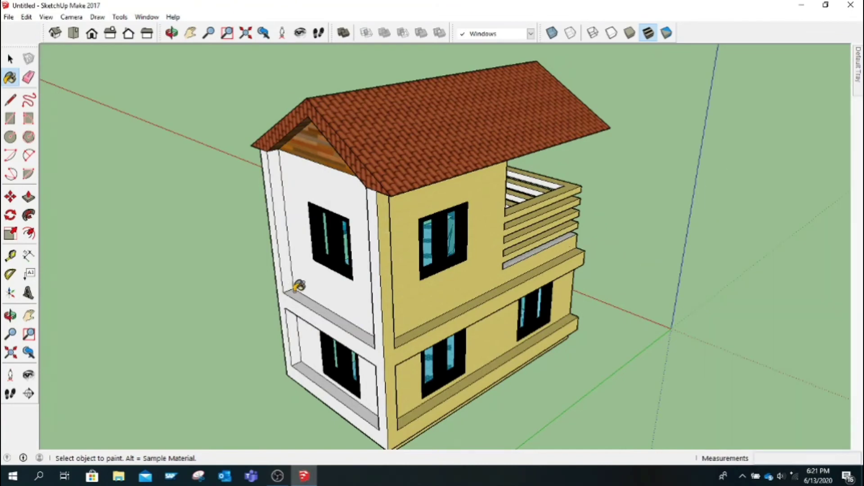
left_click(299, 293)
left_click(295, 273)
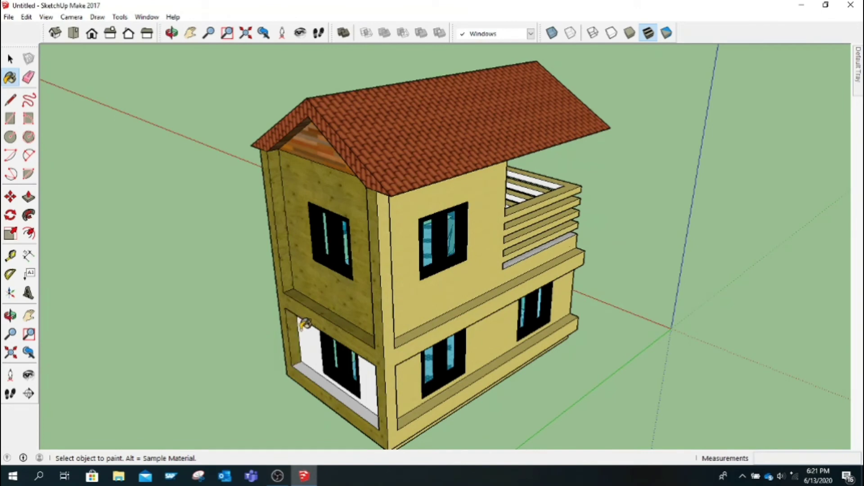
left_click(323, 356)
left_click(455, 285)
left_click(391, 320)
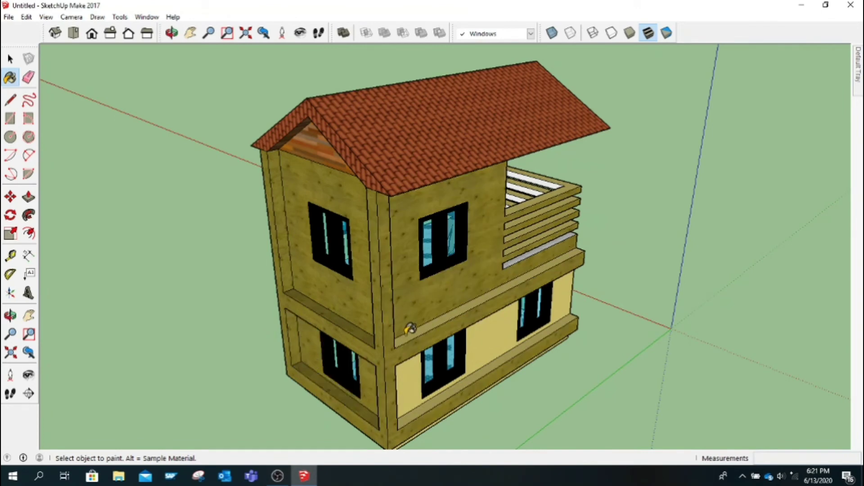
left_click(411, 367)
left_click(501, 372)
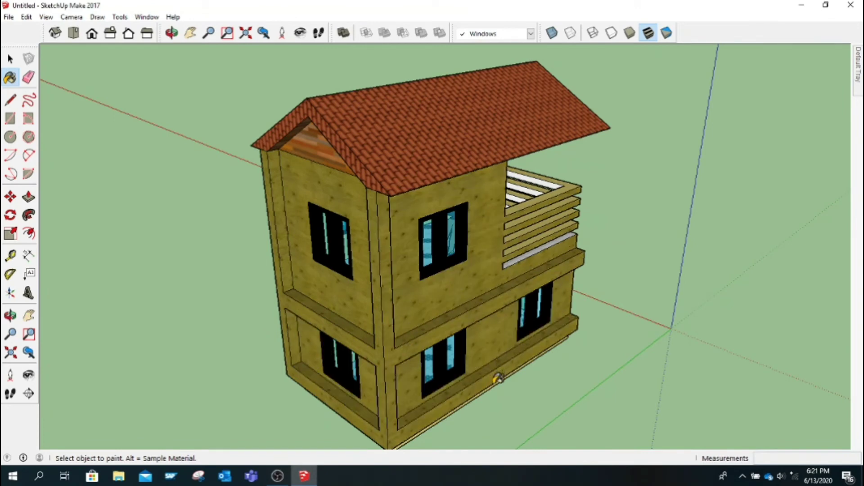
Paint the lower-left face, bottom strip, front ledge and upper balcony slat with wood
scroll(497, 380, "up", 1)
scroll(498, 380, "up", 1)
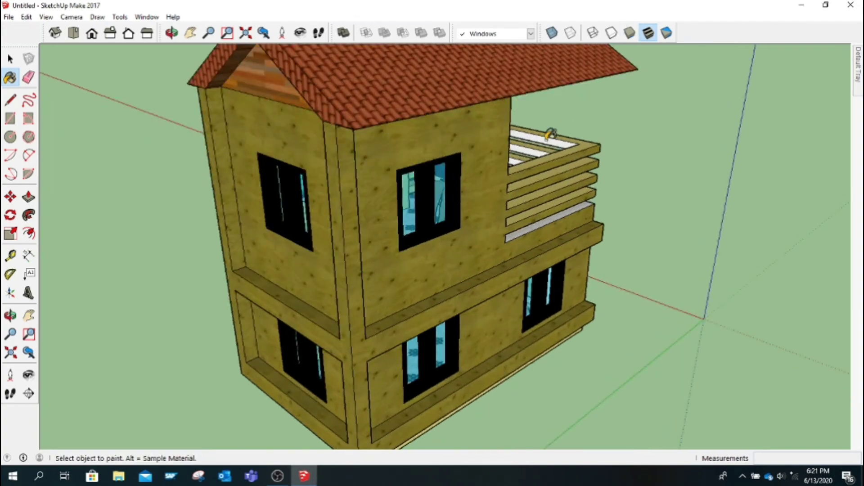
left_click(171, 33)
mouse_move(450, 338)
left_mouse_down()
mouse_move(516, 192)
mouse_move(145, 106)
left_mouse_up()
left_click(10, 77)
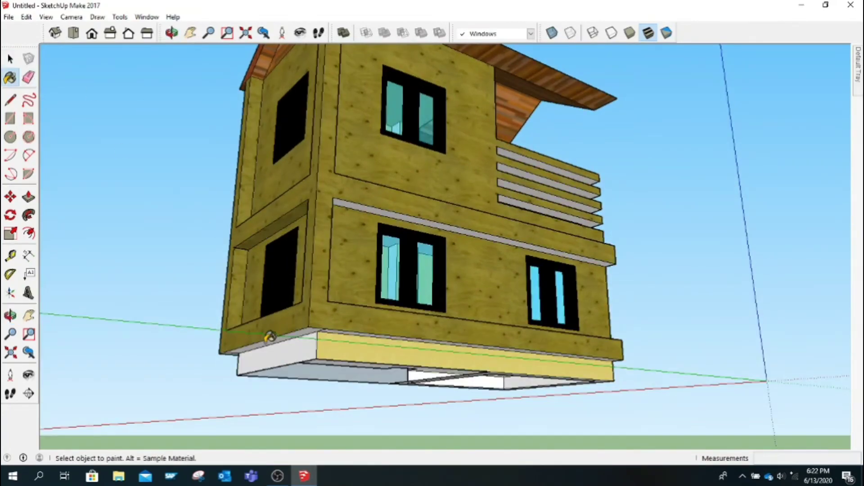
left_click(276, 345)
left_click(340, 342)
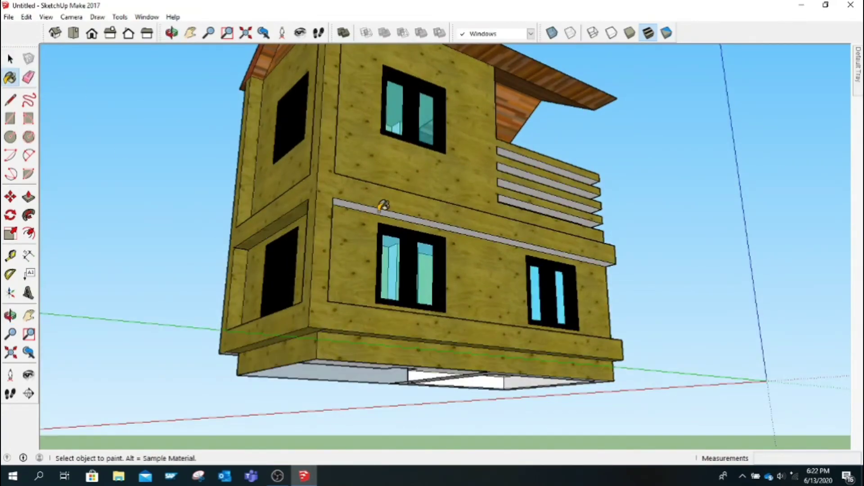
left_click(383, 206)
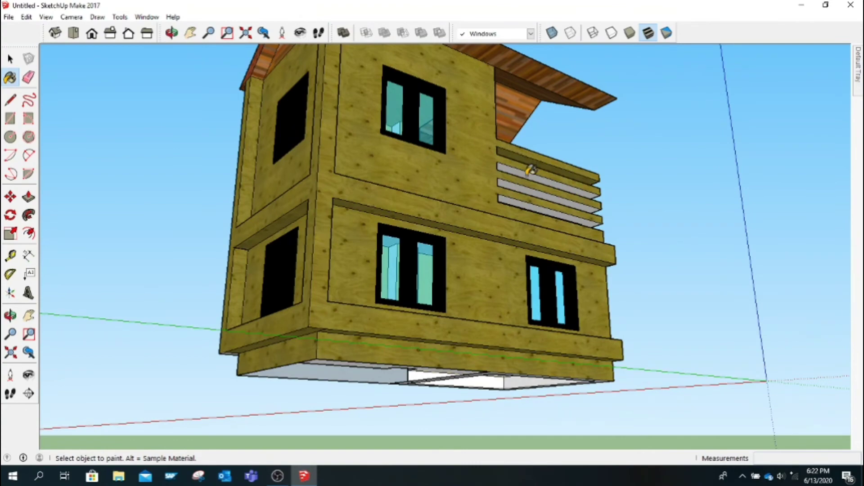
left_click(529, 183)
Paint the front pillar, upper storey, gable, balcony inner walls and doorway with wood
key("o")
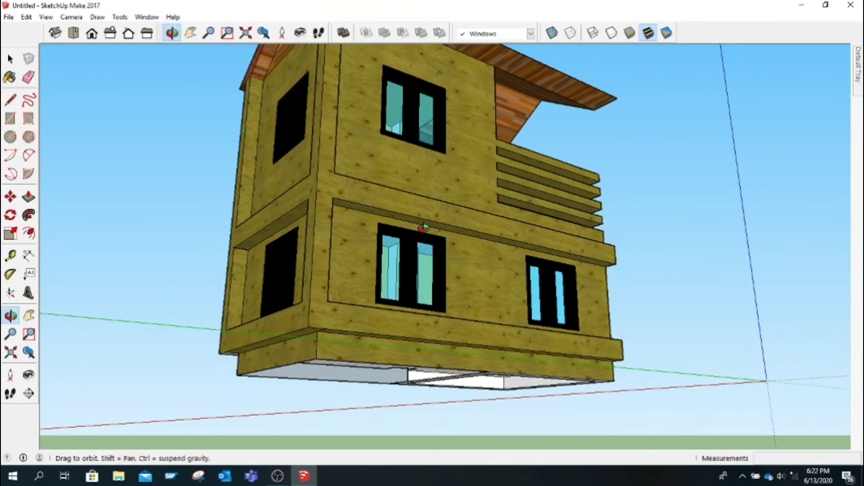
left_click_drag(421, 224, 416, 303)
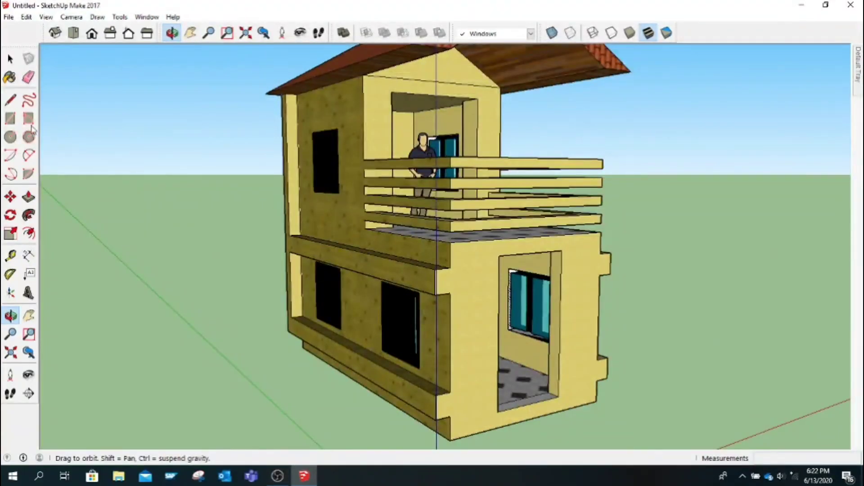
left_click(10, 77)
left_click(297, 235)
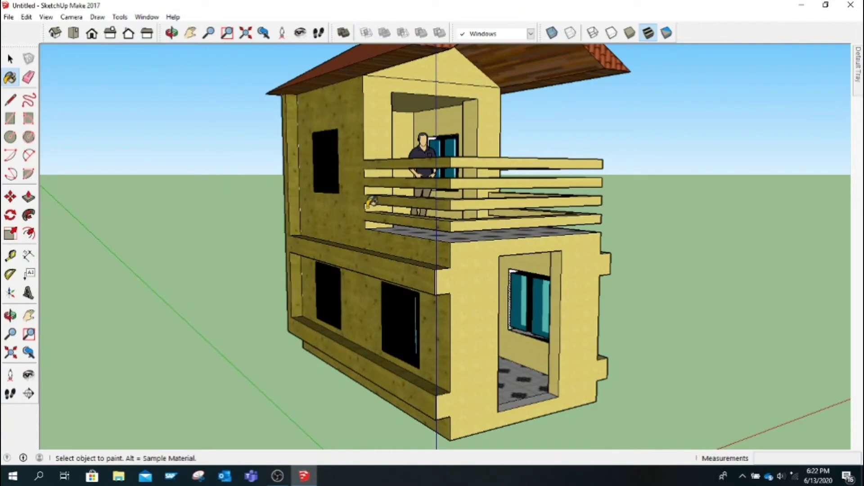
left_click(383, 120)
left_click(421, 69)
left_click(428, 117)
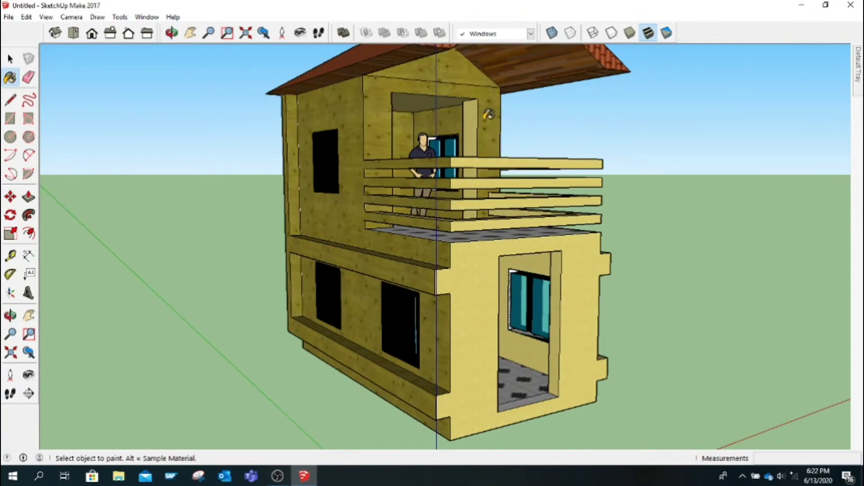
left_click(471, 121)
left_click(475, 287)
left_click(559, 317)
left_click(541, 338)
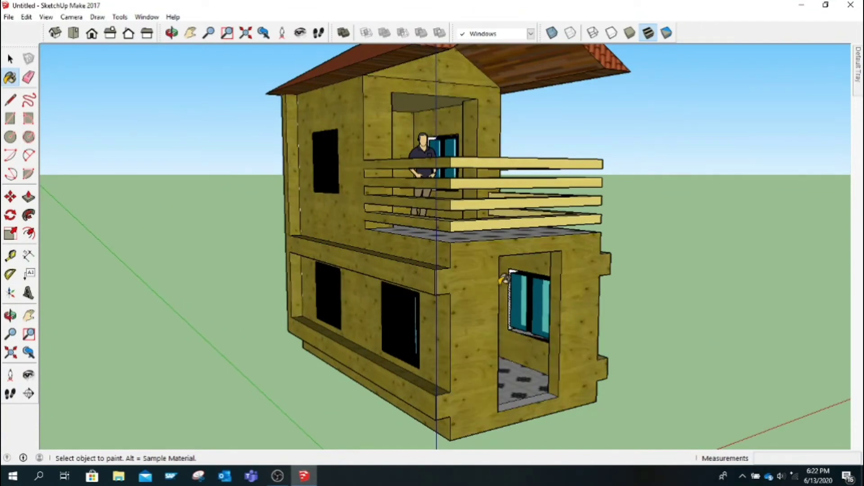
Paint the opposite side's walls, corner pillar, bands, doorway jamb, ledge and base strip with wood
left_click(171, 32)
left_click_drag(501, 231, 455, 251)
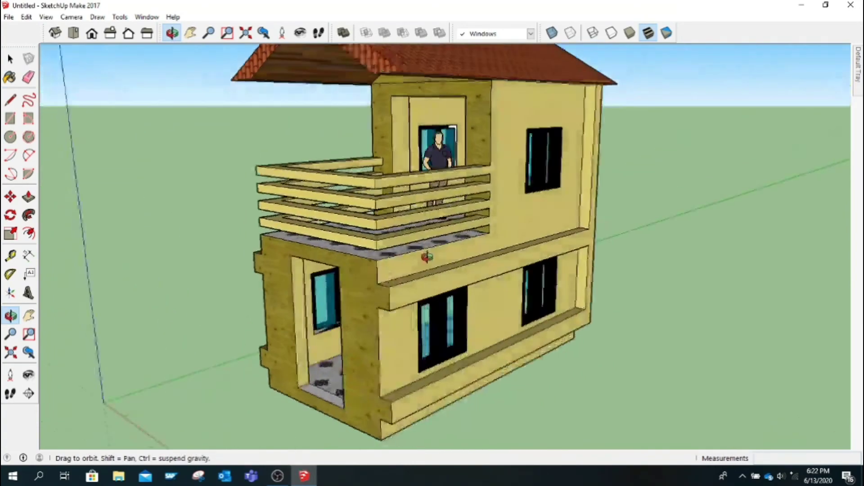
key("space")
key("b")
left_click(440, 113)
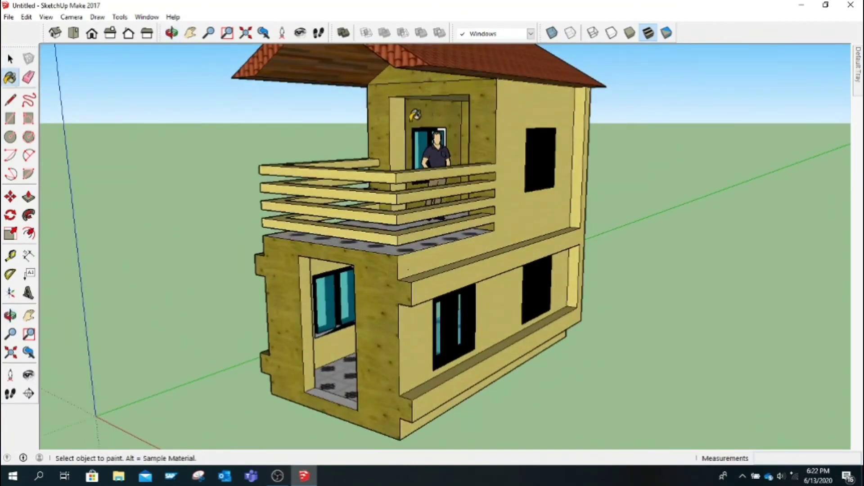
left_click(401, 120)
left_click(525, 127)
left_click(581, 132)
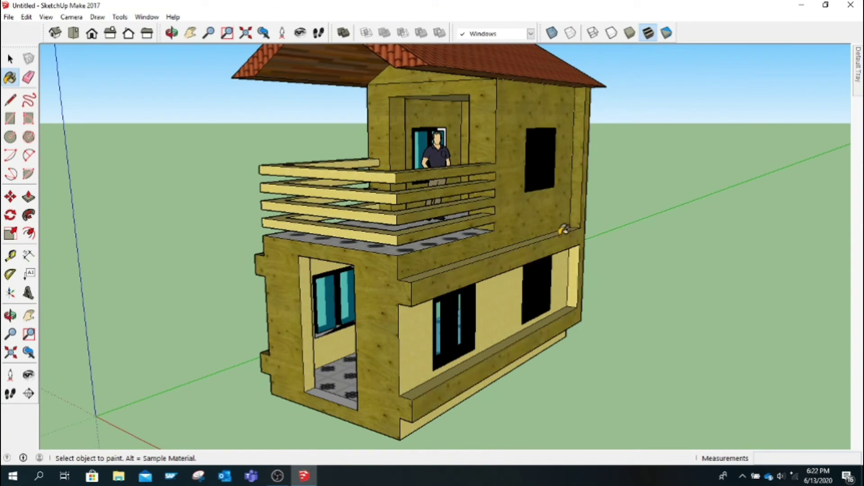
left_click(563, 264)
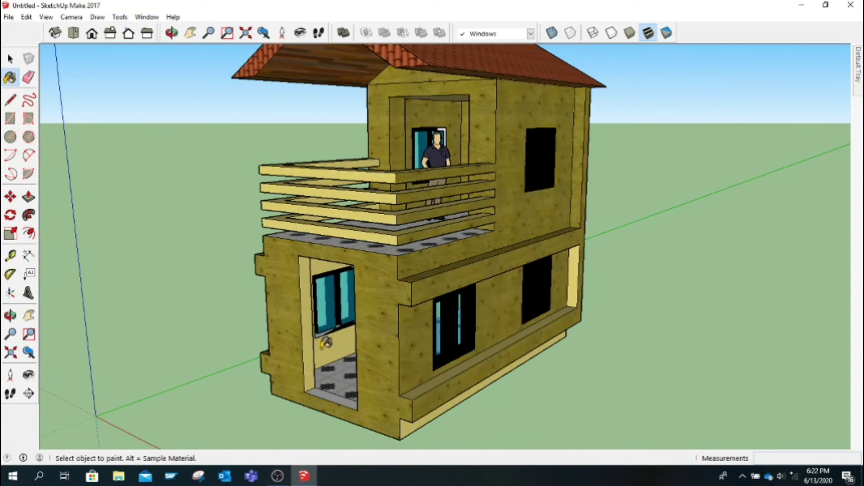
left_click(325, 343)
left_click(319, 376)
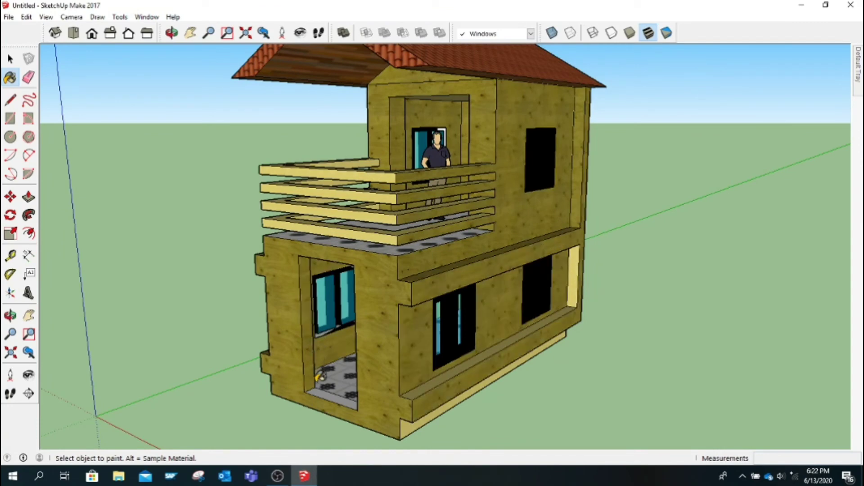
left_click(424, 384)
left_click(410, 422)
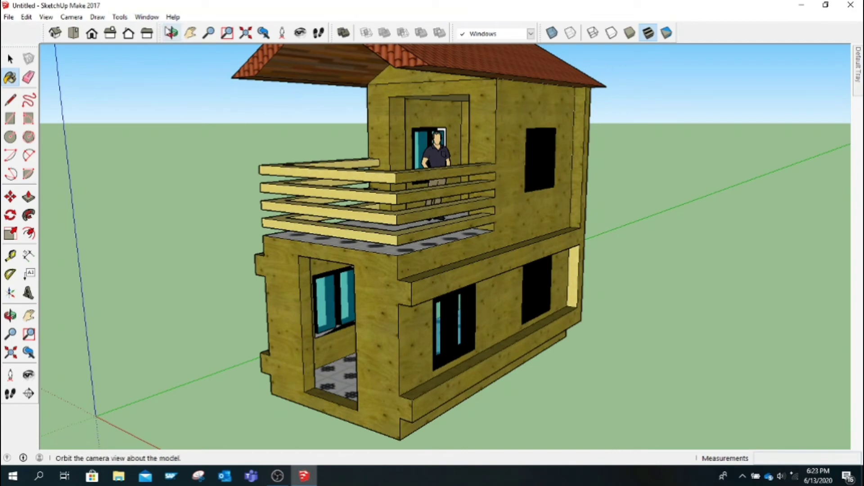
Paint the two light-grey balcony slats with Wood Plywood Knots
left_click(9, 315)
mouse_move(442, 346)
left_mouse_down()
mouse_move(441, 288)
mouse_move(419, 257)
left_mouse_up()
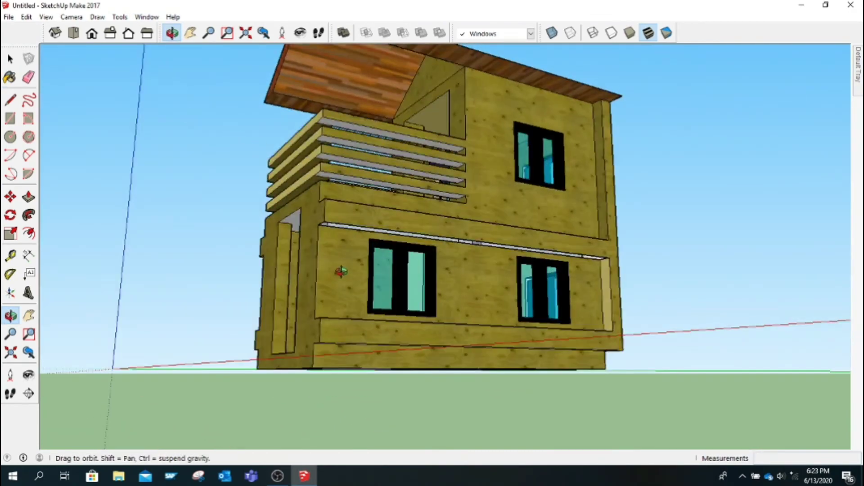
left_click_drag(341, 272, 197, 149)
left_click(9, 78)
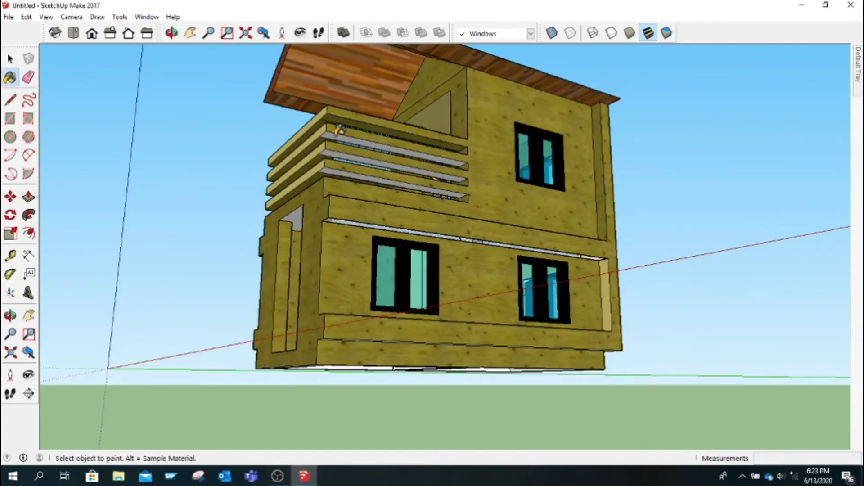
left_click(321, 137)
left_click(328, 167)
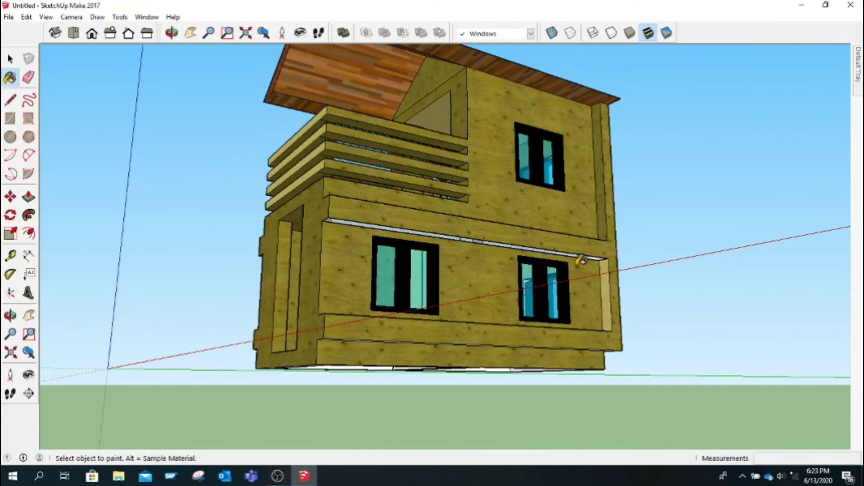
Paint the parapet's top face and the grey beam with wood
left_click(171, 33)
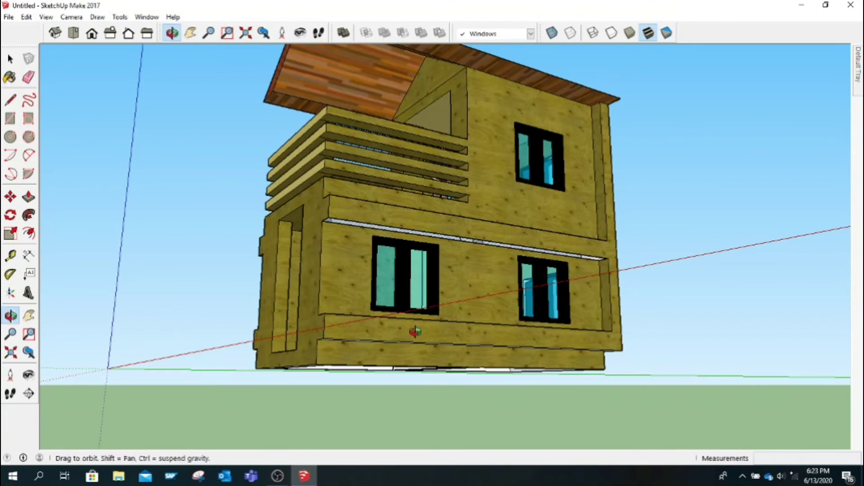
mouse_move(411, 328)
left_mouse_down()
mouse_move(446, 234)
mouse_move(471, 262)
mouse_move(464, 253)
left_mouse_up()
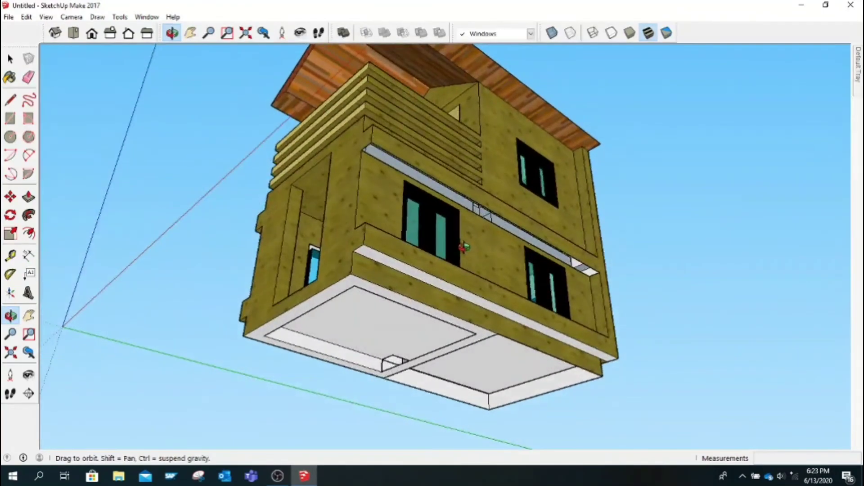
left_click(10, 77)
left_click(371, 245)
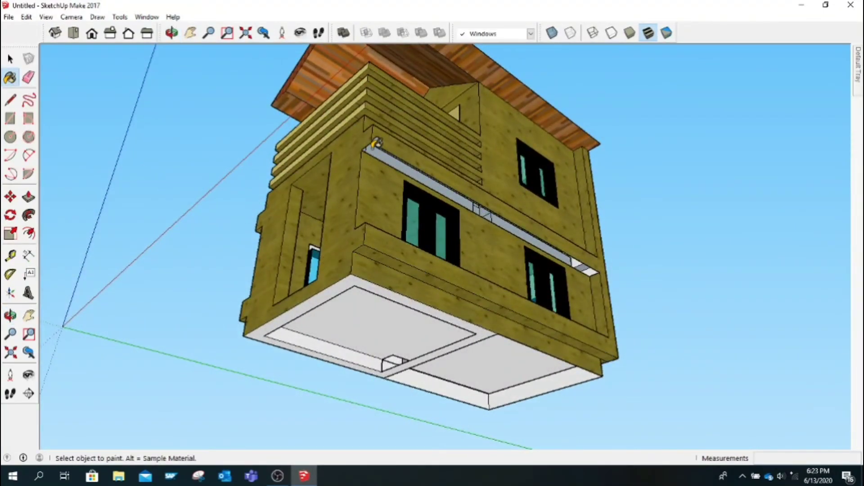
left_click(375, 145)
left_click(517, 222)
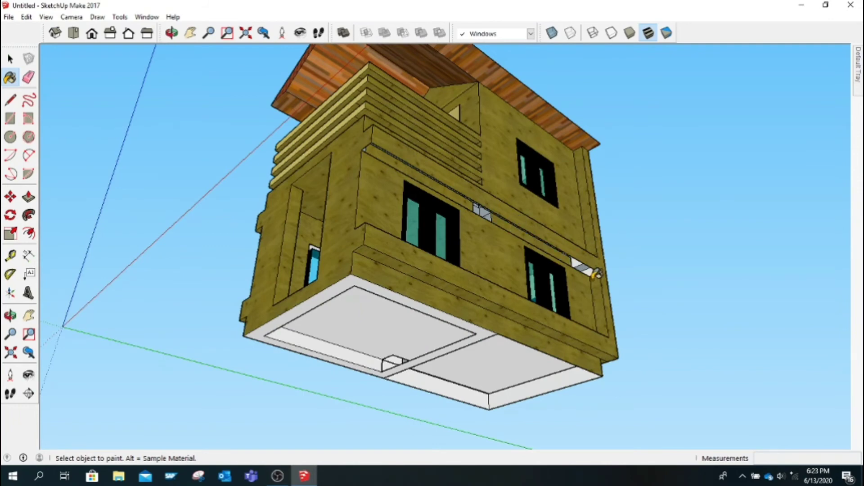
Draw a line to close the face under the beam and paint that strip wood
left_click(12, 98)
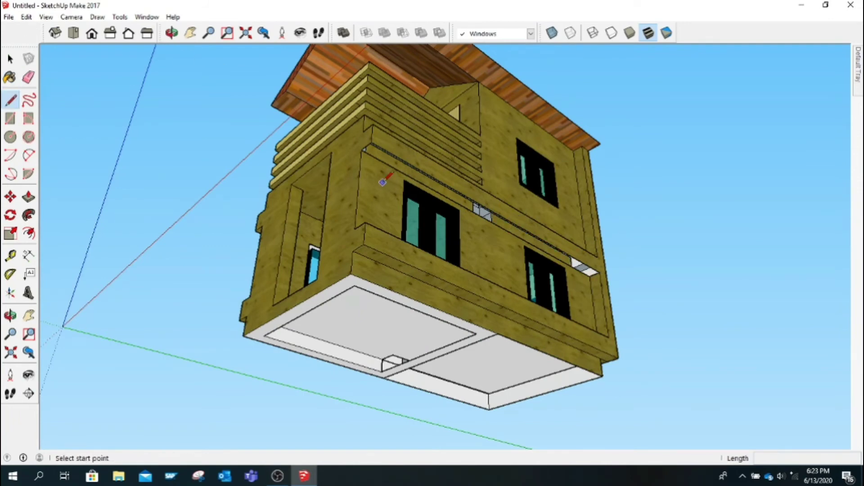
left_click(362, 149)
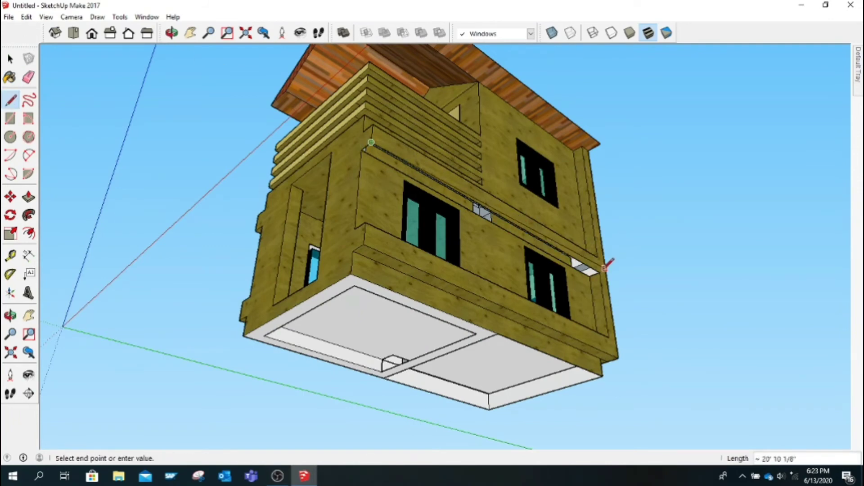
left_click(589, 273)
left_click(603, 270)
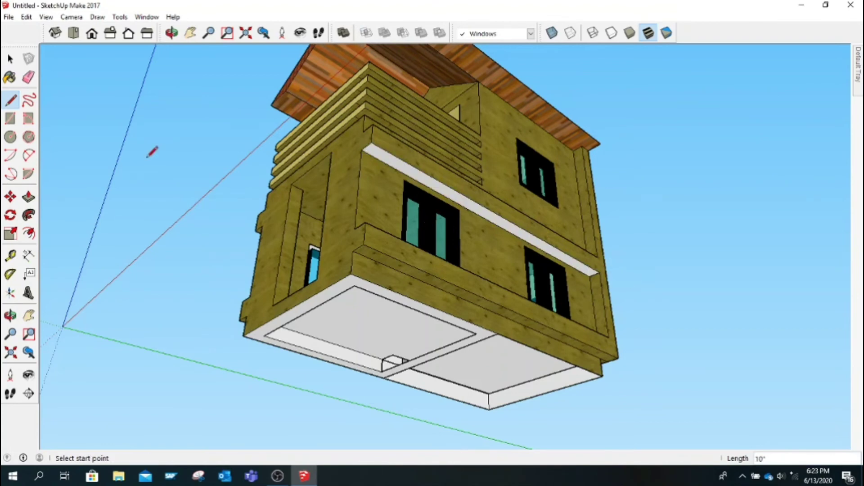
key("b")
left_click(380, 154)
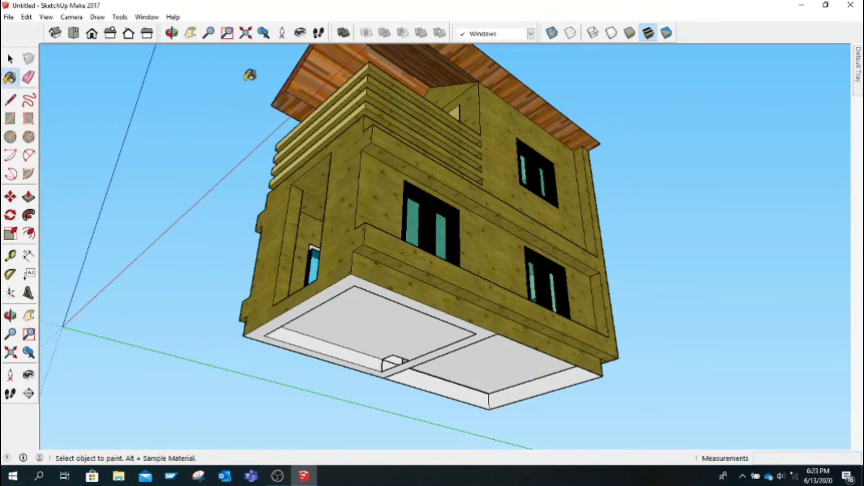
left_click(171, 35)
Repaint the light front balcony rail tops and planks with the darker wood
mouse_move(400, 198)
left_mouse_down()
mouse_move(441, 386)
mouse_move(358, 314)
mouse_move(222, 220)
left_mouse_up()
key("b")
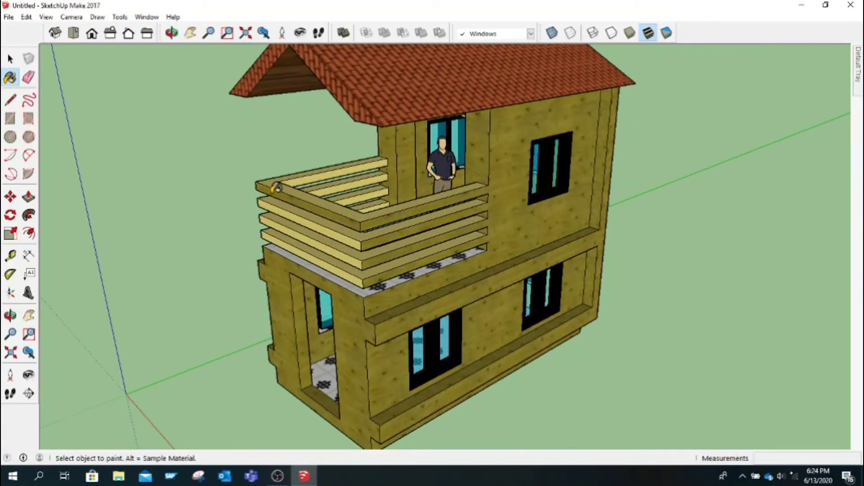
left_click(286, 184)
left_click(321, 176)
left_click(341, 187)
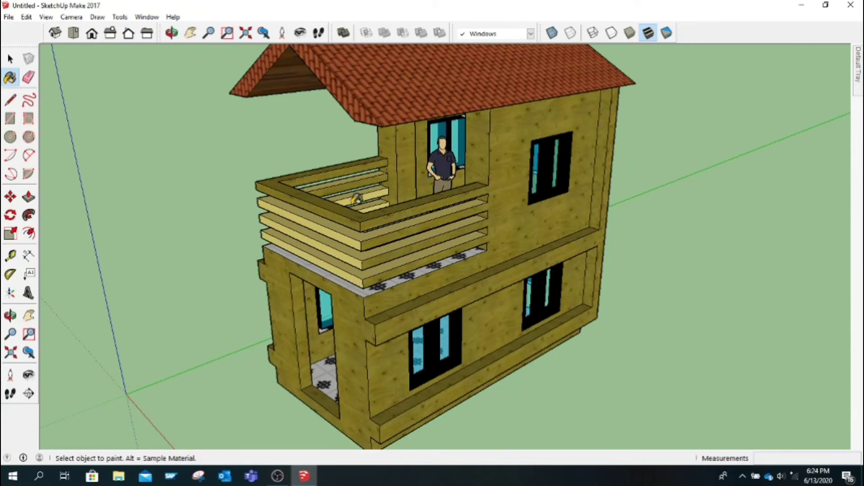
left_click(286, 208)
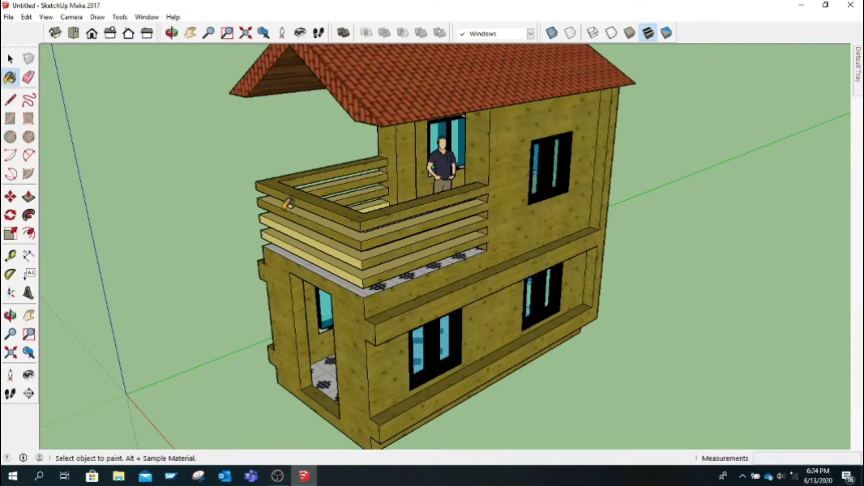
left_click(295, 222)
left_click(296, 221)
left_click(297, 245)
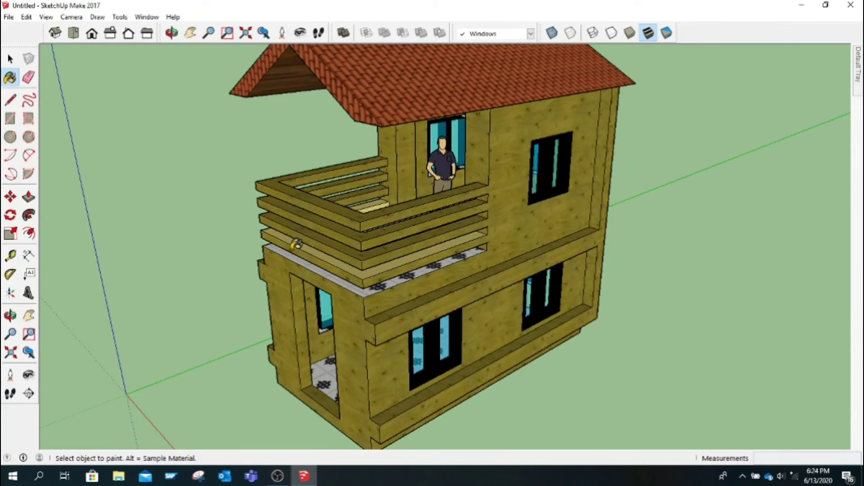
left_click(326, 245)
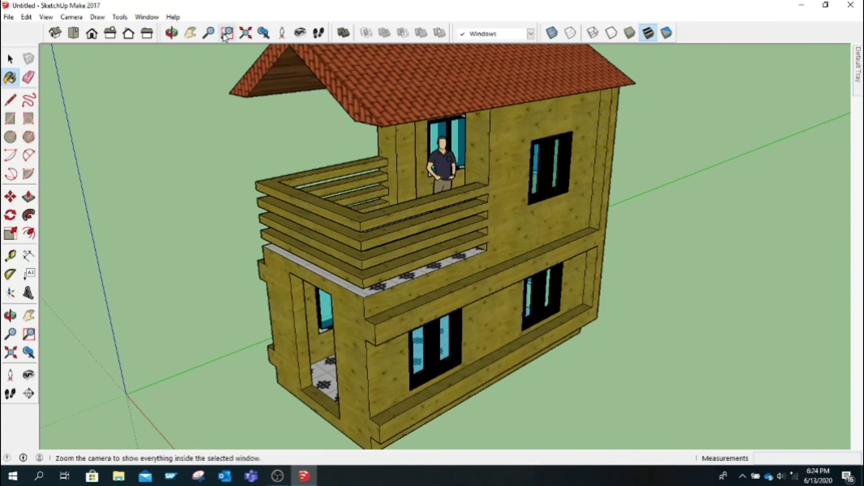
Repaint the two upper rails on the balcony's other side with darker wood
left_click(171, 32)
mouse_move(323, 346)
left_mouse_down()
mouse_move(572, 311)
mouse_move(646, 329)
left_mouse_up()
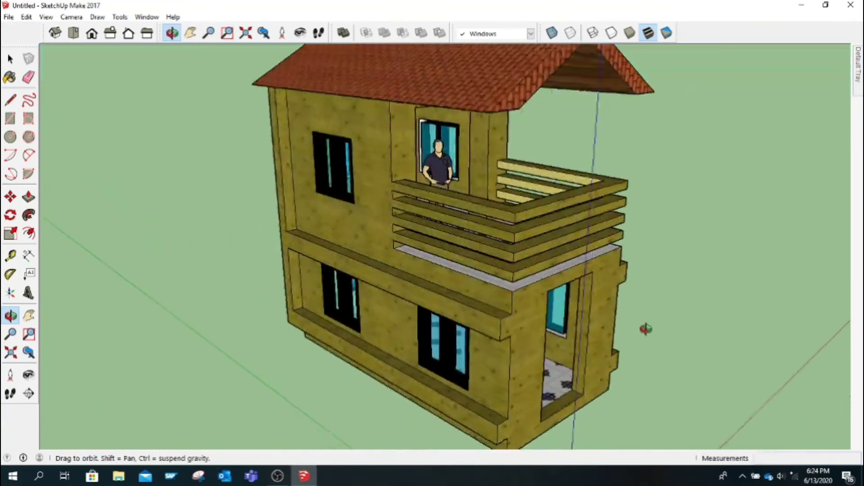
left_click(10, 77)
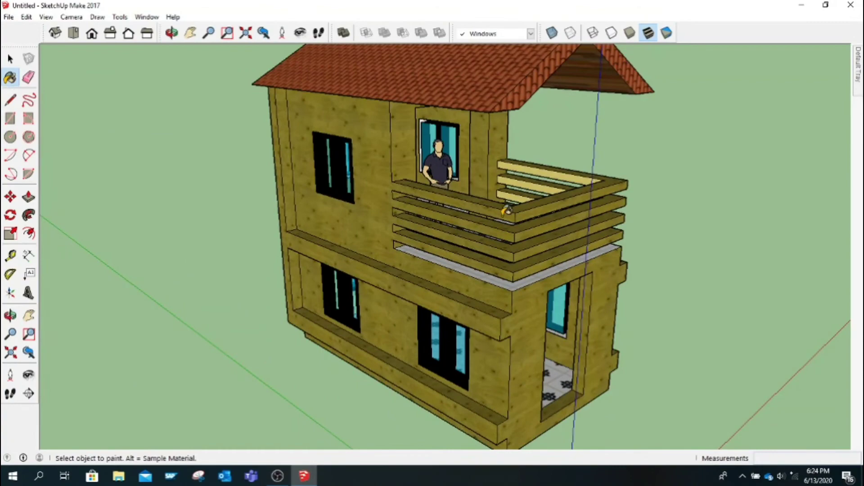
left_click(520, 163)
left_click(512, 179)
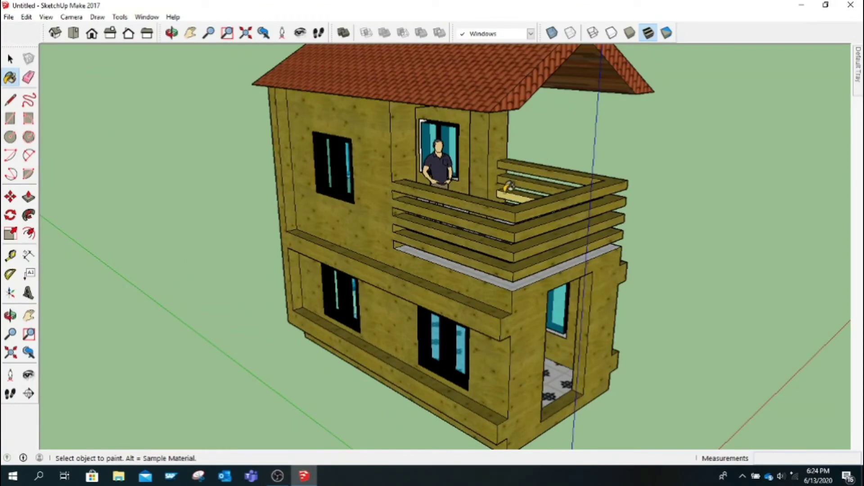
left_click(172, 32)
mouse_move(581, 319)
left_mouse_down()
mouse_move(288, 321)
mouse_move(257, 296)
mouse_move(368, 335)
mouse_move(360, 324)
left_mouse_up()
Draw an 8' by 4' 2" door rectangle on the ground beside the house
left_click(10, 100)
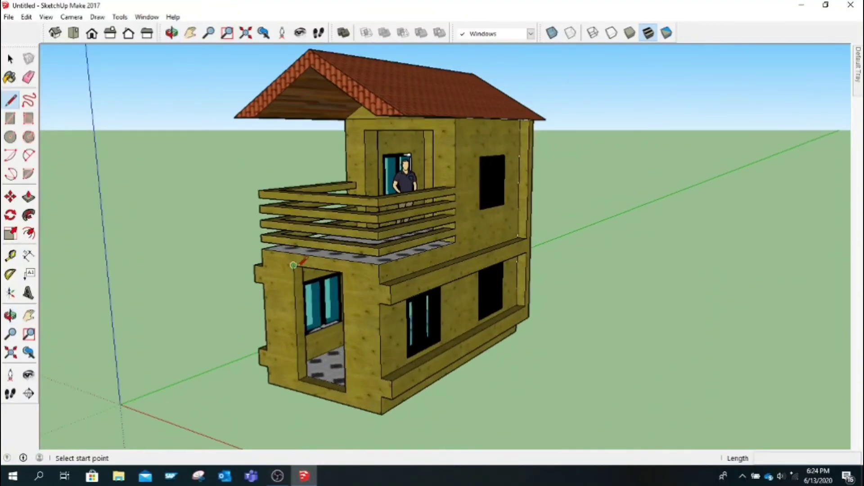
left_click(294, 265)
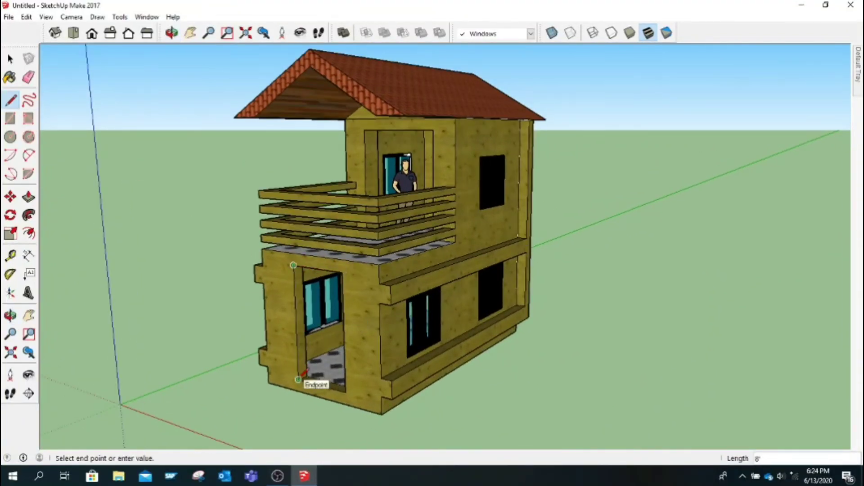
left_click(307, 379)
left_click(651, 389)
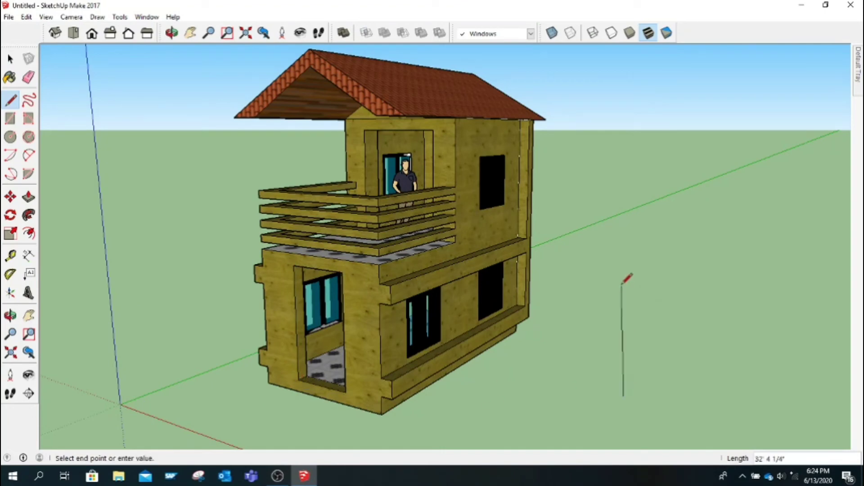
key("Return")
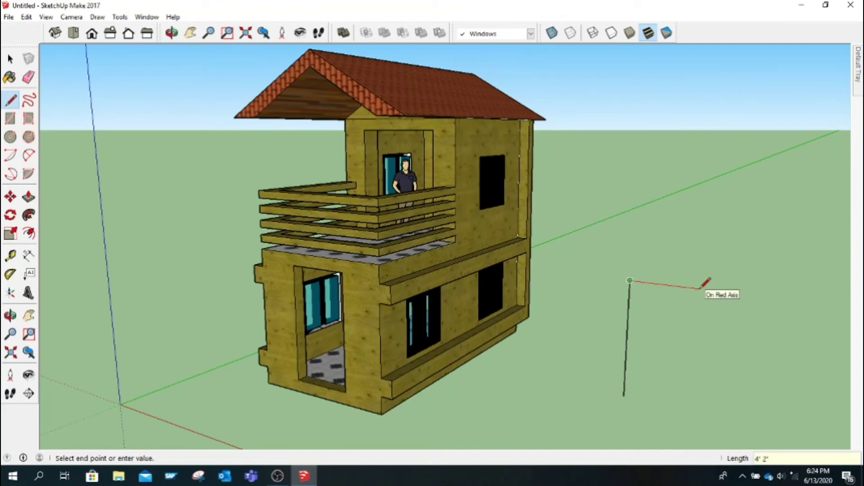
left_click(697, 289)
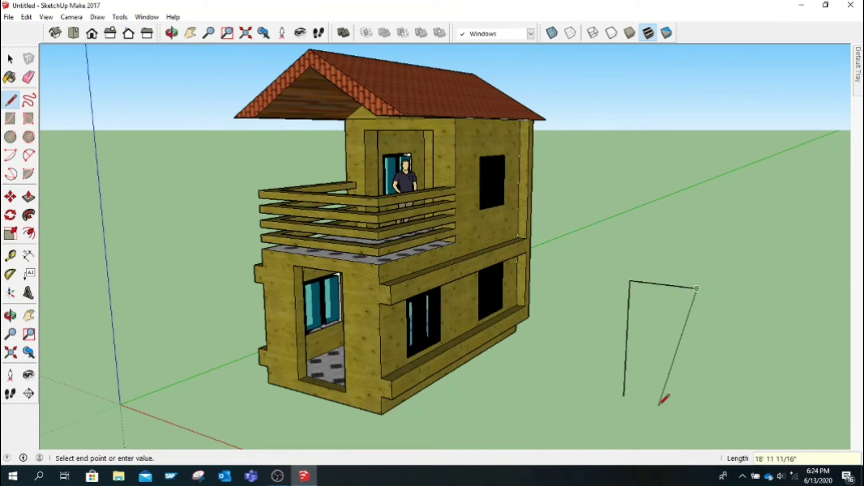
left_click(688, 408)
left_click(624, 396)
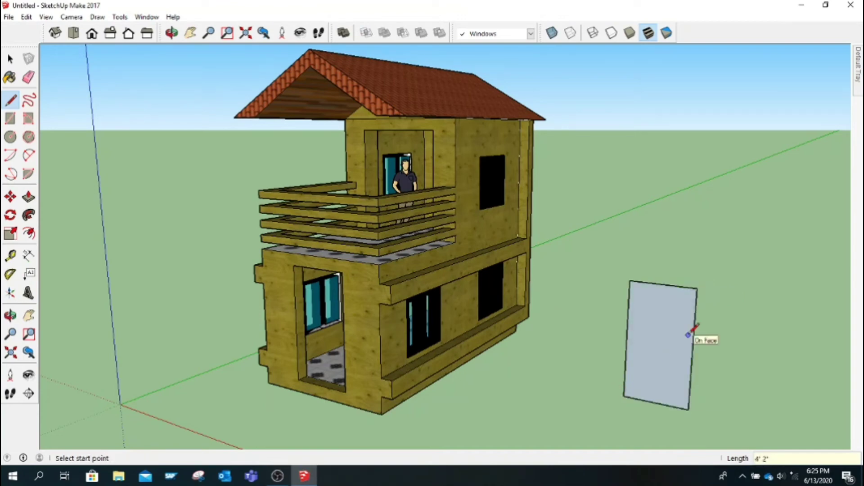
Offset the door outline inward by 6 to form a frame
left_click(29, 234)
left_click(643, 401)
type("3")
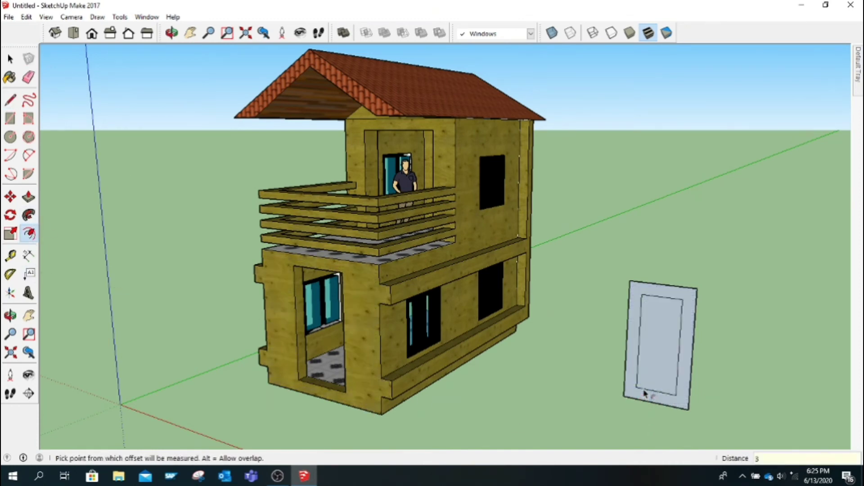
key("Escape")
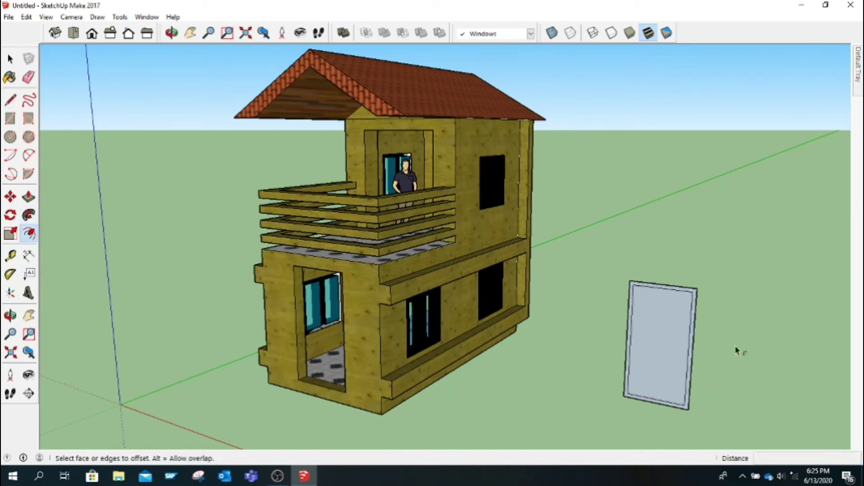
left_click(689, 343)
type("6")
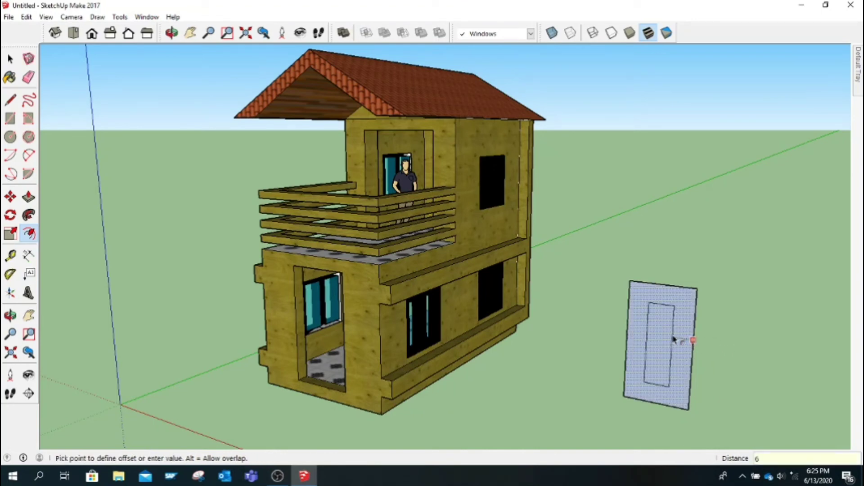
key("Return")
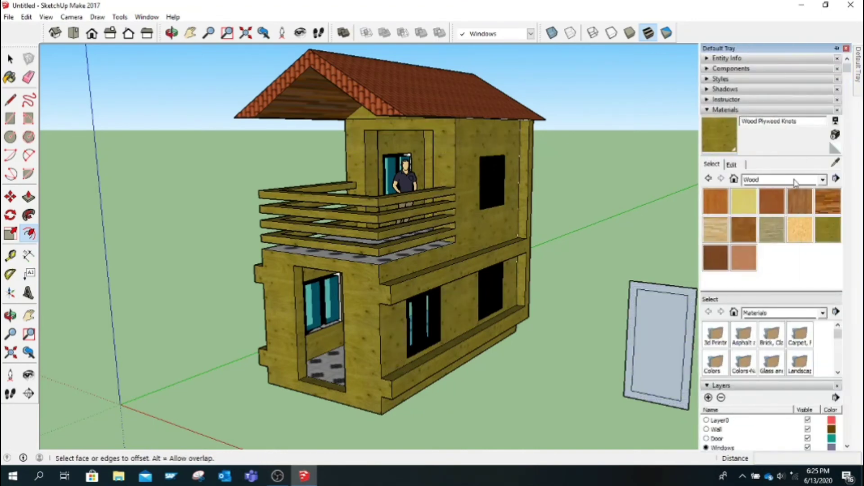
Paint the door's outer frame with the black Color M09 material
left_click(795, 180)
left_click(756, 199)
scroll(746, 213, "down", 5)
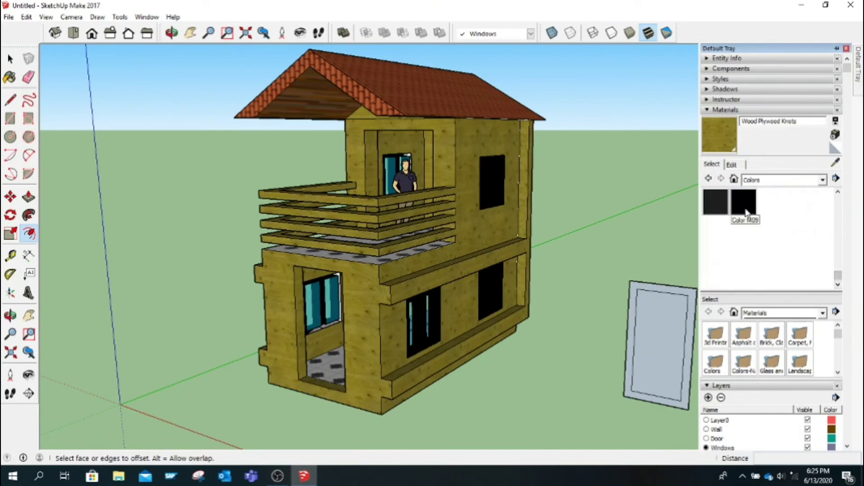
left_click(746, 213)
left_click(637, 285)
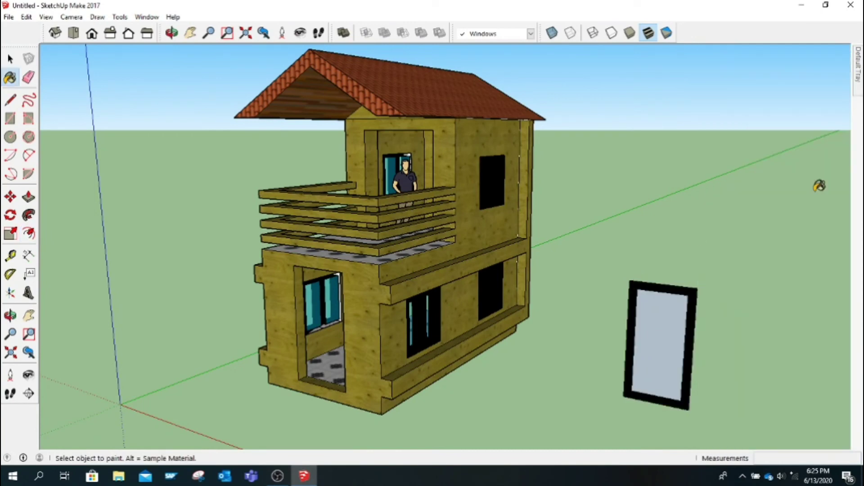
Paint the inner door pane with a Glass and Mirrors material
left_click(172, 33)
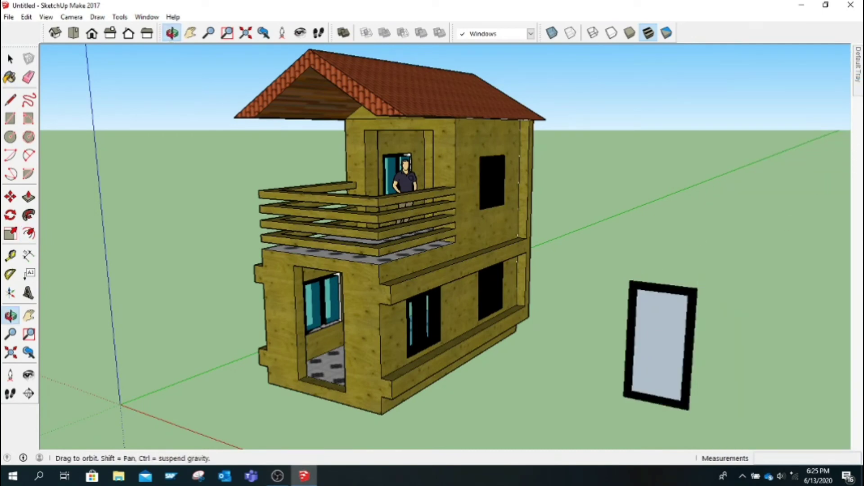
left_click(792, 180)
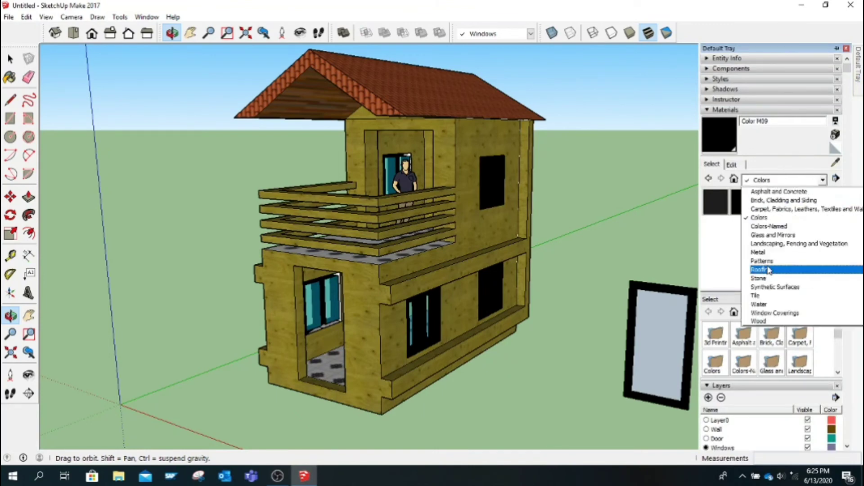
left_click(762, 241)
left_click(753, 256)
left_click(657, 332)
left_click(171, 34)
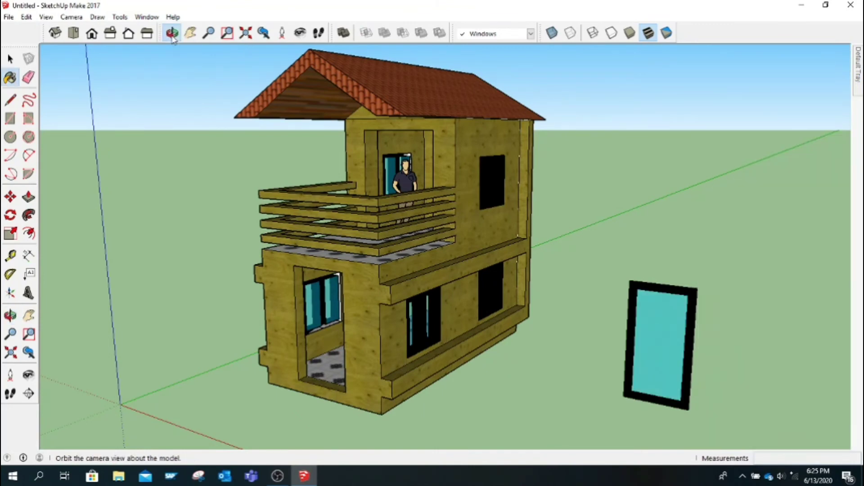
mouse_move(733, 343)
left_mouse_down()
mouse_move(404, 321)
mouse_move(758, 122)
left_mouse_up()
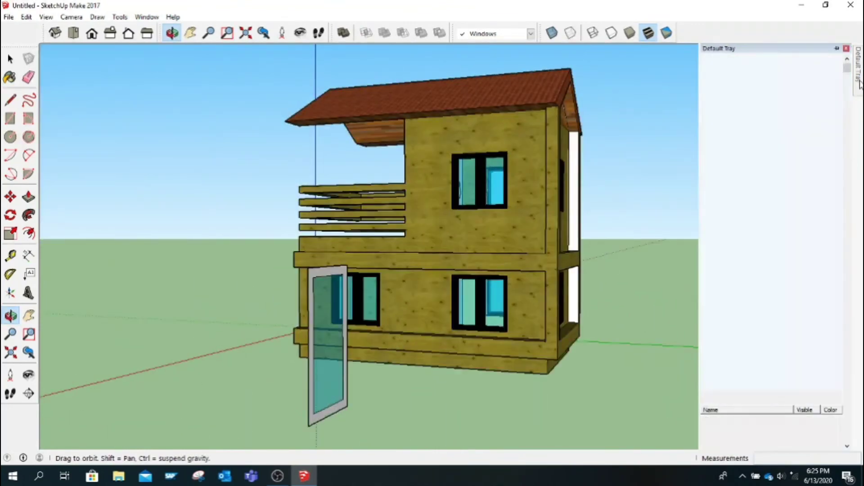
left_click(792, 181)
left_click(755, 219)
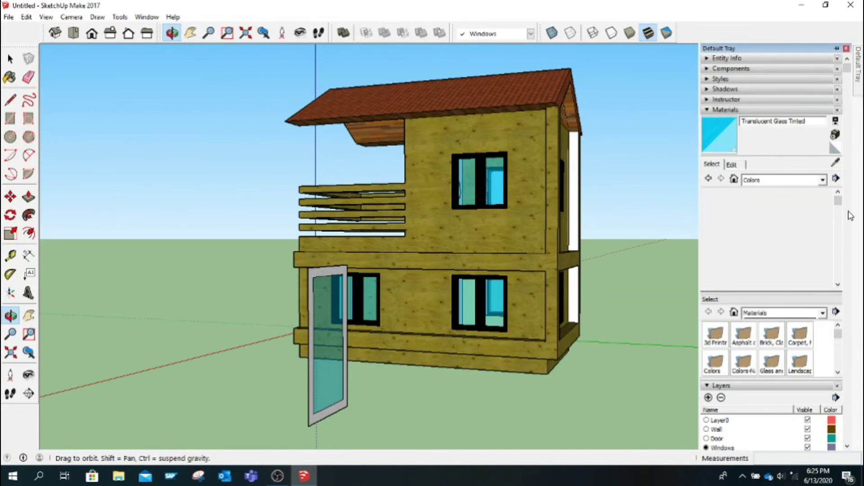
scroll(759, 225, "down", 10)
left_click(745, 205)
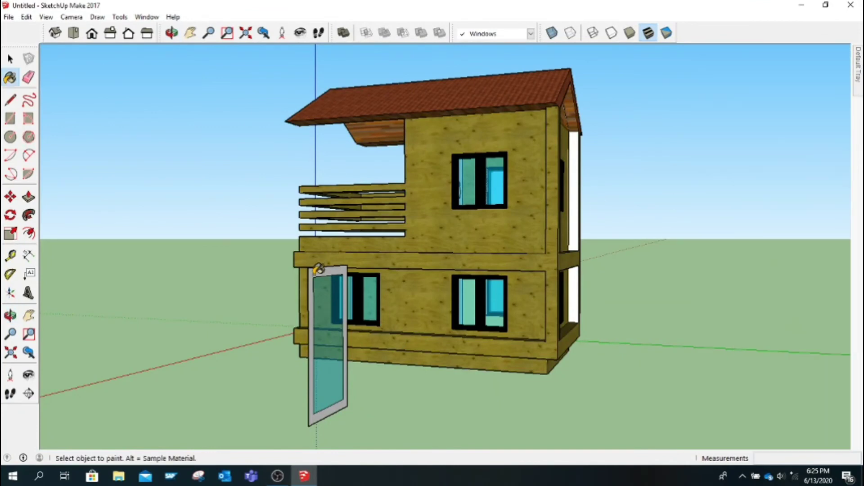
left_click(171, 32)
mouse_move(495, 252)
left_mouse_down()
mouse_move(557, 283)
mouse_move(674, 297)
mouse_move(542, 337)
mouse_move(575, 338)
left_mouse_up()
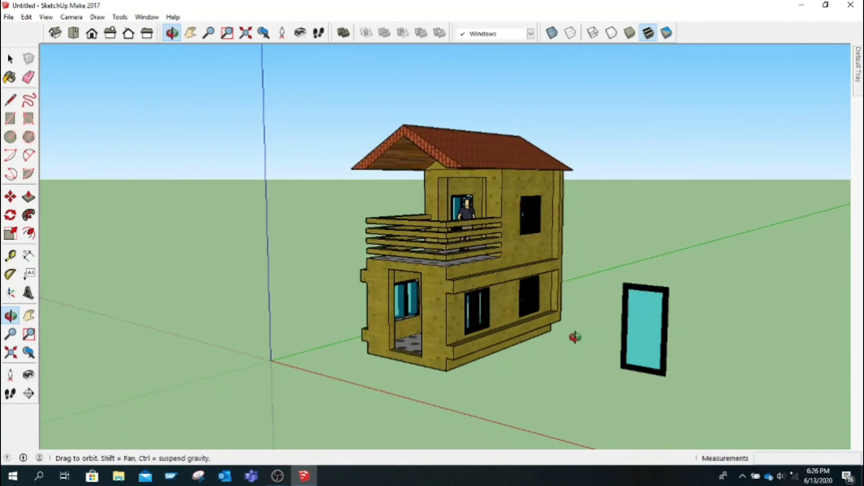
Push/Pull the door box back into a flat panel
left_click(28, 197)
left_click(659, 378)
left_click(629, 411)
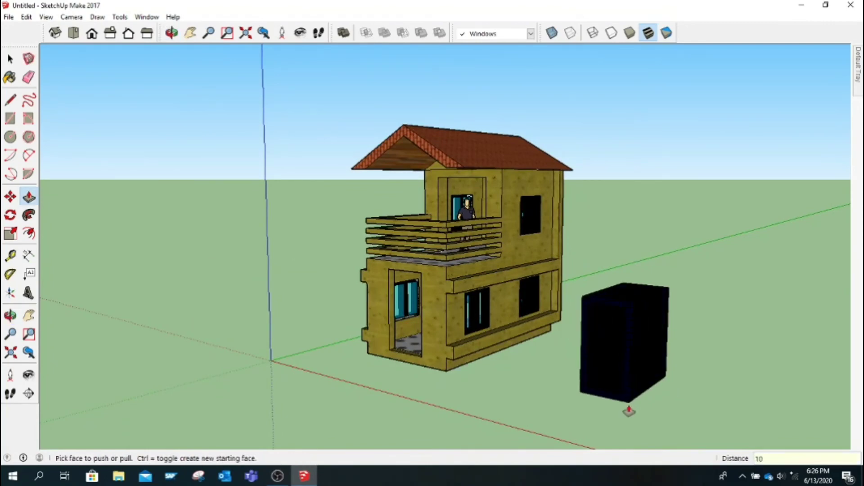
left_click_drag(629, 411, 583, 370)
Group the door panel and assign it to the Door layer
left_click(10, 59)
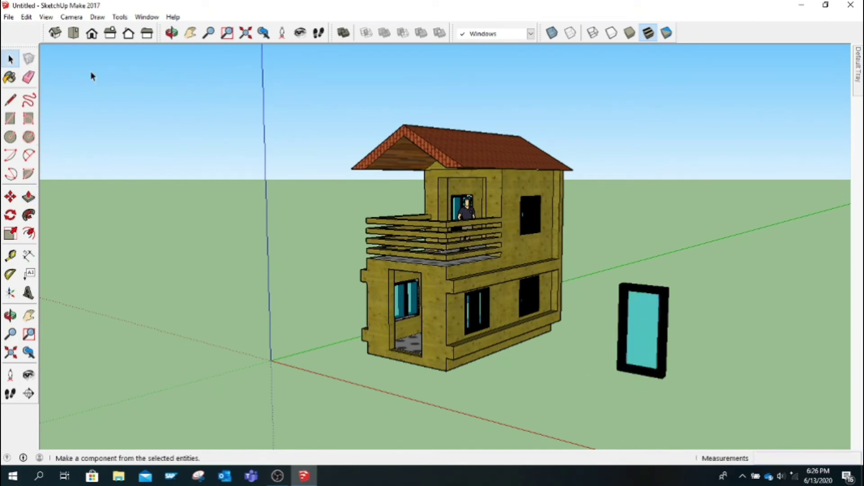
left_click(651, 370)
right_click(651, 370)
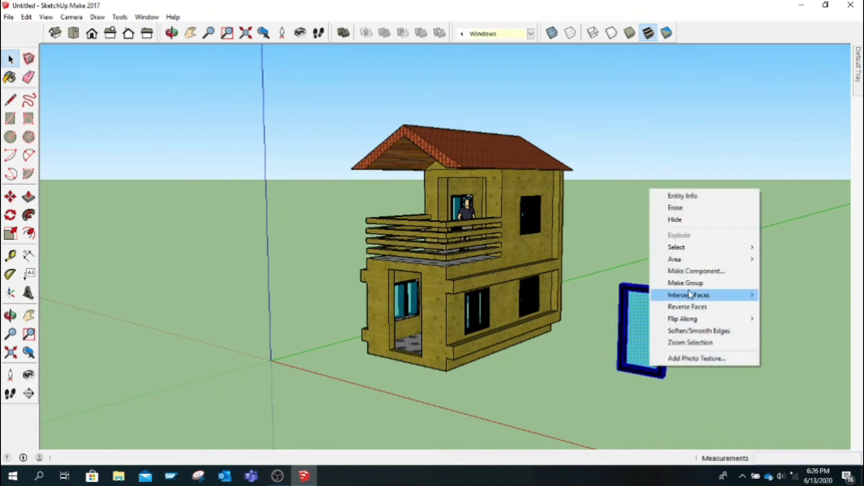
left_click(678, 284)
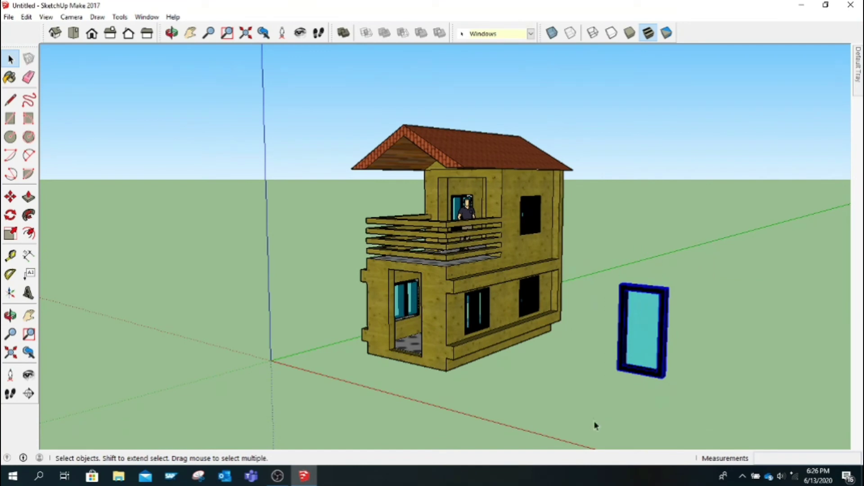
left_click(531, 33)
left_click(520, 57)
Try moving the door against the house, cancel, and orbit to a front view
left_click(10, 196)
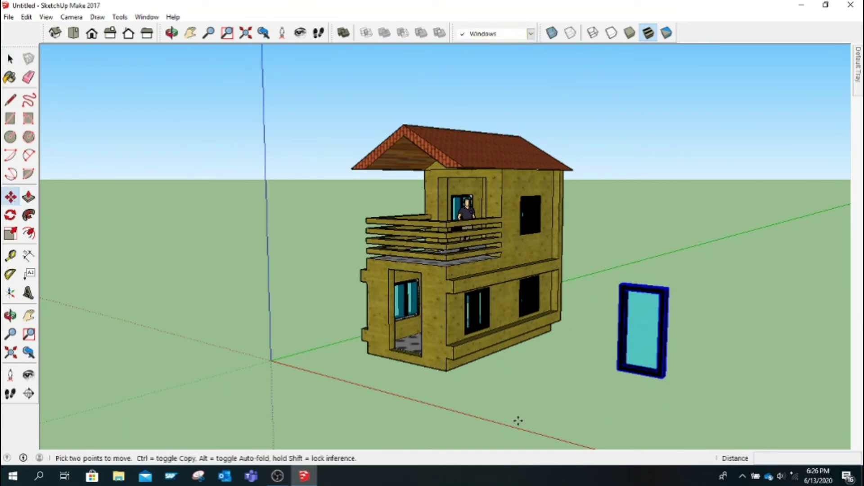
left_click(615, 374)
left_click(391, 356)
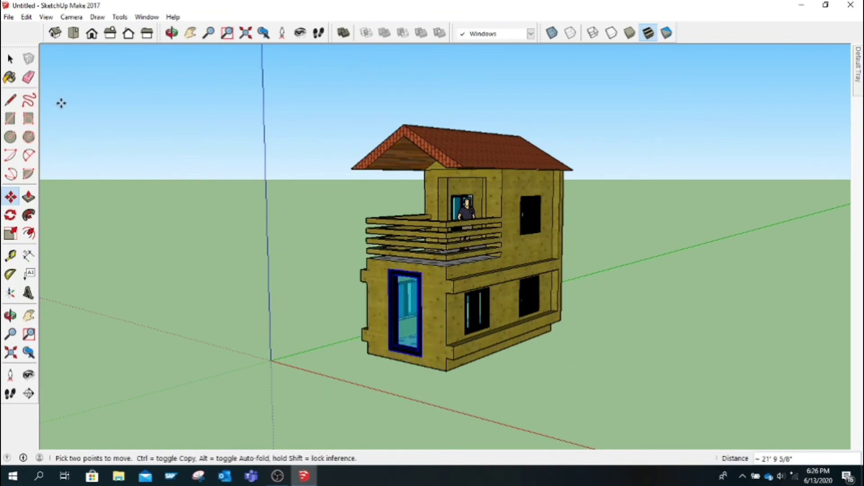
key("space")
key("o")
mouse_move(260, 135)
left_mouse_down()
mouse_move(481, 315)
mouse_move(387, 237)
left_mouse_up()
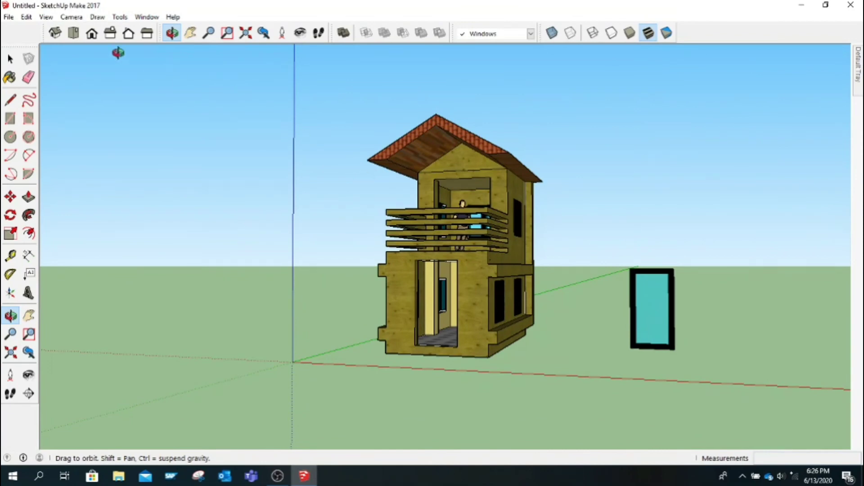
Pan and orbit around the house and select the Wood Plywood Knots material
left_click(190, 32)
scroll(563, 339, "up", 2)
scroll(310, 329, "up", 2)
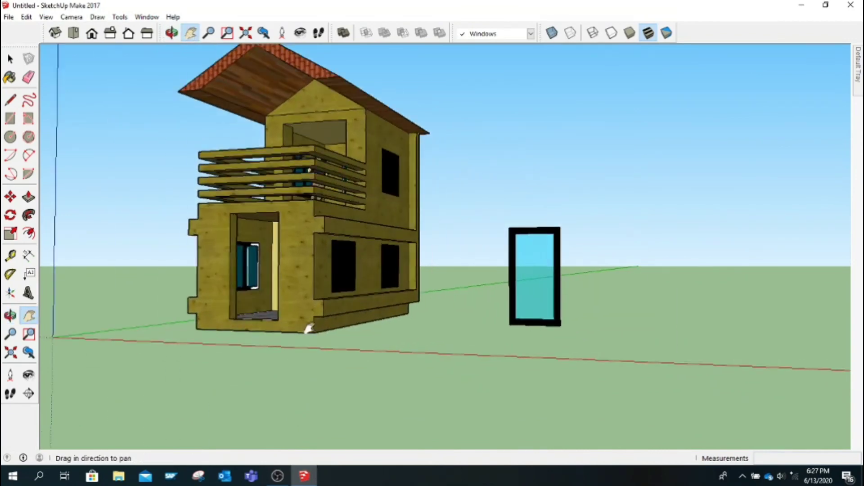
left_click_drag(310, 329, 352, 331)
key("b")
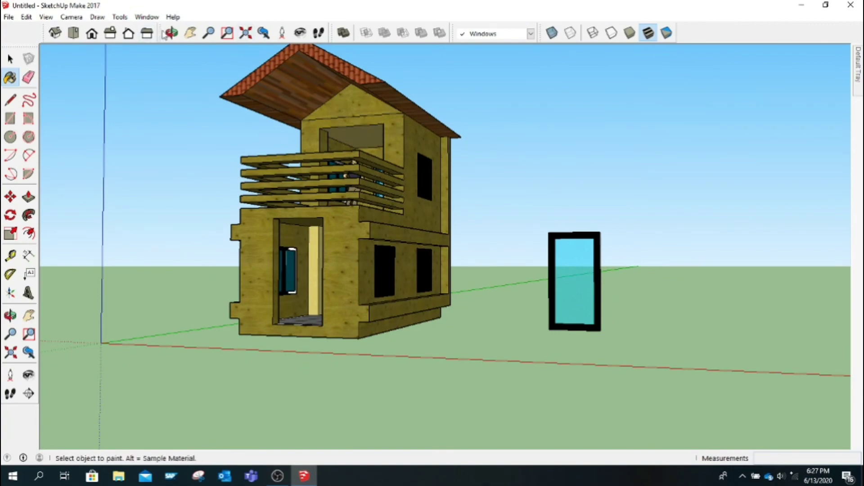
left_click(167, 35)
mouse_move(218, 150)
left_mouse_down()
mouse_move(359, 149)
mouse_move(357, 158)
mouse_move(387, 182)
mouse_move(286, 160)
left_mouse_up()
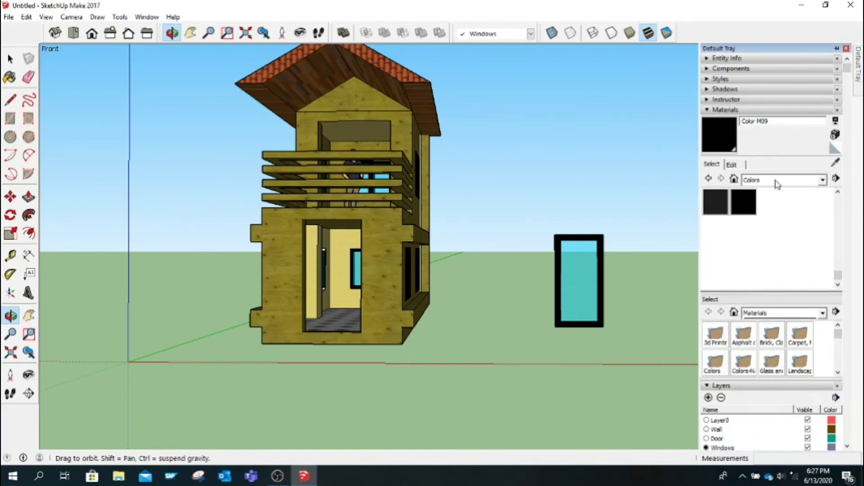
left_click(781, 179)
left_click(765, 328)
left_click(825, 228)
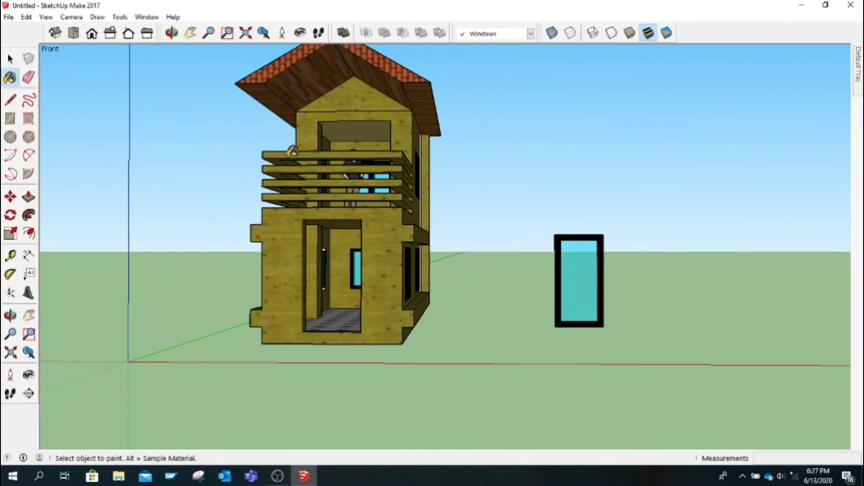
Paint the light-yellow doorway post with Wood Plywood Knots and orbit to review
left_click(172, 32)
left_click_drag(189, 135, 100, 108)
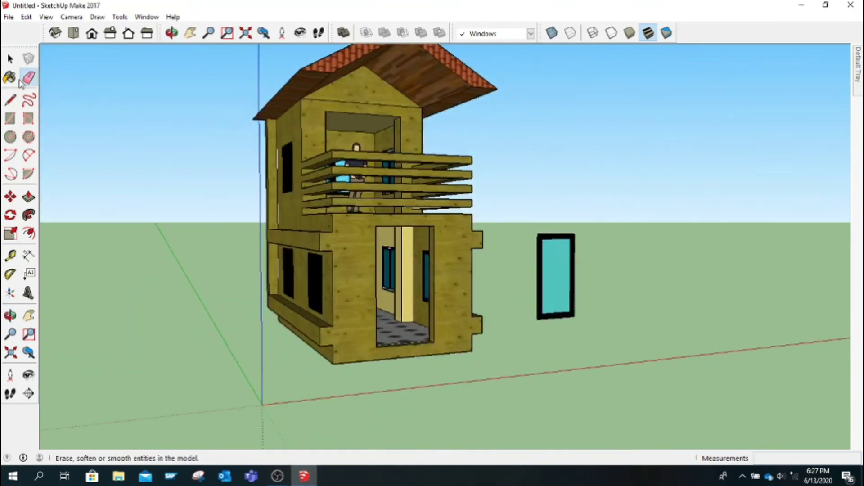
left_click(10, 77)
left_click(404, 237)
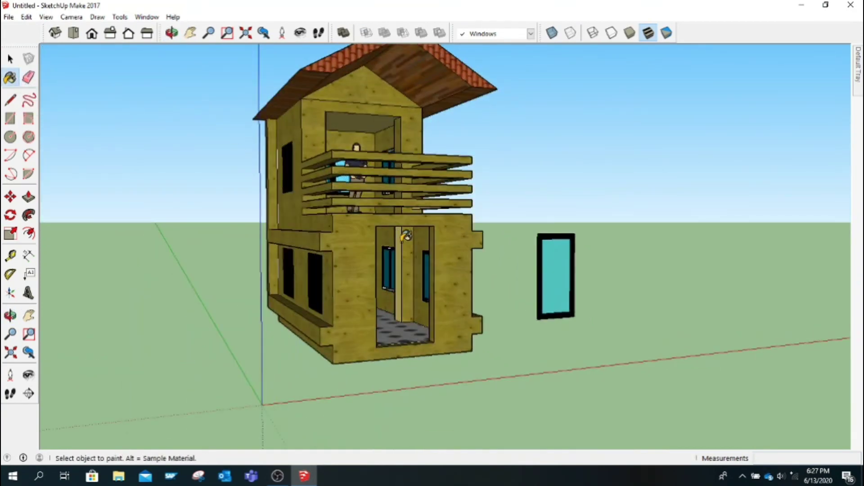
left_click(172, 32)
left_click_drag(245, 114, 263, 240)
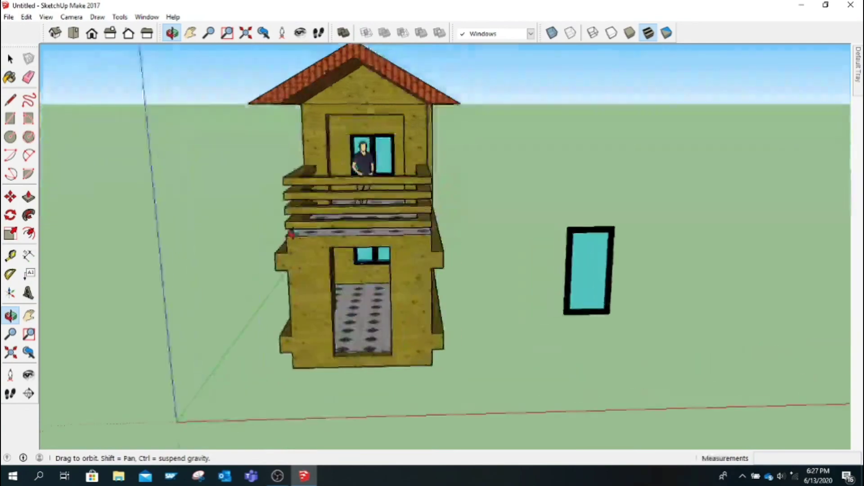
mouse_move(350, 252)
left_mouse_down()
mouse_move(311, 312)
mouse_move(315, 249)
left_mouse_up()
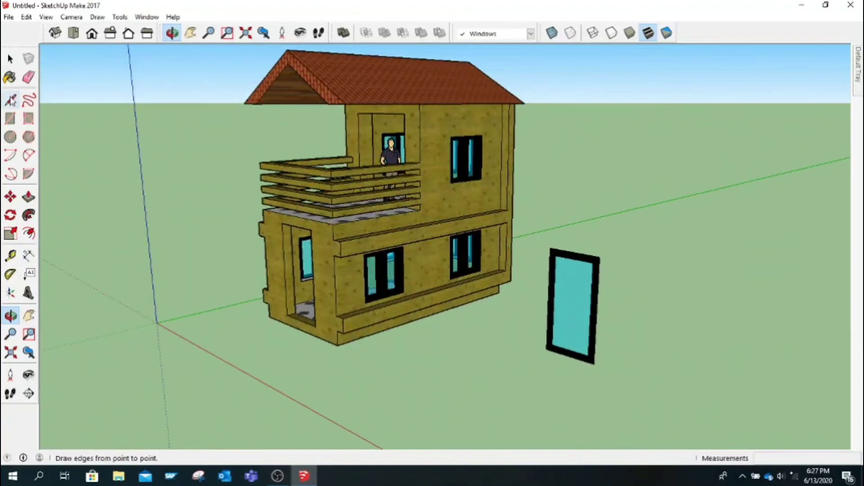
Draw two vertical lines 3" apart down the door glass for a centre bar
left_click(11, 100)
scroll(428, 291, "up", 3)
left_click(679, 239)
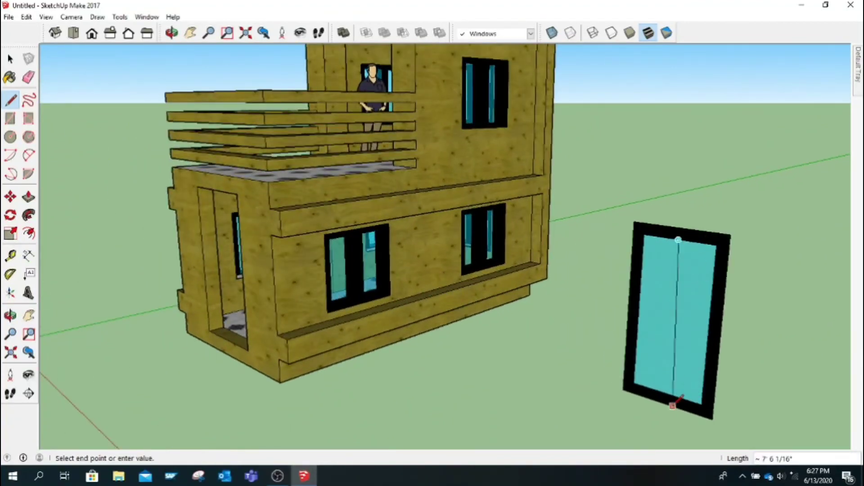
left_click(667, 393)
type("3")
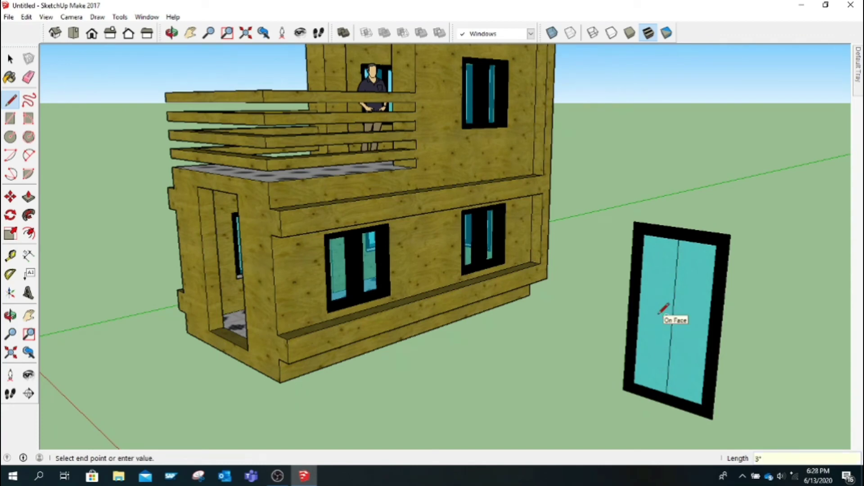
left_click(668, 318)
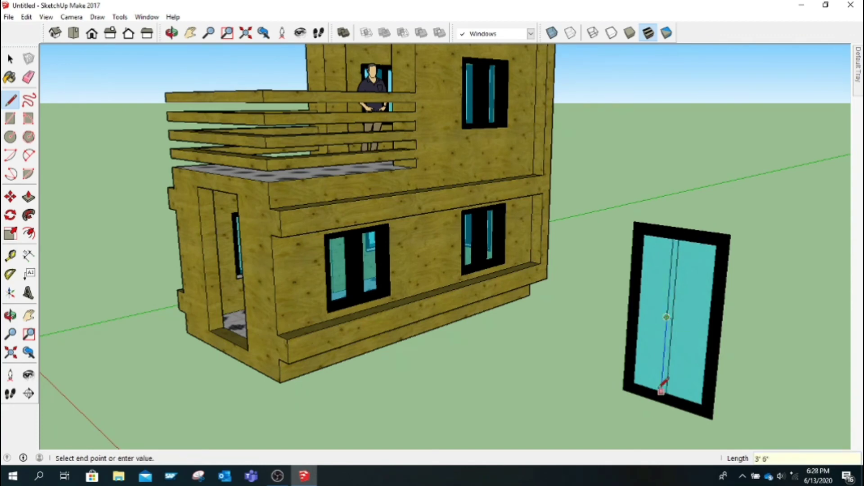
type("3")
key("Return")
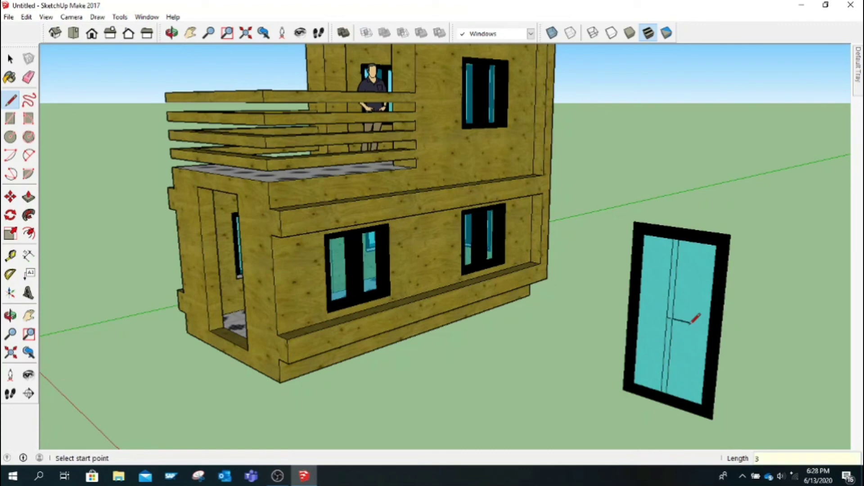
left_click(676, 319)
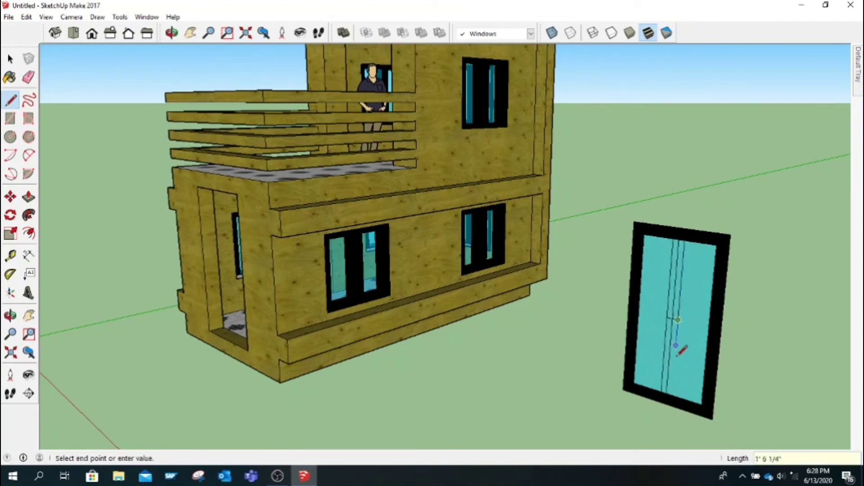
left_click(670, 393)
Paint the centre strip black from the Colors materials and erase stray lines
left_click(28, 77)
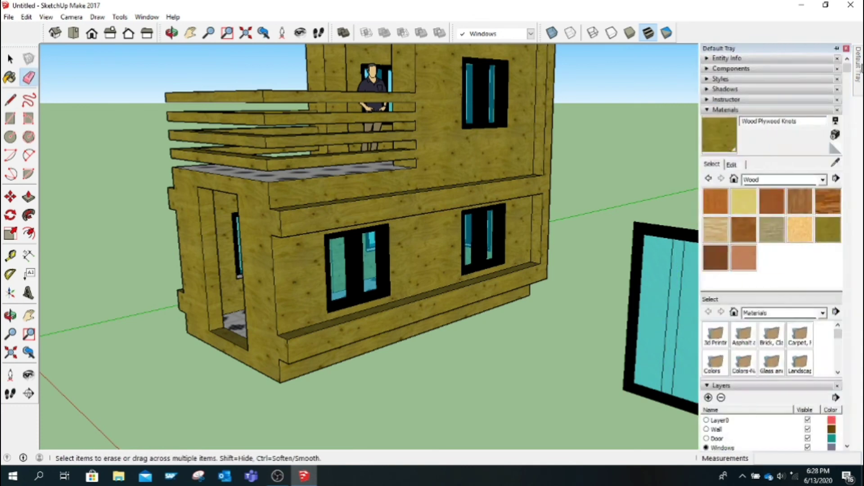
left_click(823, 179)
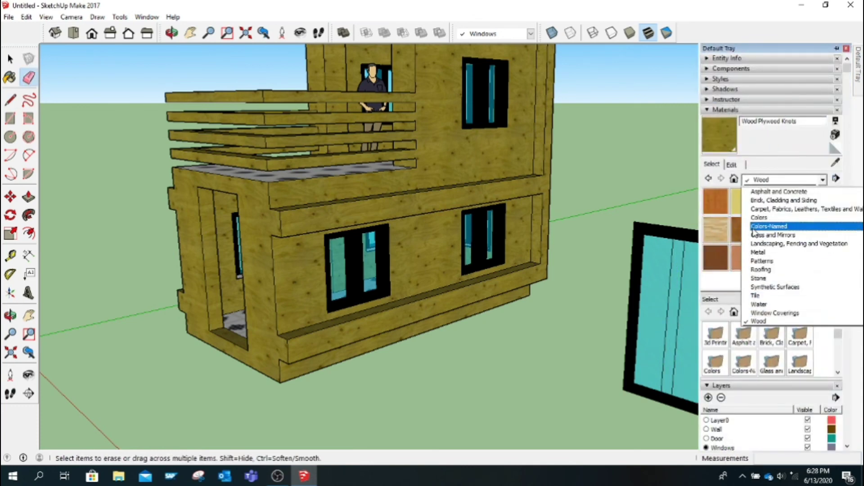
left_click(759, 217)
scroll(749, 206, "down", 10)
left_click(749, 206)
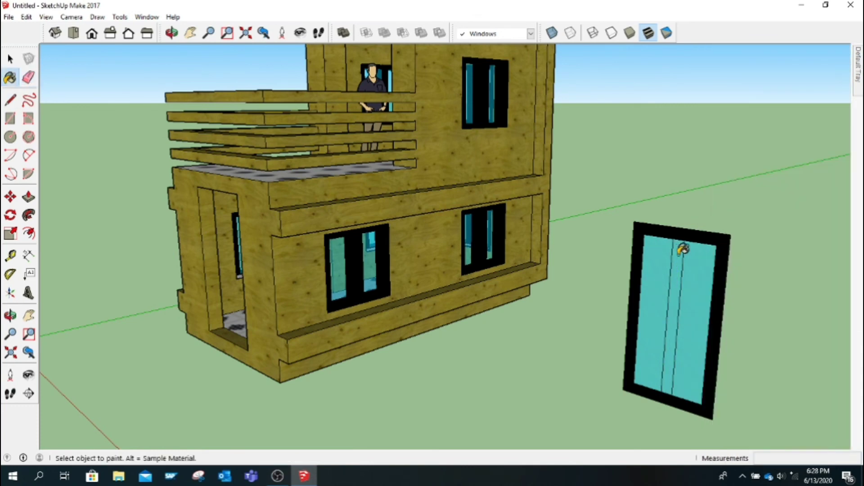
left_click(29, 77)
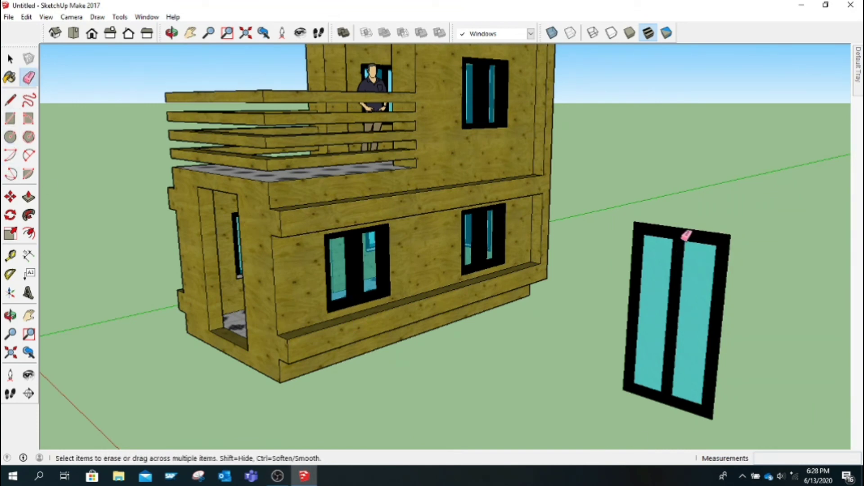
Push/Pull the door face outward to give the door thickness
left_click(29, 197)
left_click_drag(682, 232, 662, 263)
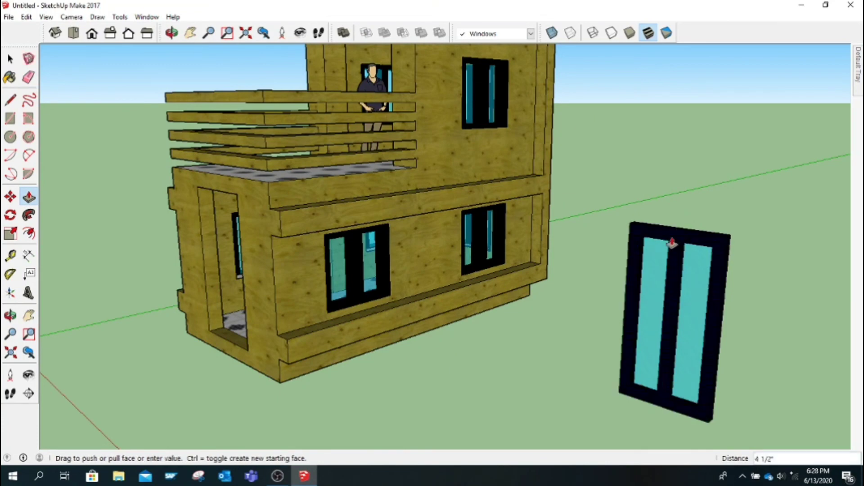
type("10")
left_click(662, 263)
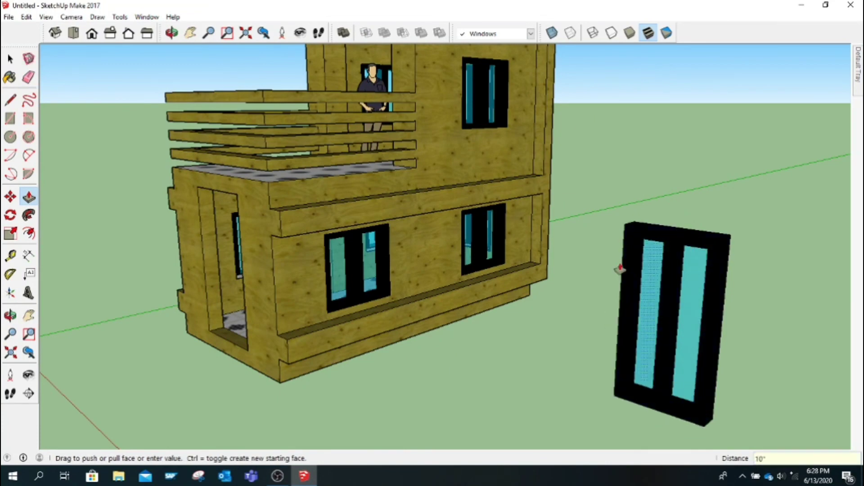
left_click(190, 32)
Group the whole free-standing door and put it on the Door layer
left_click_drag(335, 152, 266, 108)
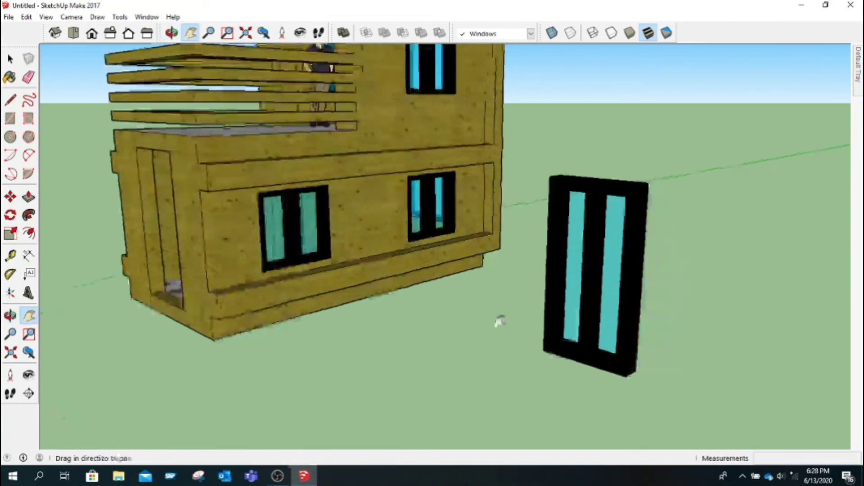
key("space")
left_click_drag(578, 321, 531, 407)
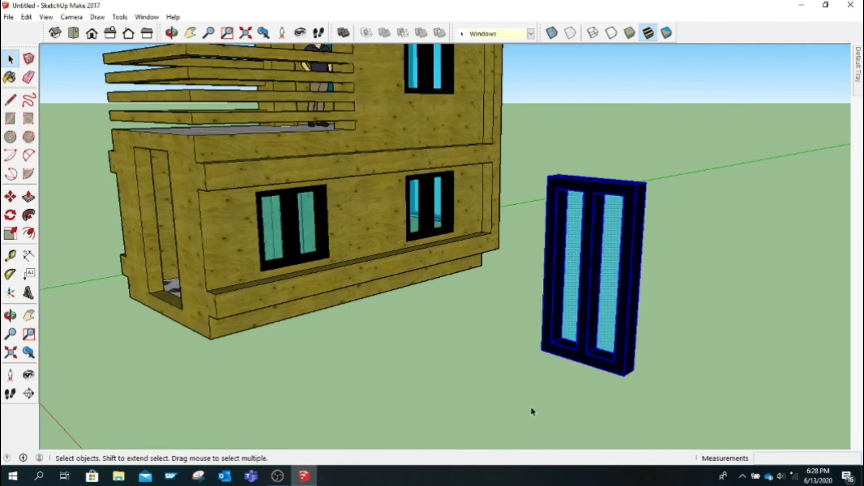
right_click(586, 366)
left_click(613, 280)
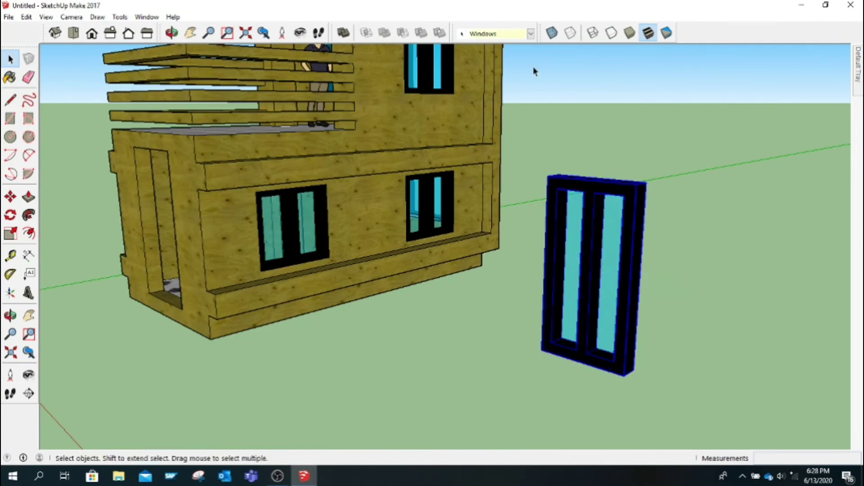
left_click(531, 34)
left_click(473, 53)
Move the door into the ground-floor doorway and deselect it
key("m")
left_click(540, 351)
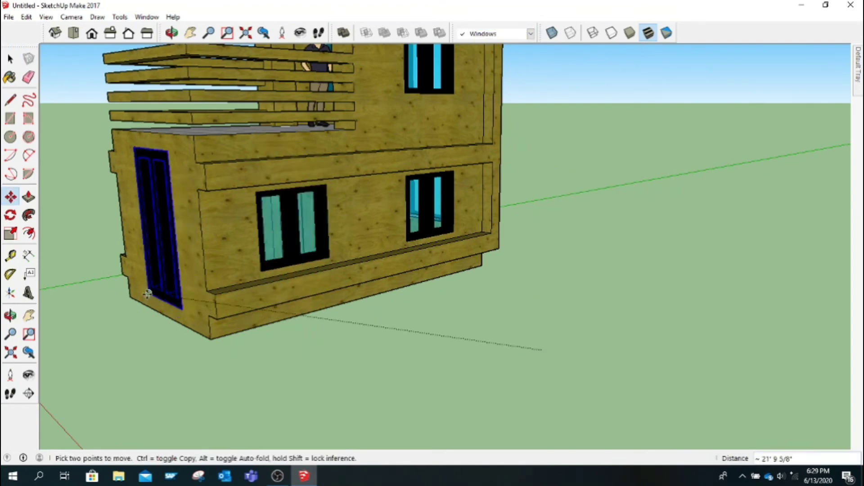
left_click(150, 293)
key("Escape")
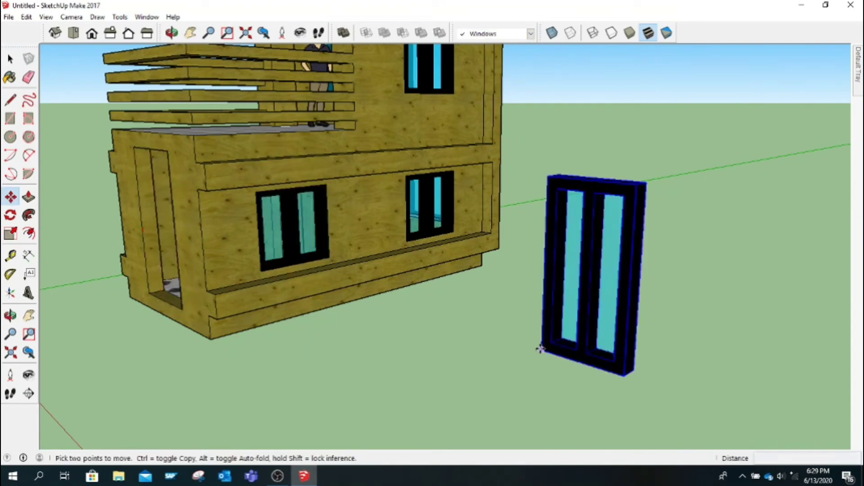
left_click(541, 350)
left_click(150, 293)
left_click(10, 59)
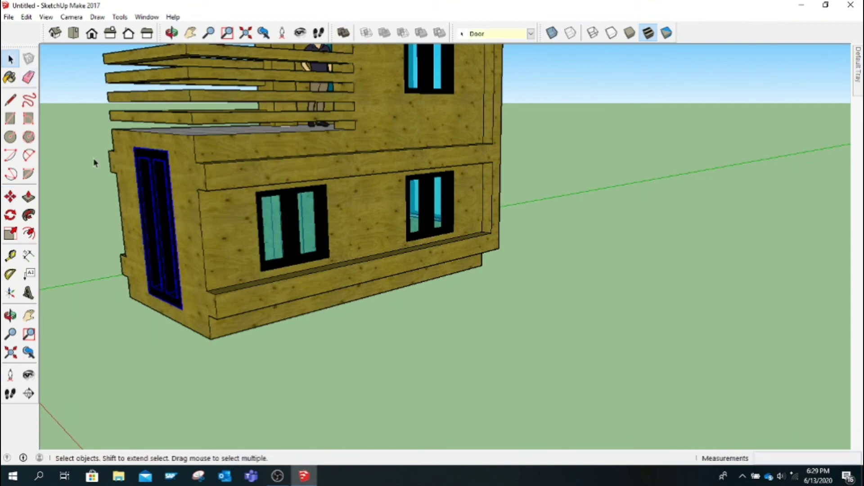
left_click(95, 163)
Pan and orbit to view the whole house from the front
left_click(190, 32)
mouse_move(253, 257)
left_mouse_down()
mouse_move(371, 212)
mouse_move(434, 230)
left_mouse_up()
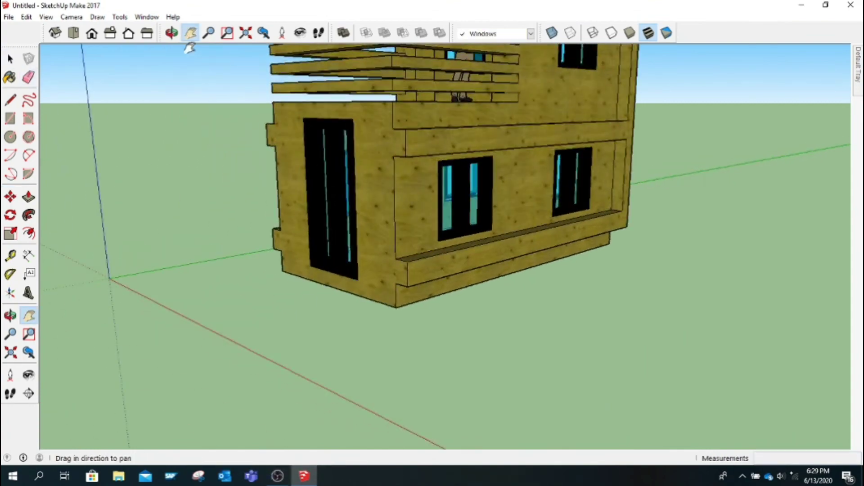
left_click(172, 32)
mouse_move(290, 283)
left_mouse_down()
mouse_move(390, 353)
mouse_move(343, 318)
mouse_move(407, 332)
mouse_move(533, 329)
mouse_move(459, 245)
mouse_move(466, 236)
mouse_move(403, 355)
left_mouse_up()
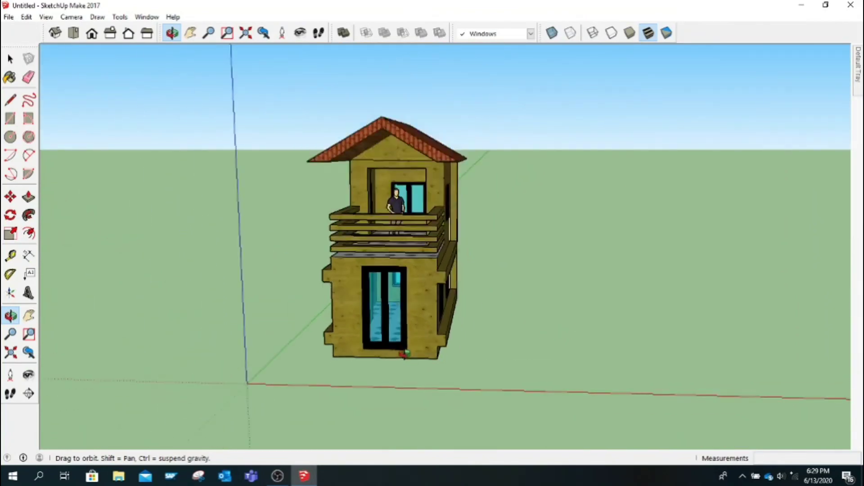
Draw trial edges across the bottom board under the door, then undo the stray ones
scroll(404, 354, "up", 2)
scroll(404, 353, "up", 3)
left_click(13, 103)
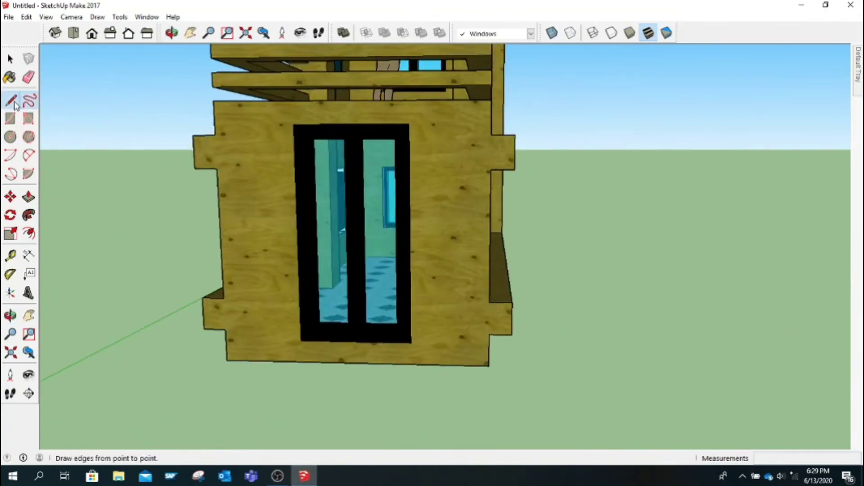
left_click(258, 360)
left_click(259, 327)
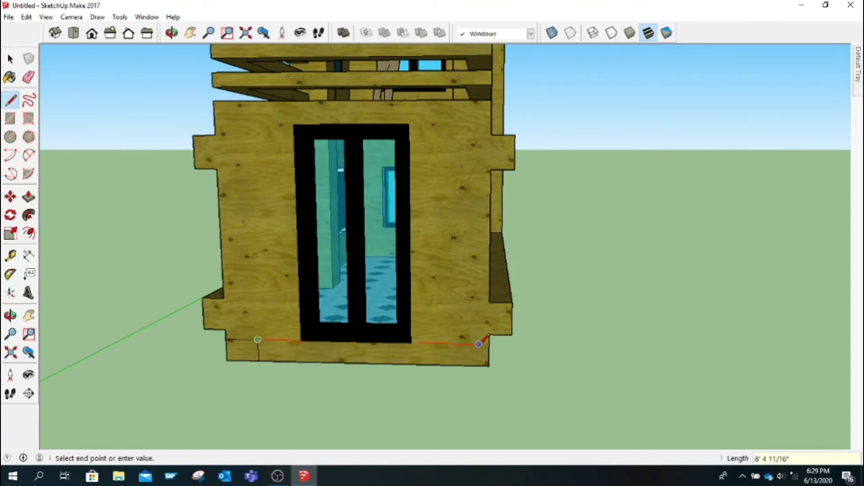
left_click(479, 344)
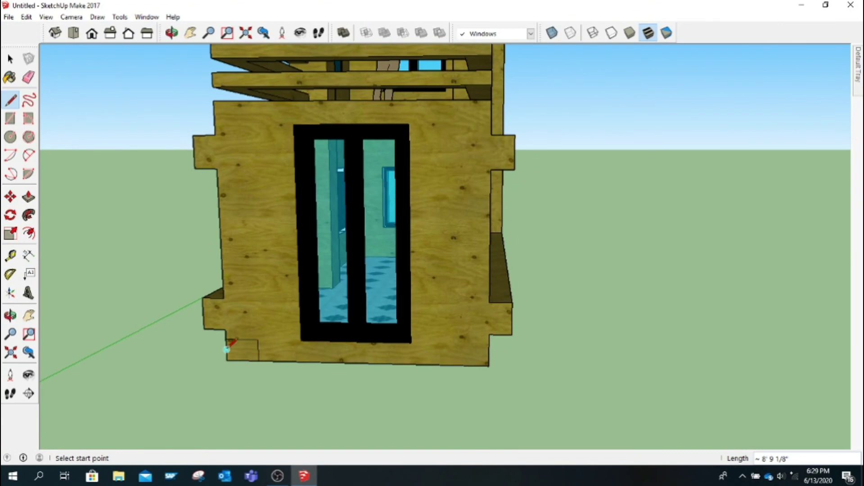
left_click(497, 347)
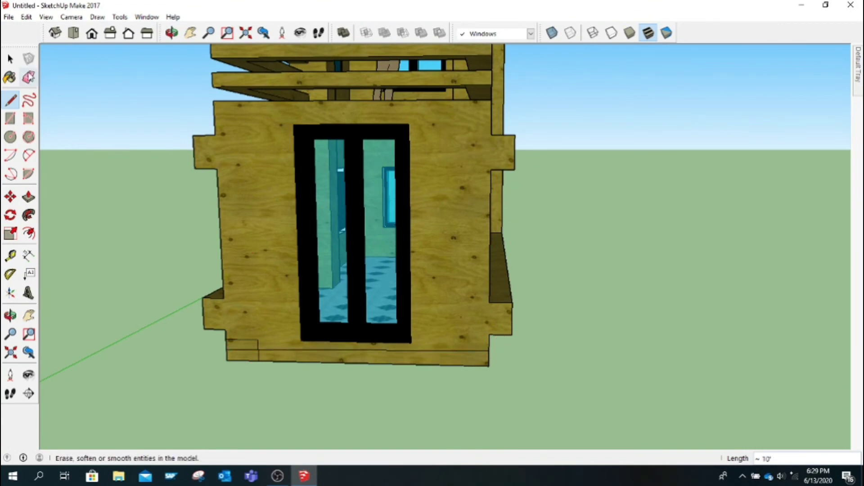
left_click(28, 77)
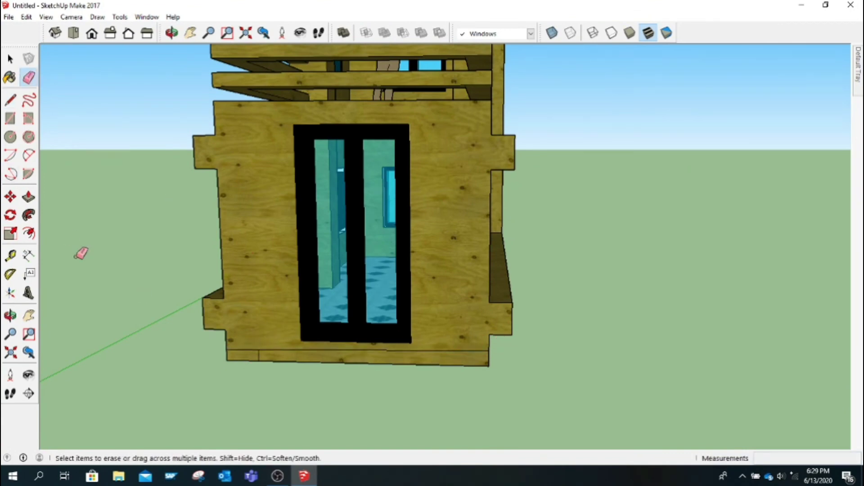
left_click(10, 100)
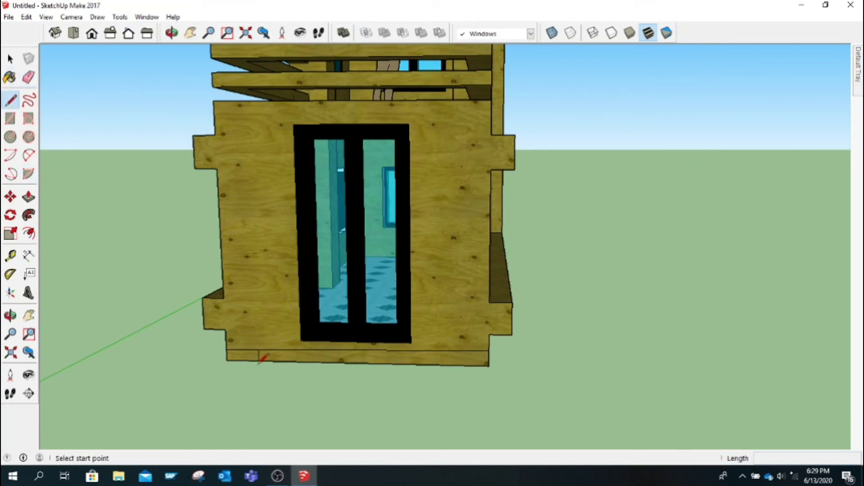
scroll(231, 354, "up", 2)
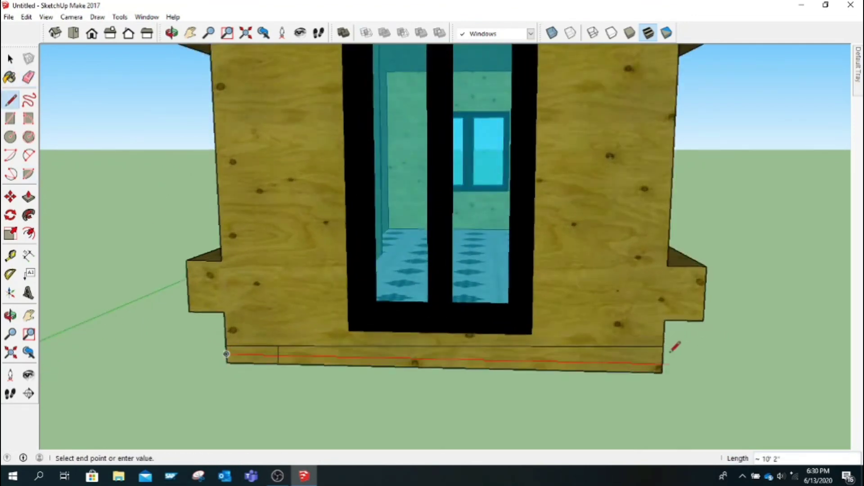
left_click(662, 361)
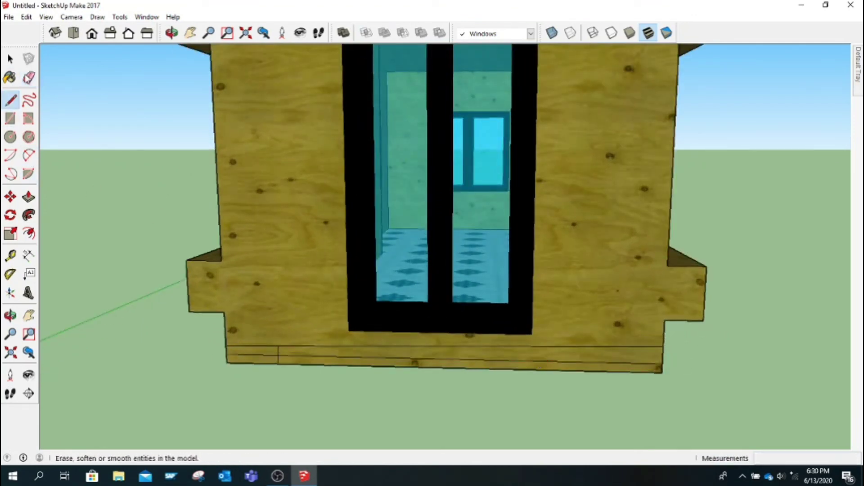
left_click(28, 77)
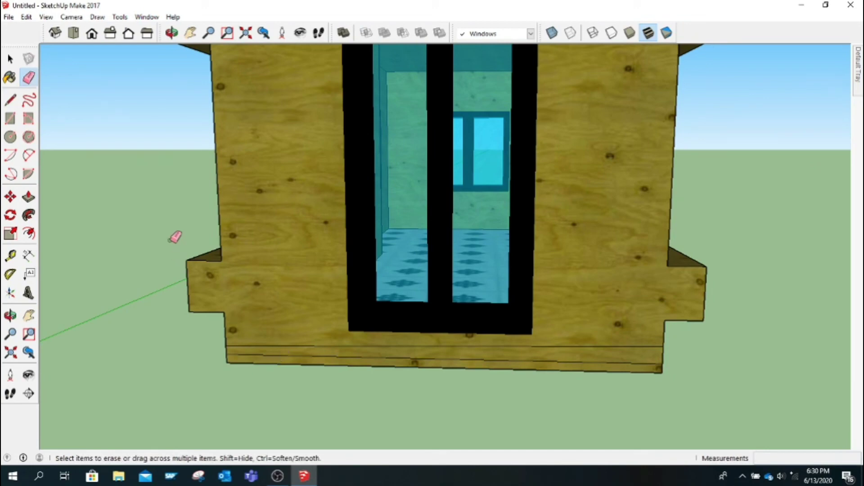
key("ctrl+z")
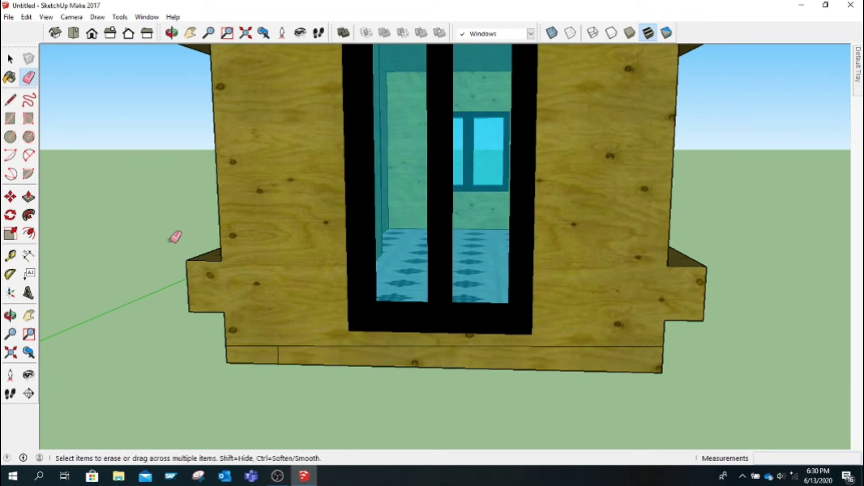
key("ctrl+z")
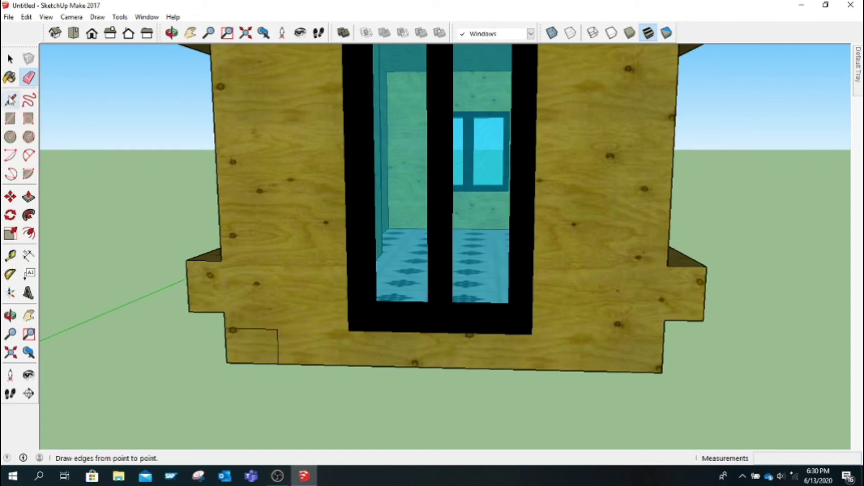
Draw horizontal dividing lines across the bottom board, splitting it into three strips
left_click(10, 99)
left_click(226, 346)
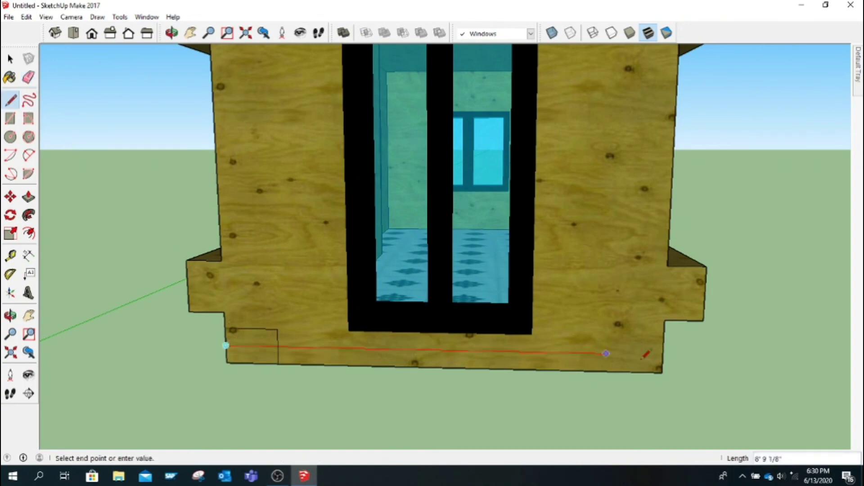
left_click(666, 347)
left_click(225, 336)
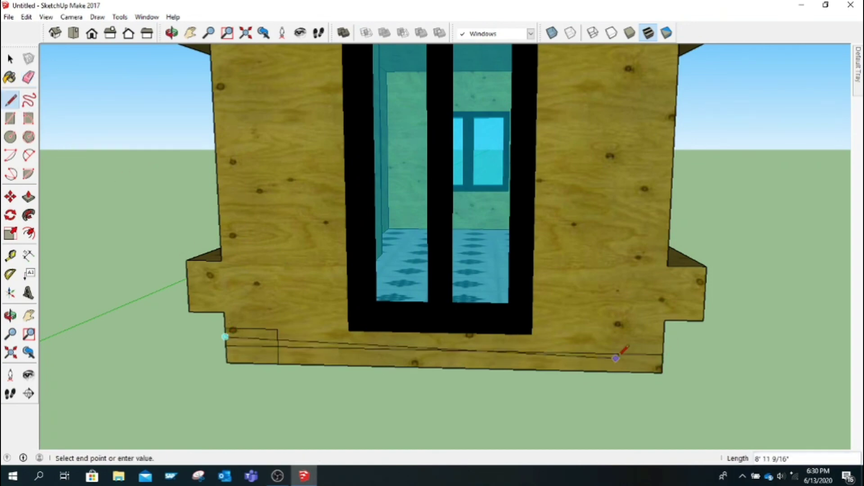
left_click(667, 333)
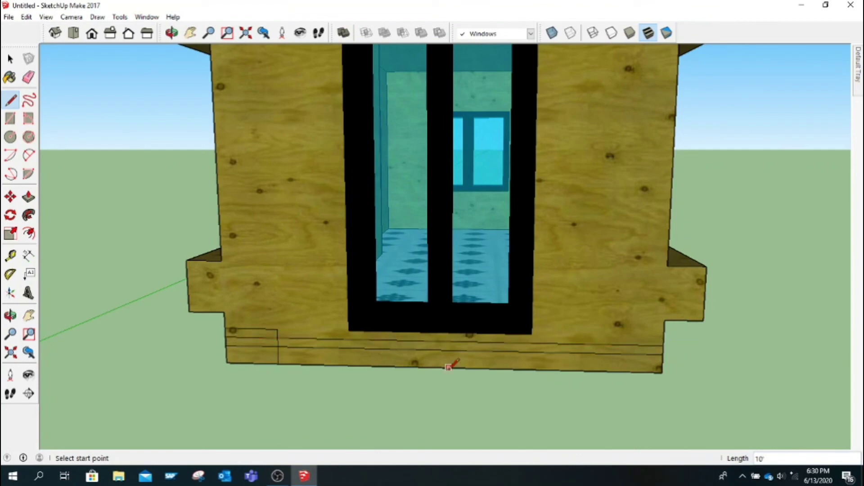
left_click(227, 353)
left_click(666, 357)
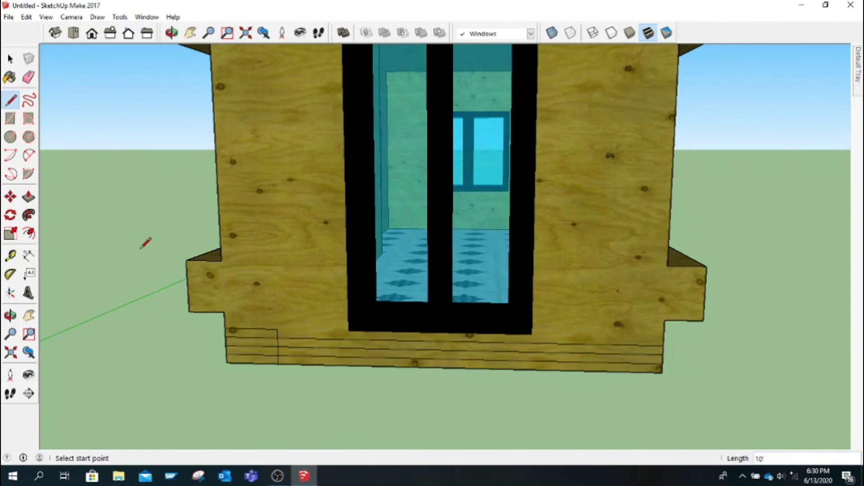
left_click(28, 79)
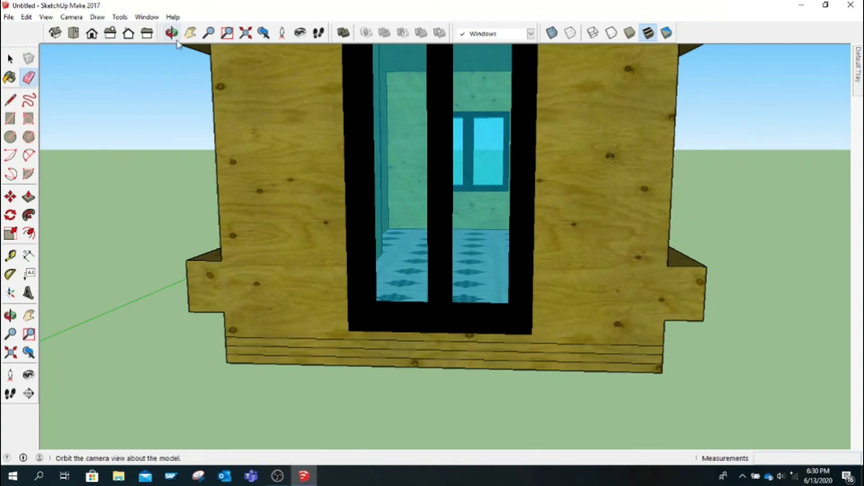
left_click(190, 32)
Push/Pull the three base strips out into stacked steps, the last 1' deep
left_click_drag(286, 222, 232, 59)
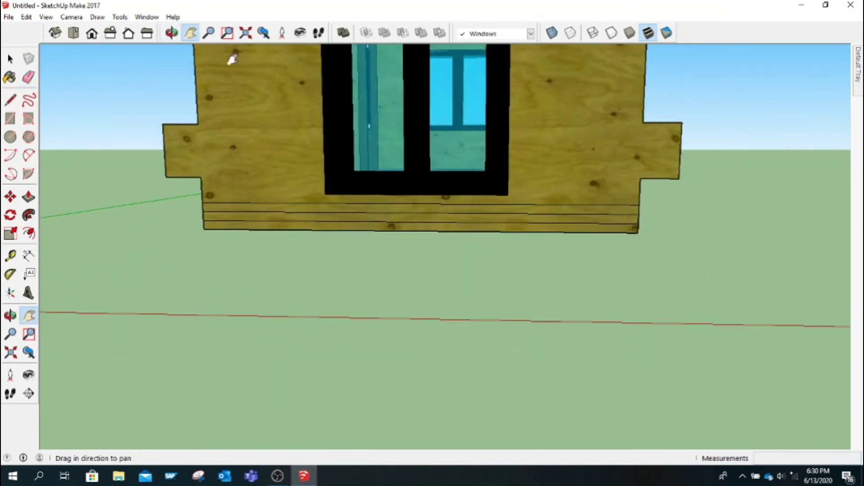
left_click(171, 32)
left_click_drag(542, 272, 463, 290)
left_click(29, 197)
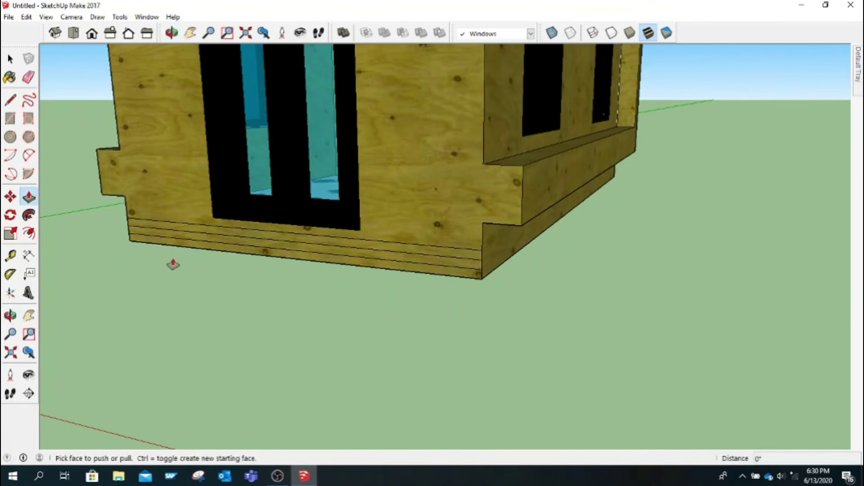
left_click_drag(178, 248, 123, 348)
left_click(211, 254)
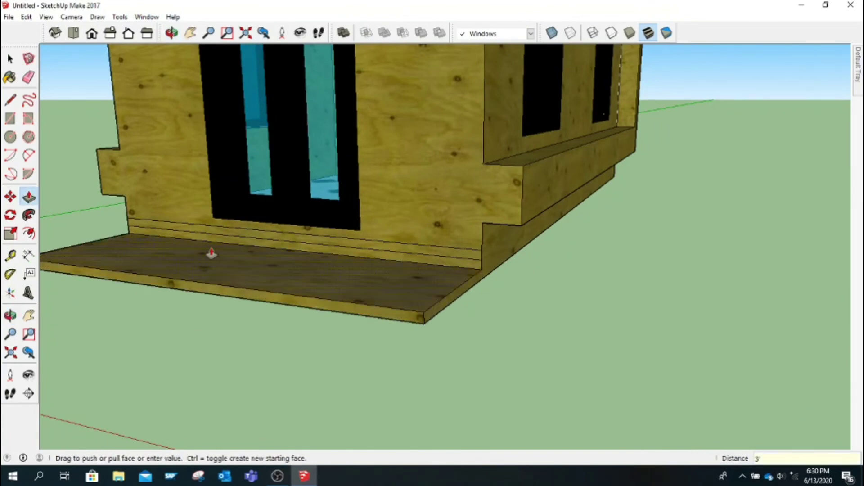
left_click(187, 284)
left_click_drag(187, 284, 218, 282)
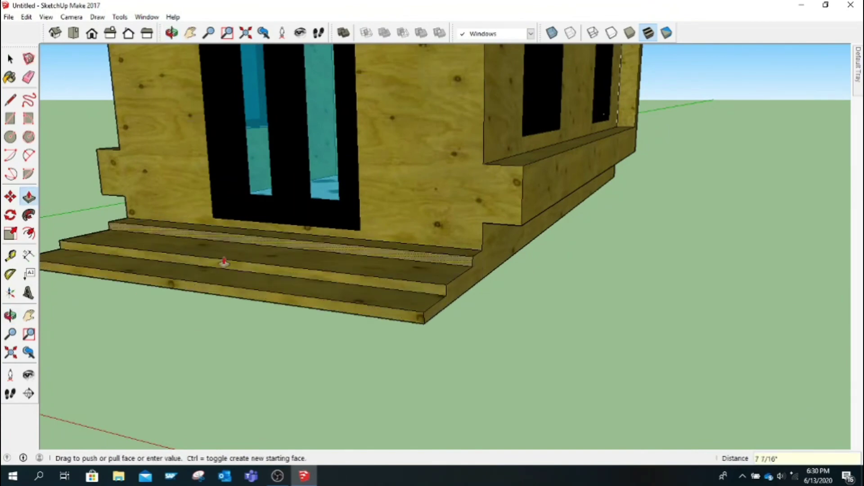
type("1'")
key("Return")
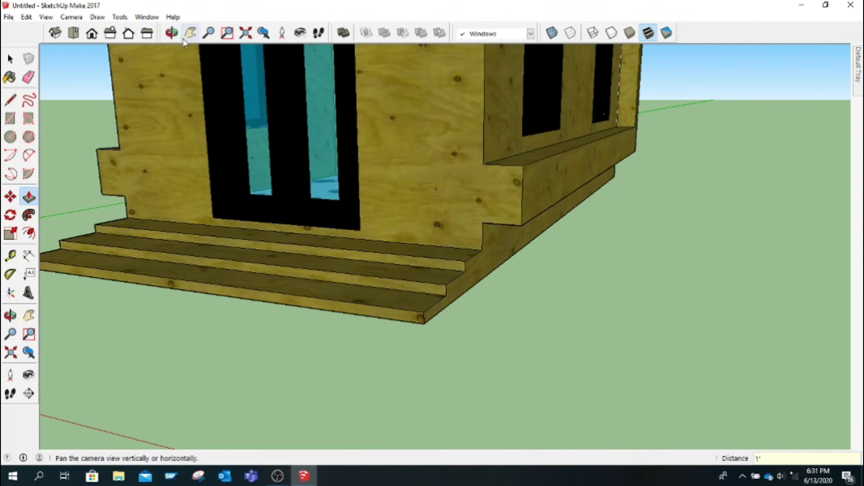
left_click(171, 33)
mouse_move(369, 216)
left_mouse_down()
mouse_move(383, 280)
mouse_move(309, 87)
left_mouse_up()
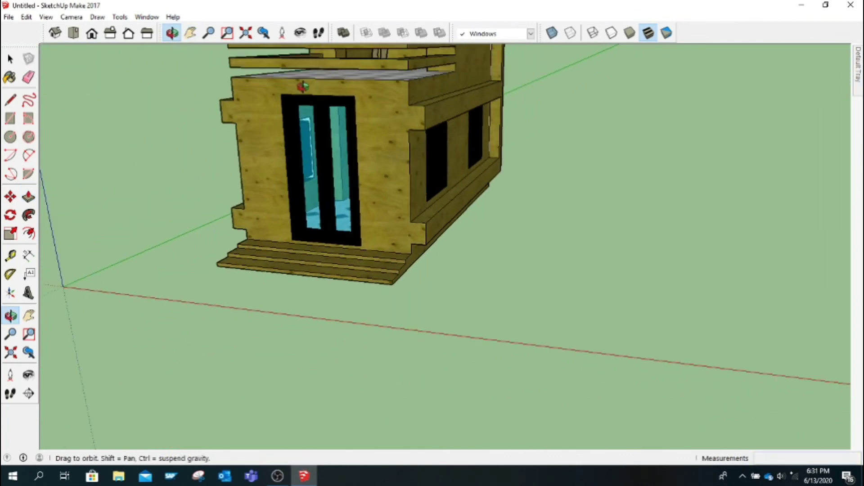
Draw dividing lines on the wall bands beside the glass door
left_click(10, 100)
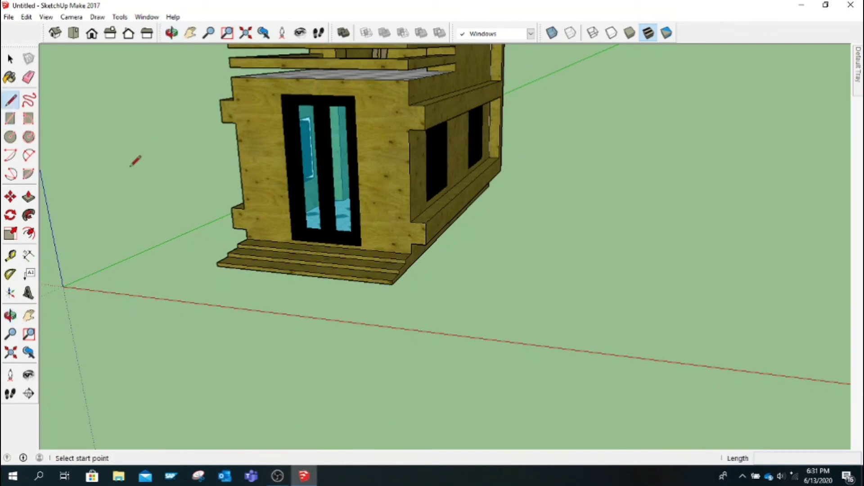
left_click(234, 100)
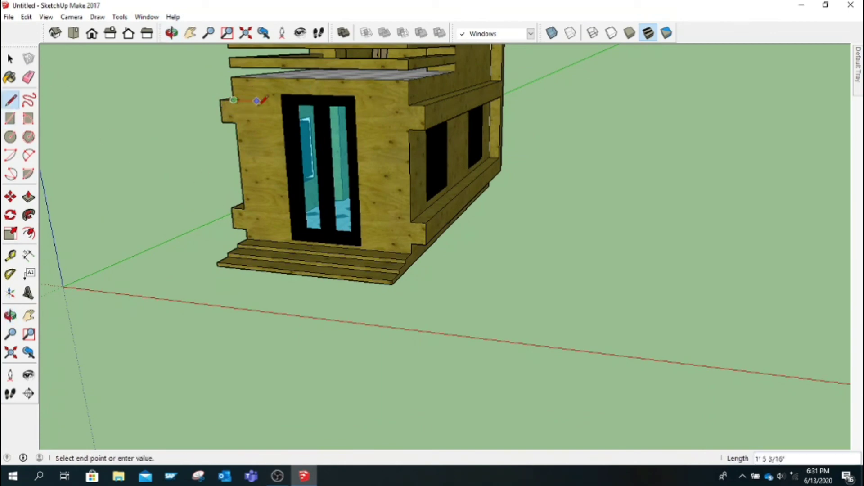
left_click(282, 102)
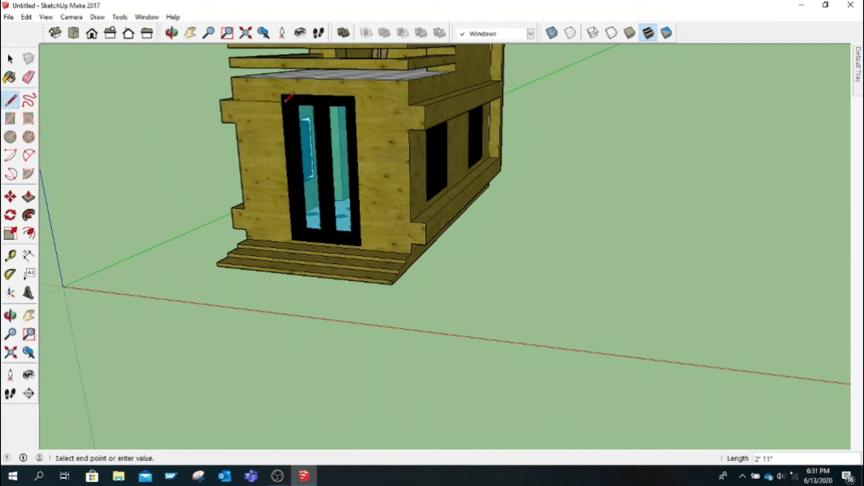
left_click(356, 102)
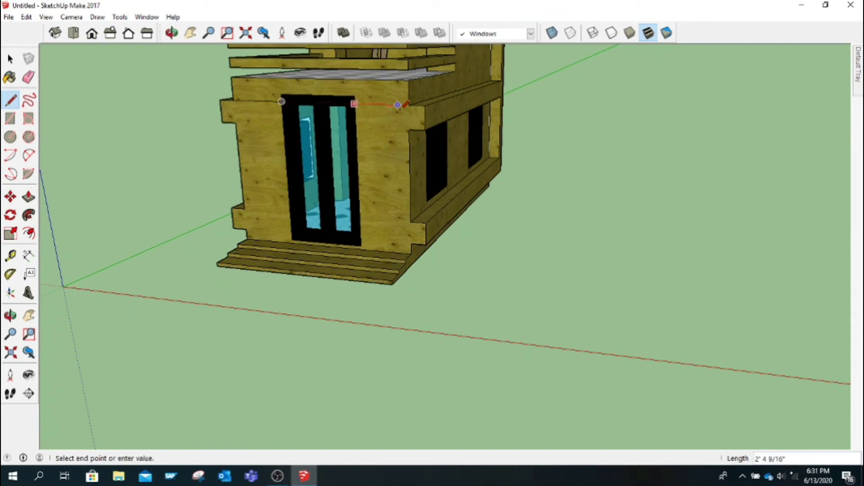
left_click(409, 129)
key("Escape")
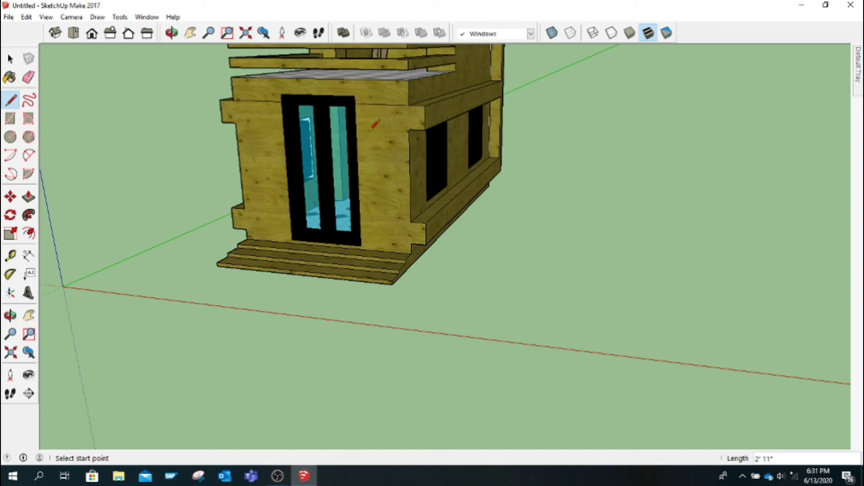
key("Escape")
Try further lines on the lower and upper wall edges by the door, cancelling each attempt
left_click(245, 208)
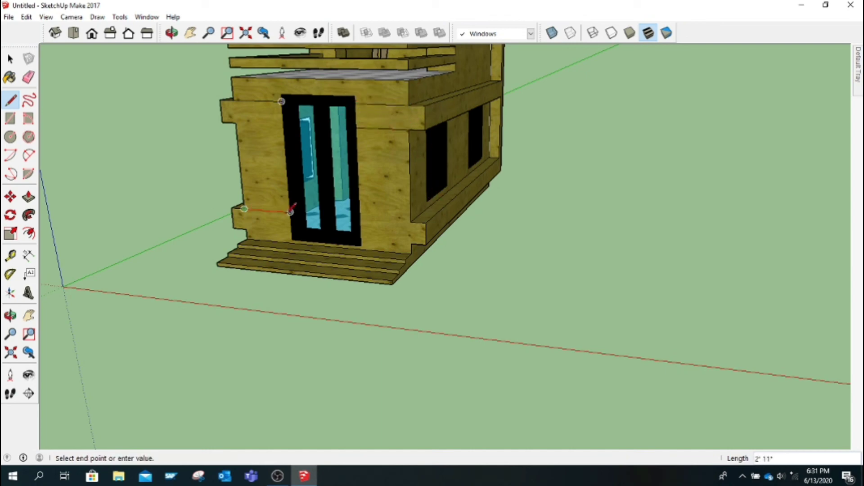
key("Escape")
left_click(244, 209)
key("Escape")
key("Escape")
left_click(245, 208)
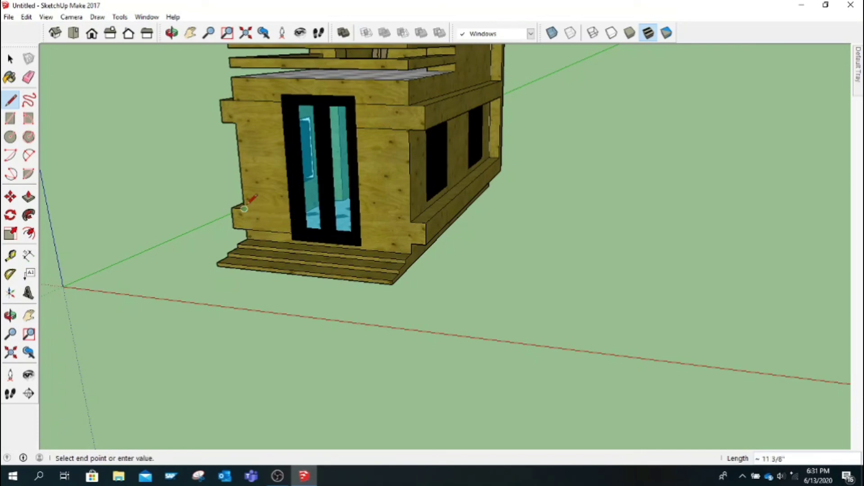
key("Escape")
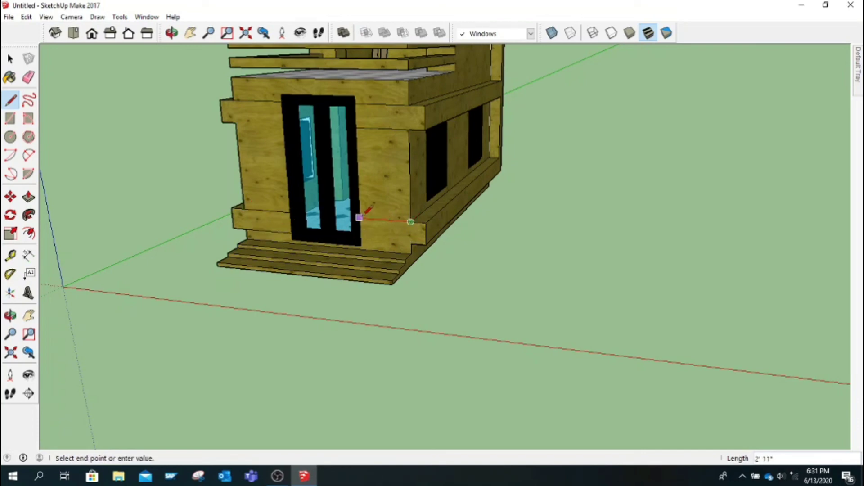
key("Escape")
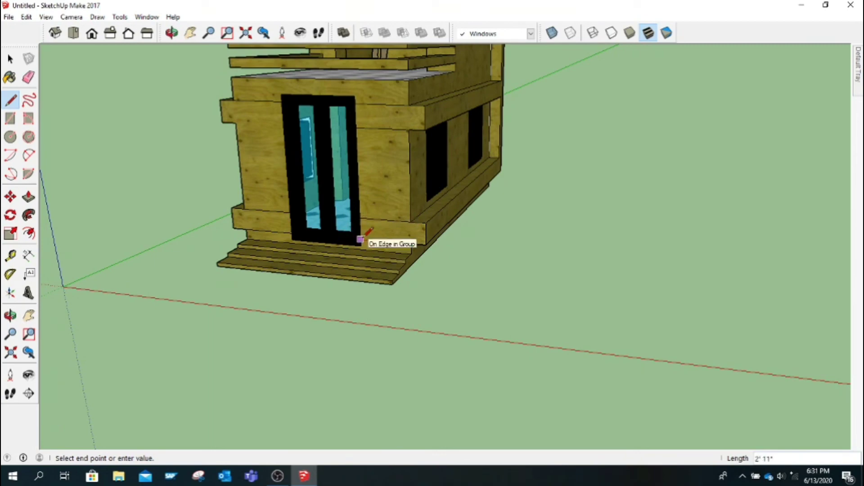
key("Escape")
key("a")
key("p")
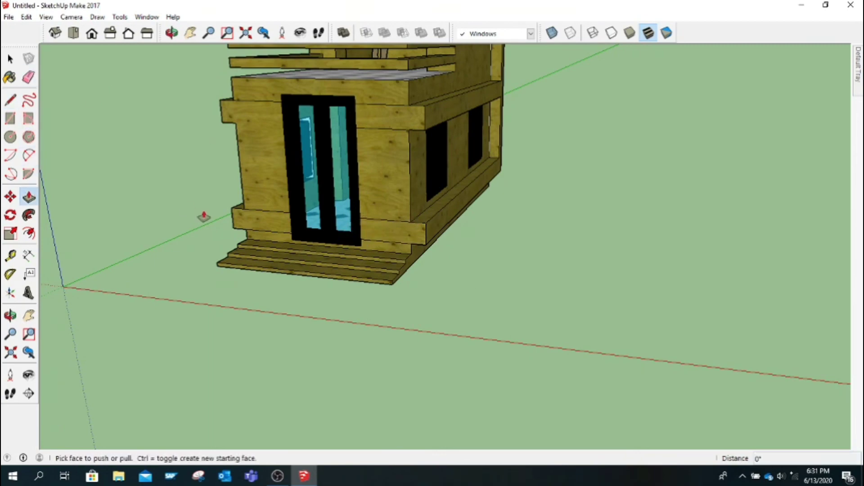
key("l")
left_click(236, 122)
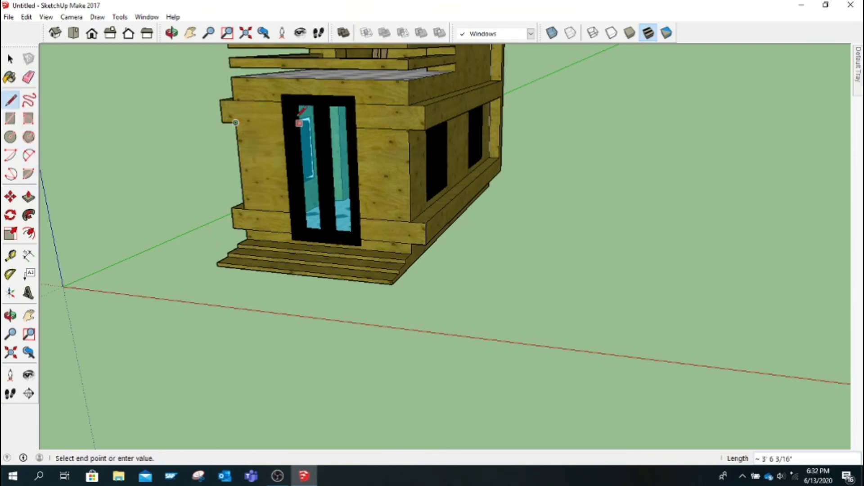
key("Escape")
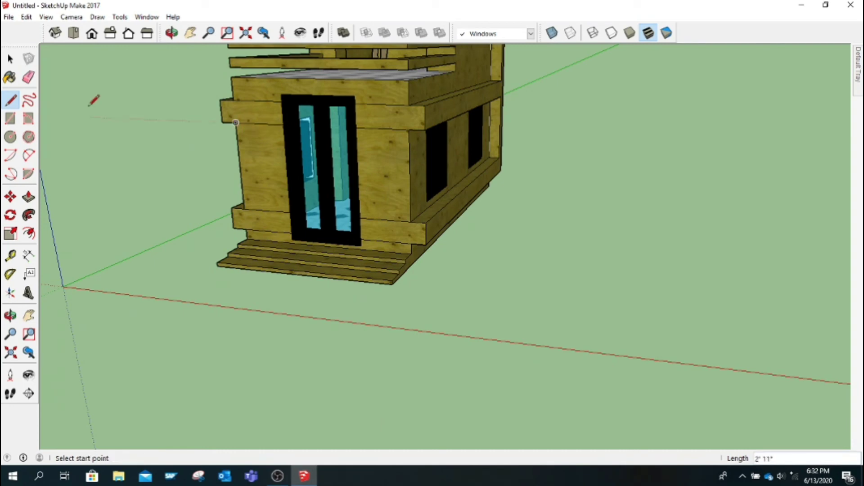
Push/Pull the upper and lower wall faces on both sides of the door out 10 inches
left_click(28, 197)
left_click(251, 115)
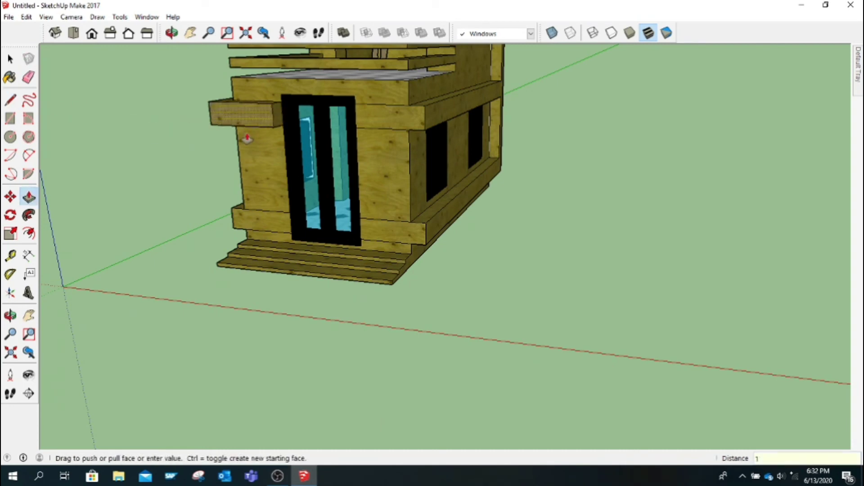
type("0")
key("Return")
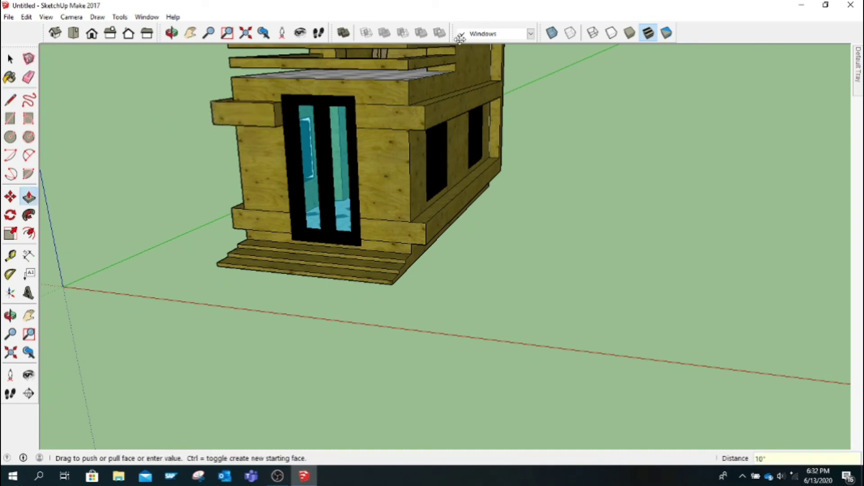
left_click(261, 121)
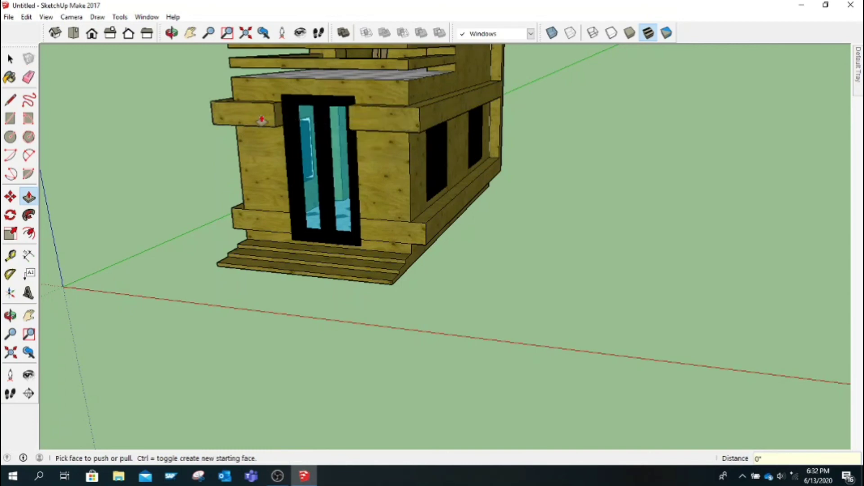
left_click(255, 221)
left_click(381, 234)
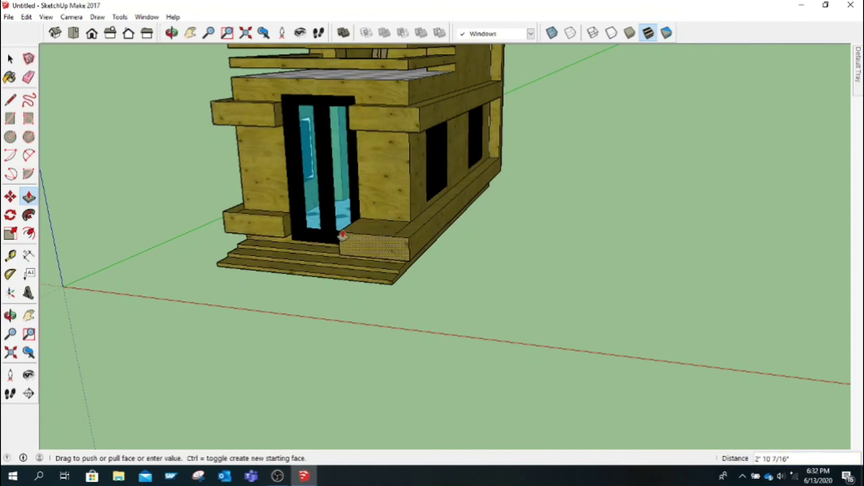
left_click(278, 228)
scroll(277, 232, "down", 3)
Pan and orbit to a lower, frontal view of the whole two-storey house
scroll(277, 232, "down", 2)
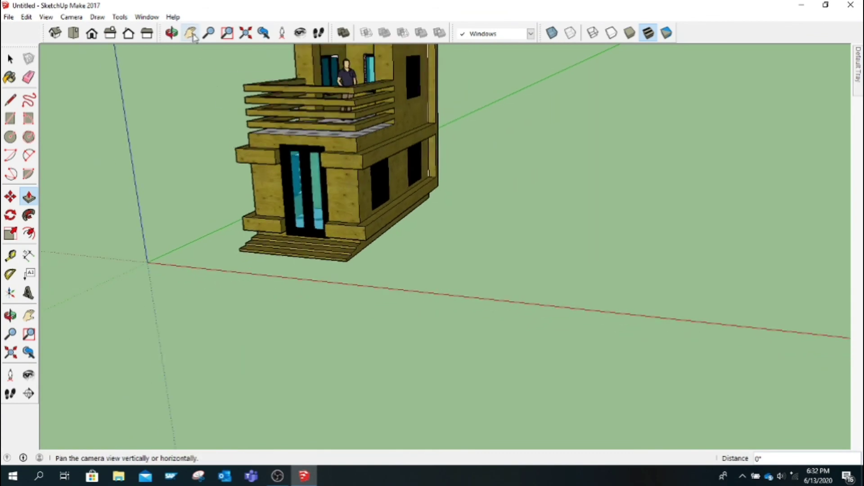
left_click(191, 33)
left_click_drag(422, 162, 430, 269)
left_click(171, 33)
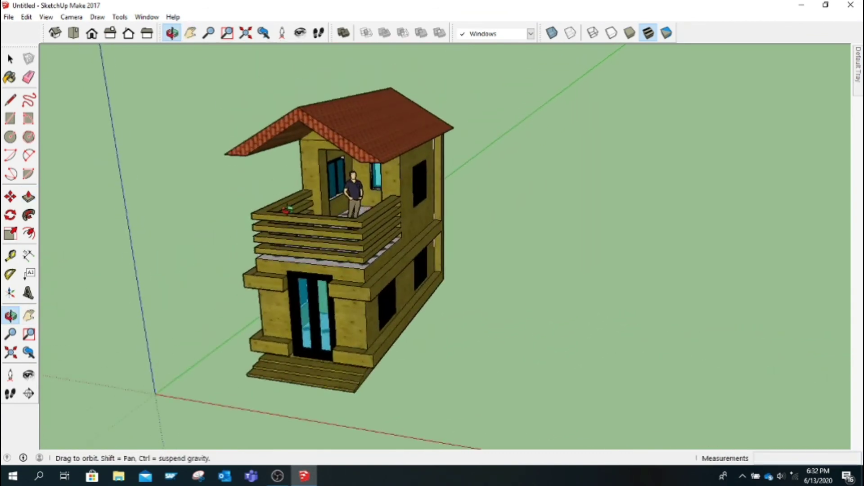
mouse_move(342, 324)
left_mouse_down()
mouse_move(368, 289)
mouse_move(356, 342)
left_mouse_up()
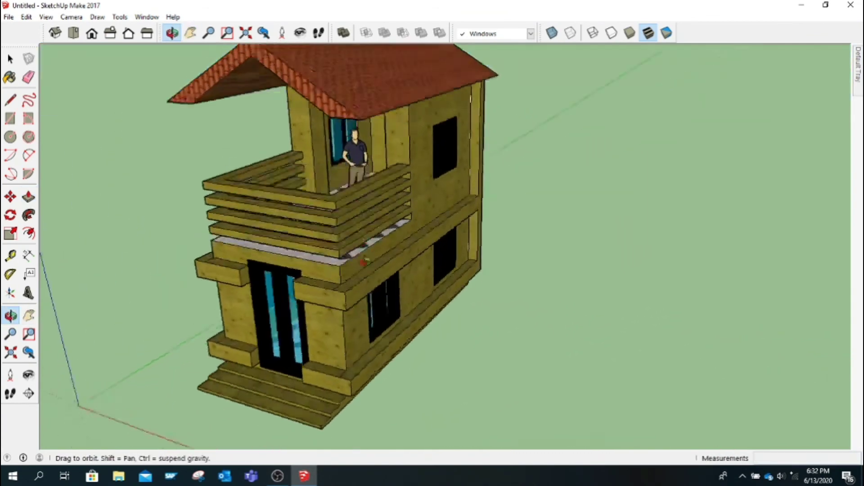
scroll(315, 270, "up", 2)
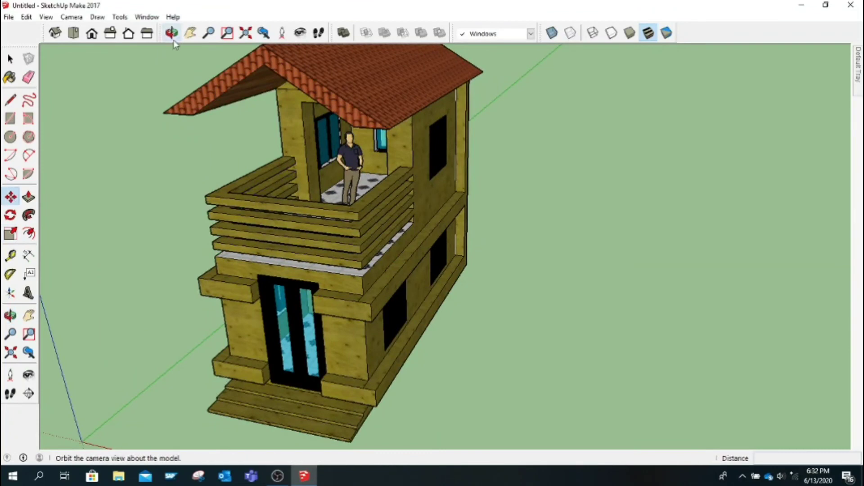
left_click_drag(173, 78, 166, 90)
Move the person figure to the front railing, then undo the move
left_click(10, 197)
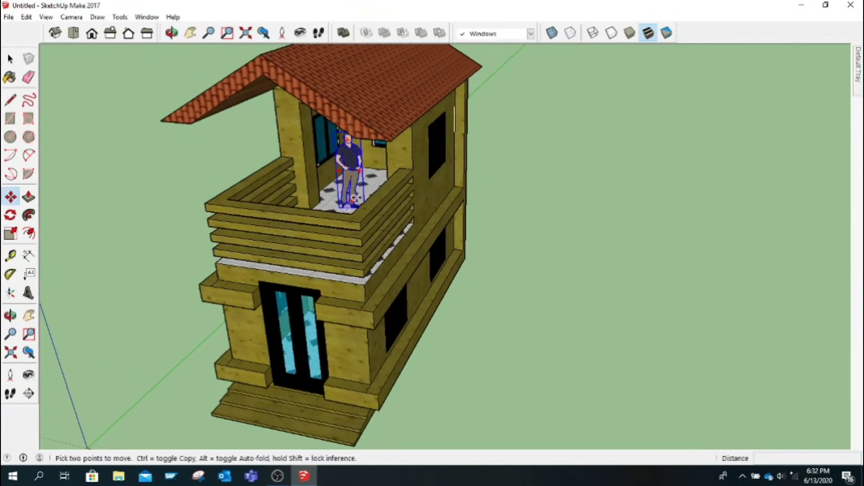
left_click(347, 205)
left_click(327, 222)
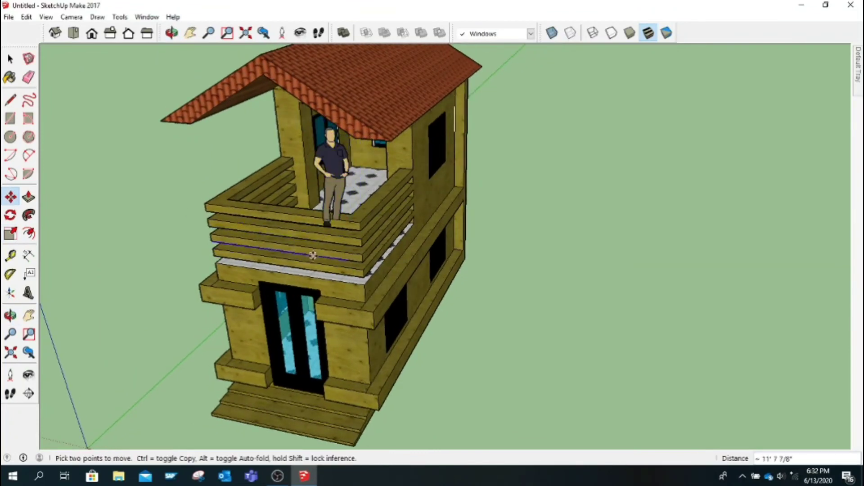
key("ctrl+z")
scroll(353, 192, "up", 3)
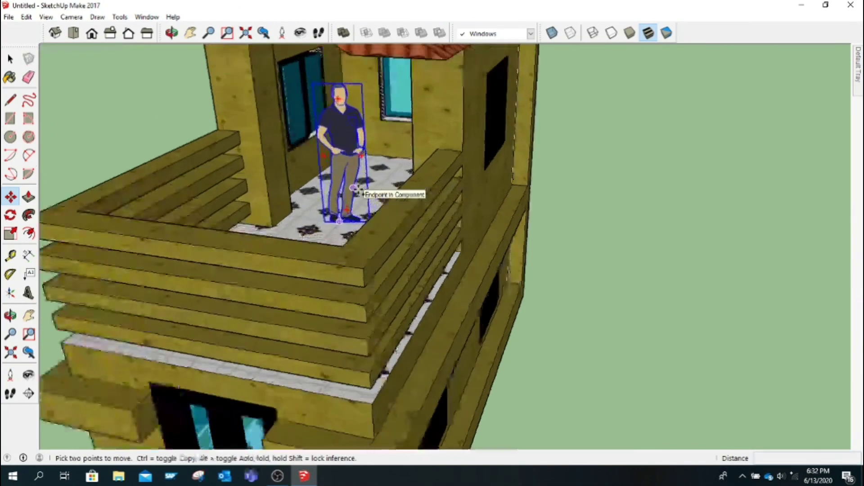
scroll(353, 189, "up", 3)
Copy the person figure onto the tiled balcony floor near the front
left_click(171, 33)
left_click_drag(225, 157, 113, 135)
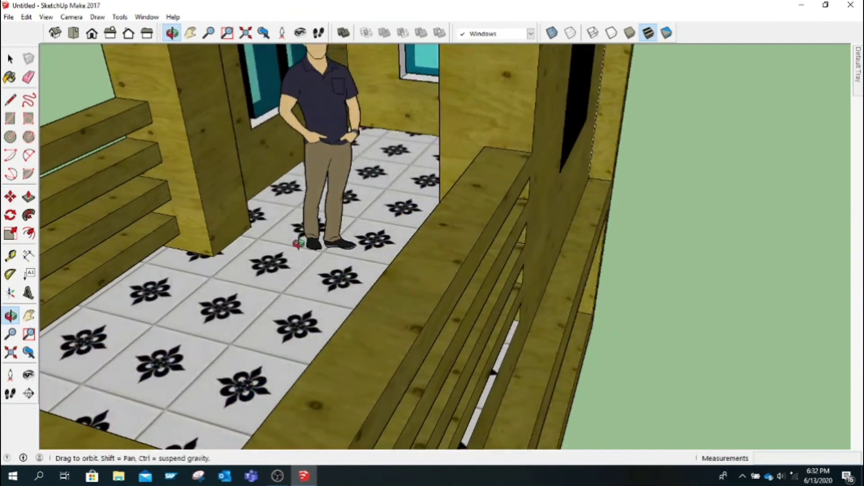
left_click(10, 196)
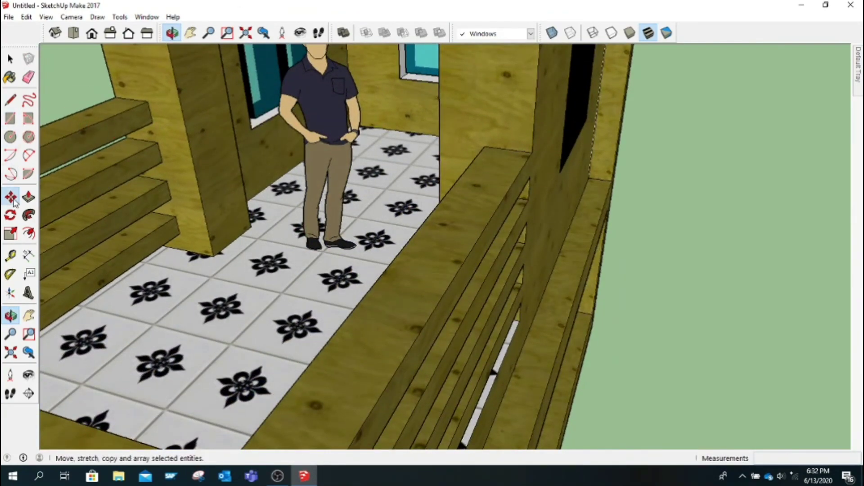
key("ctrl")
left_click(323, 250)
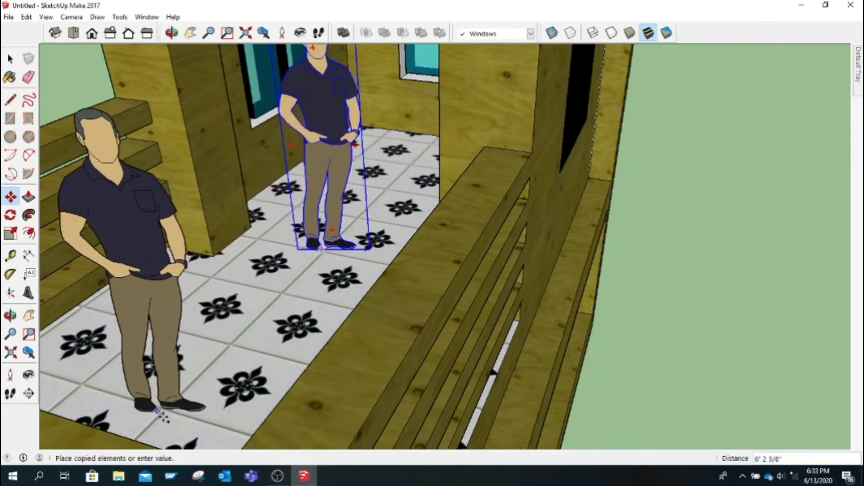
left_click(162, 419)
left_click(191, 32)
scroll(295, 113, "down", 2)
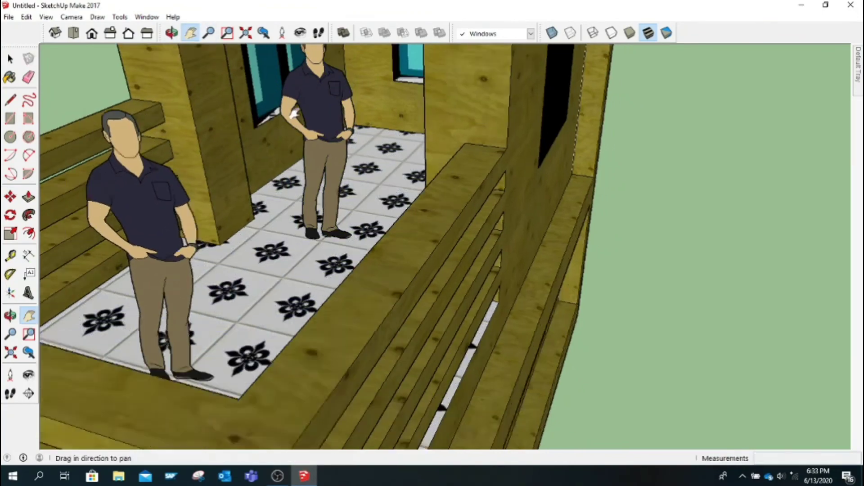
scroll(295, 113, "down", 3)
scroll(295, 113, "down", 2)
scroll(295, 113, "down", 2)
Delete the person figure standing in the upper window
left_click(171, 32)
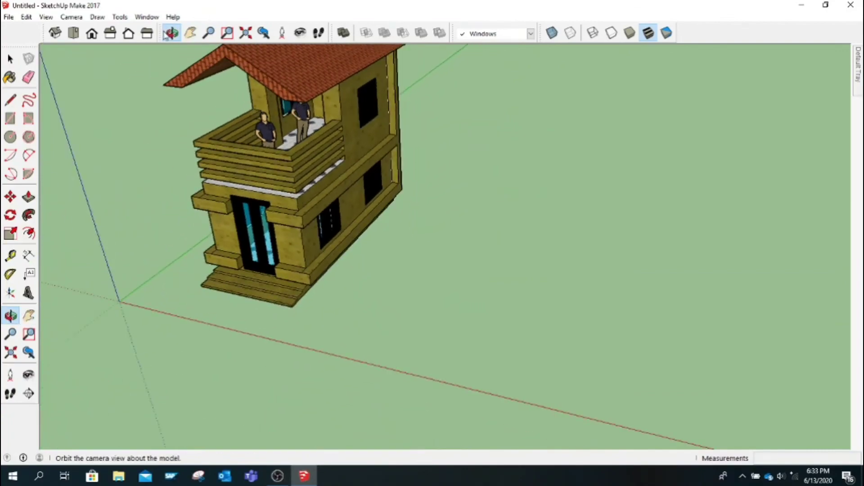
left_click_drag(279, 186, 258, 102)
scroll(258, 102, "up", 1)
scroll(258, 102, "up", 2)
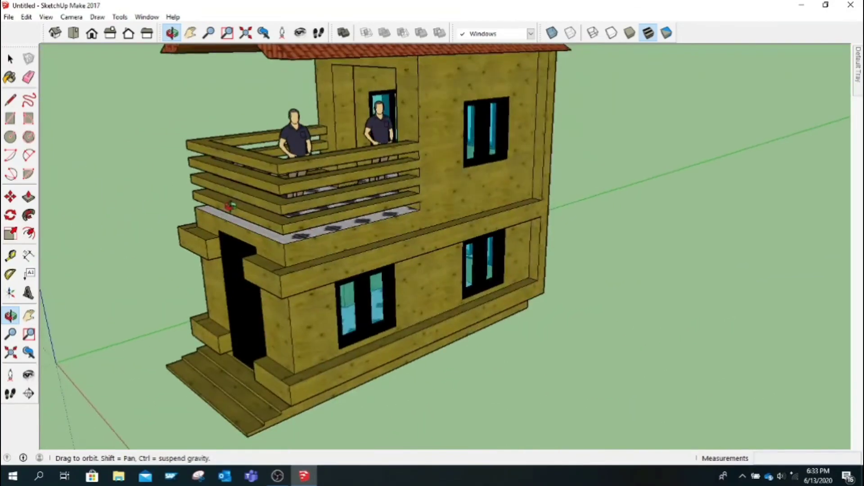
left_click_drag(323, 177, 100, 117)
left_click(9, 58)
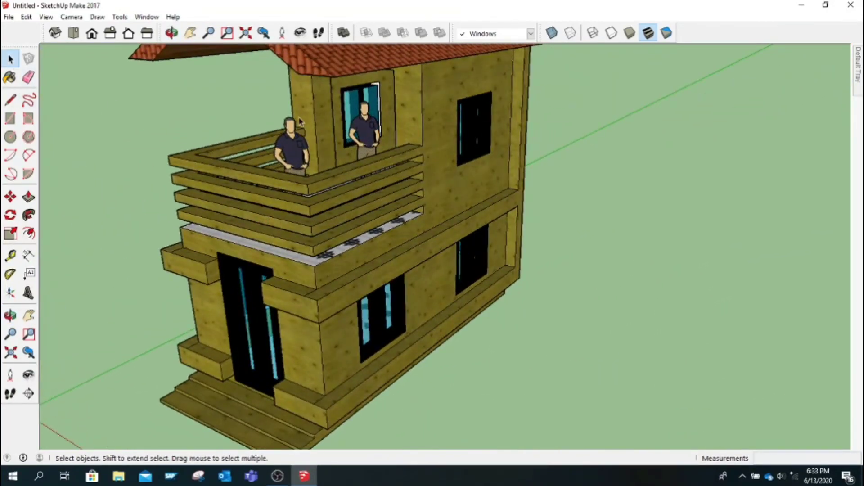
key("Delete")
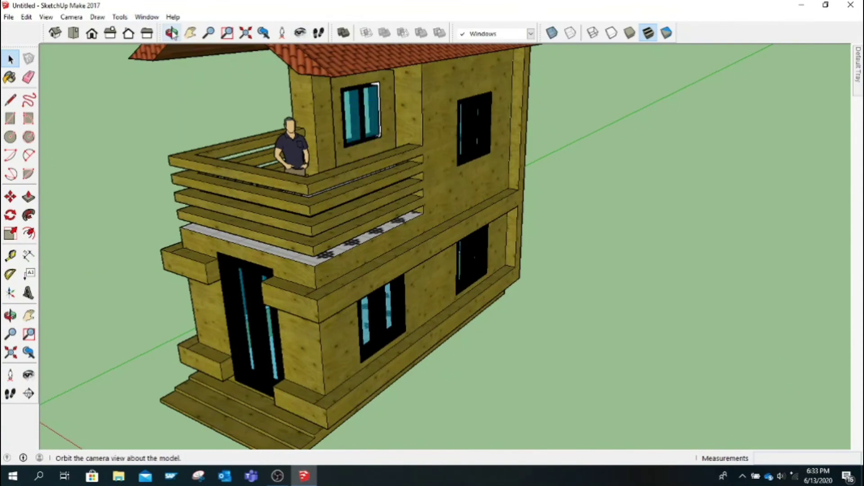
Orbit, pan and zoom to review the house with its single balcony figure
left_click(171, 33)
mouse_move(150, 89)
left_mouse_down()
mouse_move(218, 116)
mouse_move(248, 118)
left_mouse_up()
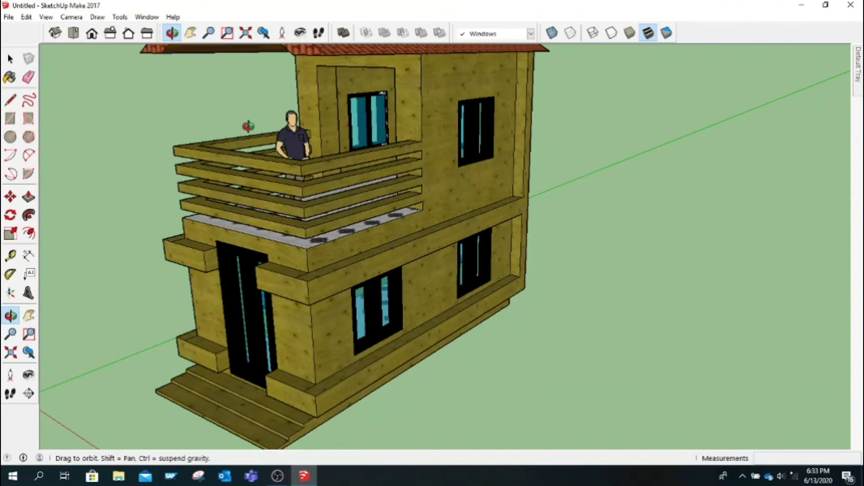
scroll(248, 127, "down", 3)
scroll(248, 127, "down", 2)
key("h")
mouse_move(248, 127)
left_mouse_down()
mouse_move(345, 182)
mouse_move(205, 106)
left_mouse_up()
scroll(345, 182, "up", 2)
key("o")
scroll(332, 178, "down", 2)
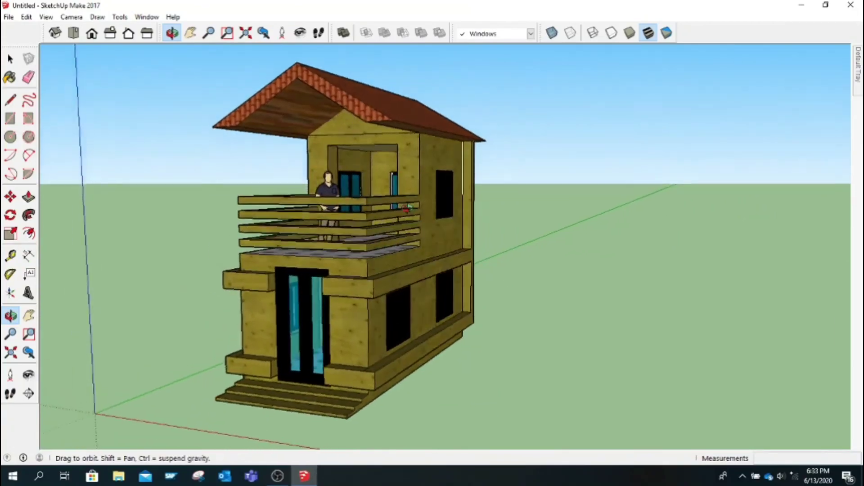